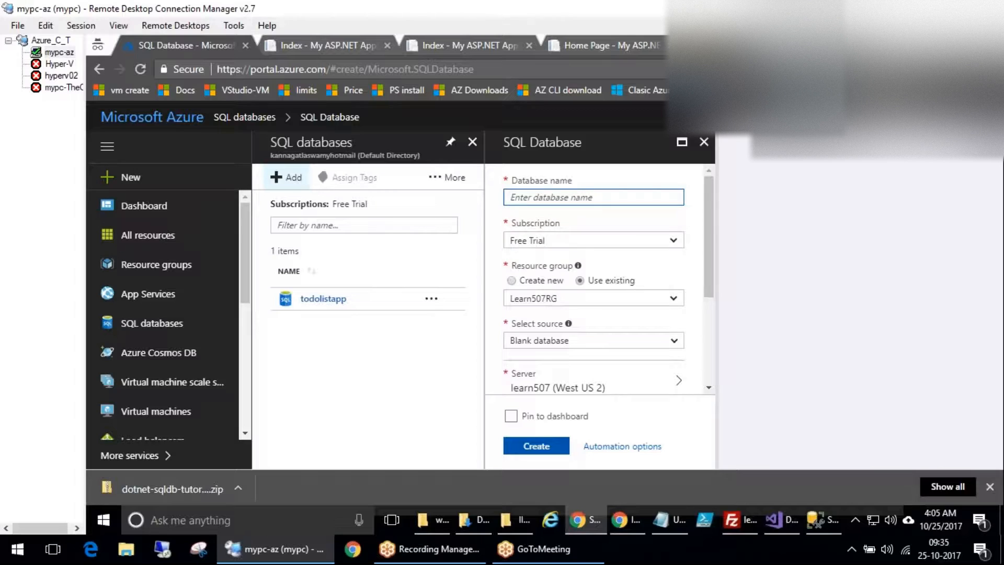
Enter seconddb as the new SQL database's name.
type("s")
scroll(712, 277, "down", 2)
Choose Sample (AdventureWorksLT) as the database source and circle it in red, then clear the mark.
left_click(599, 282)
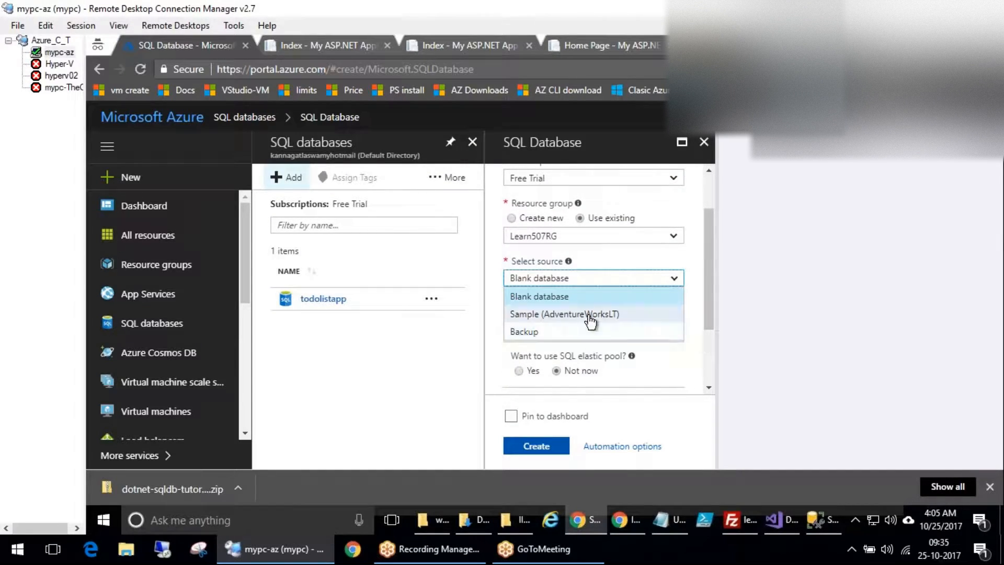
left_click(591, 316)
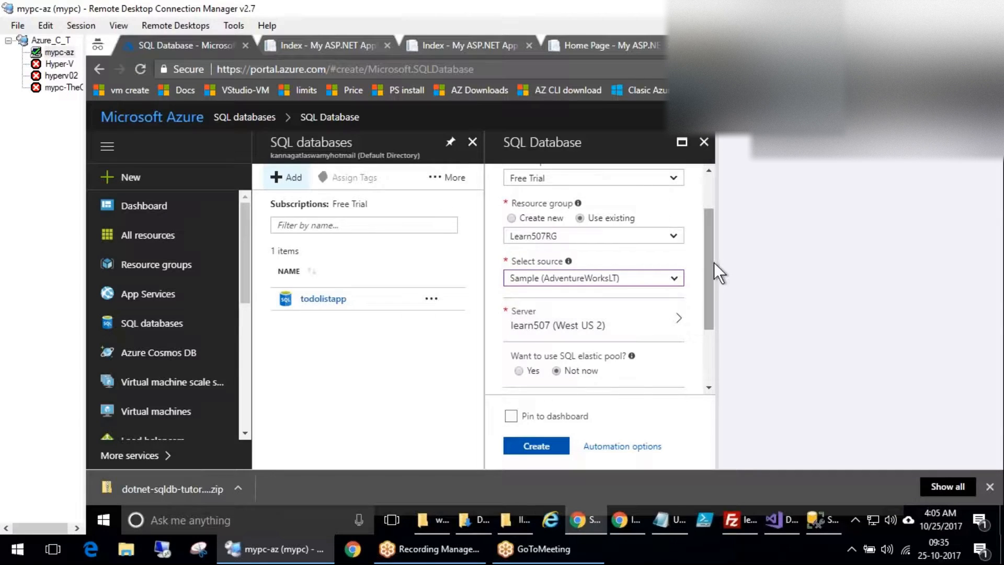
scroll(713, 283, "down", 2)
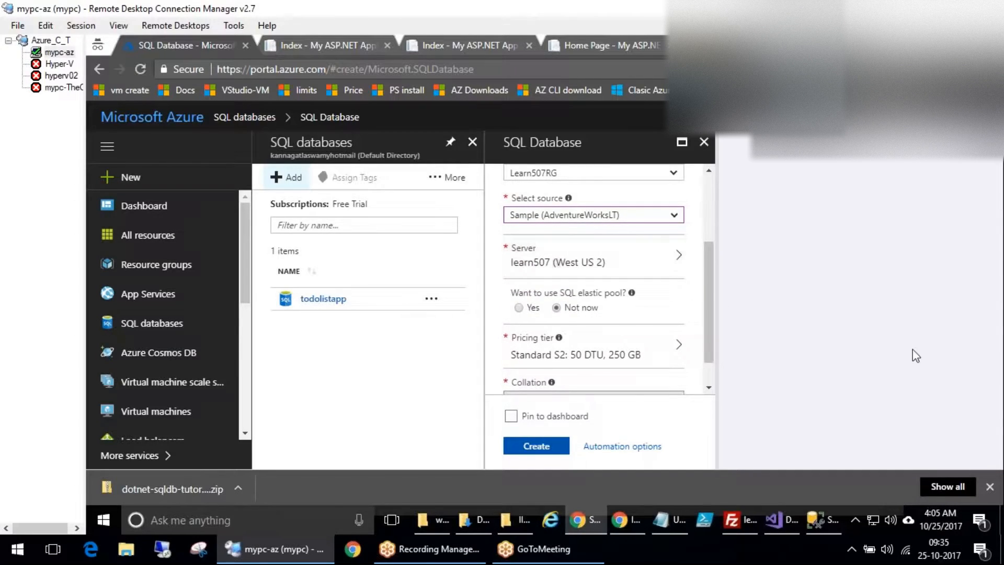
mouse_move(602, 197)
left_mouse_down()
mouse_move(610, 241)
mouse_move(577, 192)
left_mouse_up()
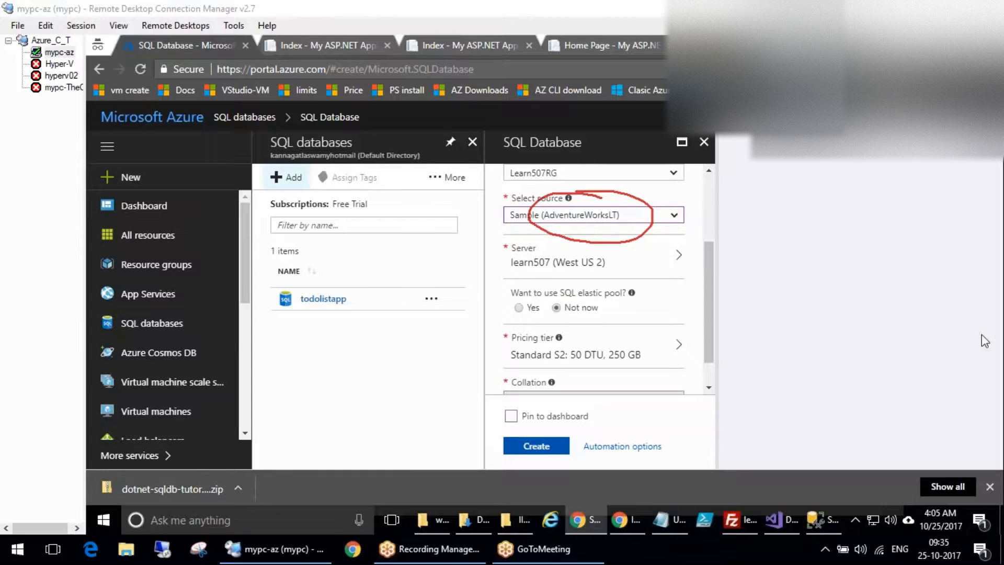
left_click(956, 344)
mouse_move(582, 196)
left_mouse_down()
mouse_move(536, 210)
mouse_move(589, 187)
left_mouse_up()
left_click(959, 350)
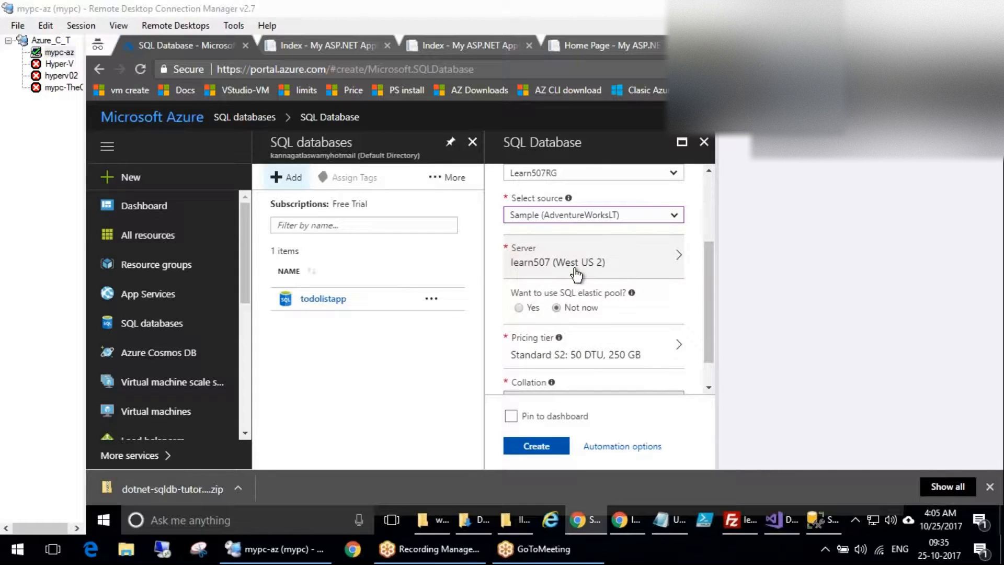
left_click(861, 347)
mouse_move(352, 365)
left_mouse_down()
mouse_move(313, 407)
mouse_move(347, 380)
mouse_move(371, 411)
left_mouse_up()
left_click_drag(339, 342, 367, 366)
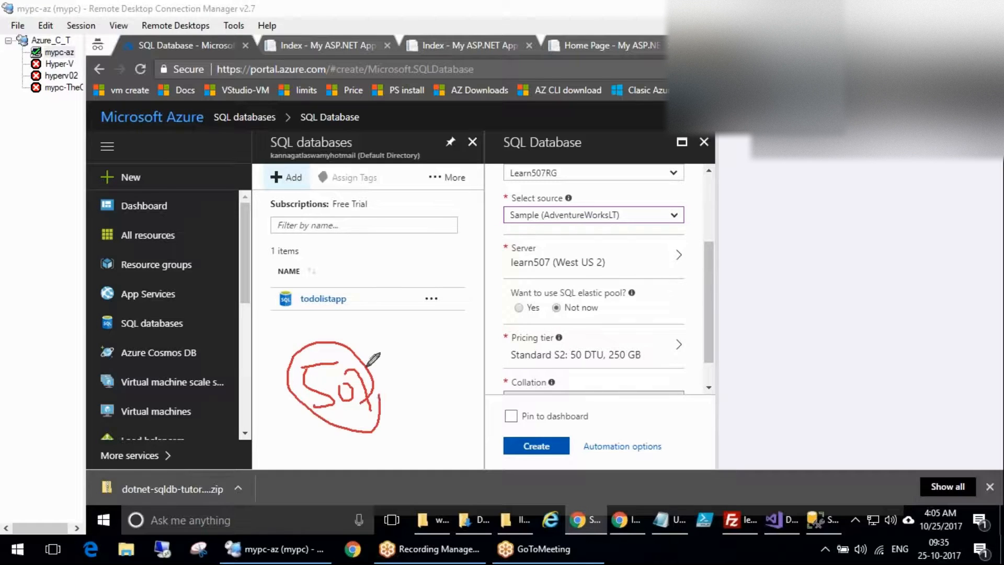
left_click(816, 345)
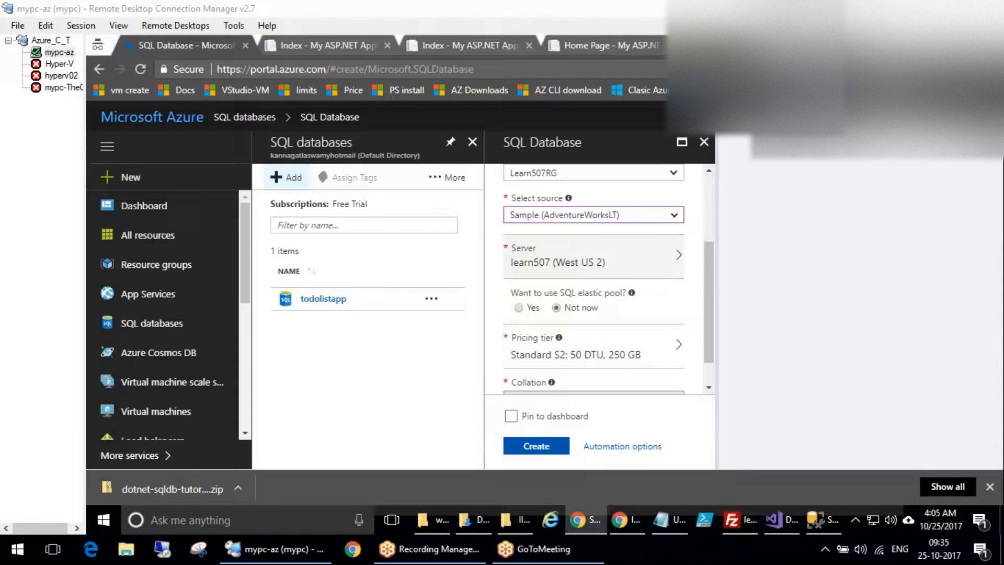
left_click(518, 309)
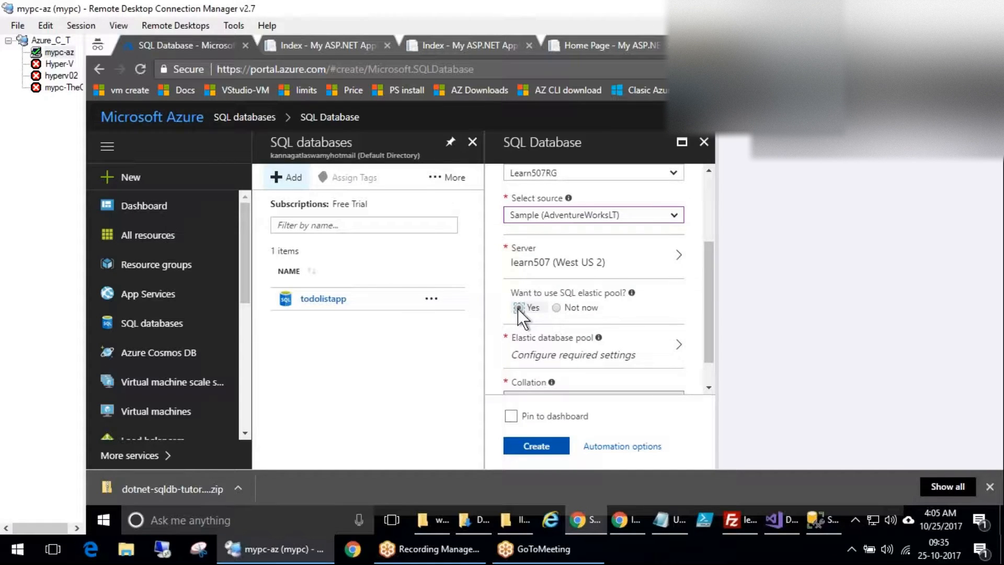
left_click(558, 308)
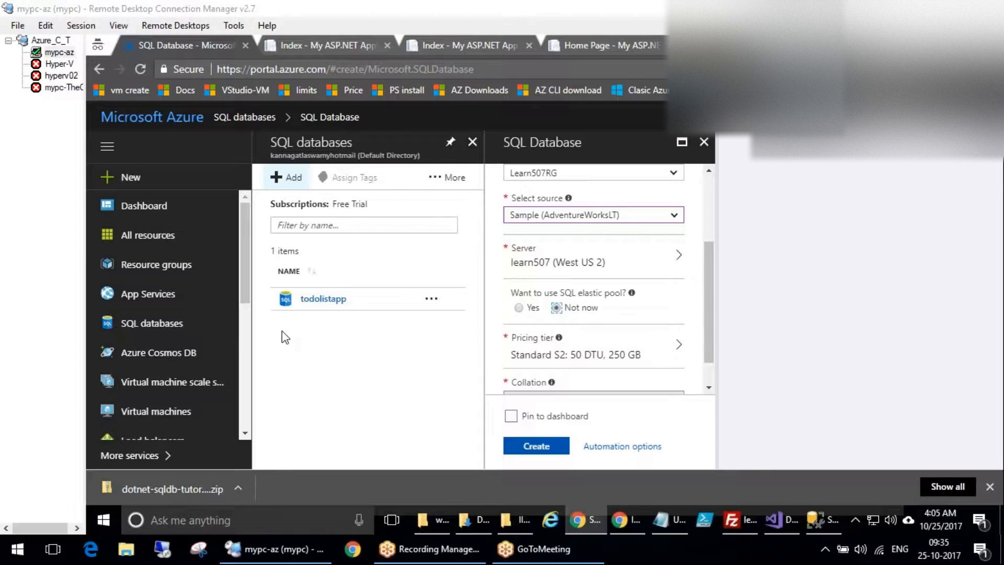
mouse_move(488, 324)
left_mouse_down()
mouse_move(485, 351)
mouse_move(538, 366)
mouse_move(697, 365)
mouse_move(523, 320)
mouse_move(476, 329)
left_mouse_up()
left_click_drag(700, 343, 782, 328)
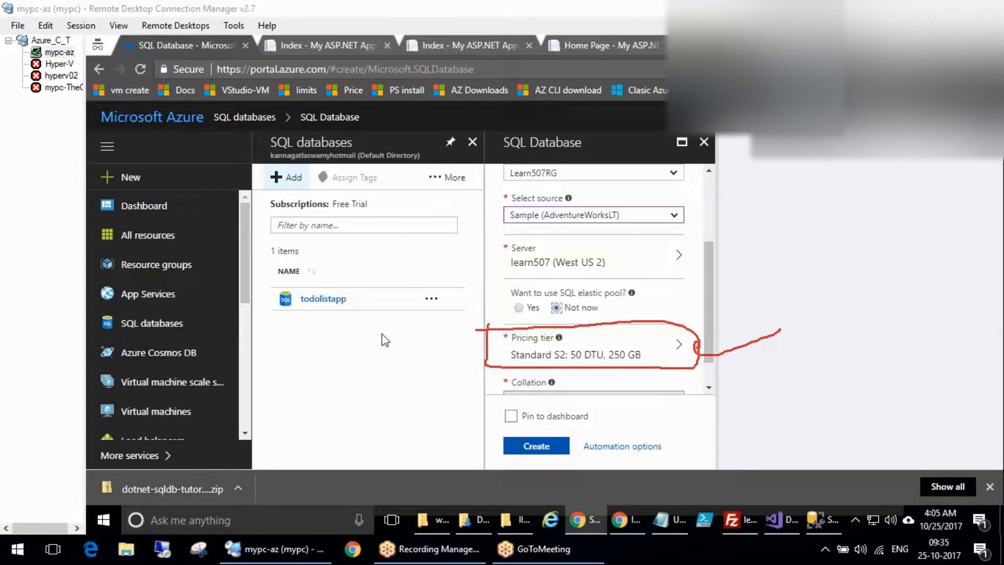
key("Escape")
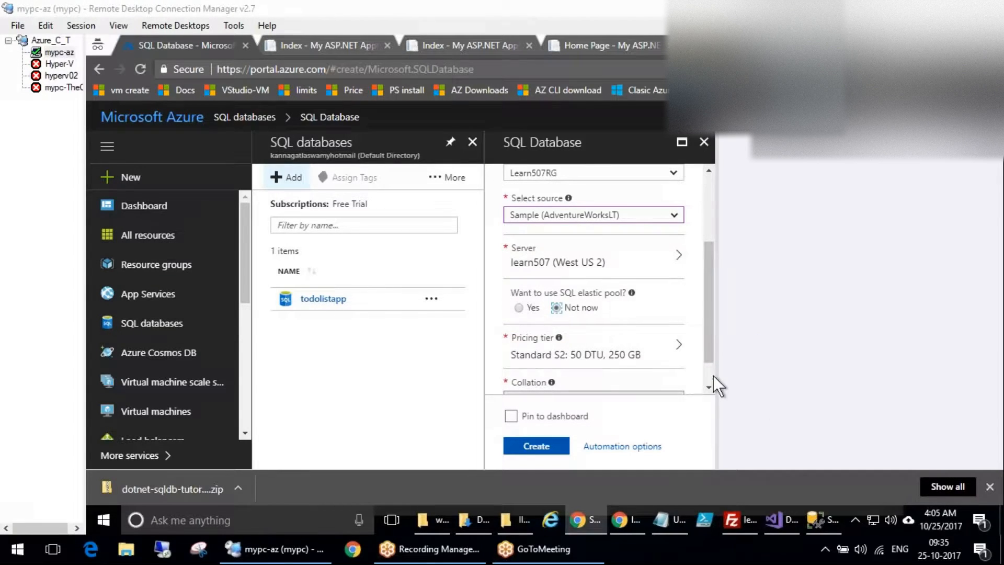
scroll(712, 375, "down", 1)
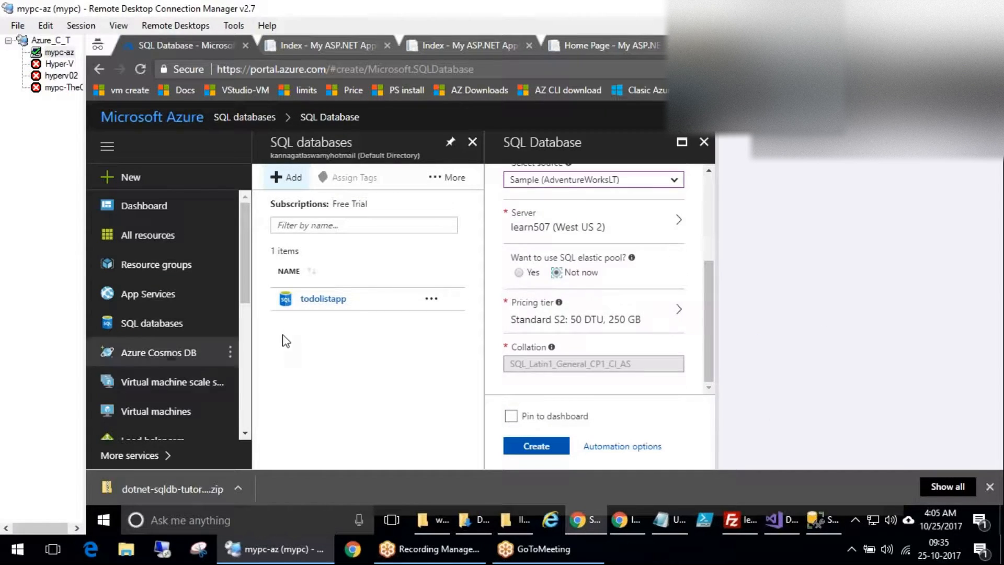
key("ctrl+2")
mouse_move(565, 336)
left_mouse_down()
mouse_move(685, 364)
mouse_move(680, 342)
mouse_move(549, 338)
left_mouse_up()
mouse_move(657, 372)
left_mouse_down()
mouse_move(769, 340)
mouse_move(788, 358)
left_mouse_up()
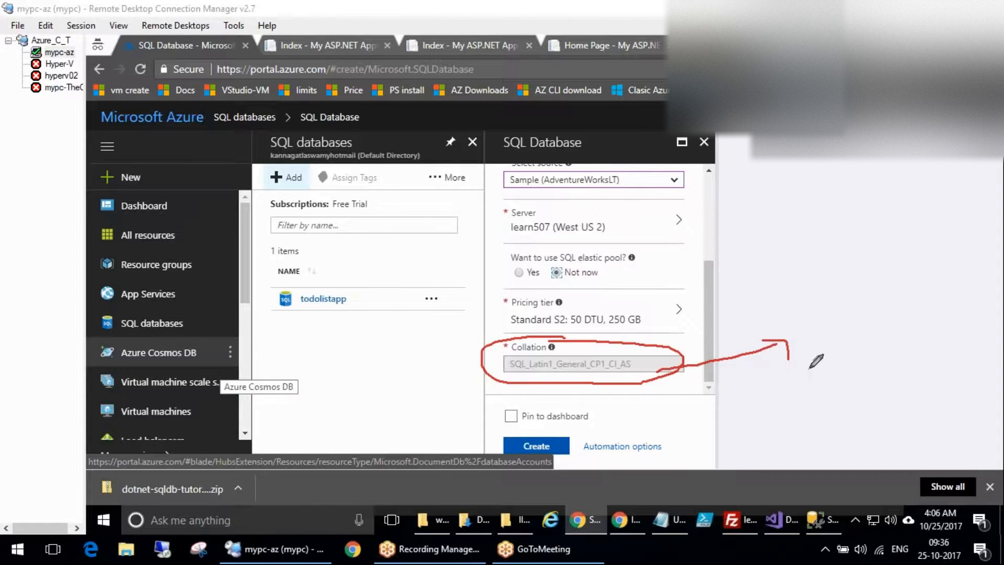
mouse_move(796, 424)
left_mouse_down()
mouse_move(818, 416)
mouse_move(839, 345)
mouse_move(825, 298)
mouse_move(895, 284)
left_mouse_up()
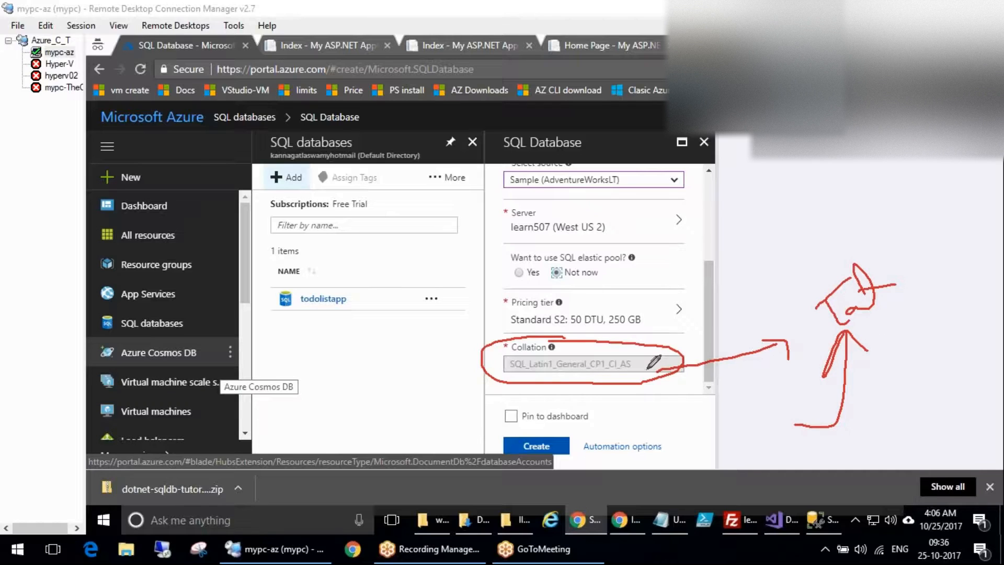
left_click_drag(652, 367, 635, 357)
mouse_move(467, 357)
left_mouse_down()
mouse_move(680, 373)
mouse_move(660, 361)
left_mouse_up()
key("Escape")
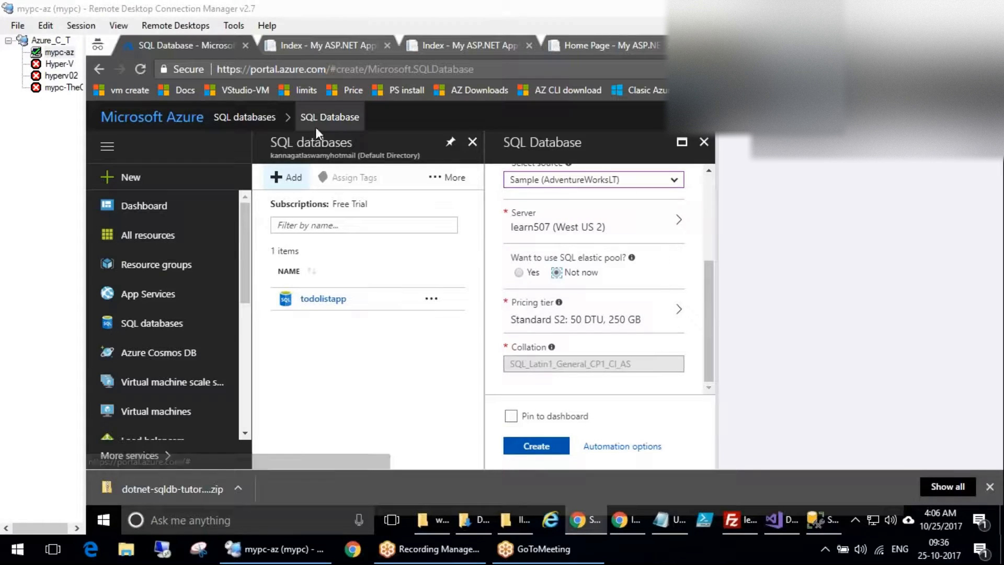
mouse_move(556, 309)
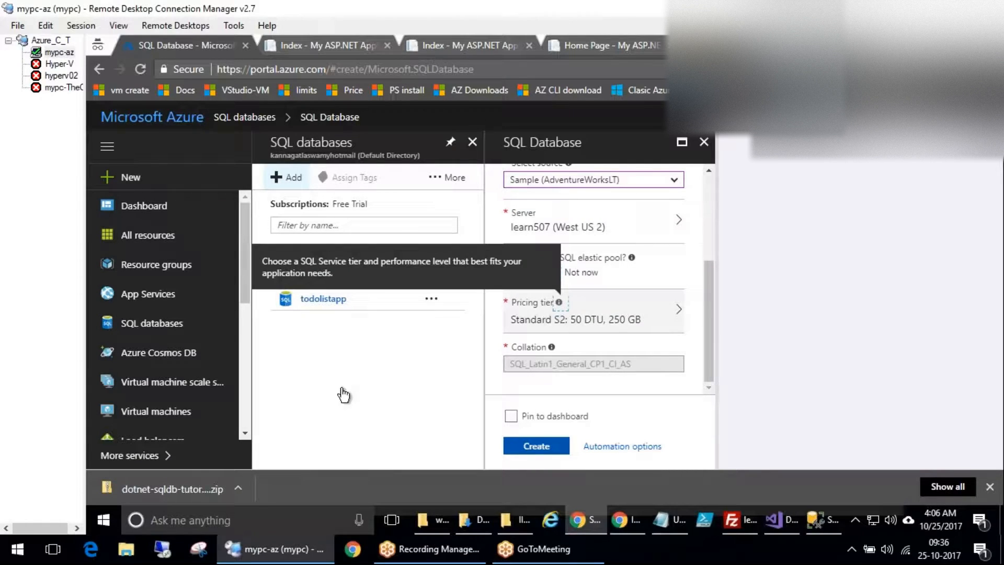
Open the pricing tier options and circle the DTU label and the Basic, Standard, Premium, PremiumRS headings.
left_click(602, 316)
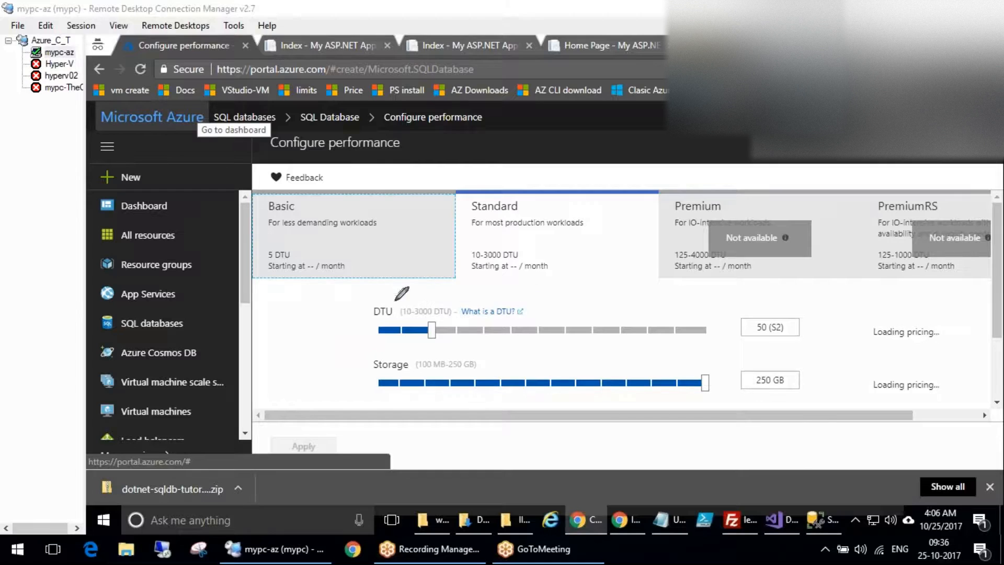
mouse_move(387, 303)
left_mouse_down()
mouse_move(369, 313)
mouse_move(394, 322)
mouse_move(399, 305)
mouse_move(385, 296)
left_mouse_up()
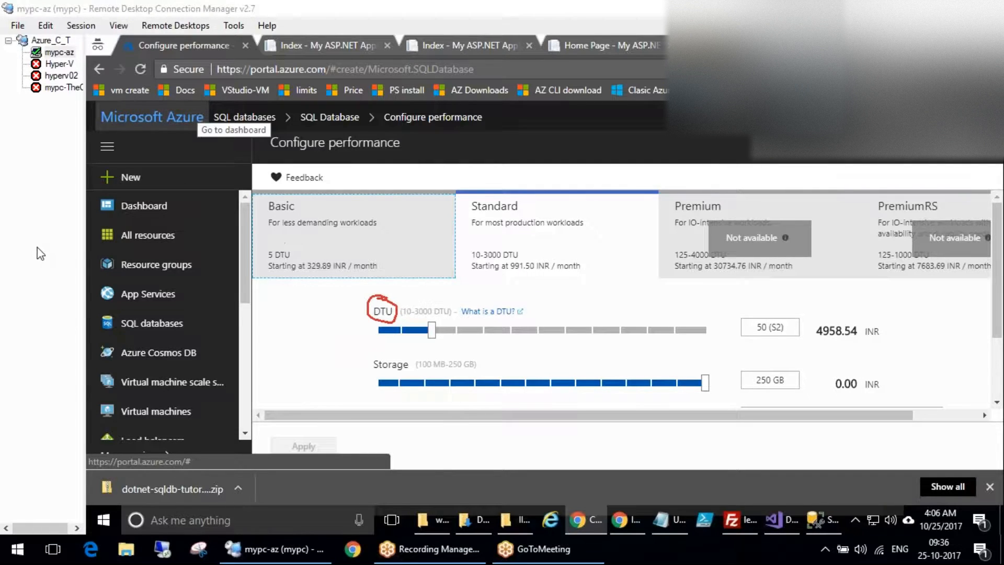
mouse_move(296, 201)
left_mouse_down()
mouse_move(259, 202)
mouse_move(301, 200)
left_mouse_up()
mouse_move(517, 191)
left_mouse_down()
mouse_move(453, 213)
mouse_move(531, 180)
left_mouse_up()
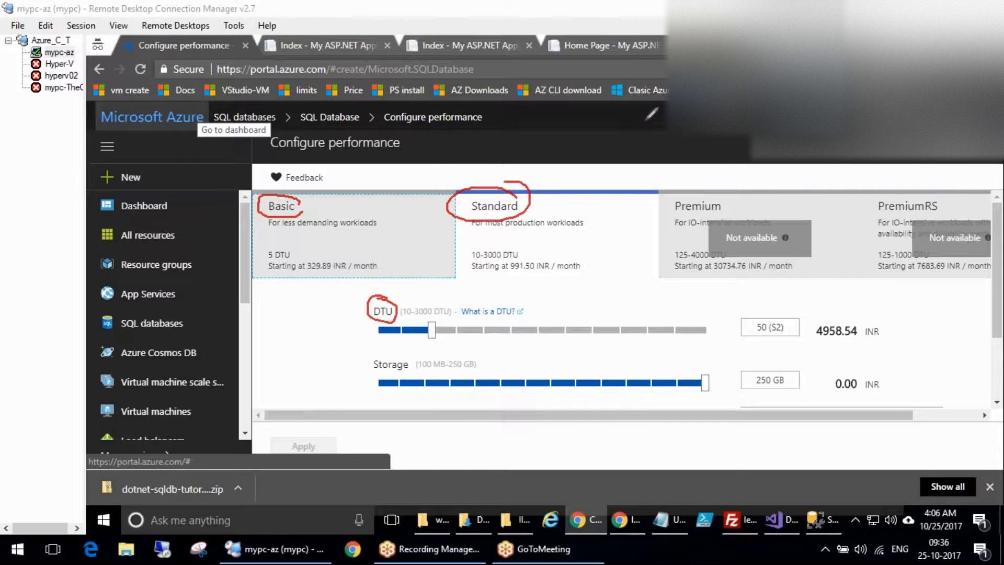
left_click_drag(736, 182, 739, 192)
mouse_move(954, 196)
left_mouse_down()
mouse_move(868, 205)
mouse_move(936, 179)
left_mouse_up()
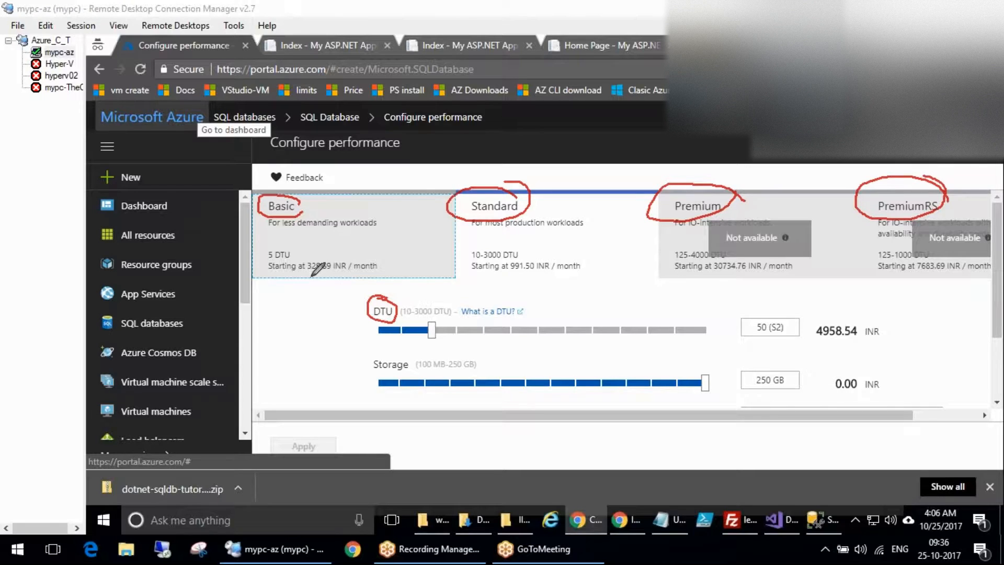
Note Free, cross out the Premium tiers, tick Basic and Standard, and re-circle the DTU label.
mouse_move(265, 412)
left_mouse_down()
mouse_move(250, 398)
mouse_move(258, 366)
mouse_move(328, 346)
left_mouse_up()
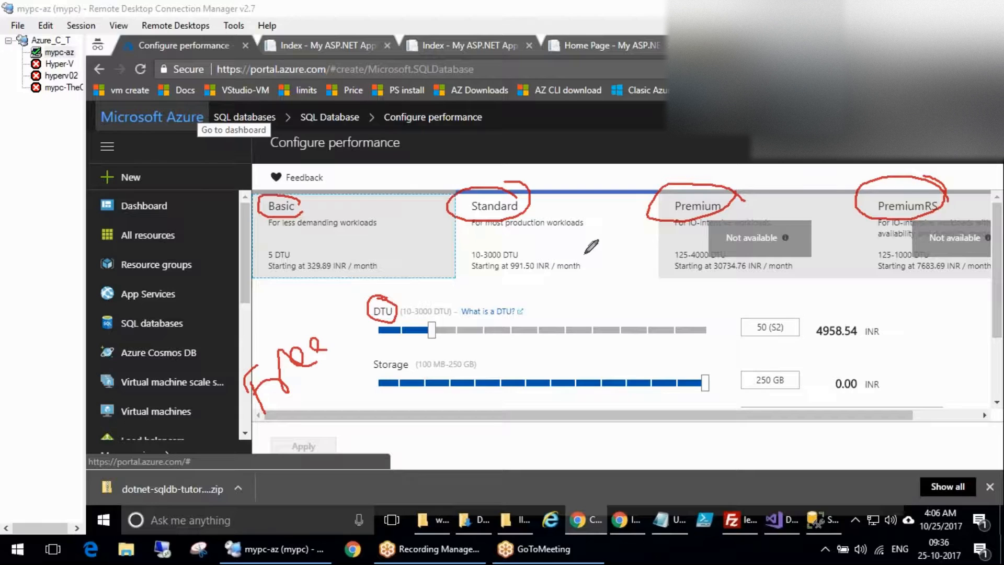
mouse_move(660, 157)
left_mouse_down()
mouse_move(868, 256)
mouse_move(1002, 233)
mouse_move(690, 157)
mouse_move(629, 171)
left_mouse_up()
left_click_drag(894, 225, 781, 193)
left_click_drag(849, 186, 824, 272)
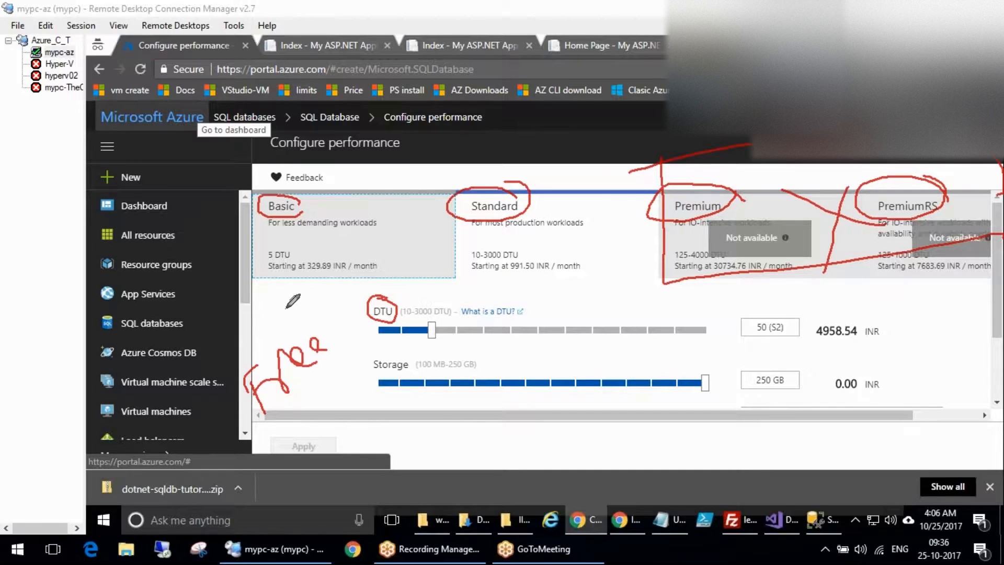
key("Escape")
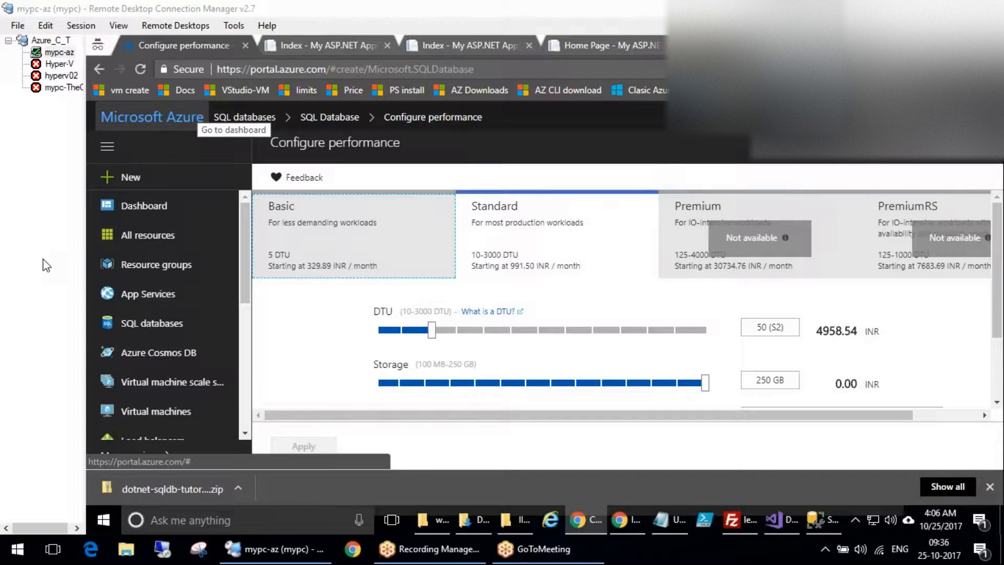
left_click_drag(323, 205, 417, 161)
left_click_drag(544, 196, 578, 176)
key("Escape")
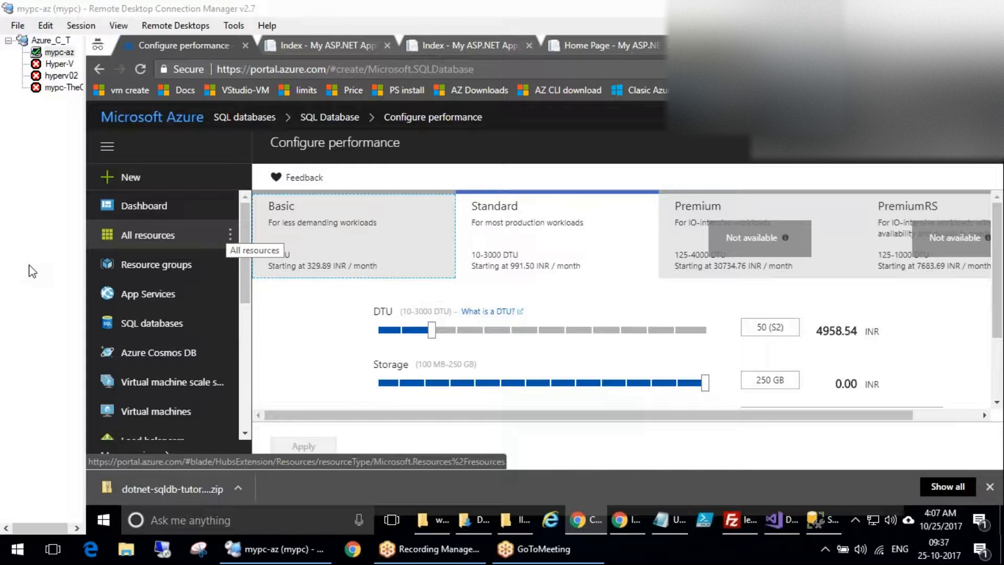
mouse_move(401, 299)
left_mouse_down()
mouse_move(388, 294)
mouse_move(396, 317)
mouse_move(376, 285)
left_mouse_up()
Open the Microsoft Docs article on what a DTU is and scroll to its tier chart.
left_click(488, 311)
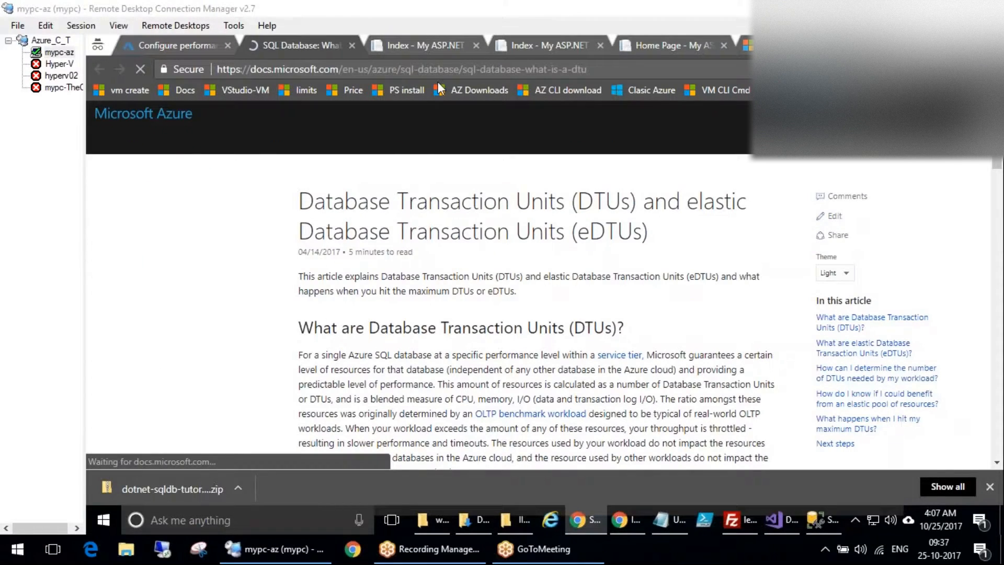
scroll(390, 364, "down", 8)
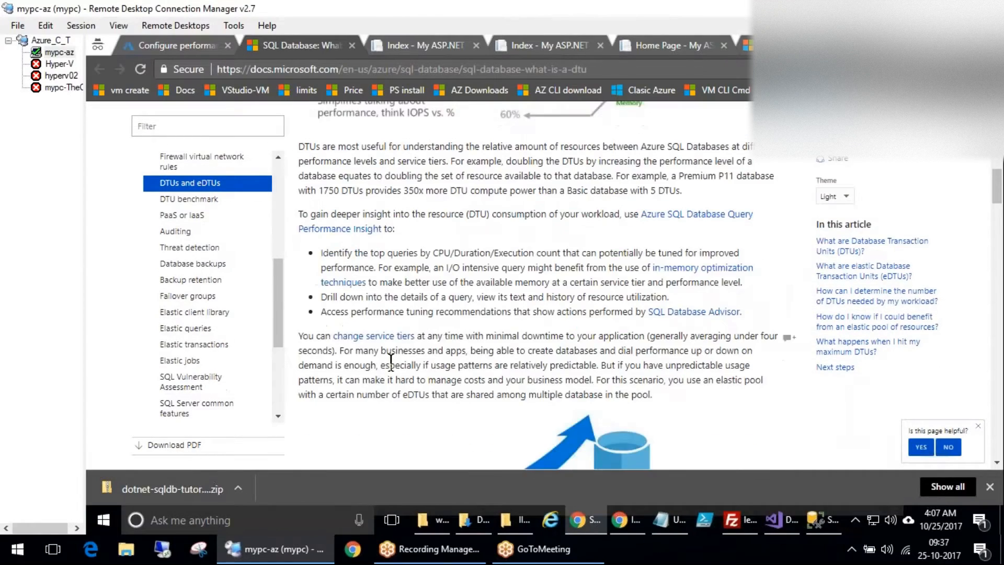
scroll(390, 364, "up", 8)
scroll(385, 379, "down", 5)
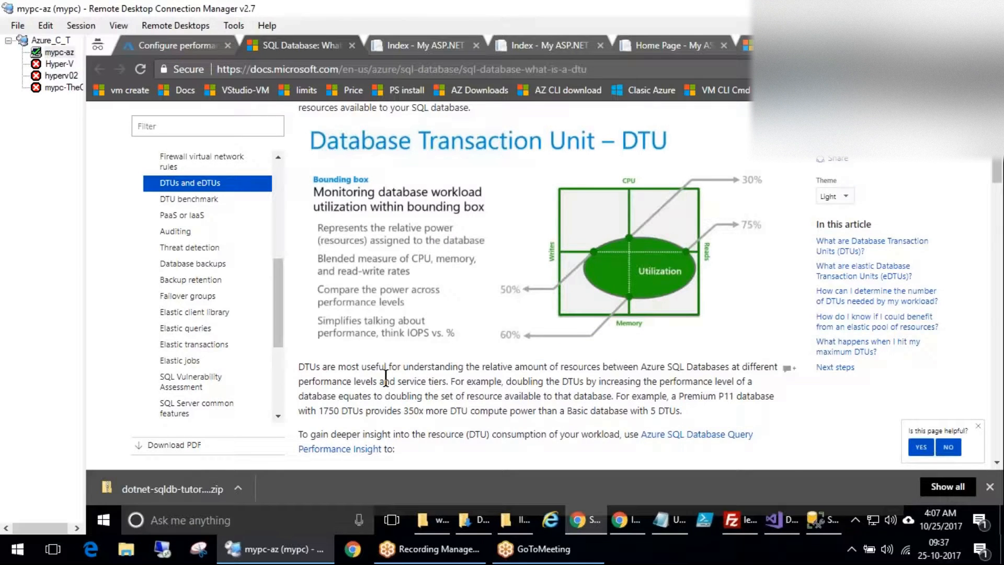
scroll(385, 379, "down", 8)
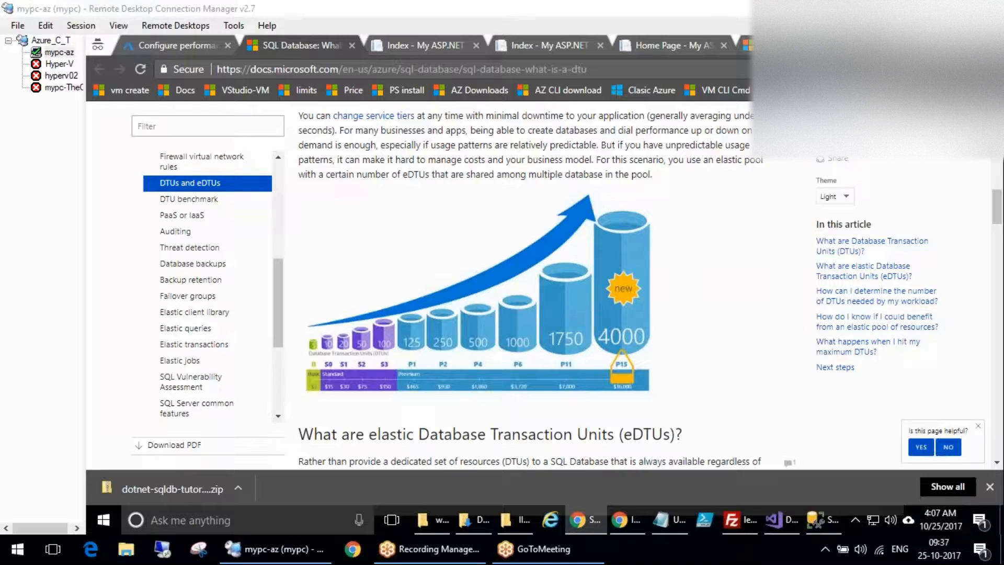
Tick the DTU tier cylinders and circle the P15 price at 4000 DTU, then erase the marks.
left_click(308, 408)
mouse_move(328, 325)
left_mouse_down()
mouse_move(327, 305)
mouse_move(352, 325)
mouse_move(441, 293)
mouse_move(495, 300)
mouse_move(536, 282)
mouse_move(577, 311)
left_mouse_up()
left_click_drag(653, 314, 700, 283)
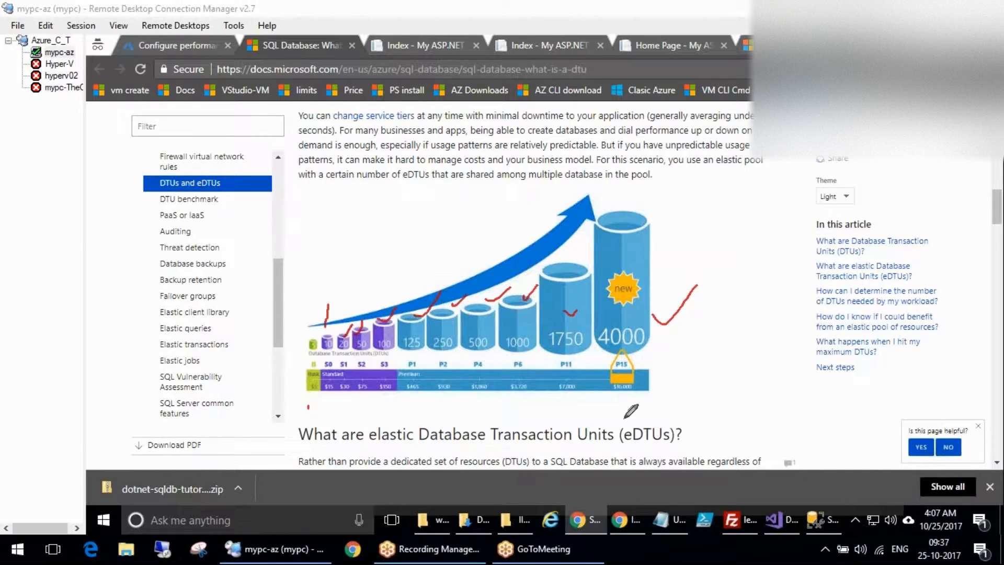
mouse_move(634, 367)
left_mouse_down()
mouse_move(613, 398)
mouse_move(650, 372)
left_mouse_up()
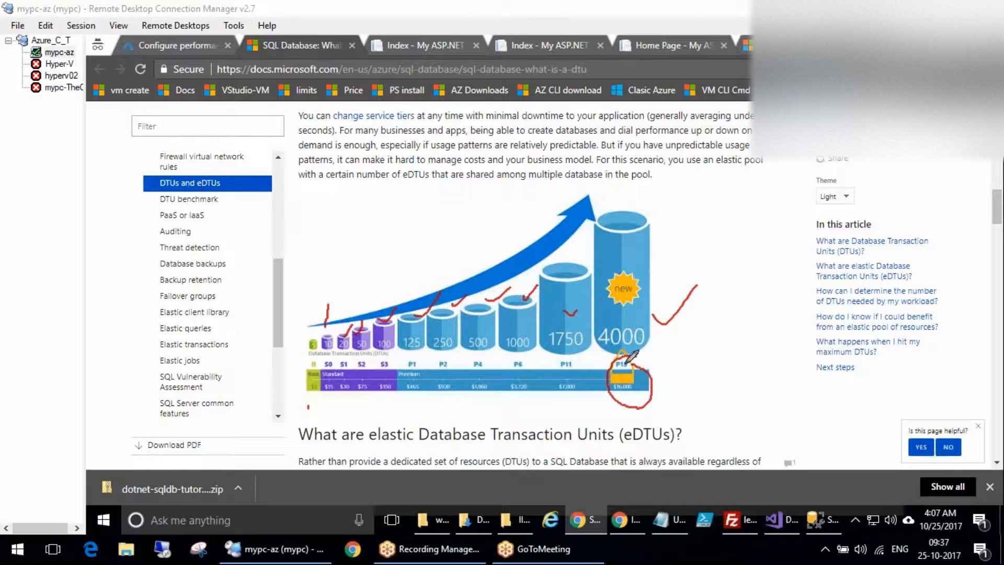
left_click(952, 275)
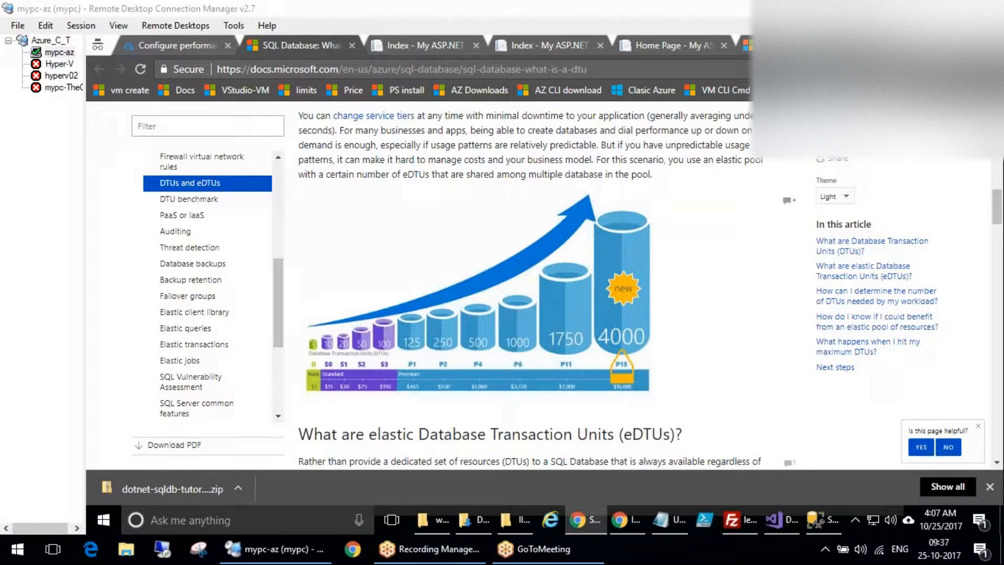
Scroll to the eDTU section and circle its heading, premium tiers and eDTU paragraph.
scroll(664, 446, "down", 4)
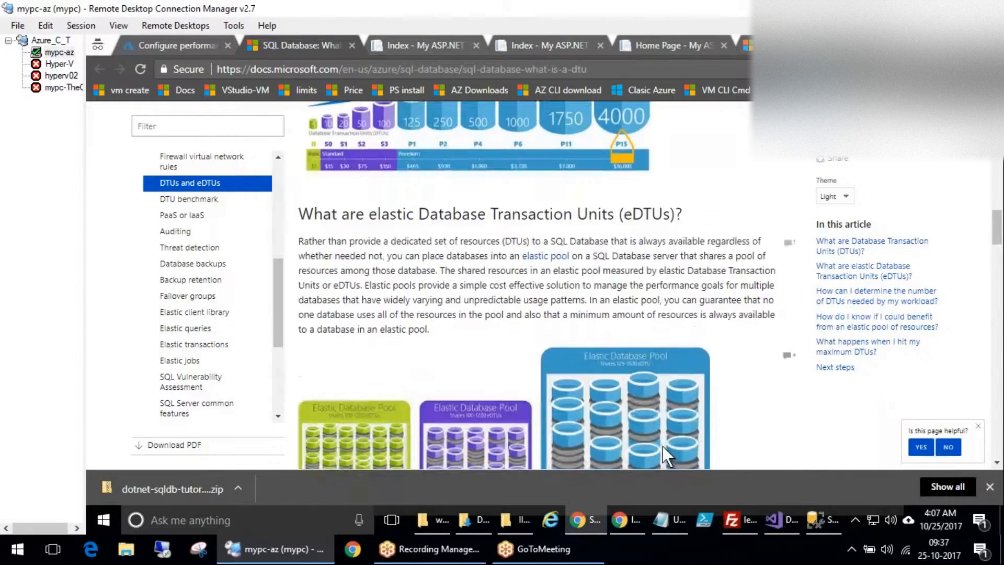
scroll(663, 447, "down", 3)
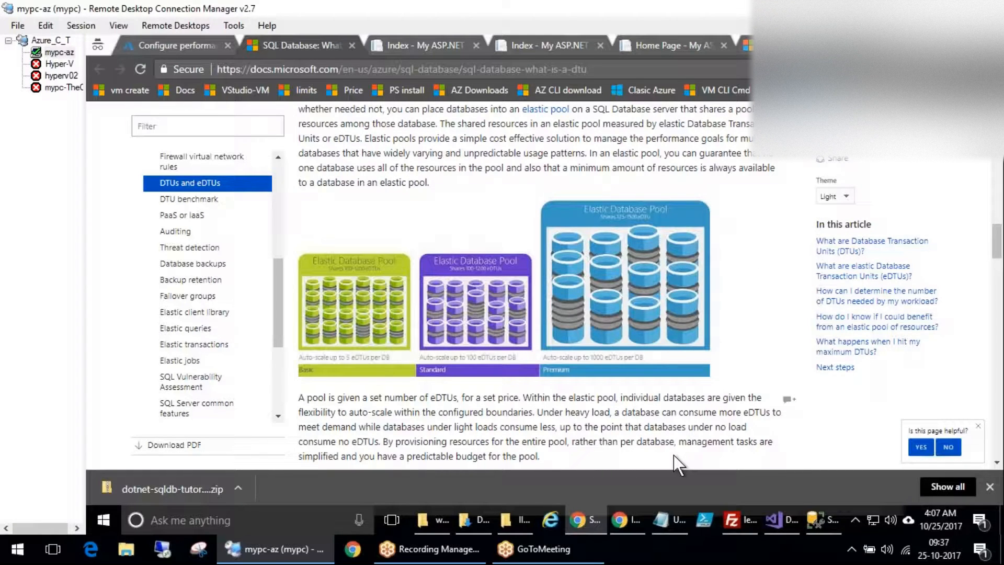
scroll(558, 409, "up", 3)
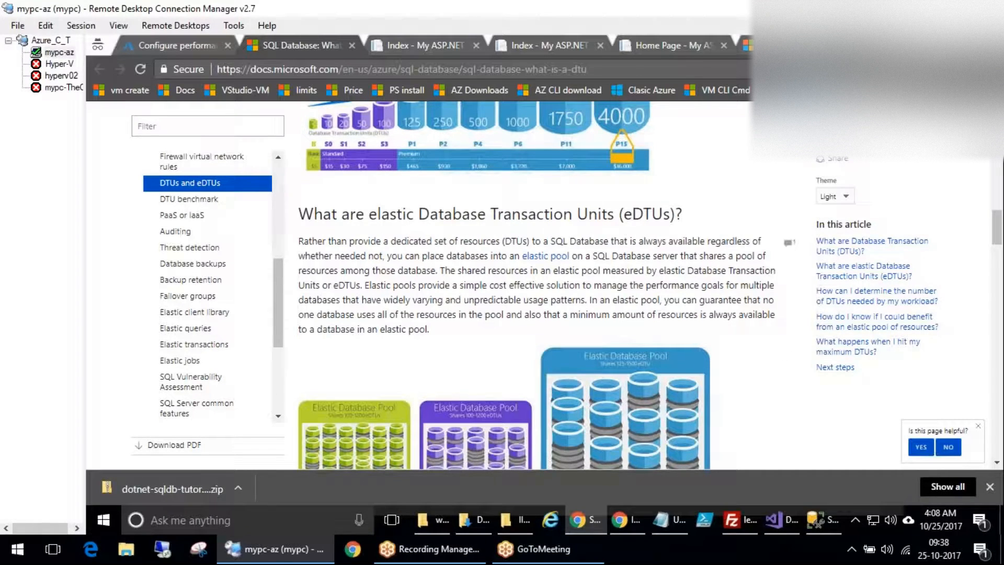
scroll(670, 254, "up", 3)
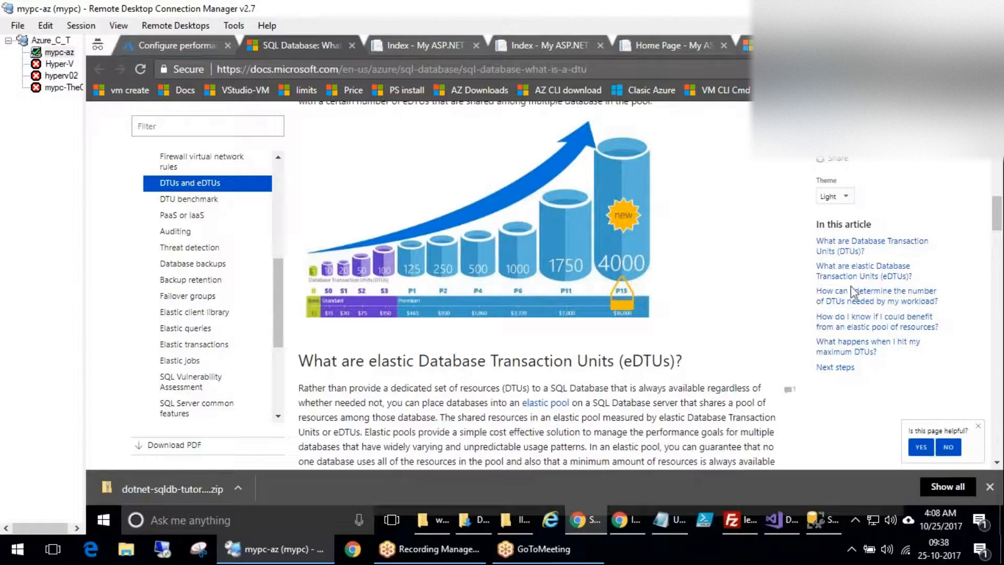
left_click_drag(396, 356, 396, 384)
mouse_move(402, 423)
left_mouse_down()
mouse_move(729, 318)
mouse_move(409, 282)
mouse_move(412, 394)
mouse_move(450, 385)
mouse_move(528, 397)
mouse_move(635, 376)
mouse_move(724, 404)
mouse_move(693, 368)
left_mouse_up()
Number the annotation loops, draw an arc over the DTU chart, then clear all annotations.
left_click_drag(426, 413, 446, 428)
left_click_drag(517, 412, 545, 431)
left_click_drag(617, 413, 631, 424)
left_click_drag(694, 392, 712, 399)
left_click_drag(701, 394, 692, 425)
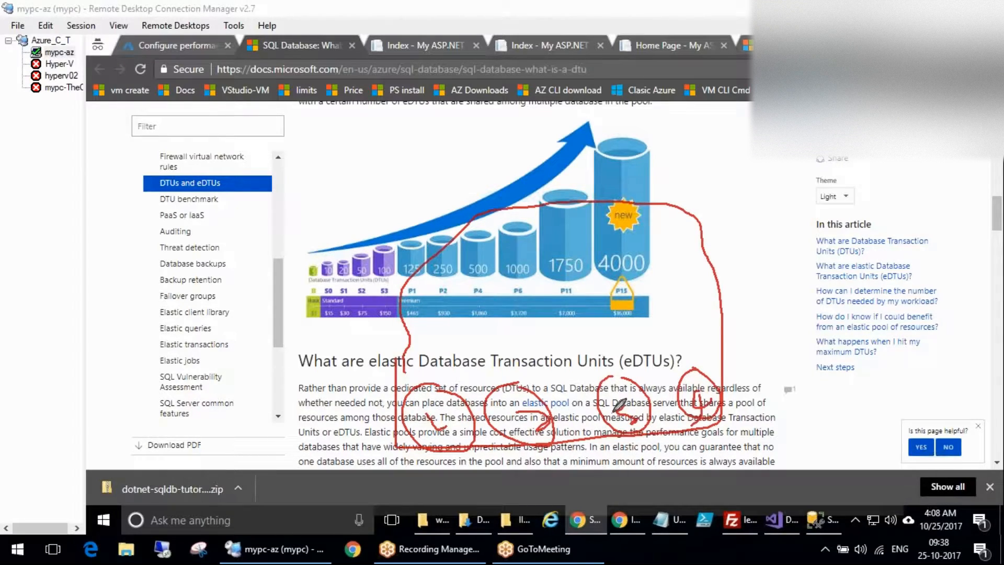
left_click(626, 337)
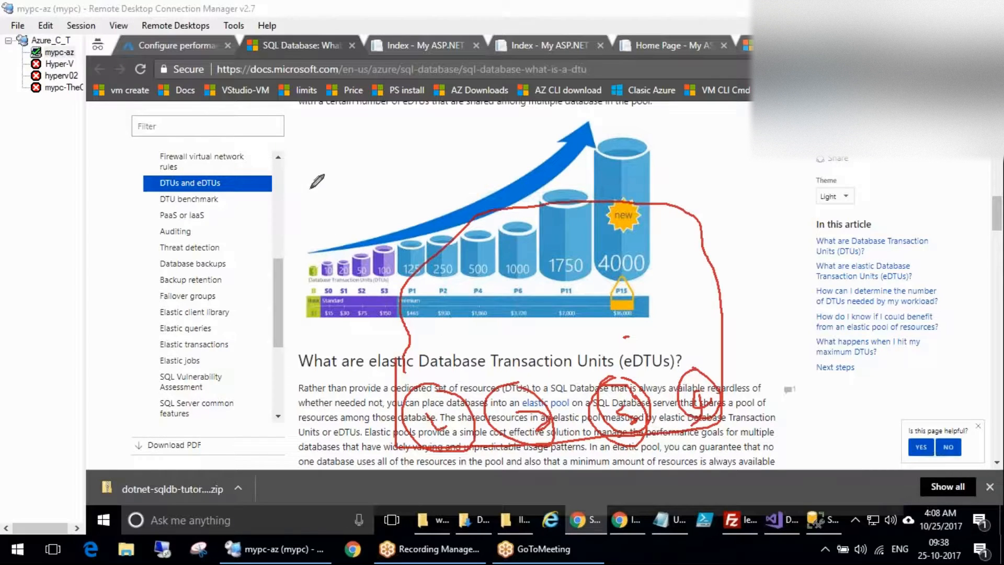
mouse_move(384, 214)
left_mouse_down()
mouse_move(523, 216)
mouse_move(615, 369)
mouse_move(596, 379)
mouse_move(633, 350)
left_mouse_up()
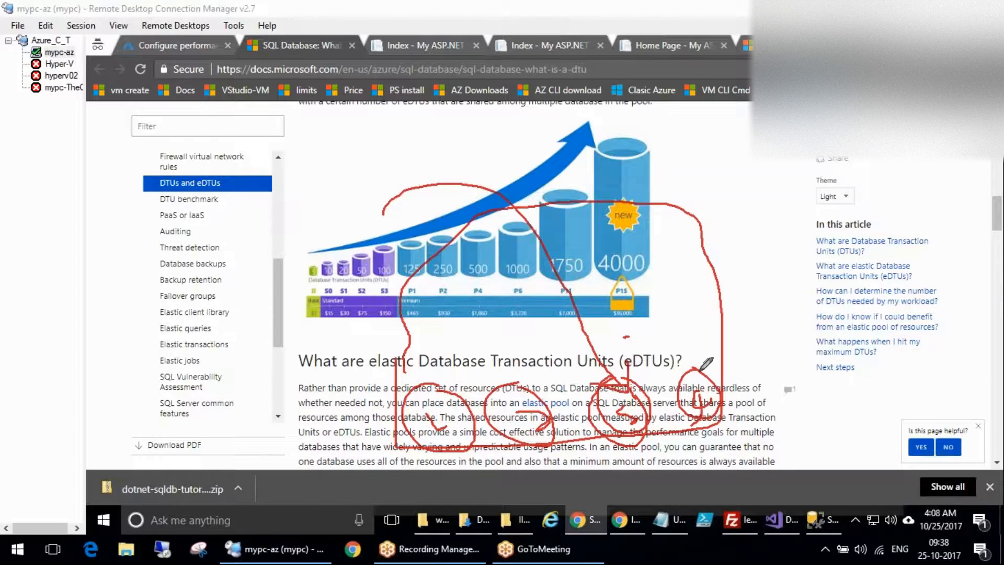
key("Escape")
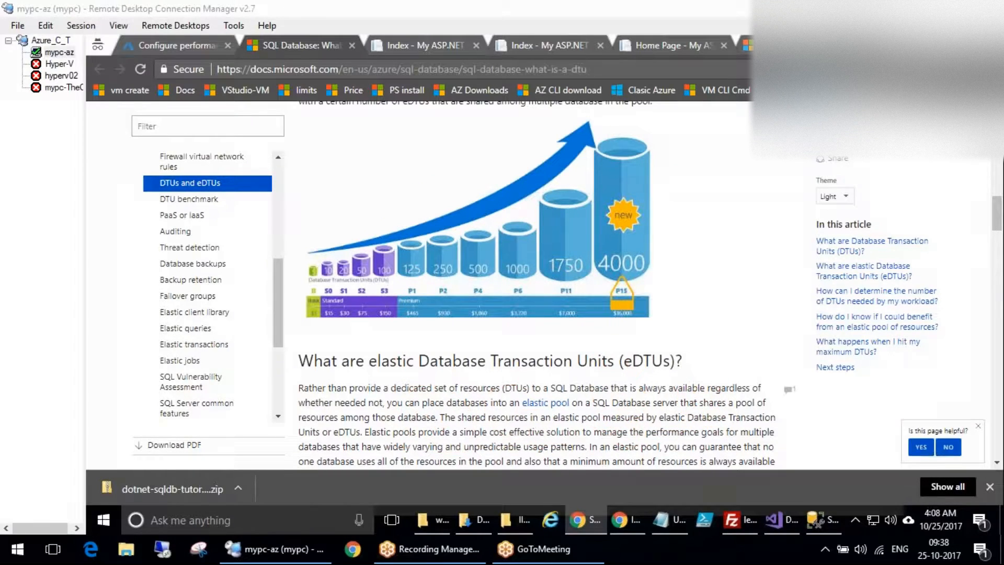
Scroll down to 'How can I determine the number of DTUs needed by my workload?'.
scroll(662, 392, "down", 4)
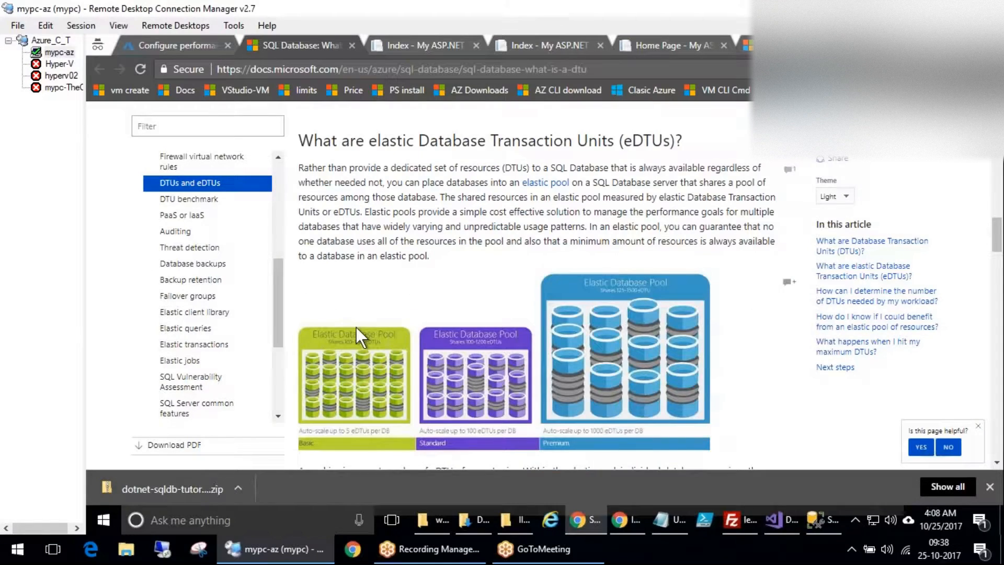
scroll(410, 287, "down", 6)
scroll(410, 288, "down", 8)
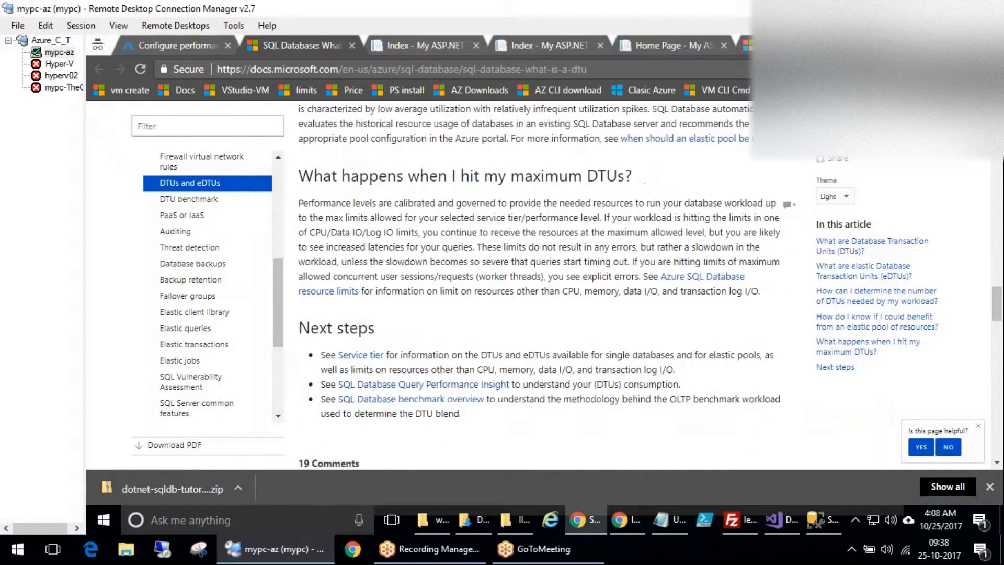
scroll(480, 401, "down", 2)
scroll(480, 401, "up", 8)
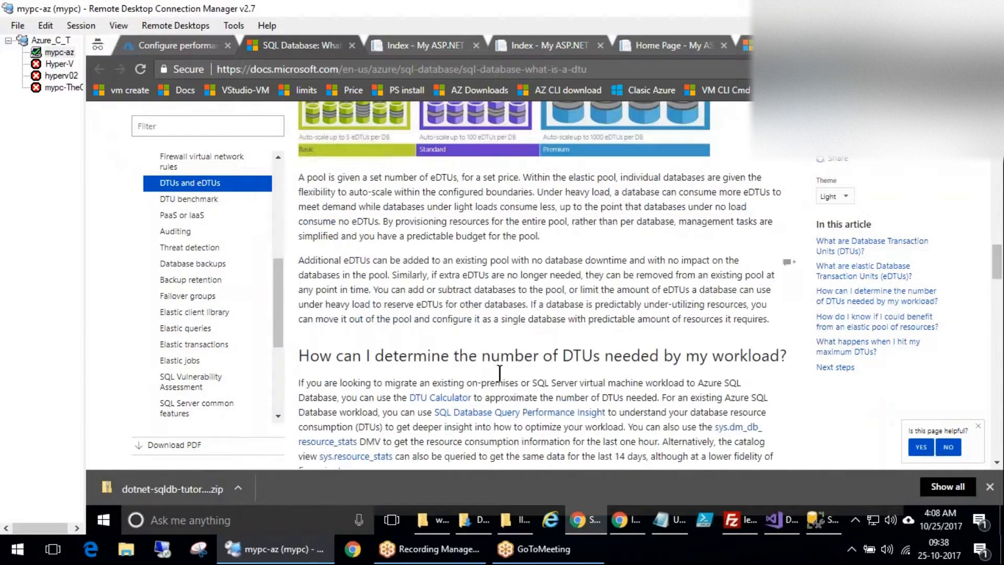
Open the DTU Calculator and highlight the required Processor Time and other performance counters.
left_click(448, 398)
scroll(592, 390, "down", 5)
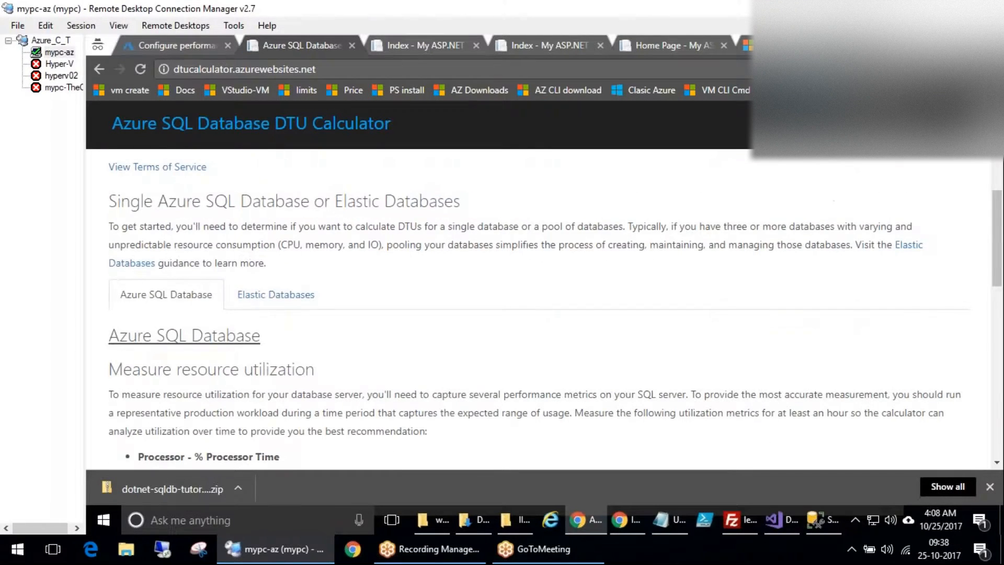
scroll(539, 308, "down", 5)
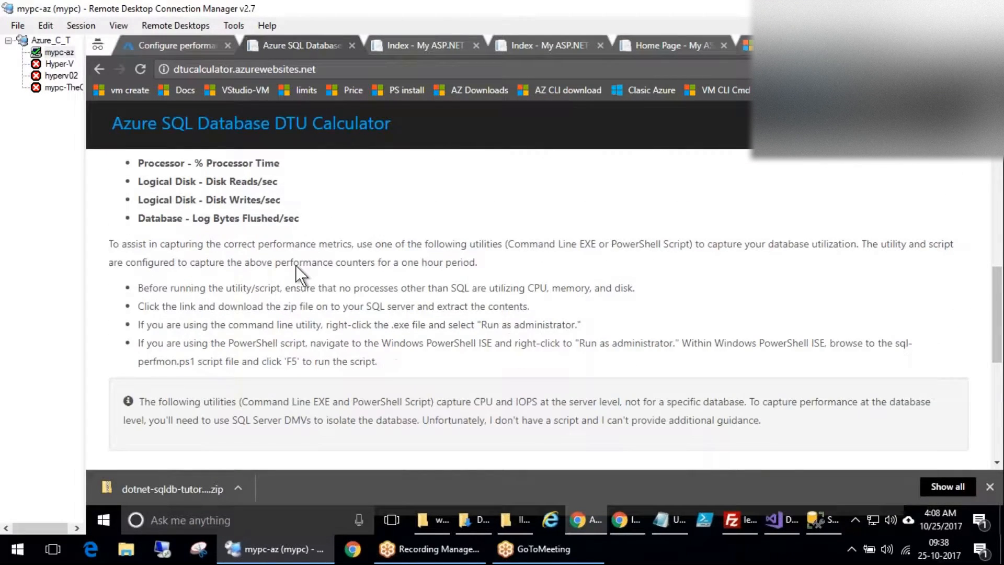
left_click_drag(176, 181, 289, 166)
left_click_drag(262, 201, 249, 153)
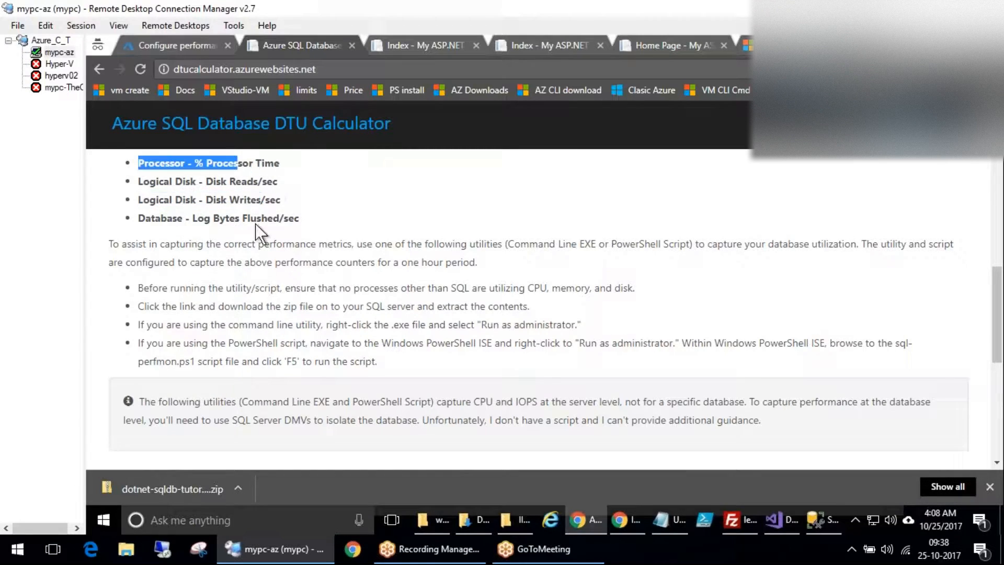
scroll(276, 242, "down", 5)
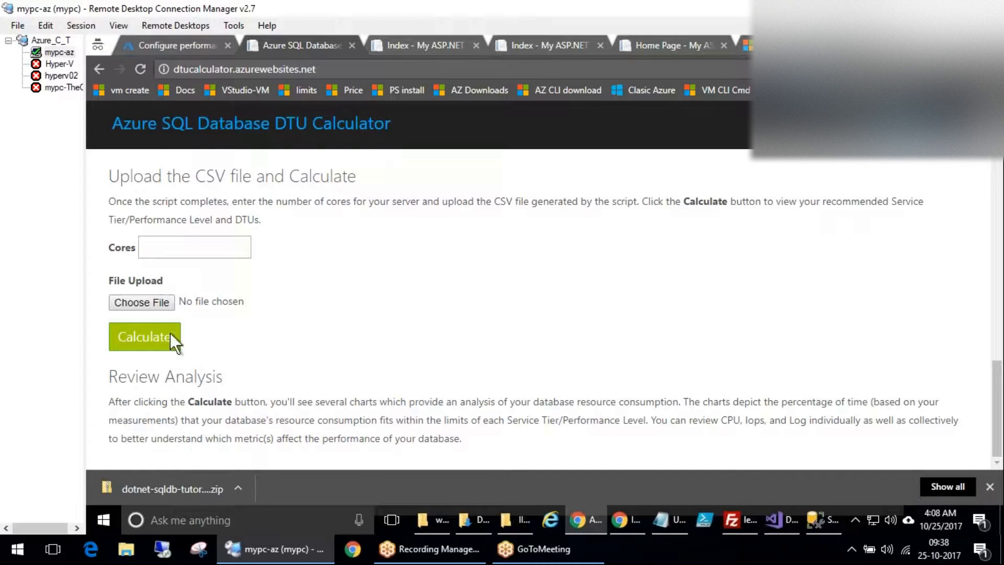
Enter 8 cores and run Calculate without a file, then scroll back to the download links.
left_click(175, 243)
type("8")
left_click(145, 337)
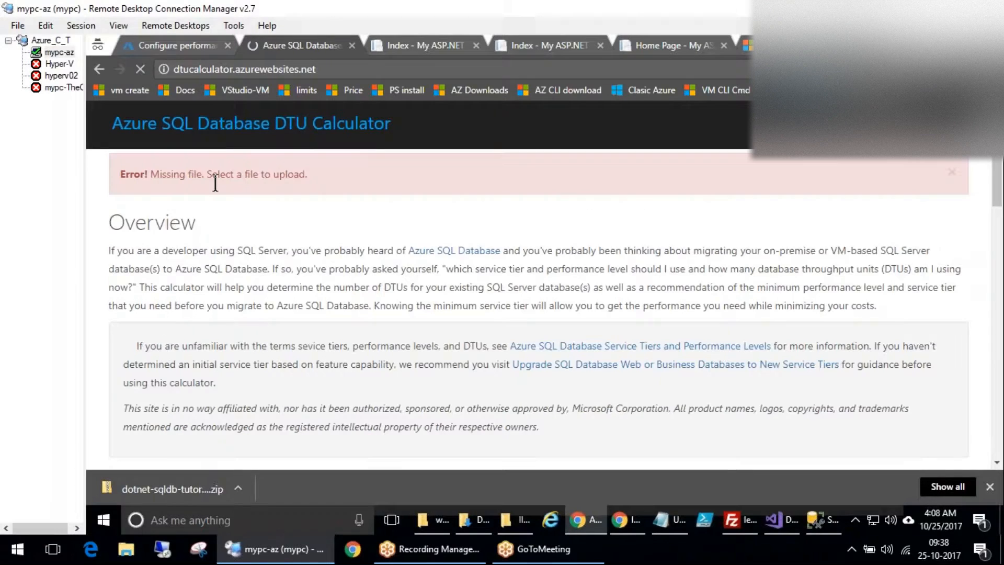
scroll(365, 298, "down", 10)
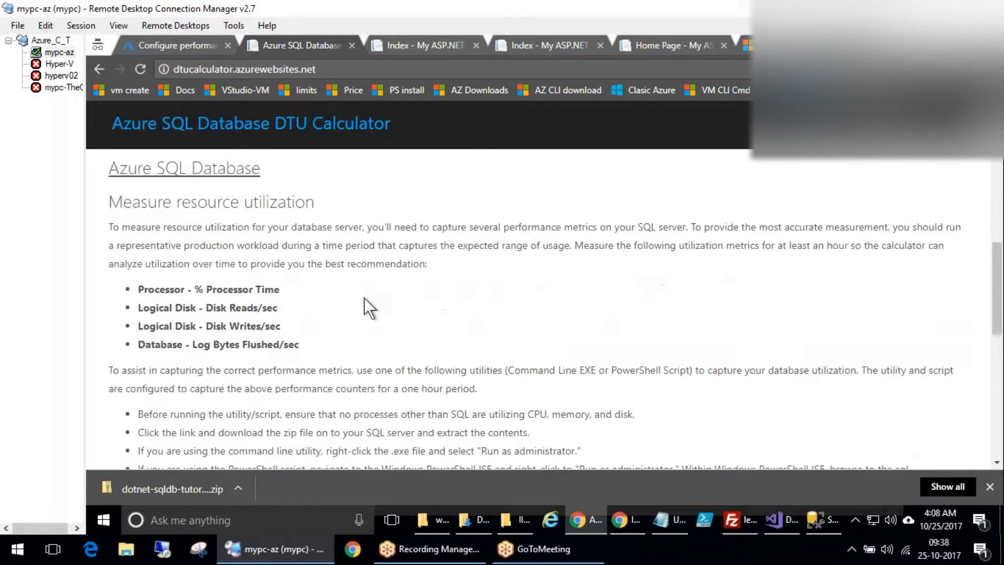
scroll(364, 299, "down", 9)
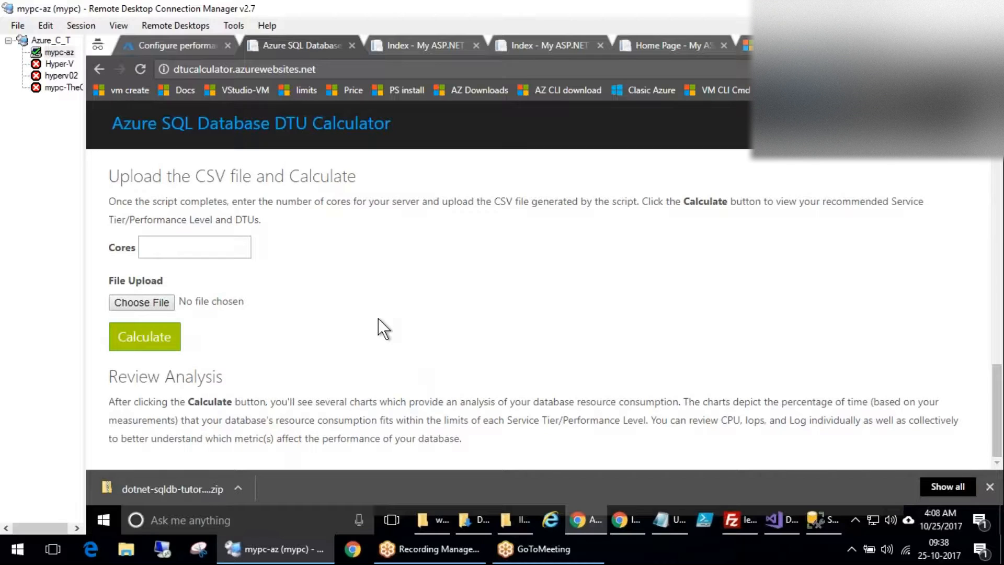
scroll(378, 319, "up", 3)
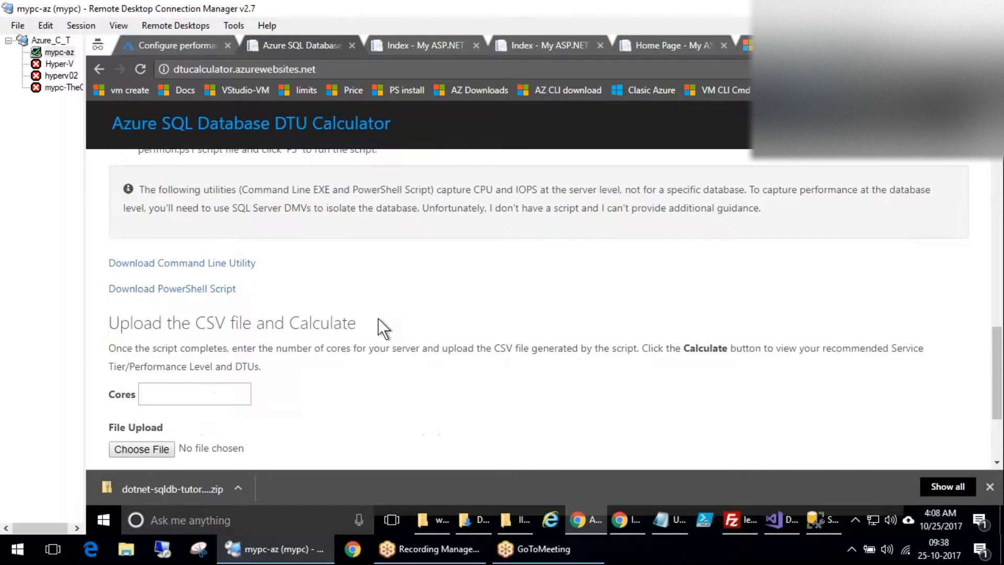
Download sql-perfmon-cl.zip and extract it into a sql-perfmon-cl folder under Downloads.
left_click(222, 269)
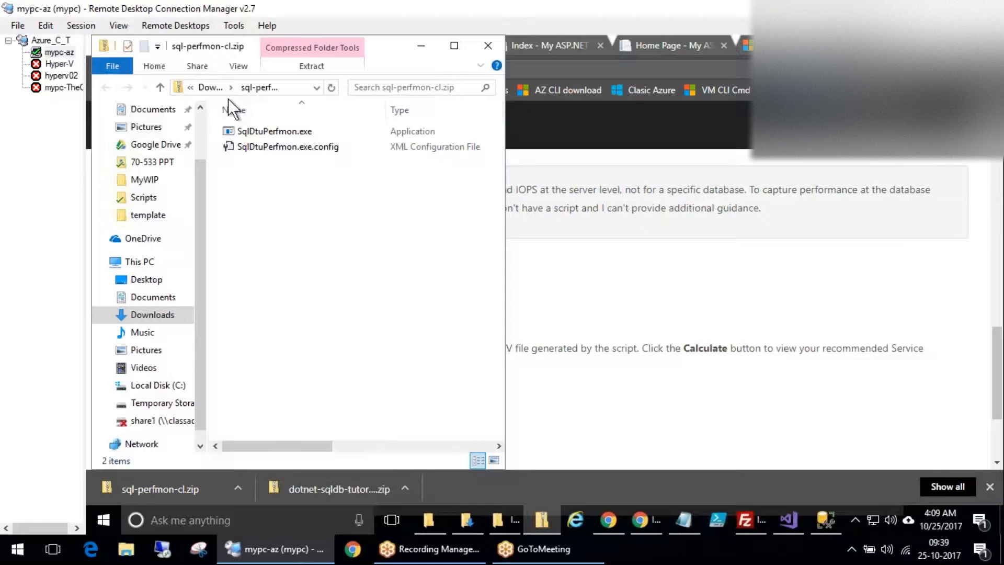
double_click(261, 129)
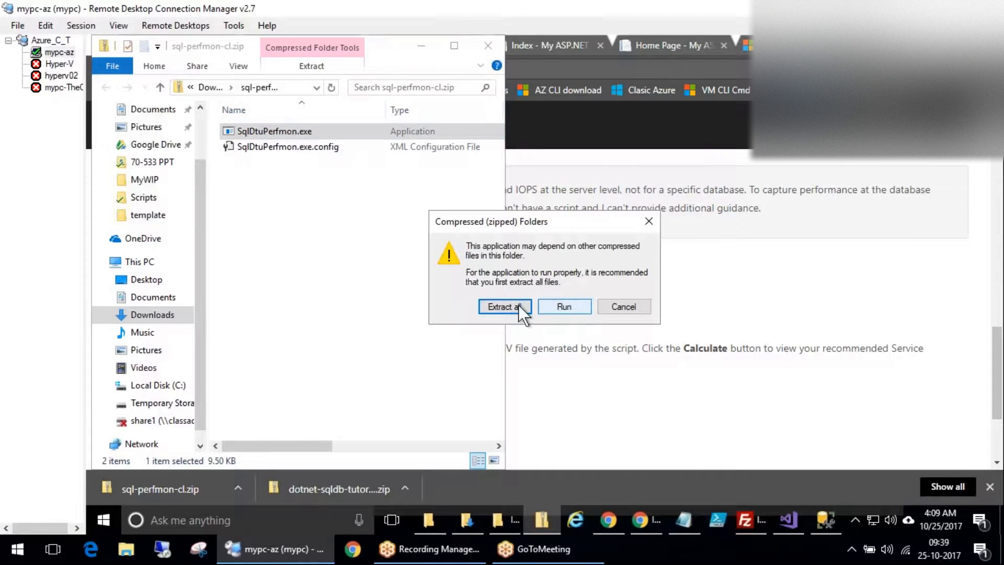
left_click(513, 309)
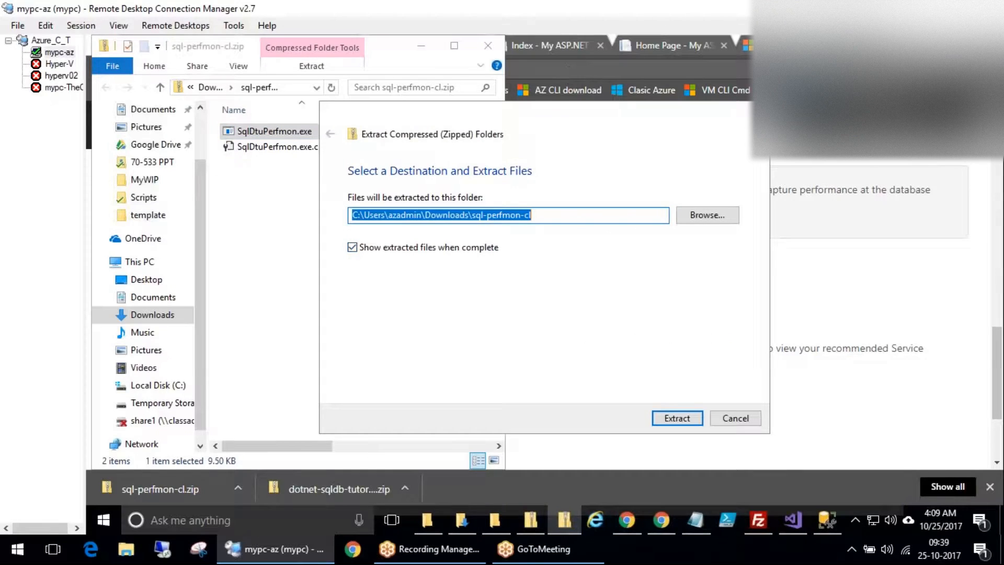
left_click(697, 419)
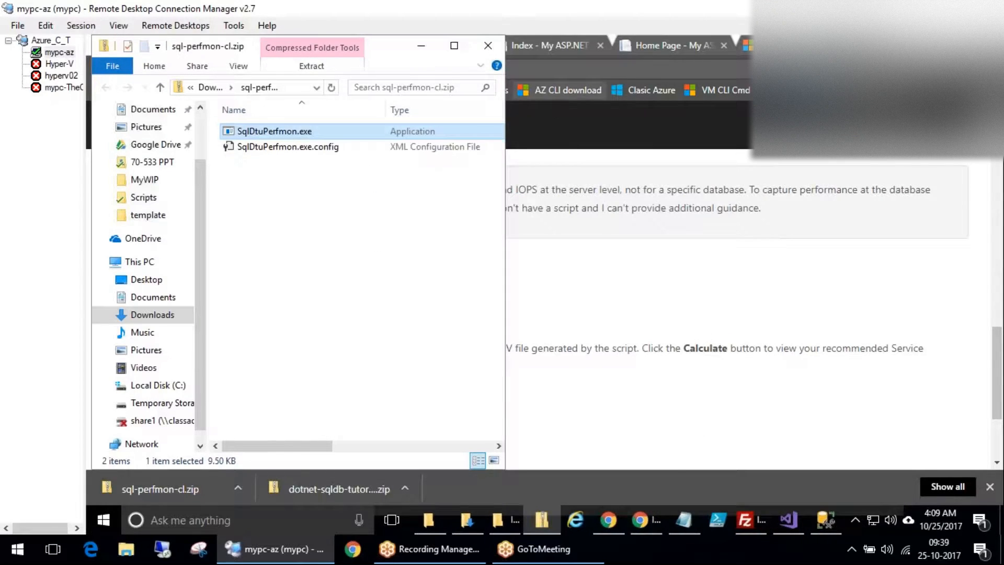
left_click(432, 45)
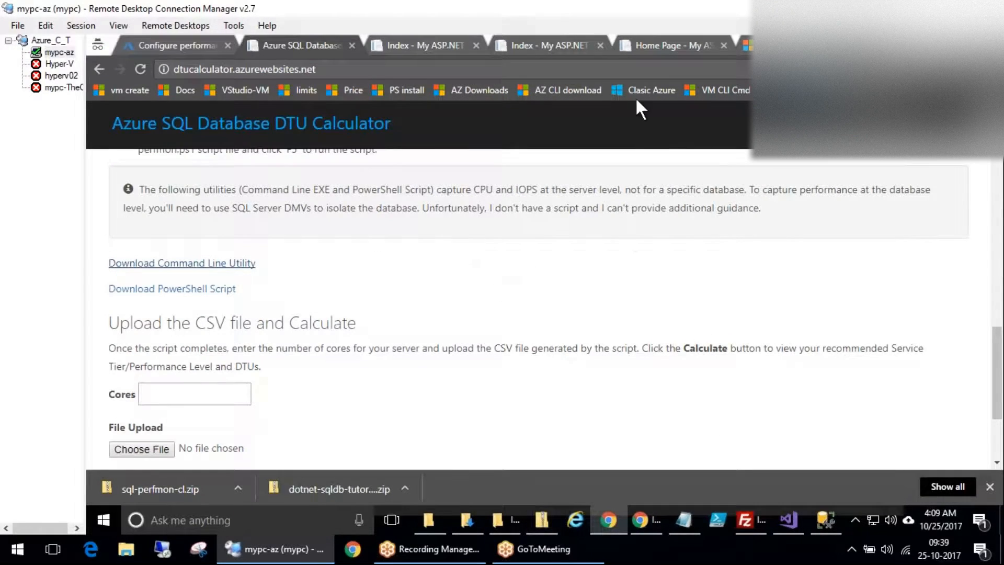
Back in the portal, circle the DTU and storage settings and the Standard tier, then clear.
left_click(173, 46)
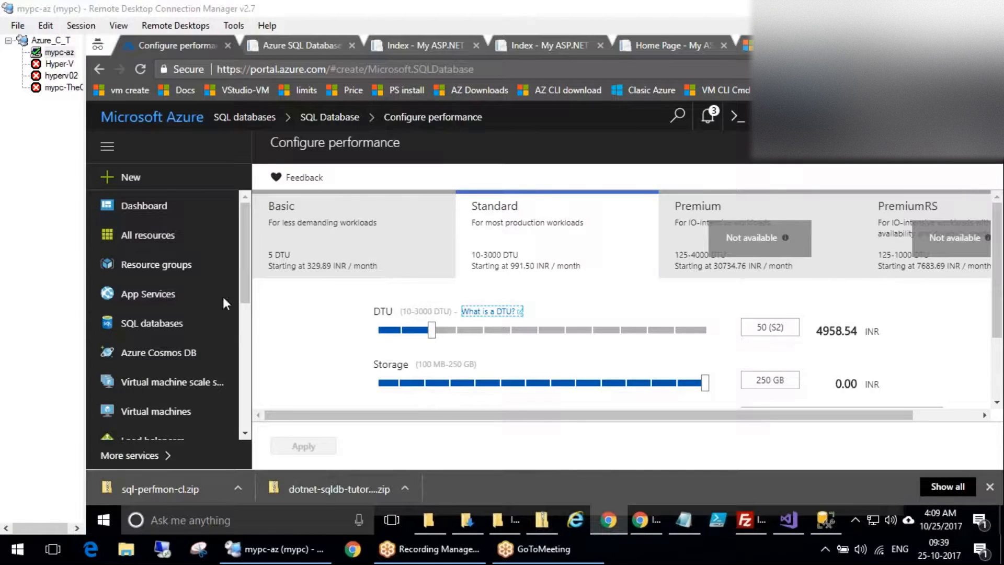
mouse_move(400, 289)
left_mouse_down()
mouse_move(816, 437)
mouse_move(404, 302)
left_mouse_up()
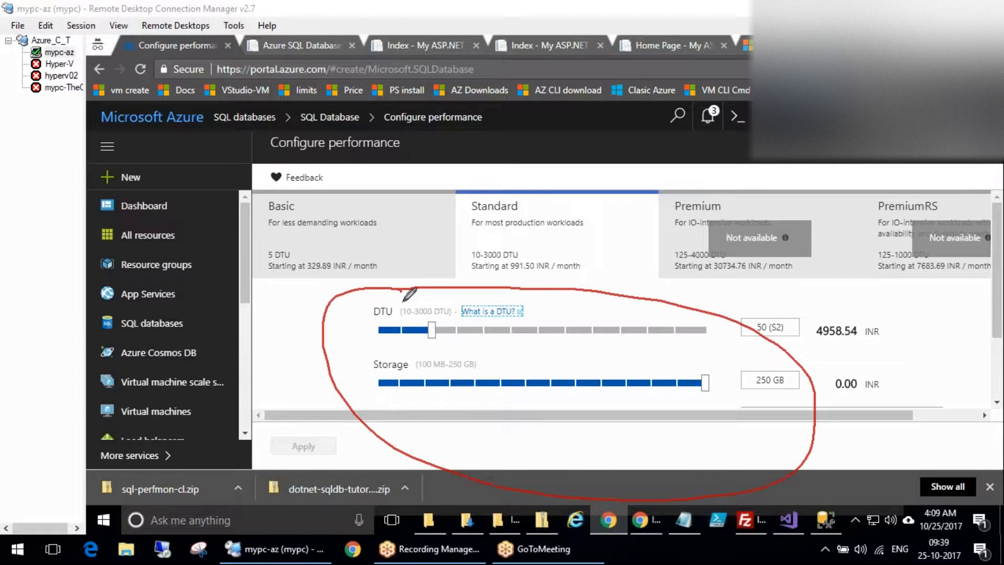
left_click_drag(523, 293, 622, 255)
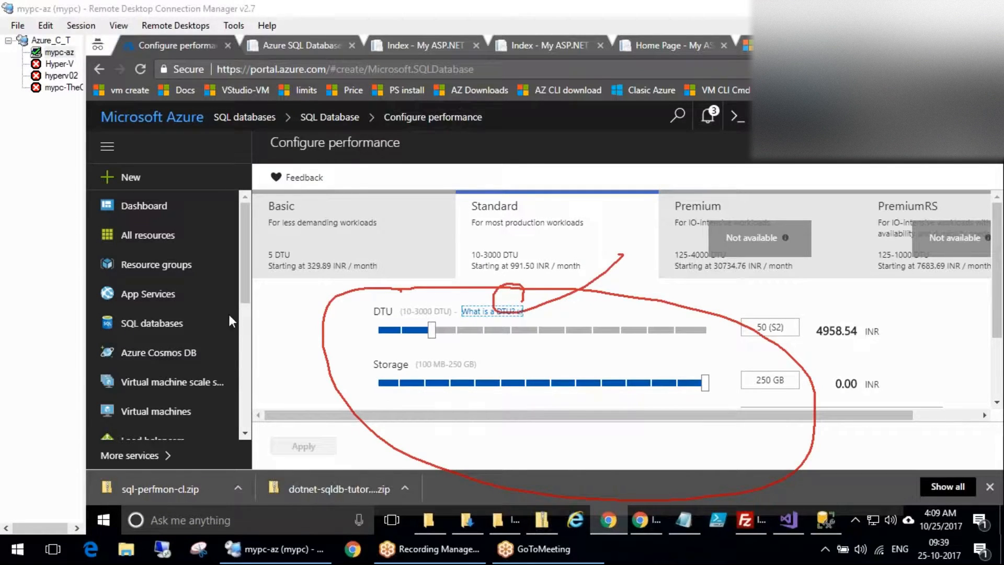
left_click(250, 311)
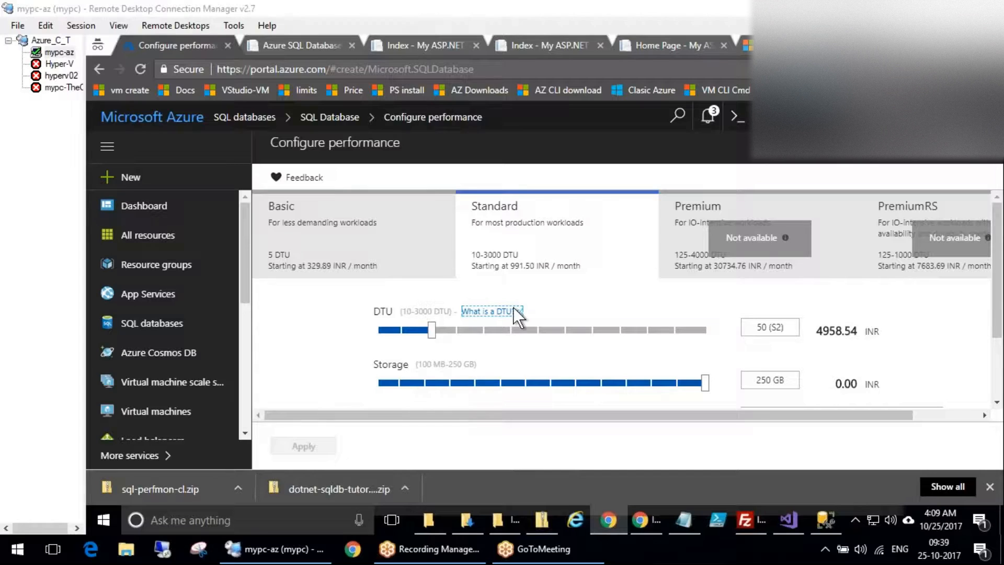
Try DTU levels 20, 10, 50, 500, 1600 and 3000, noting the 148725.49 INR price.
left_click(400, 329)
left_click(380, 328)
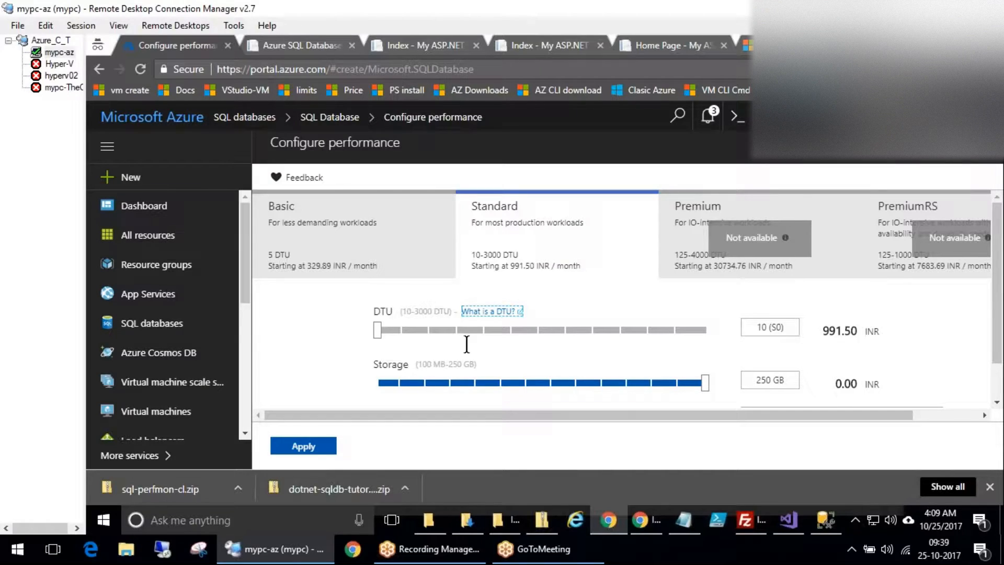
left_click(403, 330)
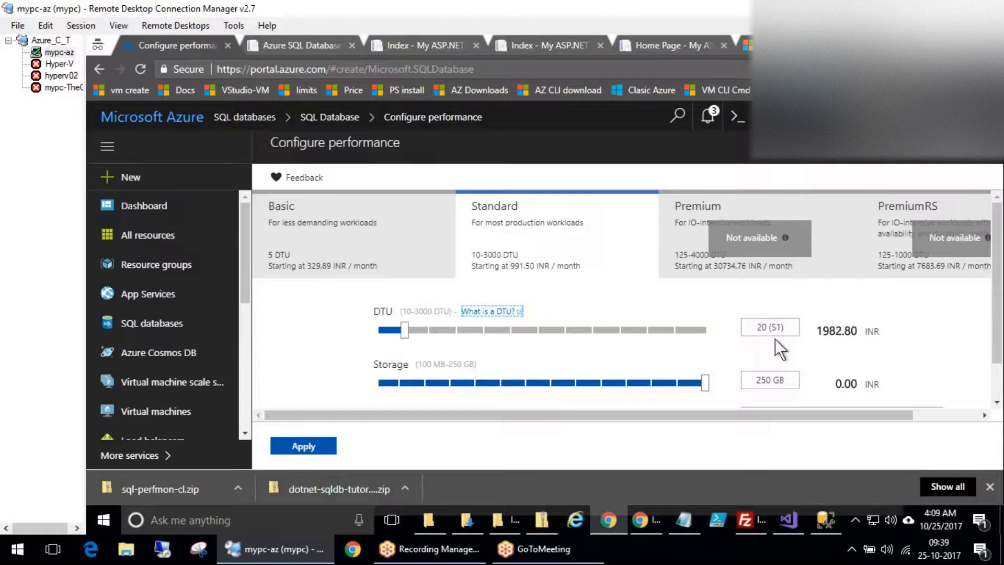
left_click(432, 329)
left_click_drag(484, 331, 604, 330)
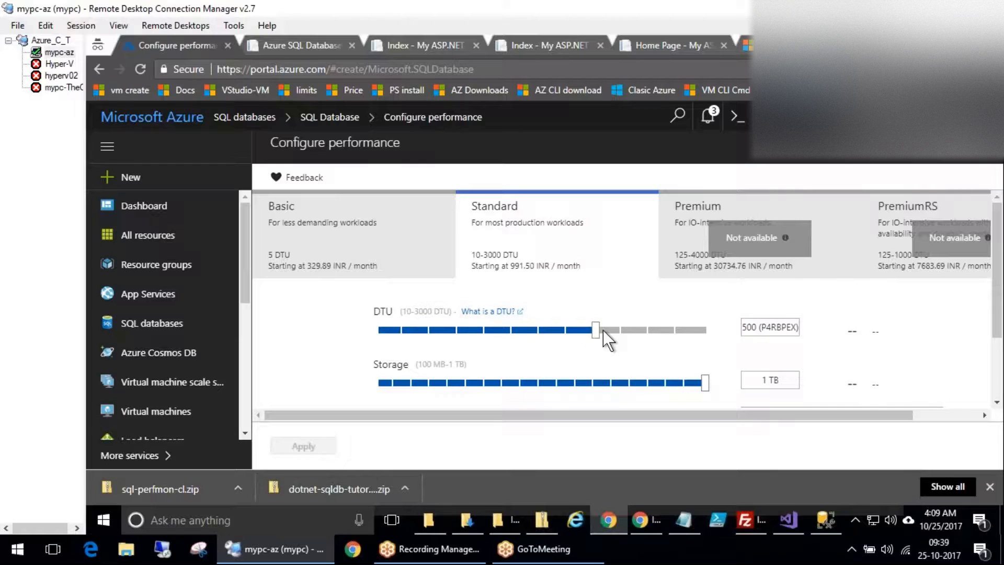
left_click(692, 329)
left_click_drag(680, 333, 741, 332)
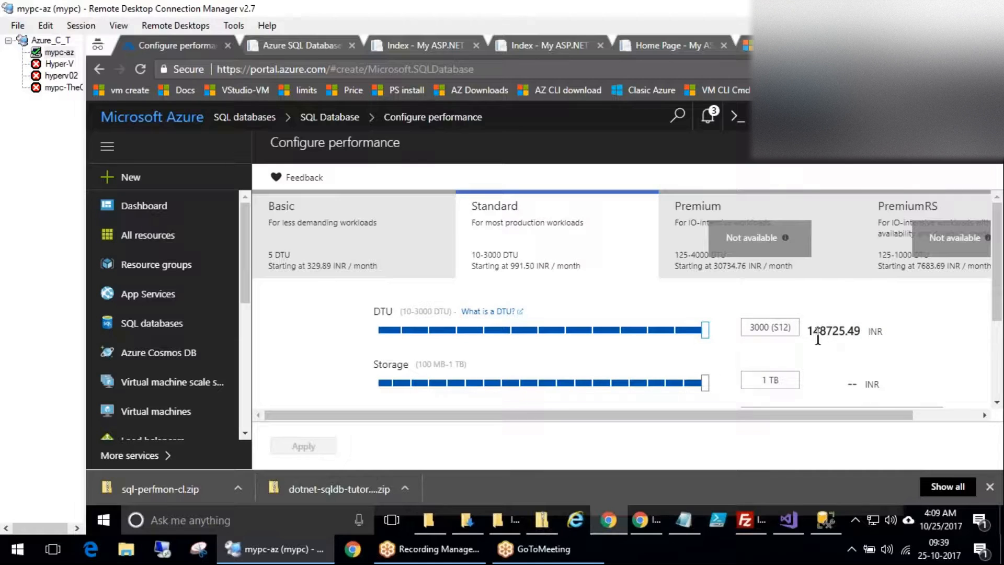
left_click_drag(817, 331, 837, 331)
Circle the 1 TB storage value, then lower storage to 10 GB and 100 MB.
left_click(145, 309)
mouse_move(785, 363)
left_mouse_down()
mouse_move(727, 398)
mouse_move(802, 382)
mouse_move(758, 360)
left_mouse_up()
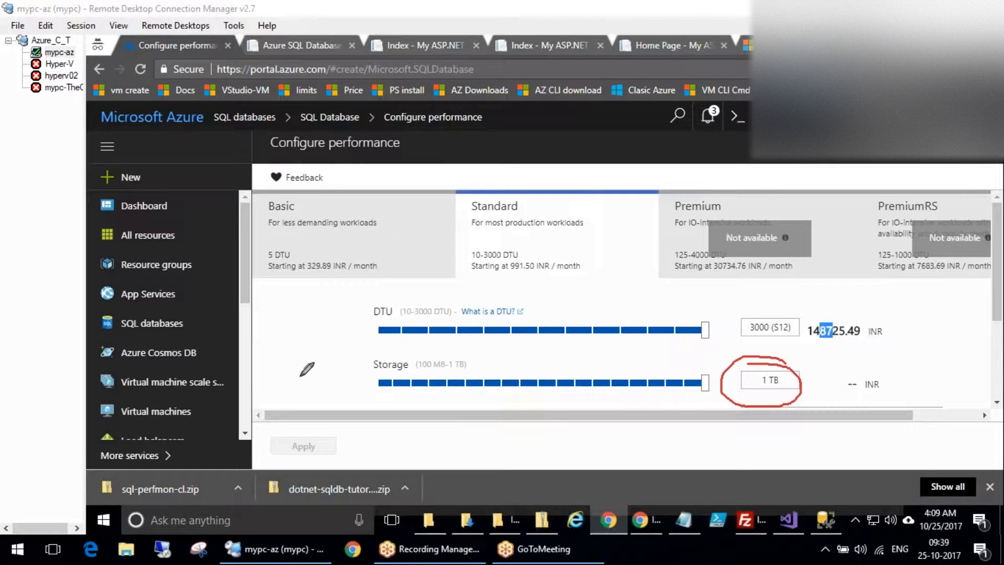
left_click(243, 312)
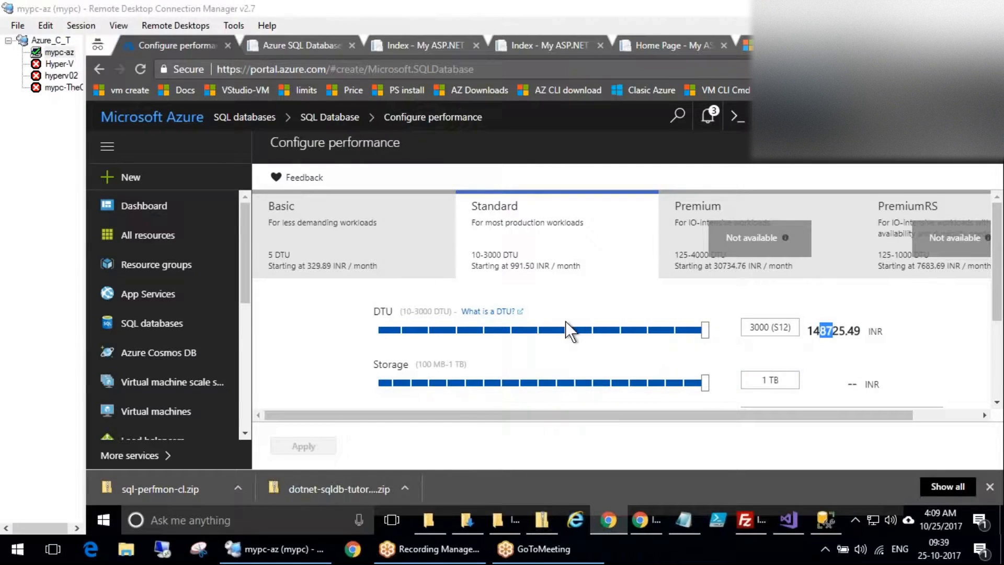
left_click(467, 385)
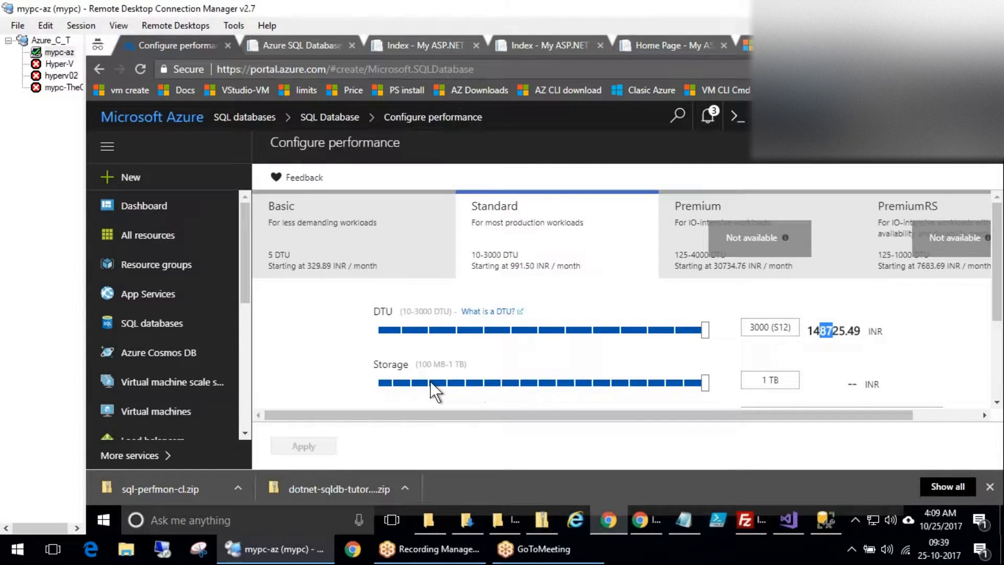
left_click(382, 383)
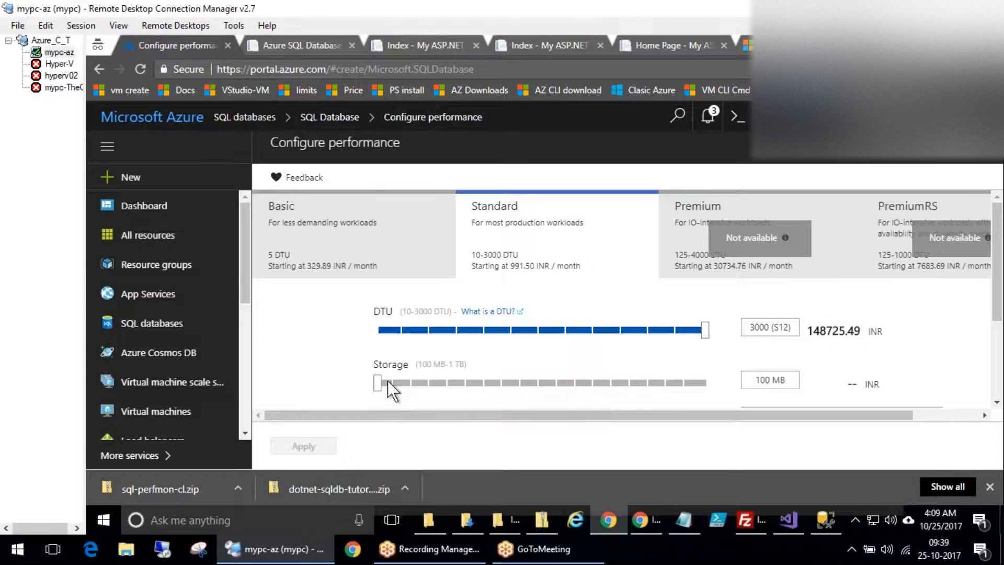
Compare the prices at 20 DTU (S1), 50 DTU and 10 DTU (S0).
left_click(410, 329)
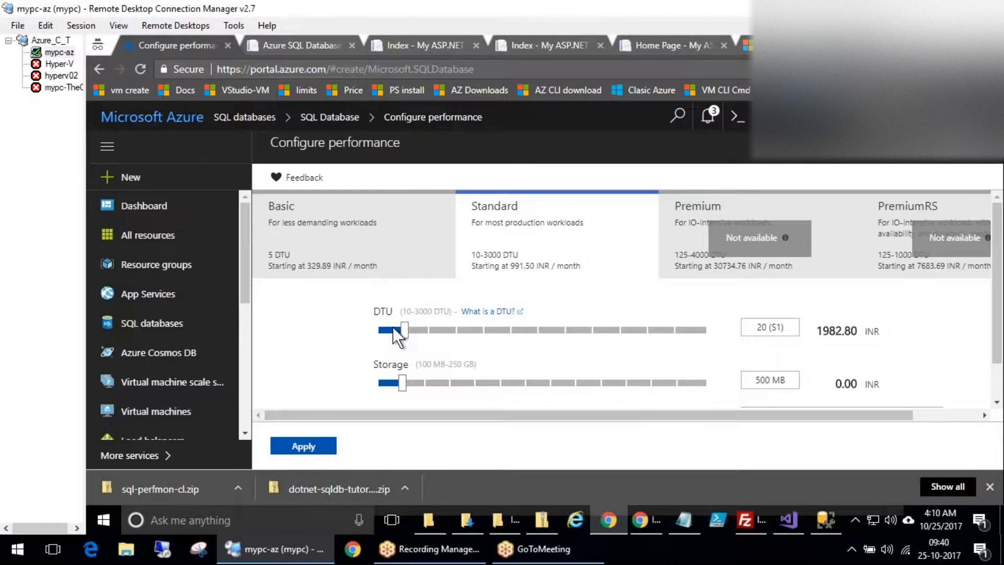
left_click(437, 332)
left_click(394, 329)
left_click(382, 330)
Dismiss all notifications and settle on 20 DTU (S1) with 500 MB storage.
left_click(707, 116)
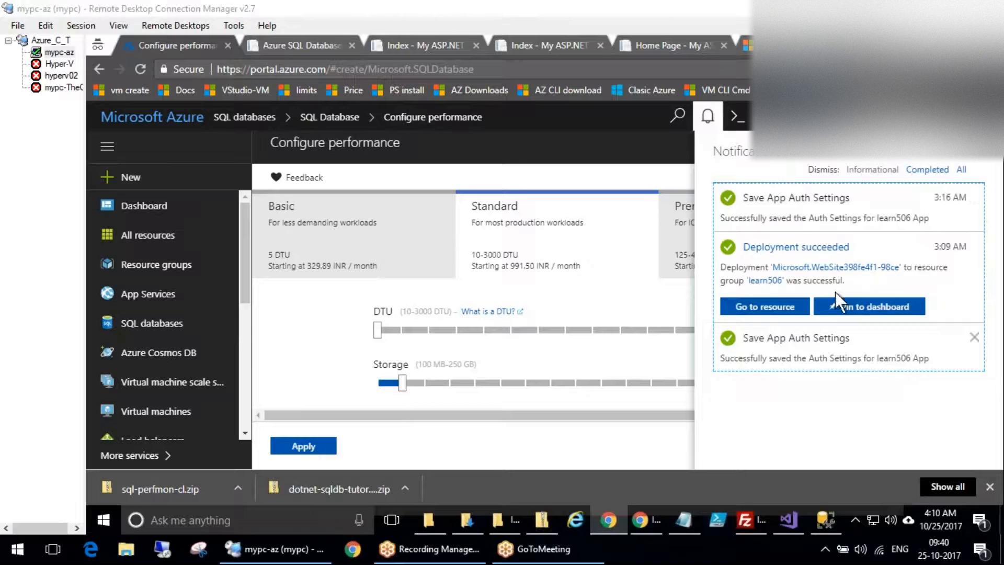
left_click(961, 169)
left_click(693, 210)
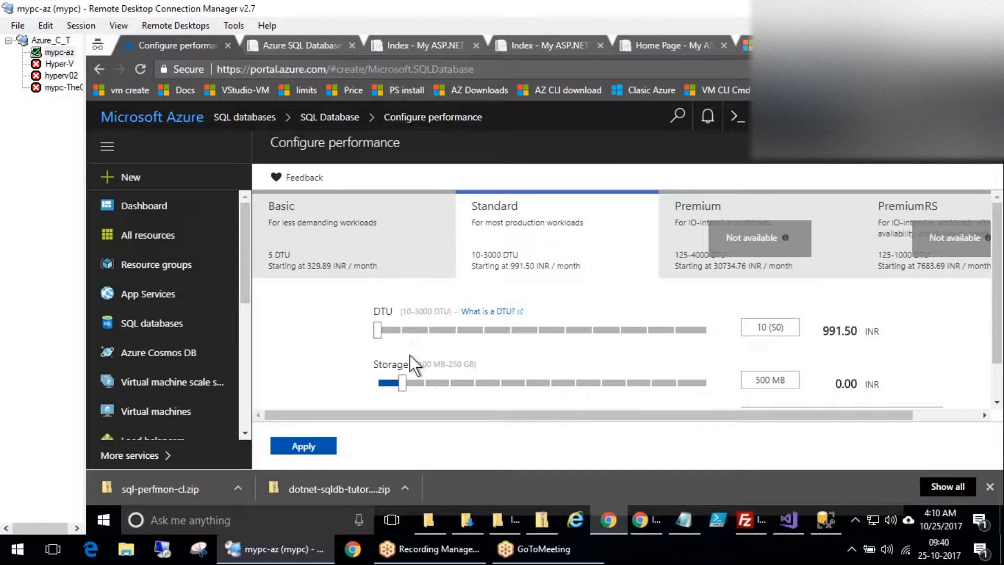
left_click(409, 330)
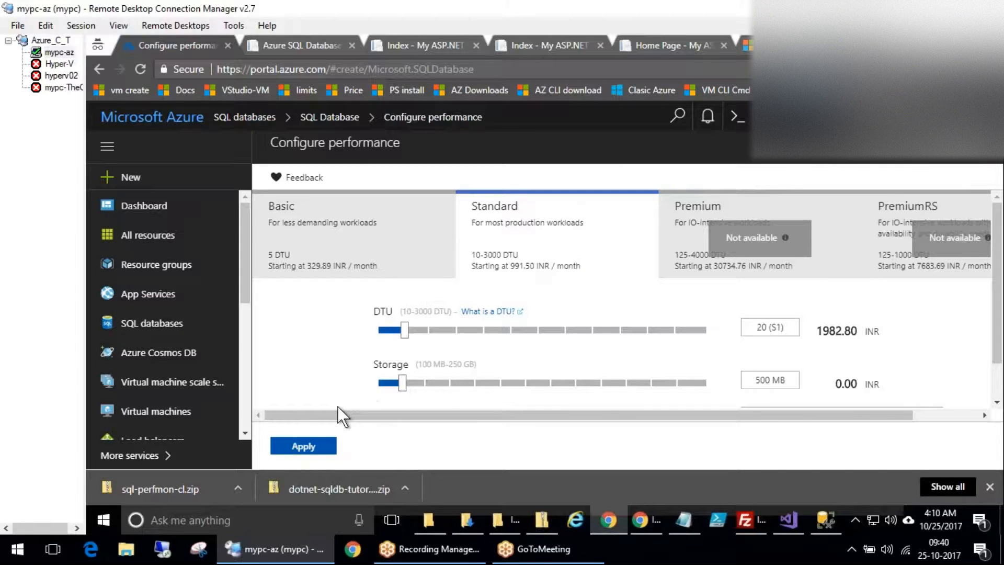
scroll(490, 351, "down", 1)
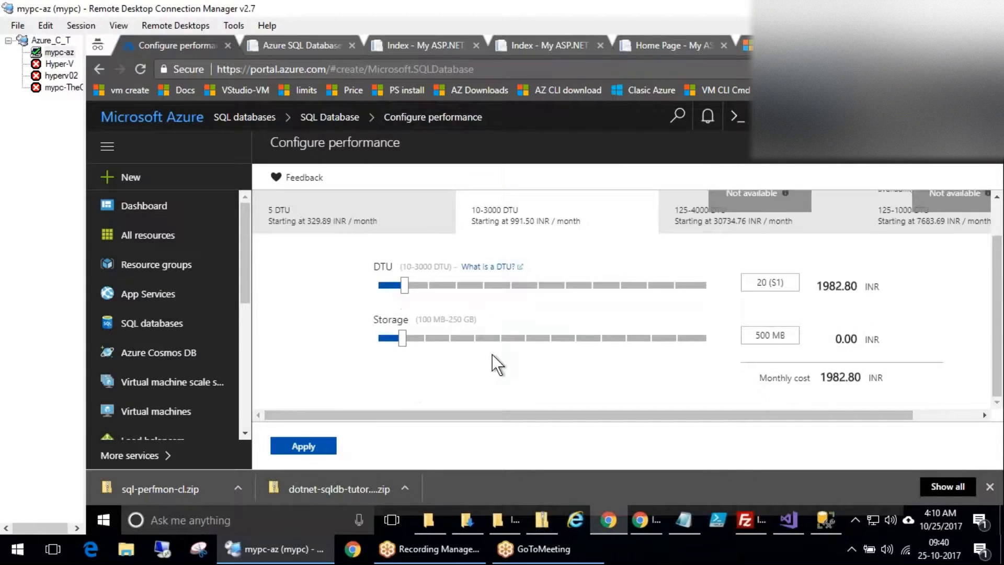
Apply S1 20 DTU, 500 MB, mark those values on the form, and submit seconddb for creation.
left_click(312, 447)
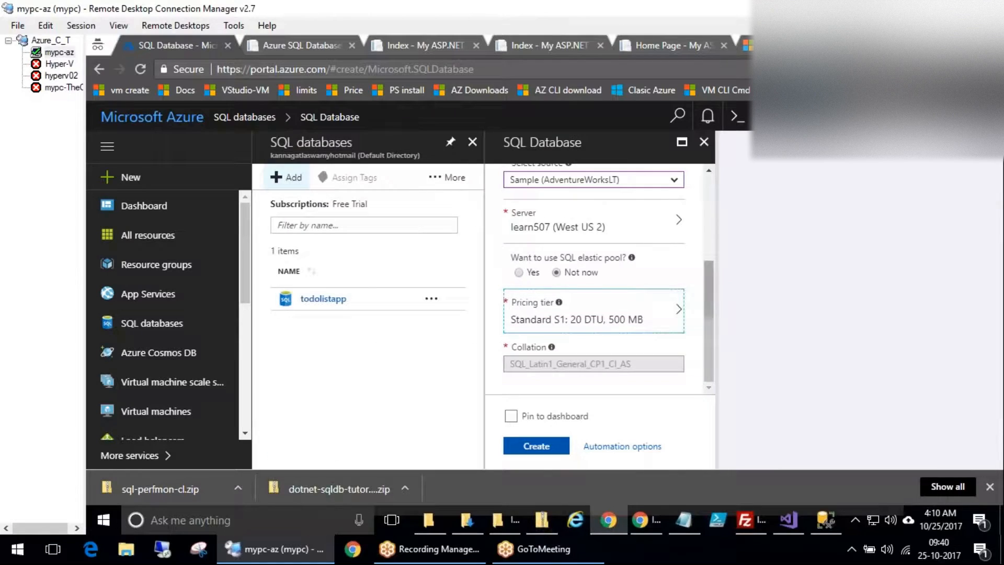
left_click(832, 280)
mouse_move(605, 285)
left_mouse_down()
mouse_move(596, 276)
mouse_move(690, 330)
mouse_move(549, 271)
left_mouse_up()
mouse_move(556, 309)
left_mouse_down()
mouse_move(607, 312)
mouse_move(596, 303)
mouse_move(651, 322)
mouse_move(633, 306)
left_mouse_up()
left_click_drag(698, 238, 648, 310)
mouse_move(642, 293)
left_mouse_down()
mouse_move(645, 308)
mouse_move(661, 303)
left_mouse_up()
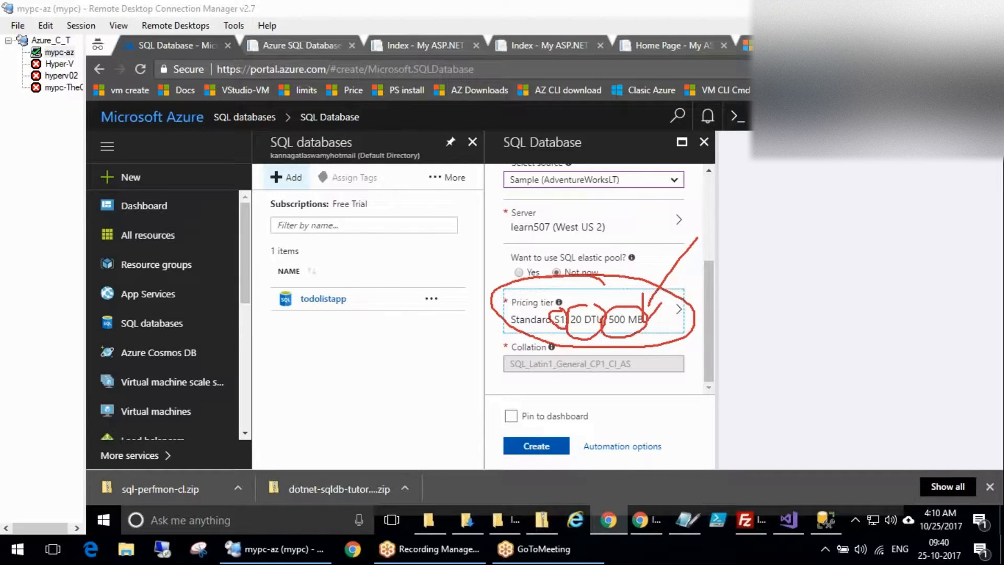
mouse_move(526, 402)
left_mouse_down()
mouse_move(572, 463)
mouse_move(506, 434)
left_mouse_up()
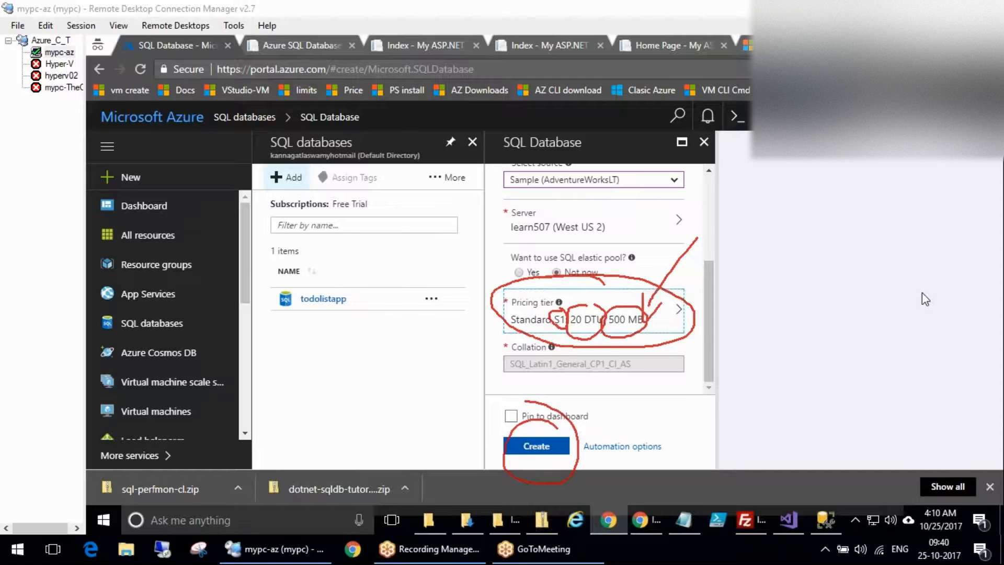
left_click(536, 446)
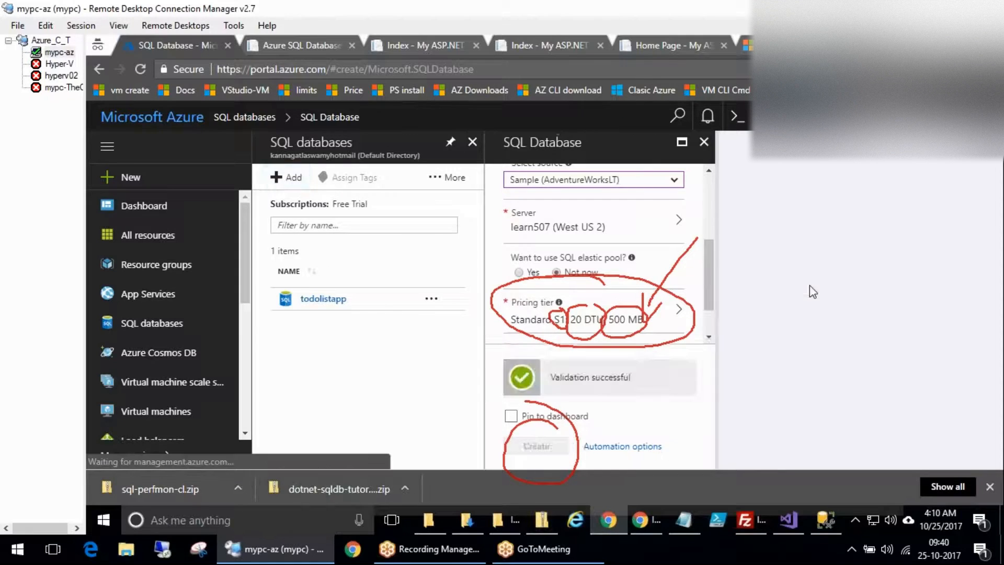
mouse_move(387, 336)
left_mouse_down()
mouse_move(311, 358)
mouse_move(378, 314)
left_mouse_up()
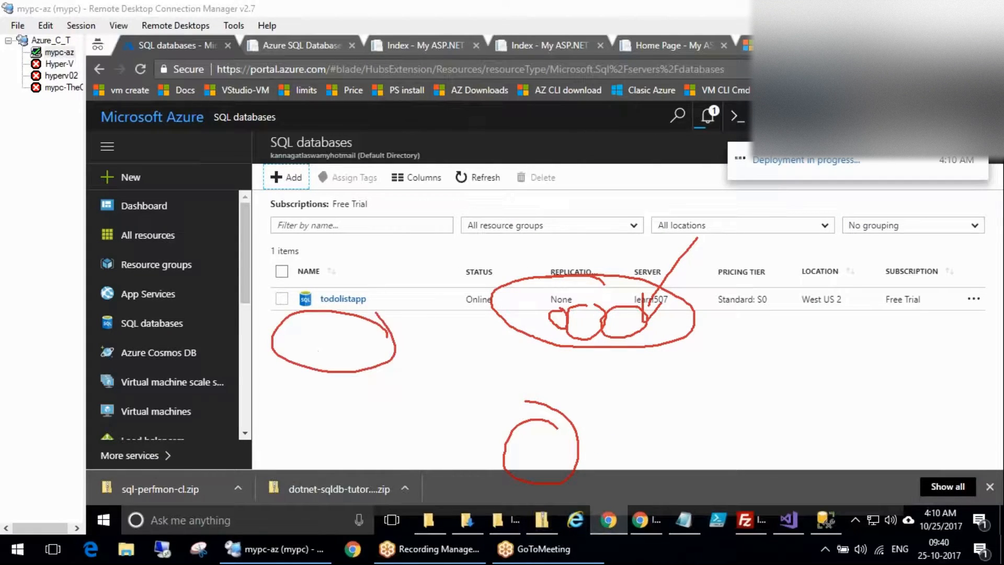
Refresh the SQL databases list and view the Learn507RG deployment progress in notifications.
left_click(940, 273)
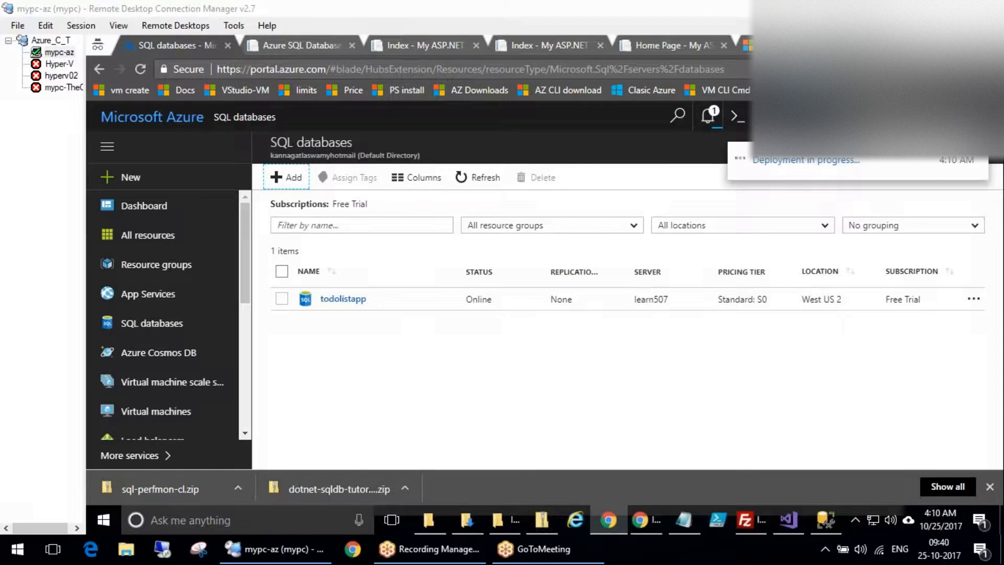
left_click(491, 178)
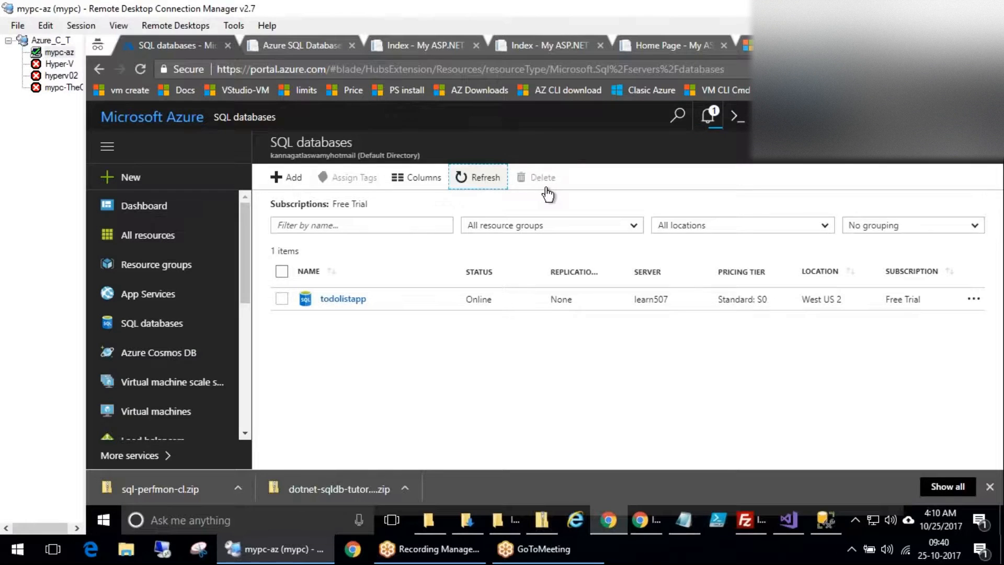
left_click(884, 141)
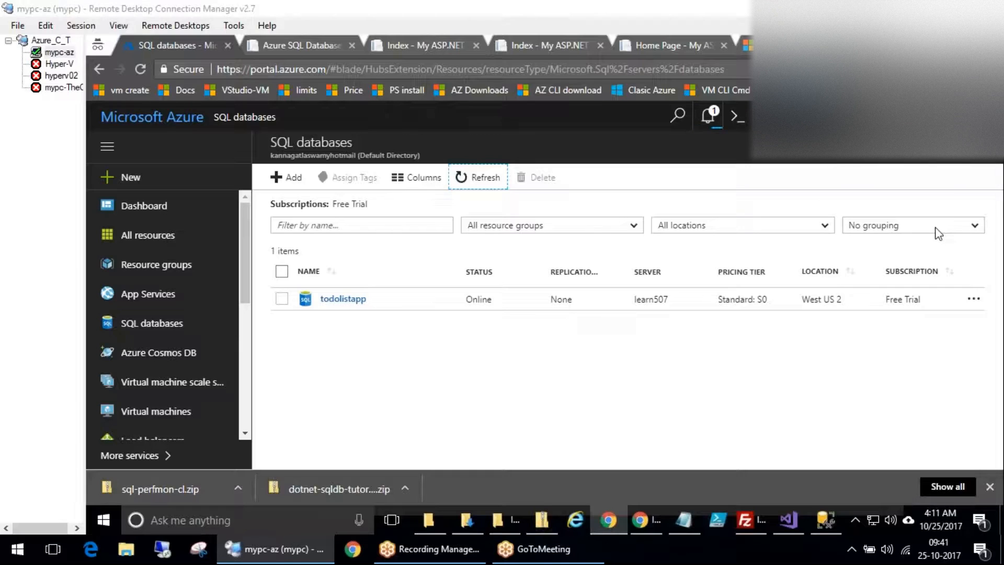
left_click(711, 114)
left_click(709, 115)
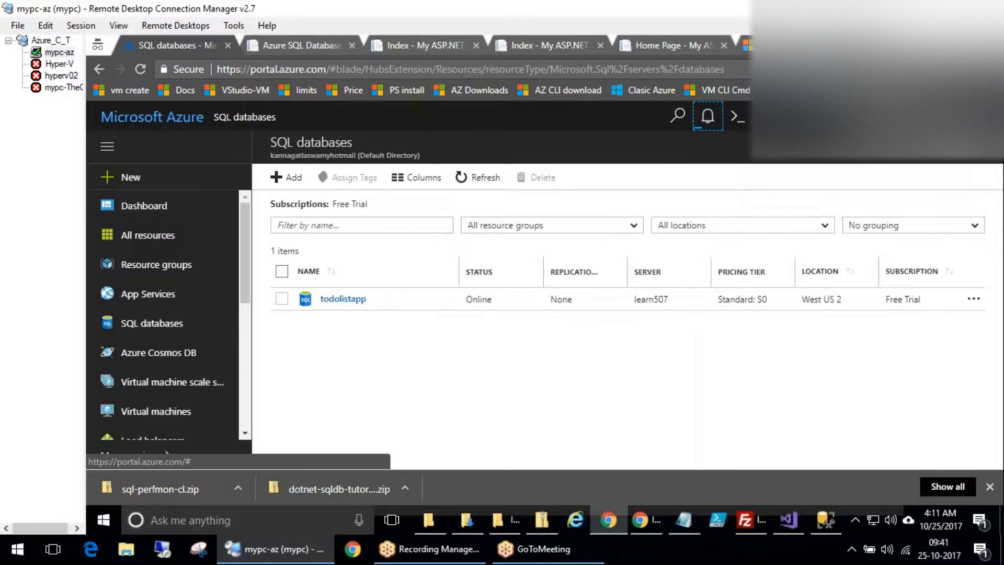
left_click(709, 115)
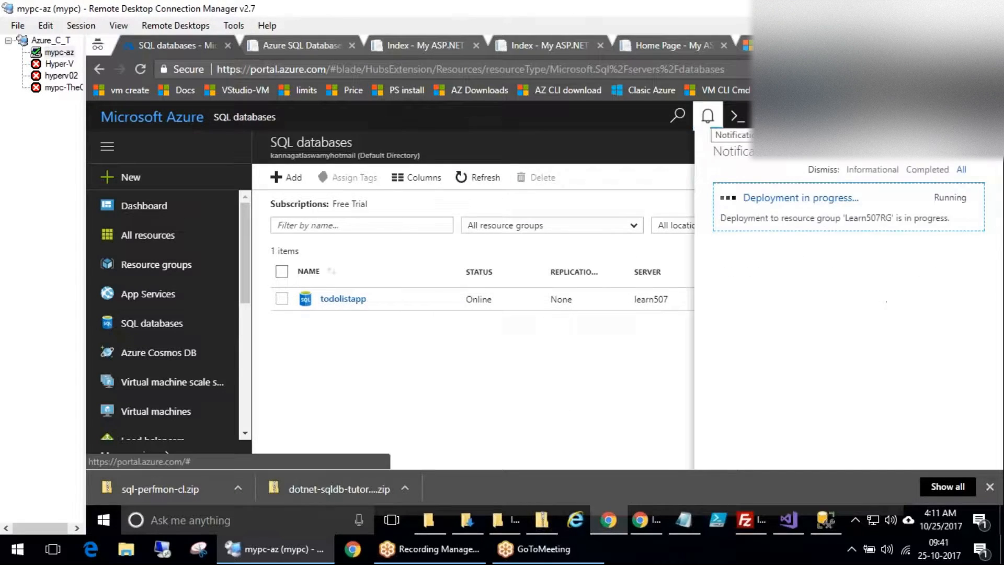
left_click(480, 180)
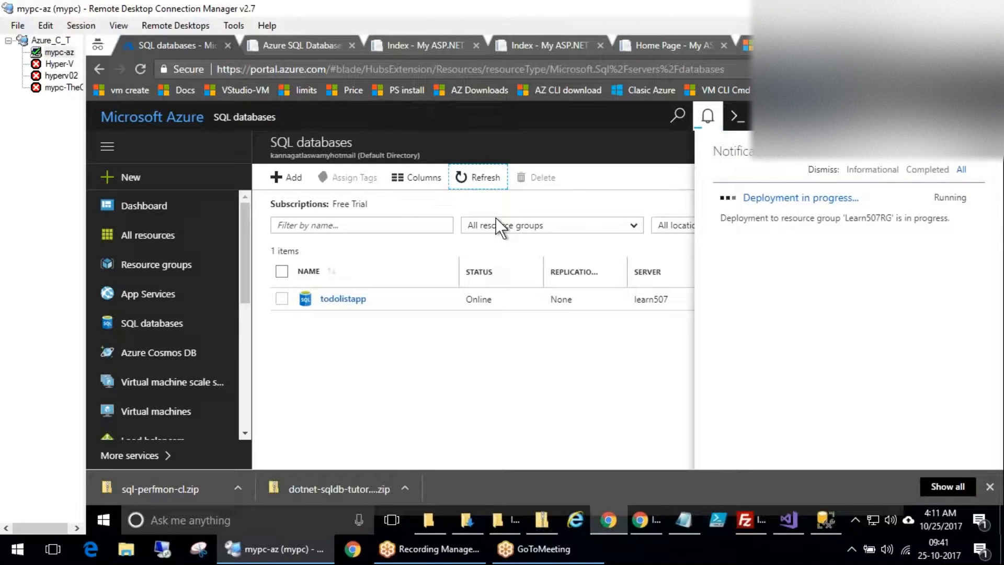
right_click(111, 512)
Open the Keys.pptx presentation from the desktop in PowerPoint.
left_click(130, 504)
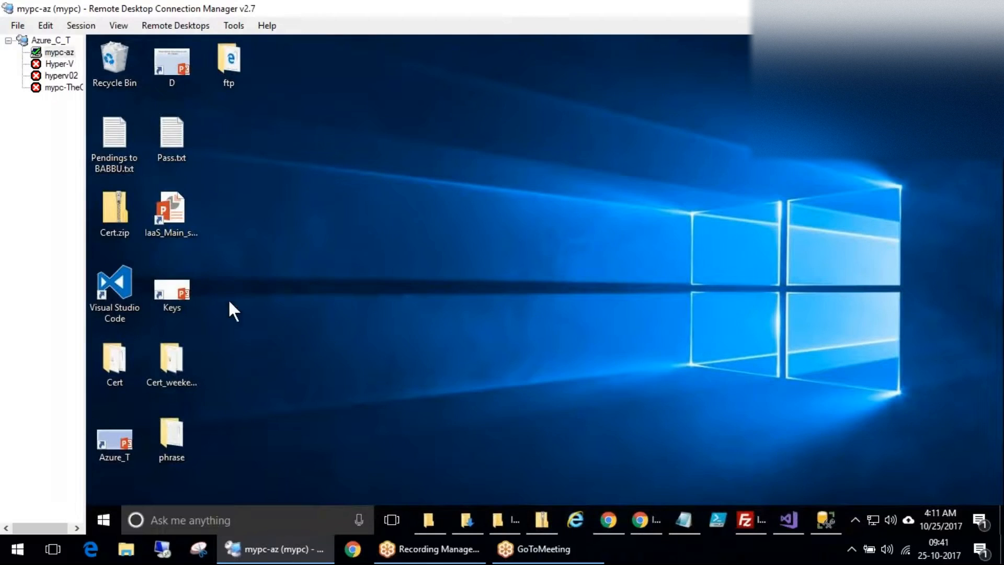
left_click(196, 293)
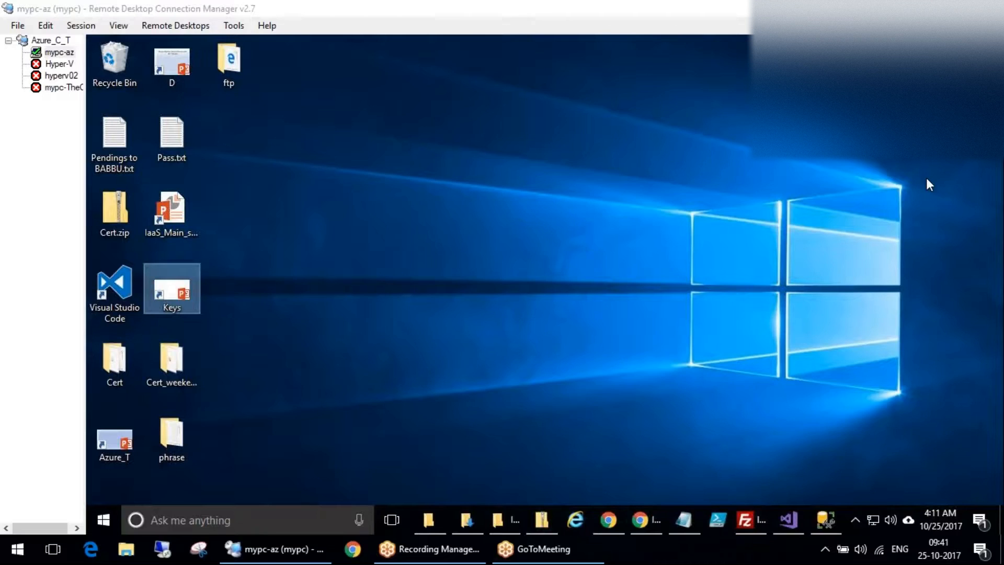
key("Return")
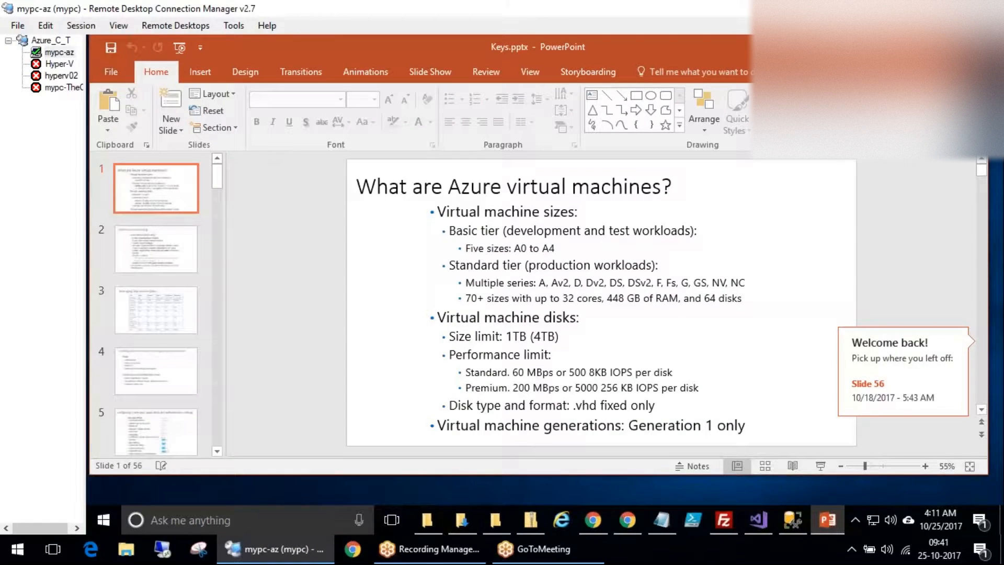
Go to slide 3, showing the Managing App Service plans tier table.
left_click(174, 276)
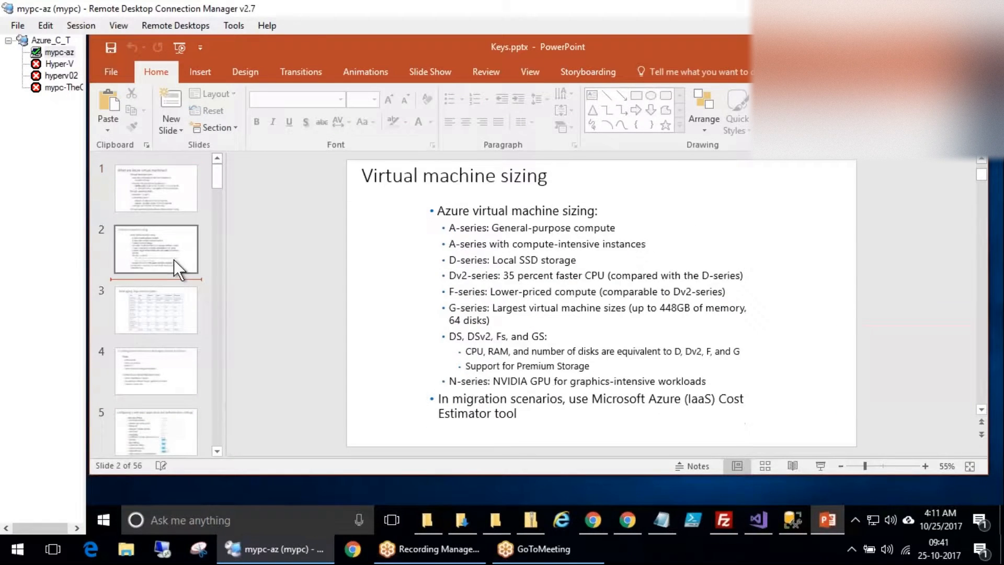
left_click(164, 312)
left_click(155, 350)
left_click(148, 317)
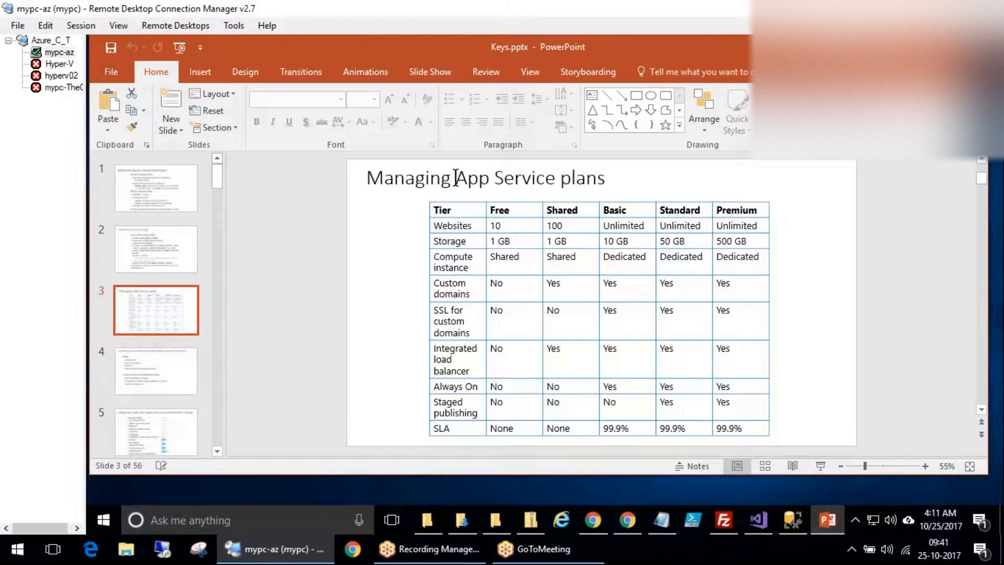
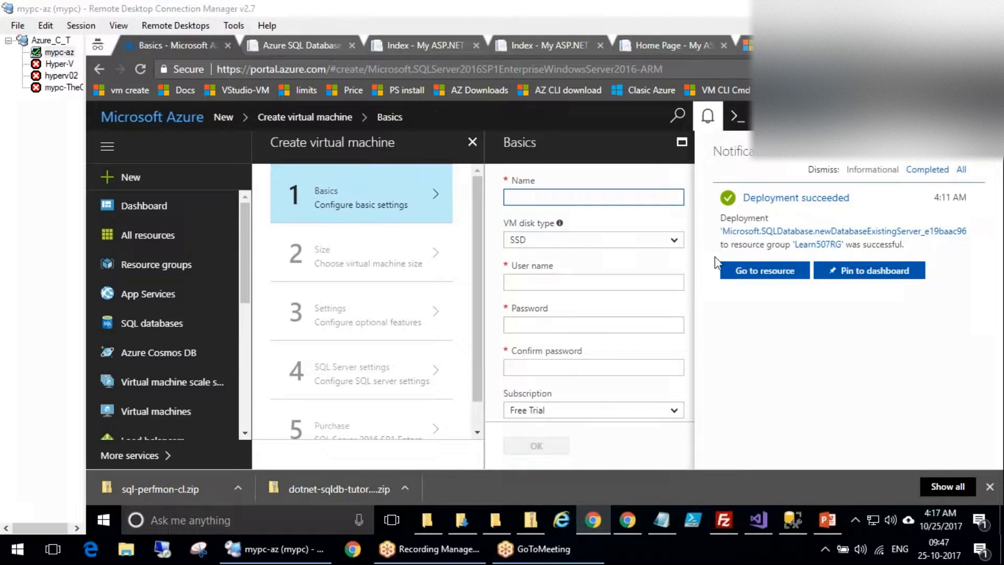
Close the notifications panel beside the Create virtual machine Basics form.
mouse_move(335, 183)
left_mouse_down()
mouse_move(300, 241)
mouse_move(339, 217)
mouse_move(378, 225)
left_mouse_up()
left_click_drag(381, 181, 415, 190)
left_click_drag(330, 284, 361, 259)
mouse_move(367, 251)
left_mouse_down()
mouse_move(383, 298)
mouse_move(409, 277)
mouse_move(393, 239)
left_mouse_up()
left_click_drag(375, 121, 386, 127)
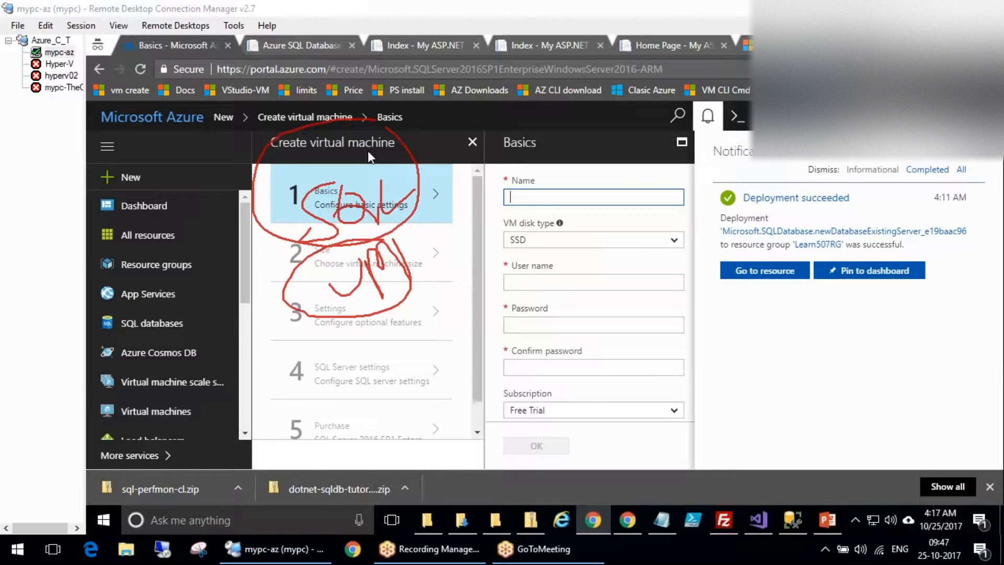
key("Escape")
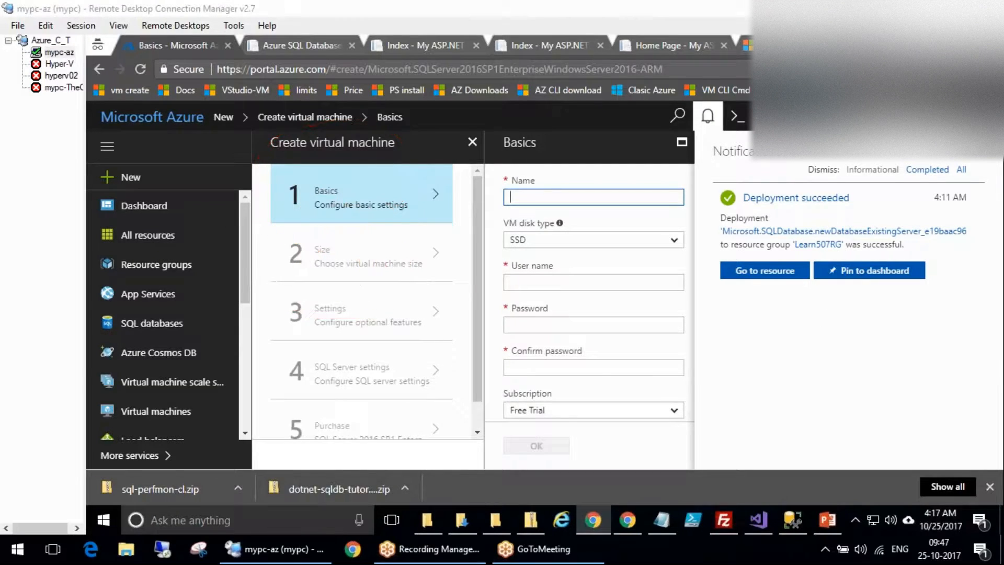
left_click(707, 117)
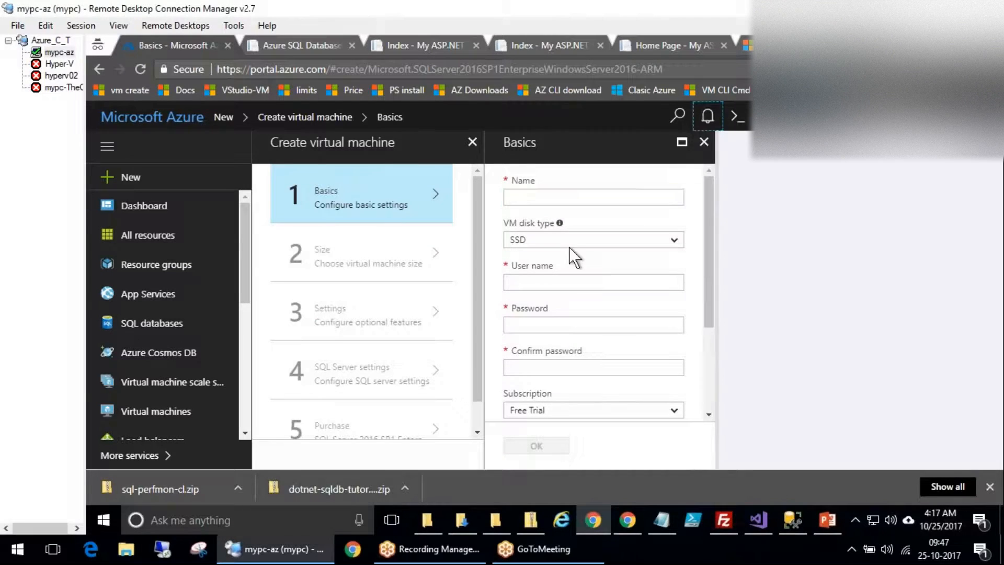
Clear the stray text selection and open the SQL databases list.
left_click_drag(481, 340, 331, 312)
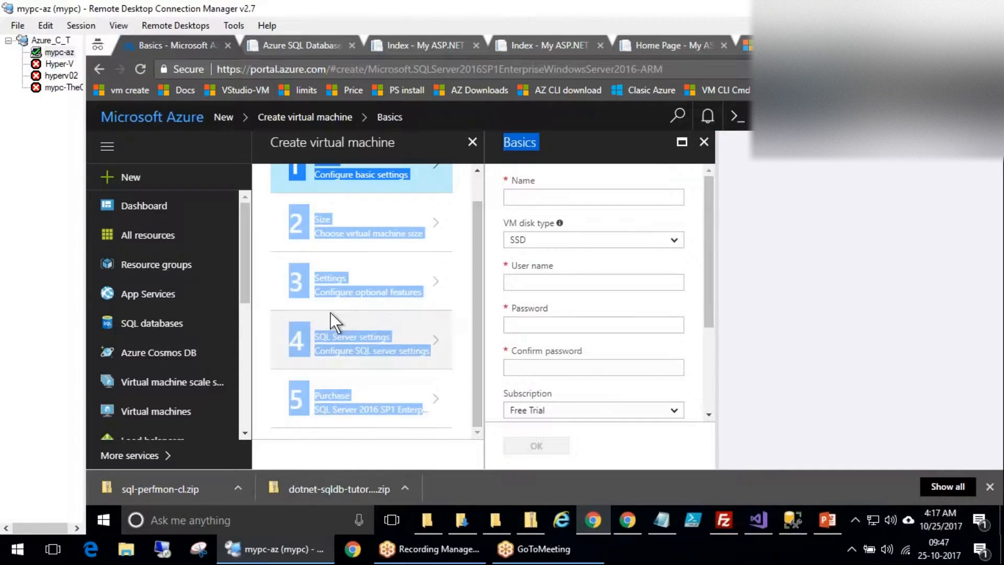
left_click(345, 342)
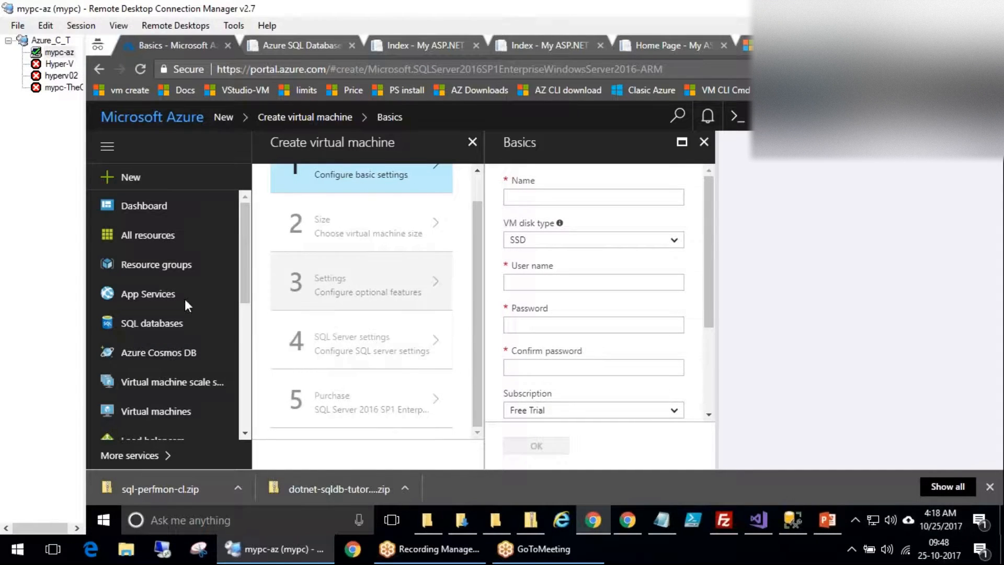
left_click(151, 330)
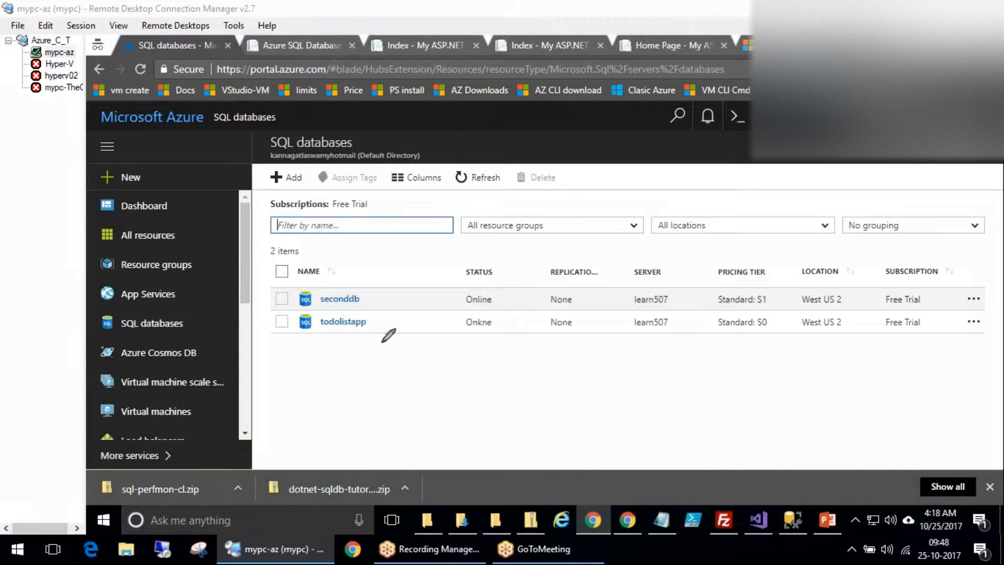
Open the seconddb database overview, then switch to SQL Server Management Studio.
left_click_drag(381, 284, 570, 238)
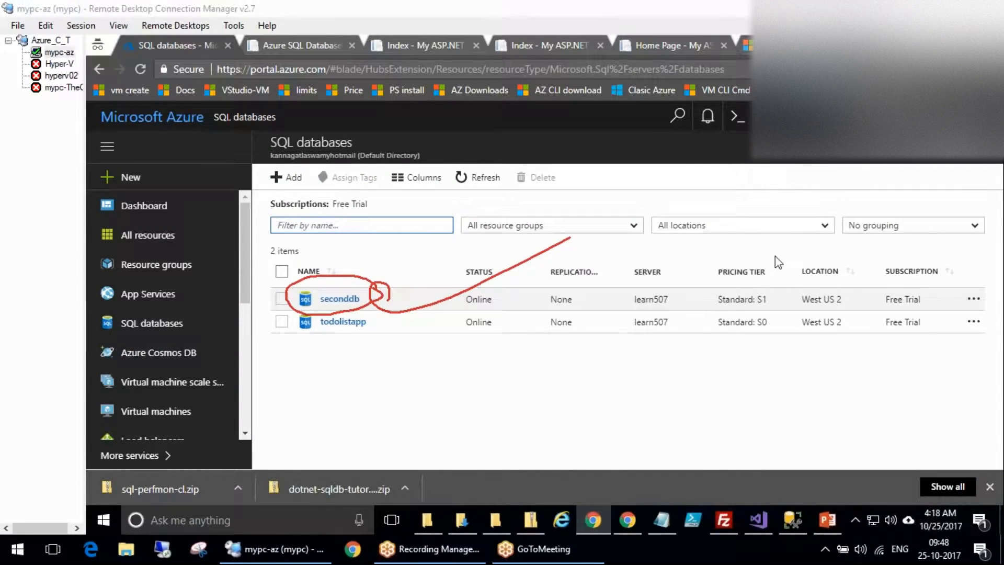
left_click(896, 286)
left_click(755, 291)
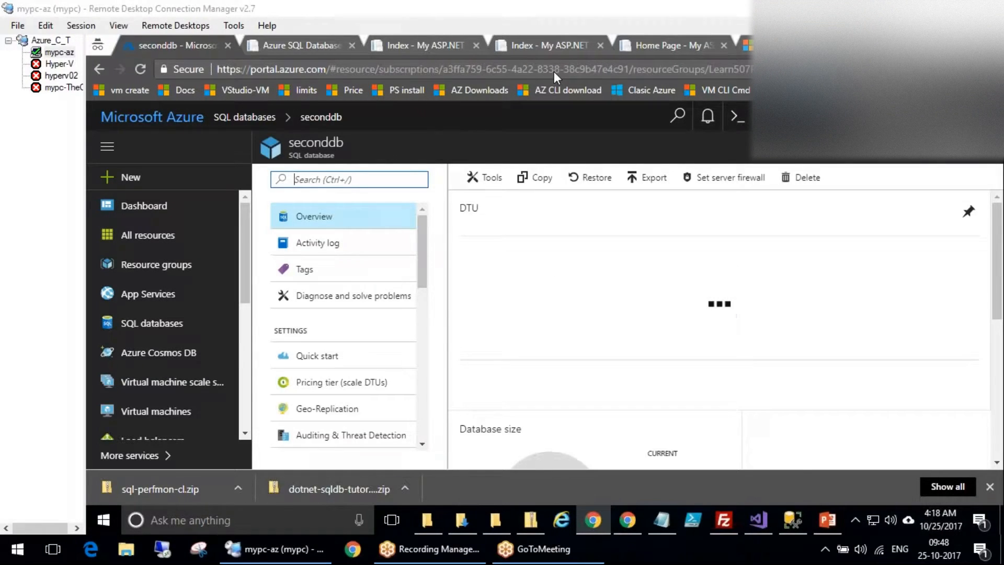
left_click(792, 520)
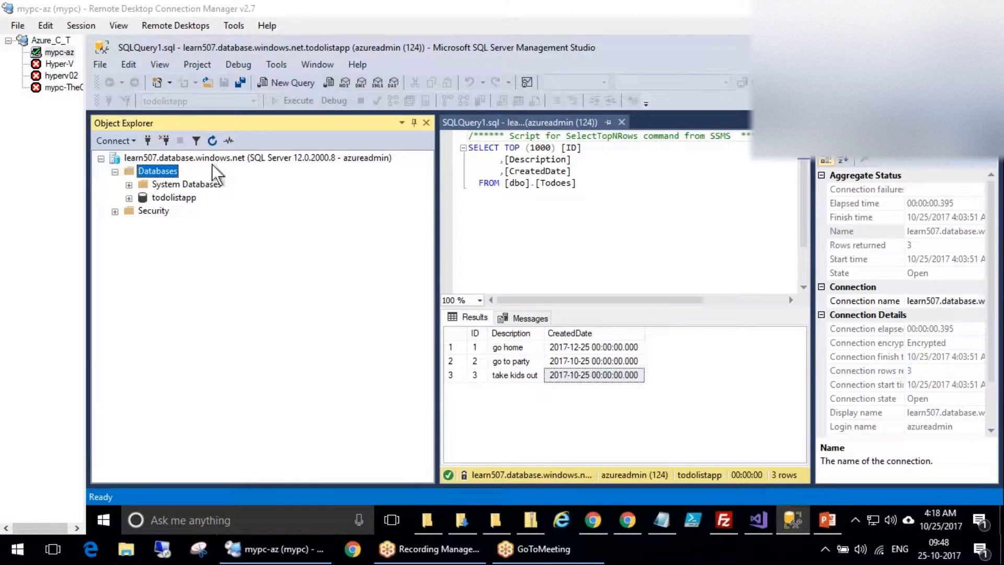
Refresh the learn507 server and expand Databases > seconddb > Tables.
right_click(164, 158)
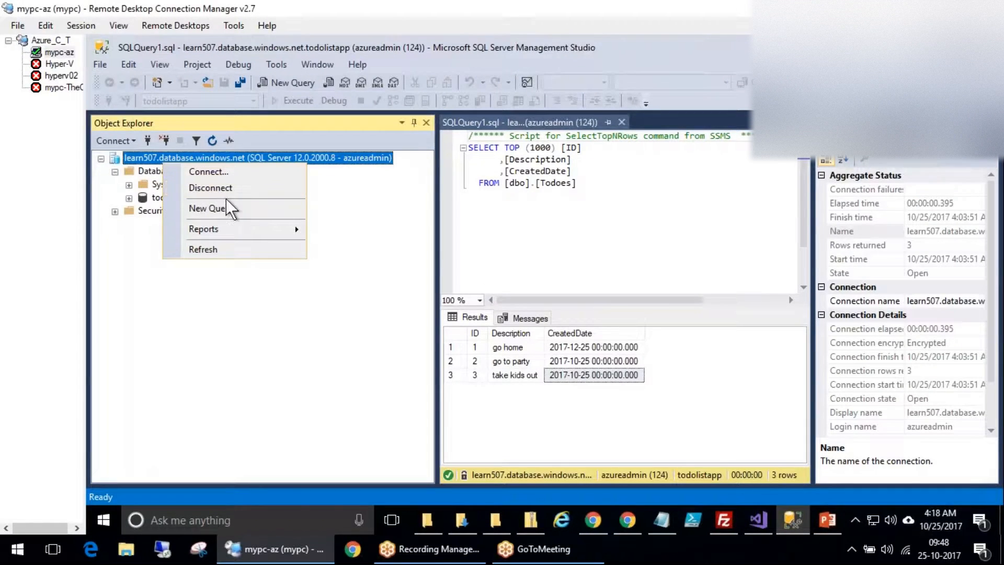
left_click(209, 249)
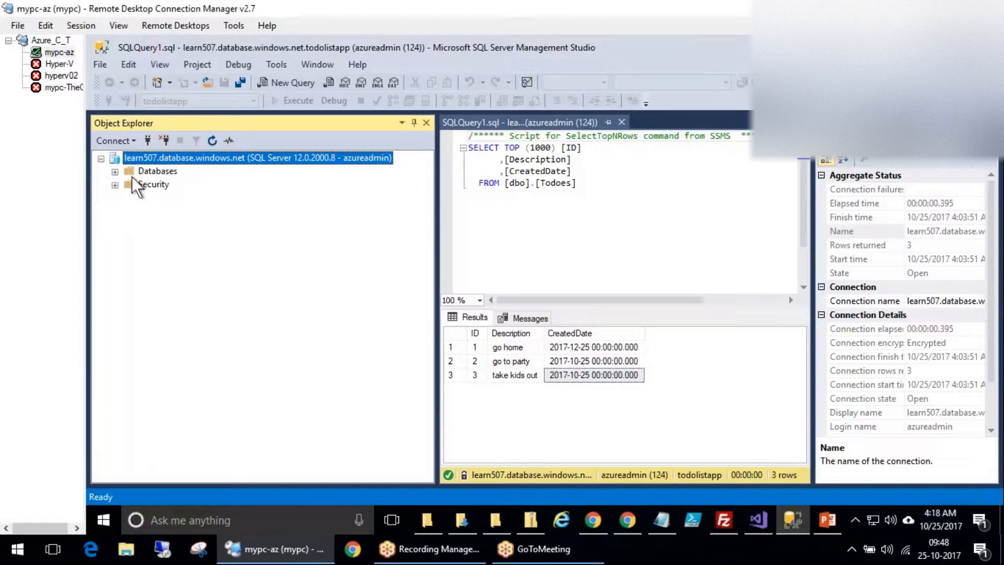
left_click(115, 171)
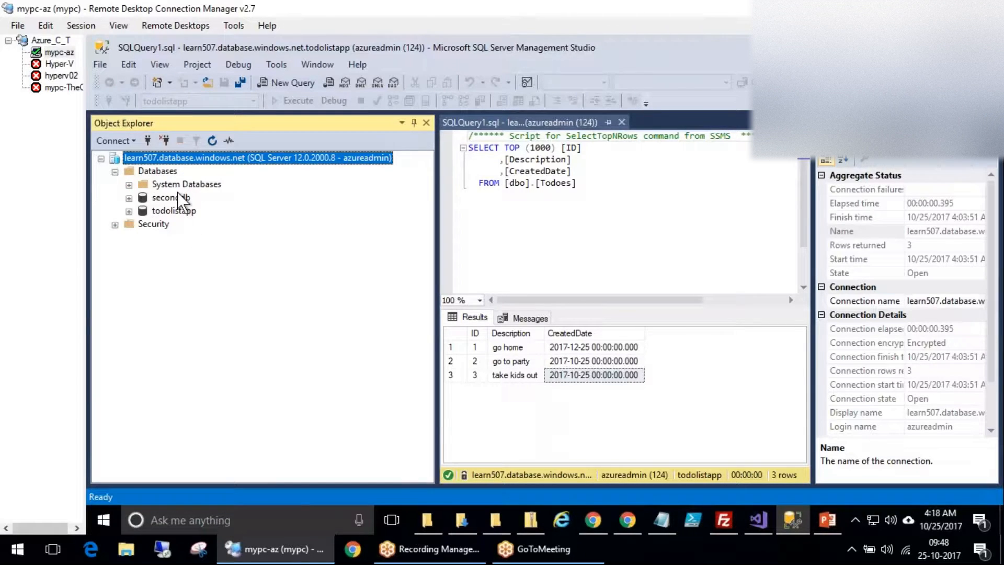
left_click(144, 200)
left_click(129, 198)
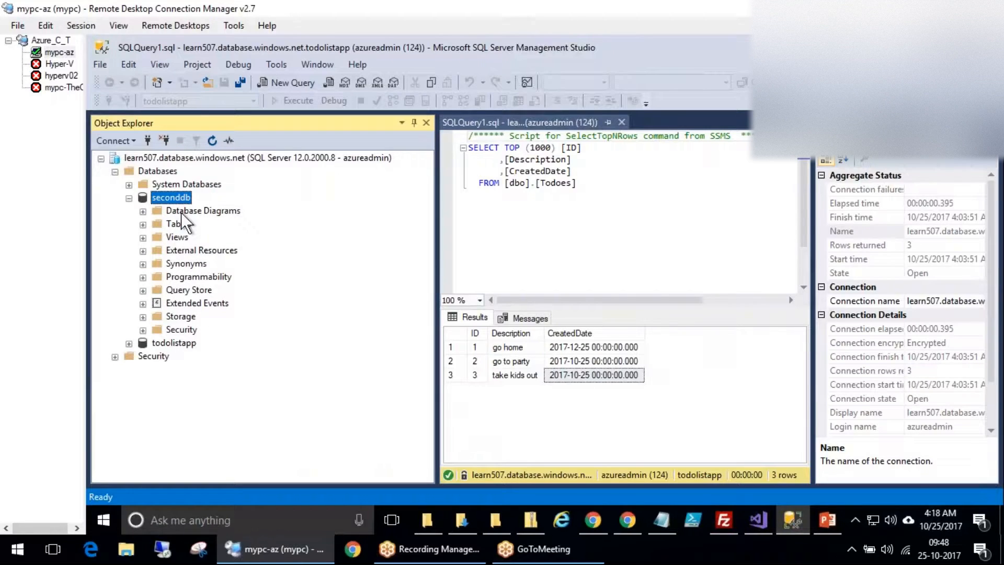
left_click(181, 213)
left_click(171, 224)
left_click(143, 225)
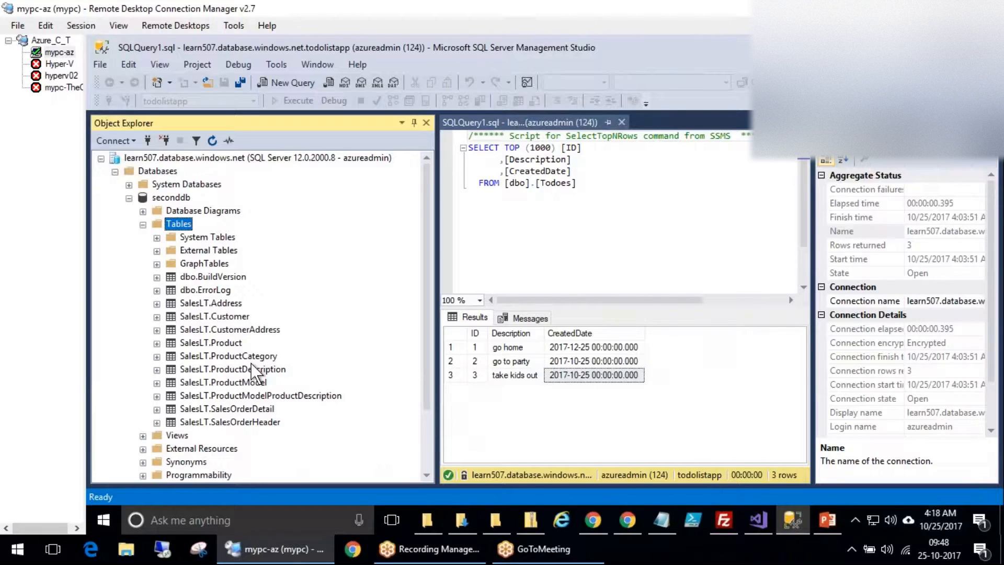
Query the top 1000 rows of SalesLT.Customer (847 returned), then collapse seconddb.
right_click(221, 317)
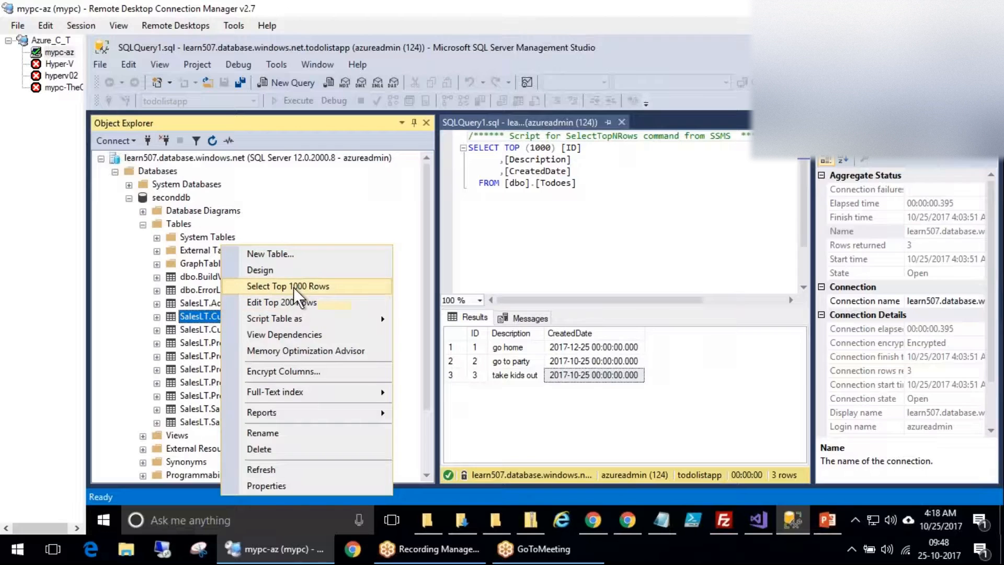
left_click(293, 287)
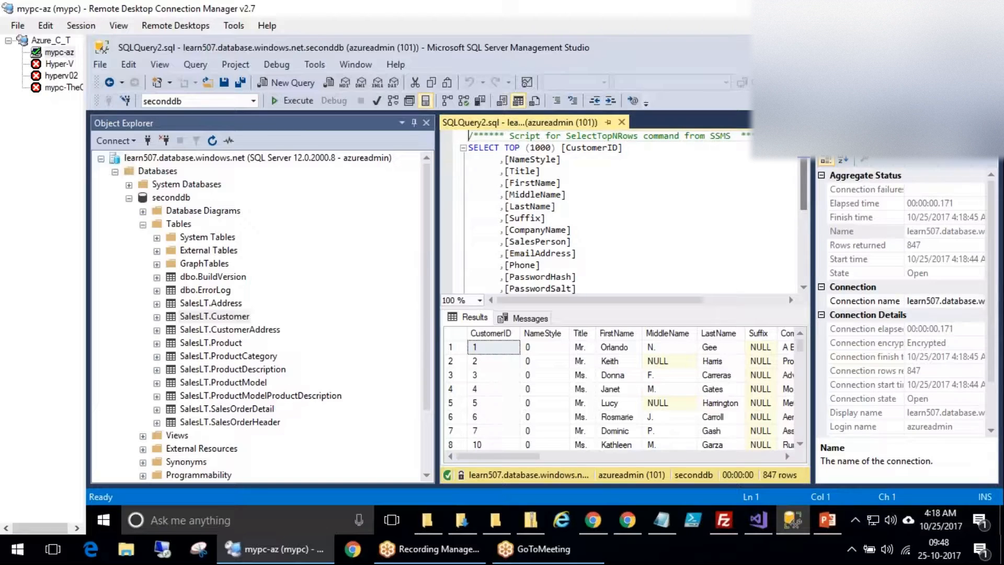
left_click(610, 445)
left_click_drag(610, 455, 768, 457)
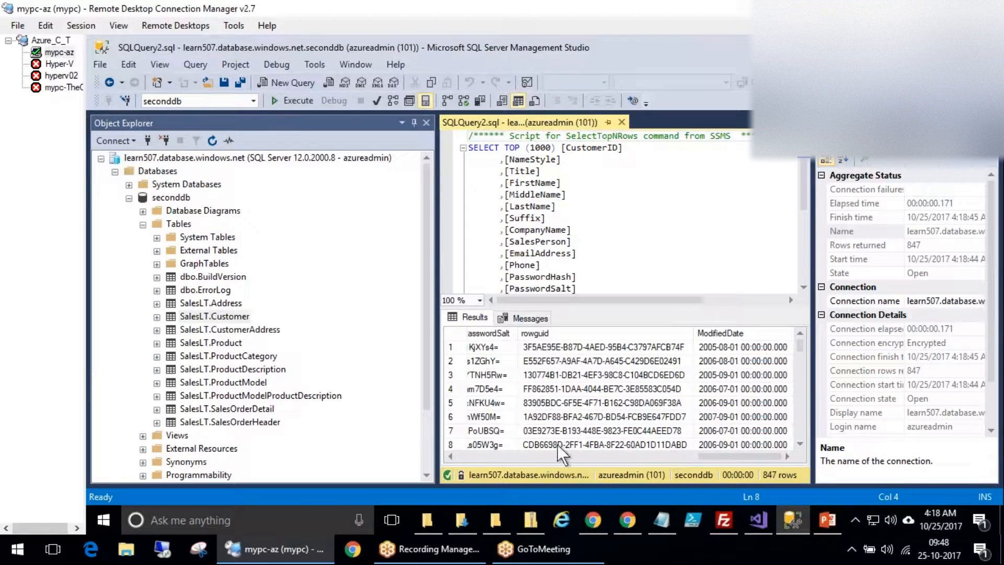
left_click(472, 455)
left_click(472, 455)
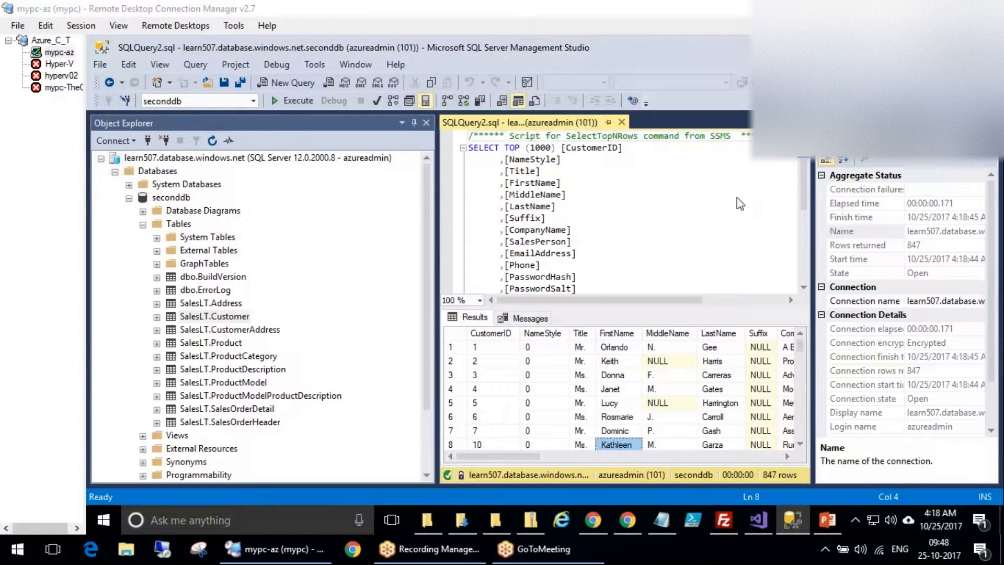
left_click(128, 197)
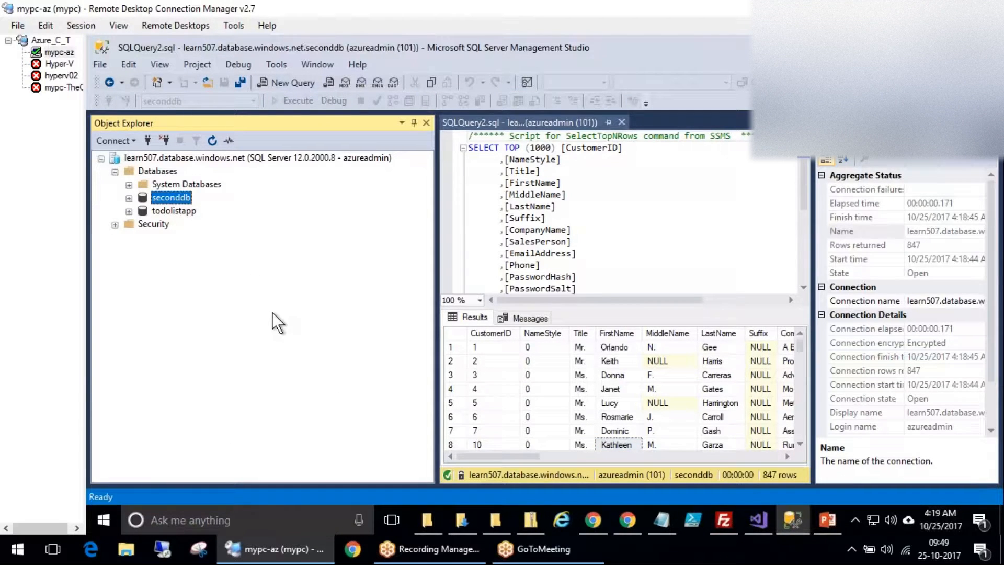
left_click(119, 140)
Connect Object Explorer to the localhost database engine.
left_click(151, 164)
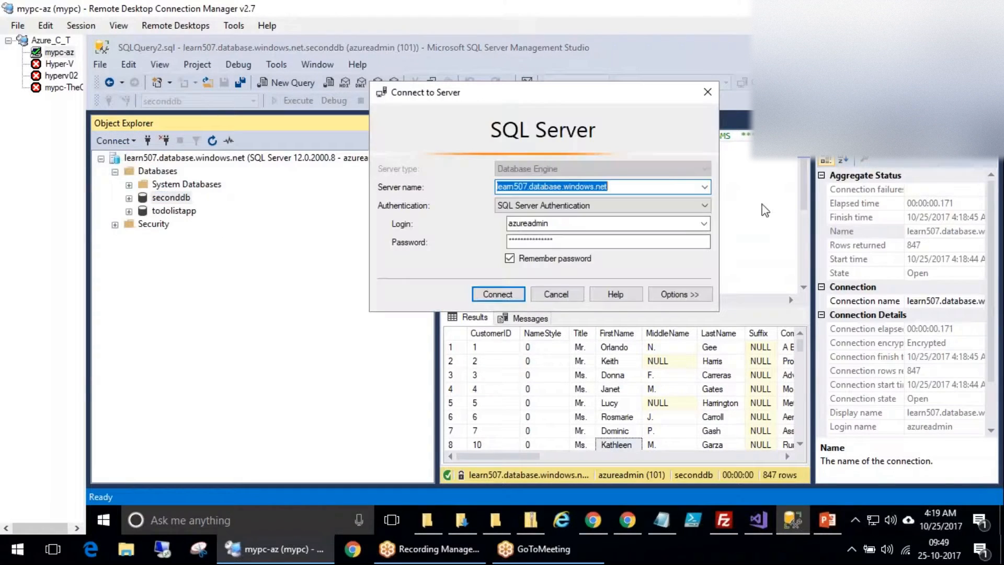
left_click(623, 188)
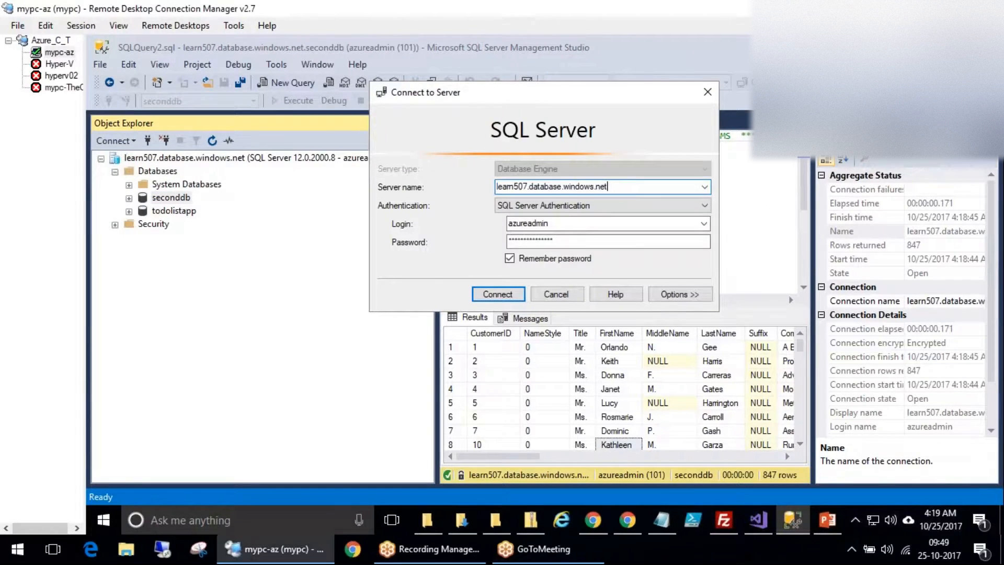
left_click(704, 186)
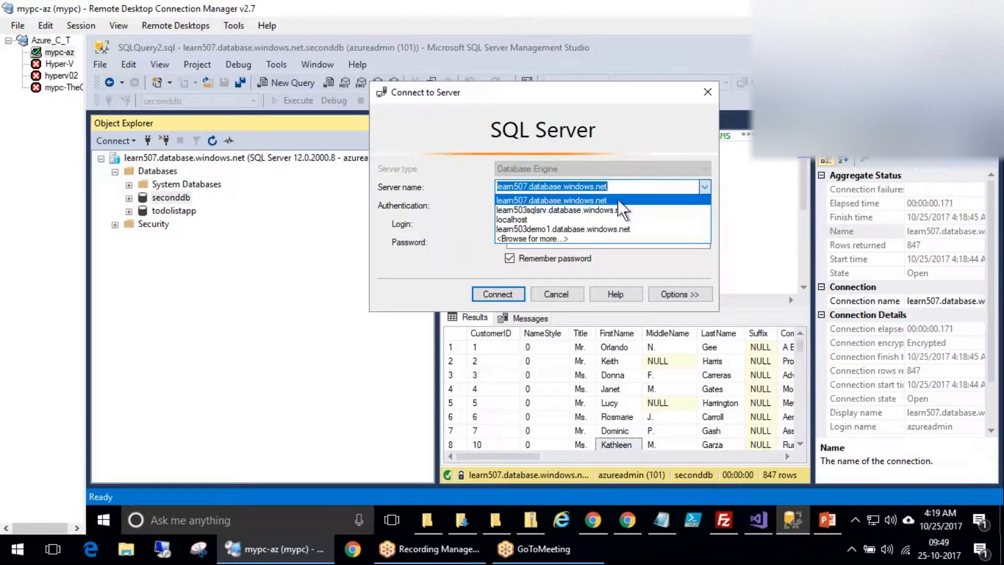
left_click(521, 209)
left_click(705, 187)
left_click(511, 220)
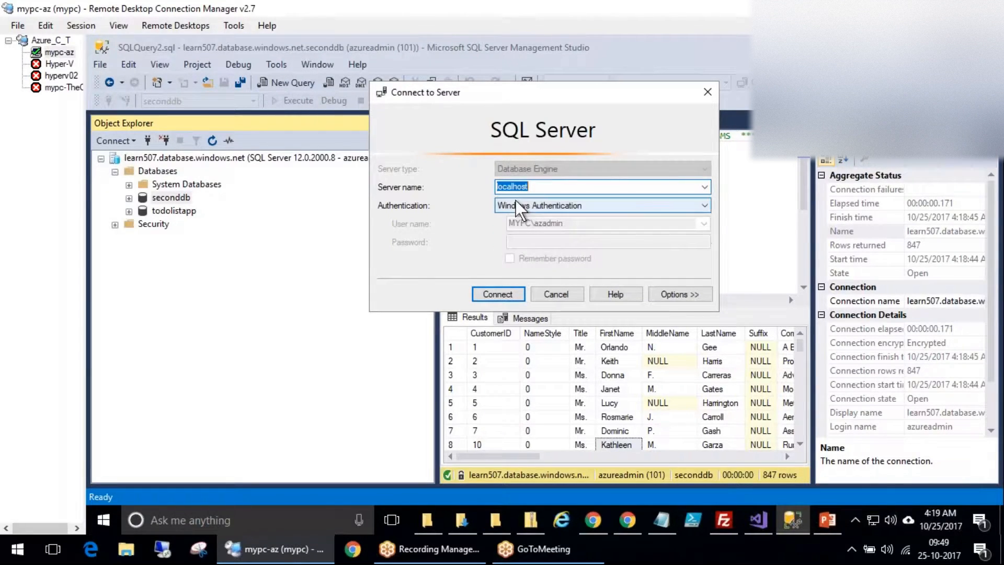
left_click(497, 299)
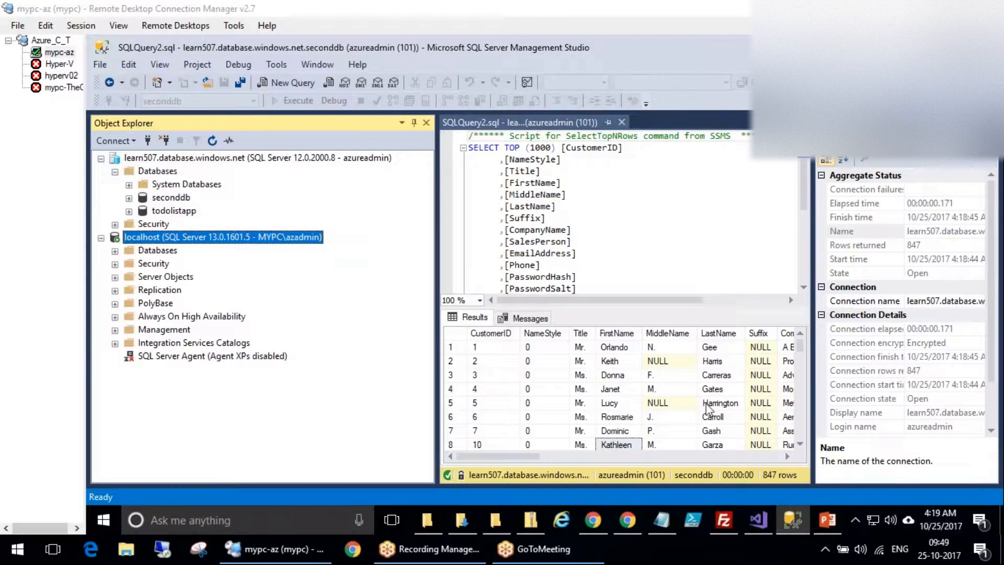
mouse_move(111, 507)
left_mouse_down()
mouse_move(126, 490)
mouse_move(236, 477)
mouse_move(262, 429)
left_mouse_up()
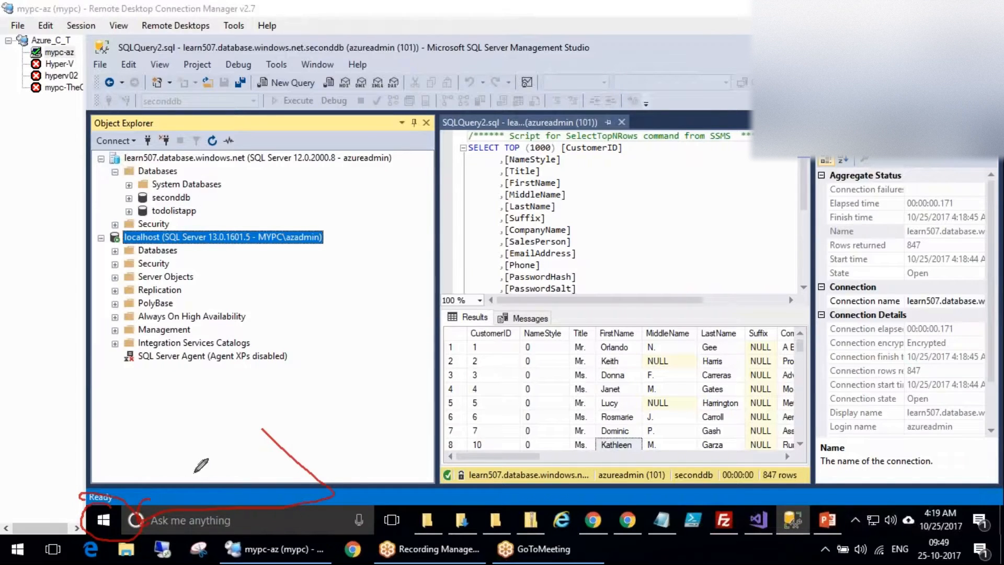
mouse_move(201, 461)
left_mouse_down()
mouse_move(171, 496)
mouse_move(204, 479)
mouse_move(242, 493)
left_mouse_up()
mouse_move(236, 437)
left_mouse_down()
mouse_move(288, 454)
mouse_move(299, 429)
mouse_move(330, 409)
left_mouse_up()
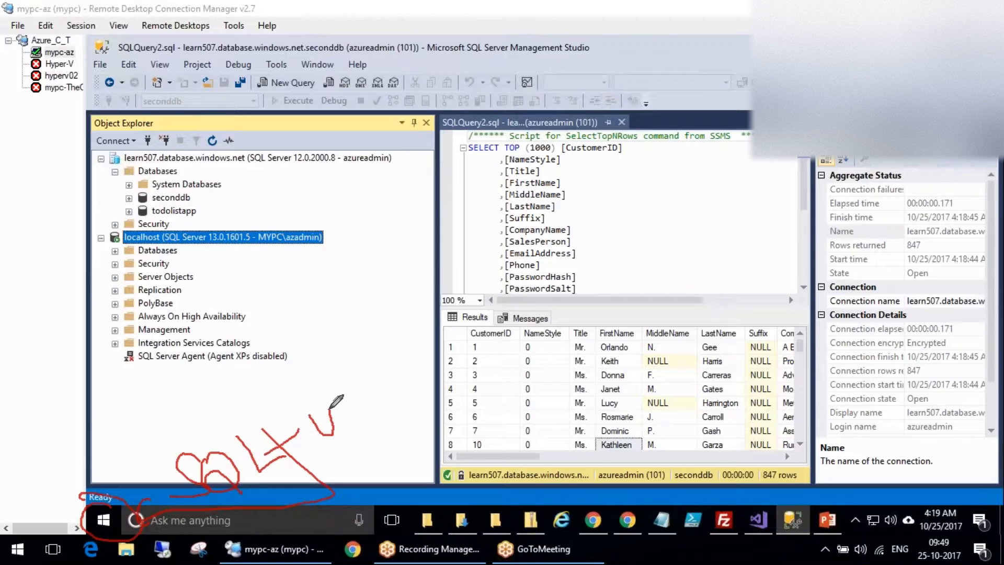
left_click(831, 385)
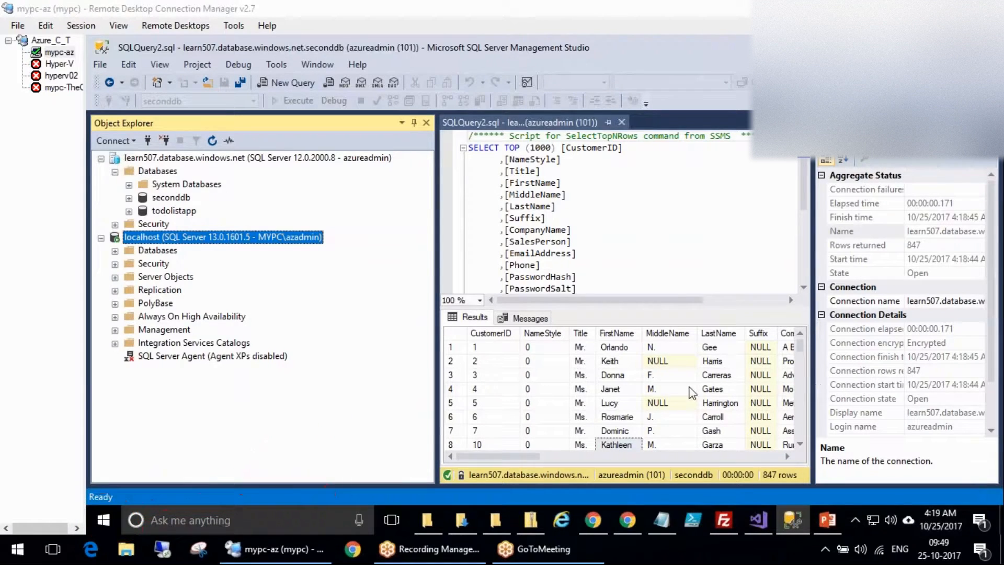
Select the top 1000 rows of mydb8647's dbo.demotable, returning 4 rows.
double_click(147, 250)
left_click(167, 291)
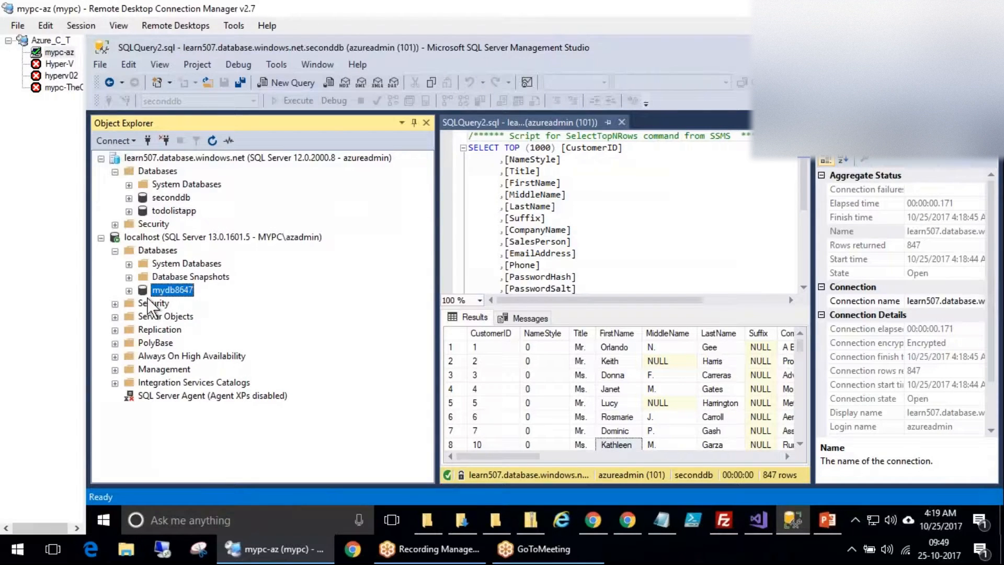
left_click(129, 291)
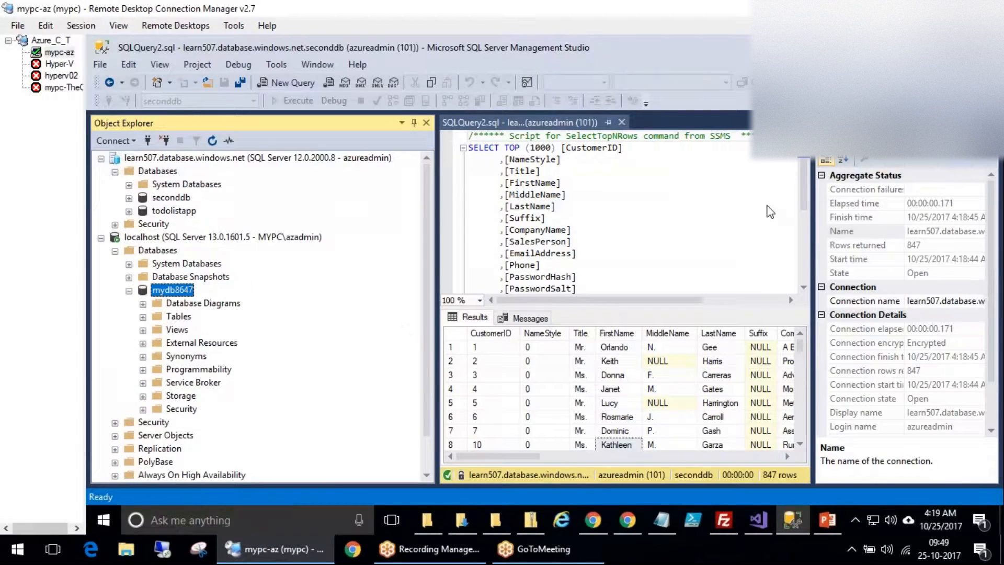
double_click(178, 316)
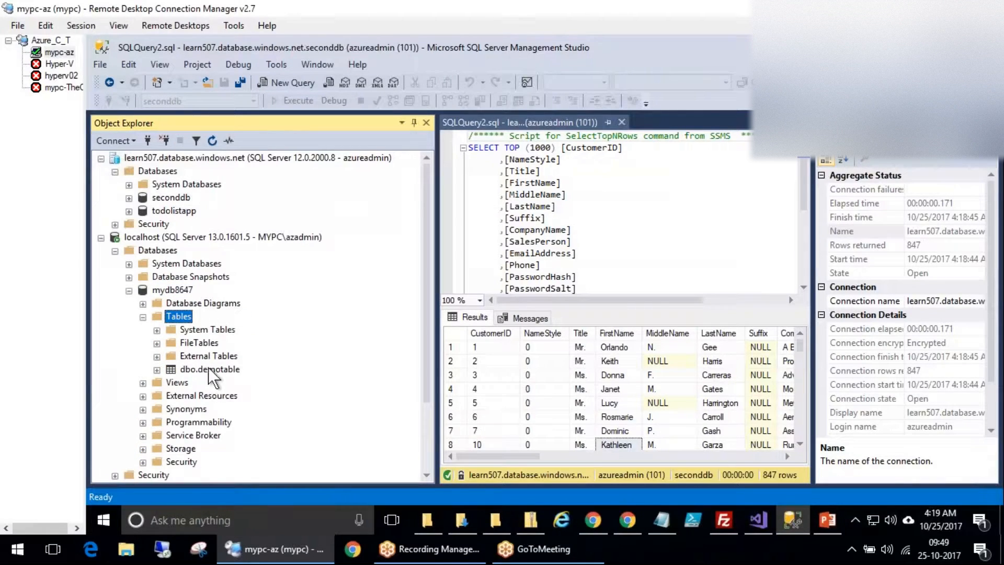
left_click(209, 369)
left_click(157, 369)
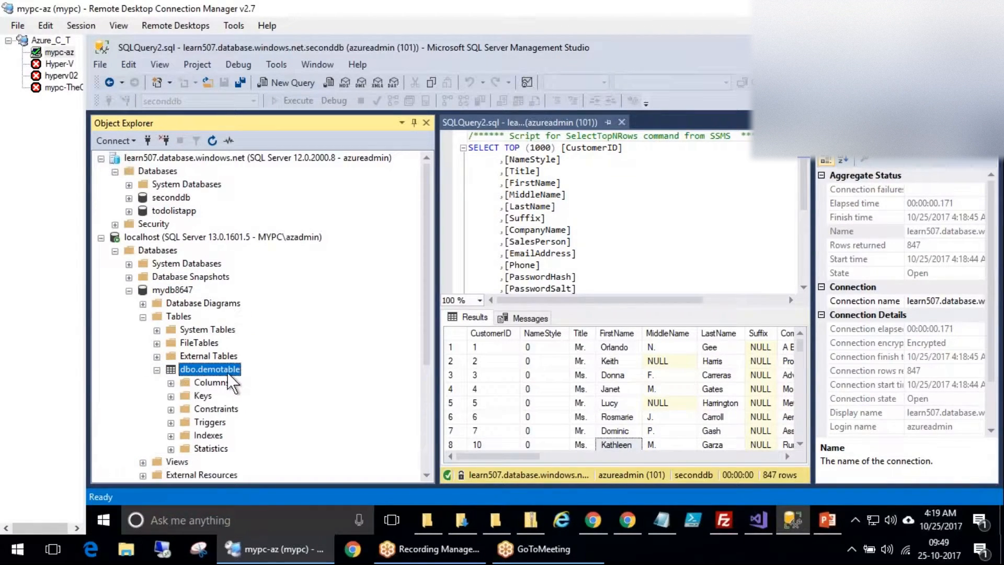
right_click(224, 370)
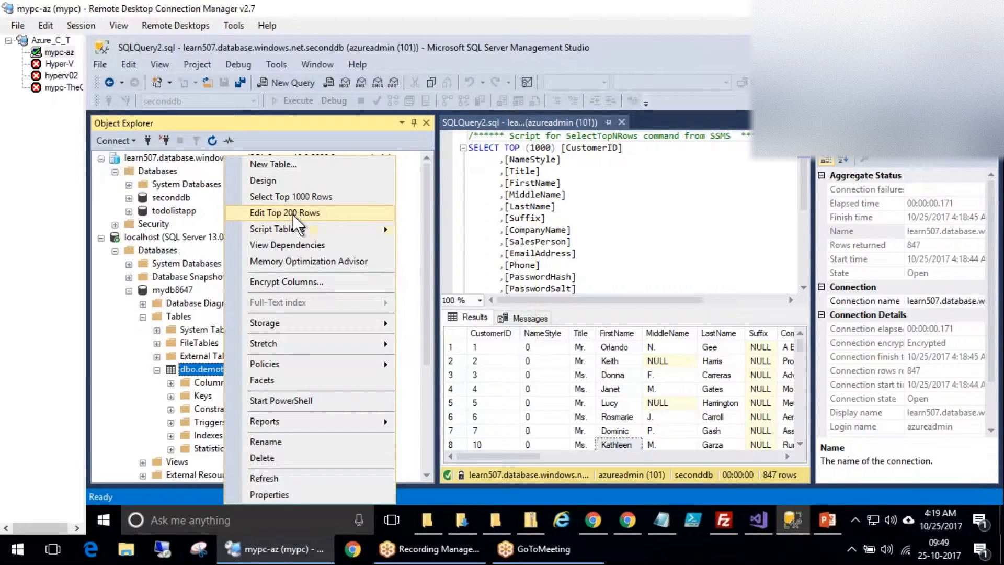
left_click(300, 197)
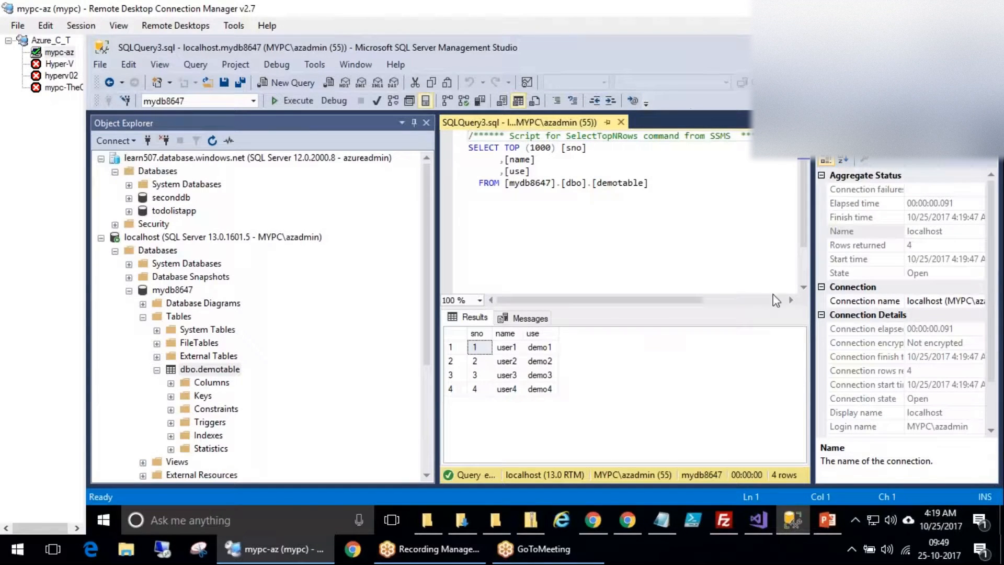
Mark up the demotable results and collapse the Azure learn507 server node.
mouse_move(559, 345)
left_mouse_down()
mouse_move(581, 343)
mouse_move(576, 398)
mouse_move(590, 388)
left_mouse_up()
mouse_move(599, 332)
left_mouse_down()
mouse_move(397, 360)
mouse_move(586, 290)
left_mouse_up()
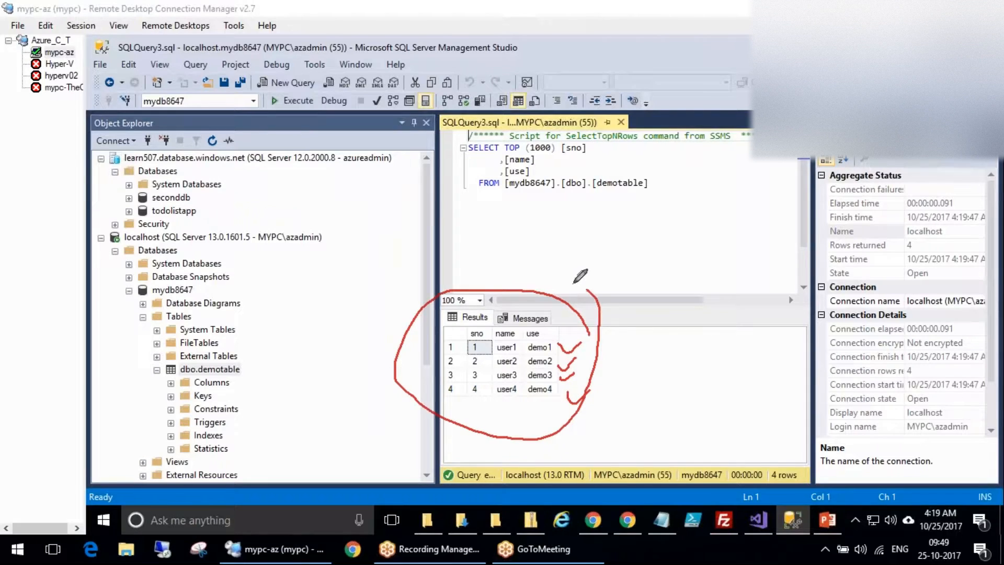
mouse_move(519, 283)
left_mouse_down()
mouse_move(516, 266)
mouse_move(576, 250)
left_mouse_up()
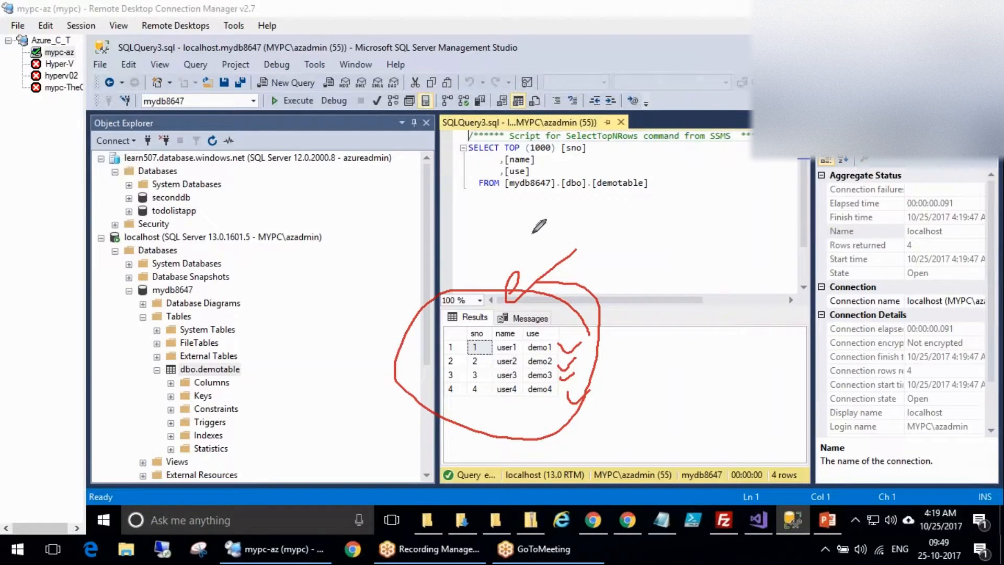
left_click(101, 158)
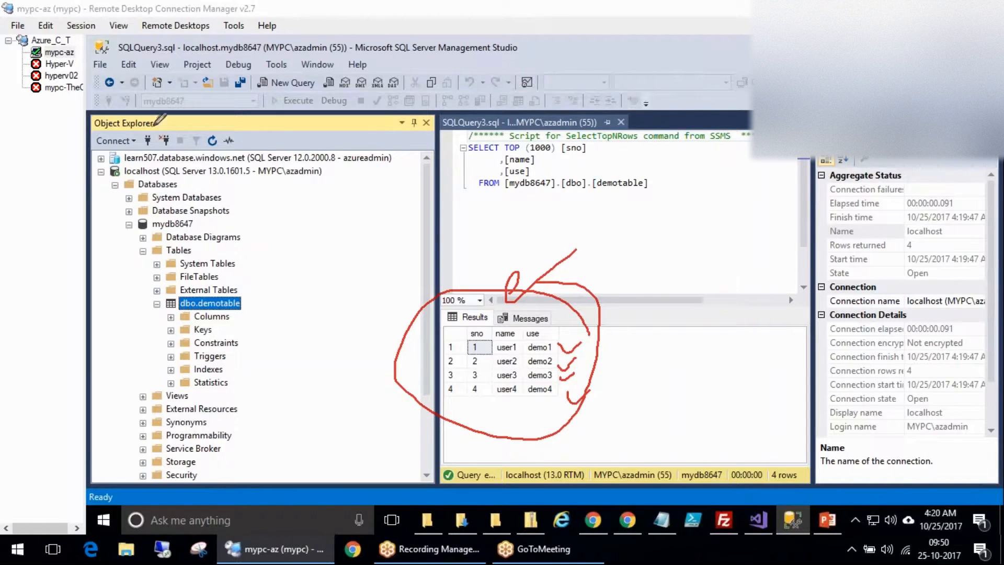
mouse_move(98, 148)
left_mouse_down()
mouse_move(363, 156)
mouse_move(92, 160)
mouse_move(104, 146)
mouse_move(322, 157)
left_mouse_up()
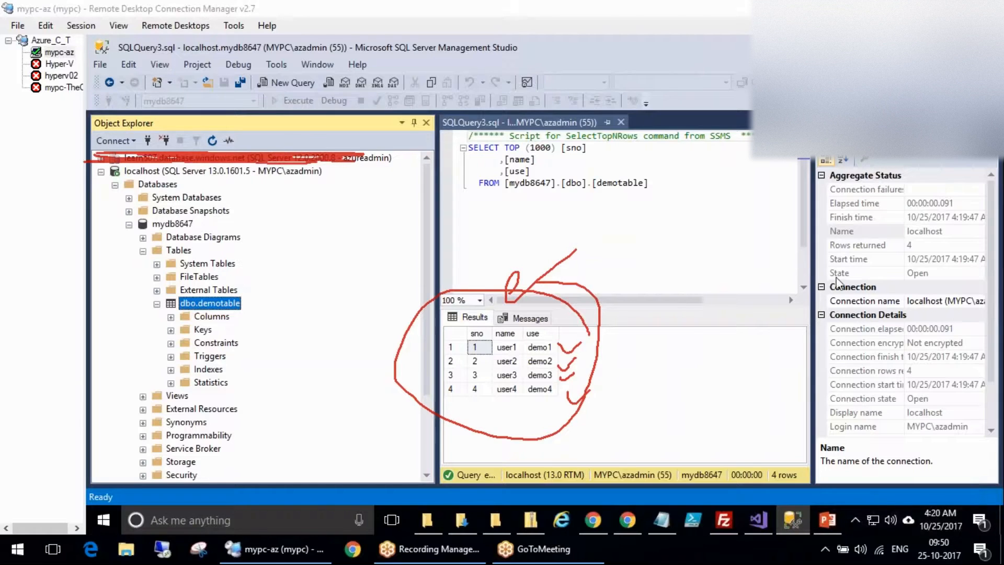
left_click(841, 280)
Annotate 'DB' notes on the query, clear them, and bring up mydb8647's context menu.
left_click_drag(289, 277, 272, 281)
mouse_move(300, 325)
left_mouse_down()
mouse_move(302, 361)
mouse_move(254, 382)
left_mouse_up()
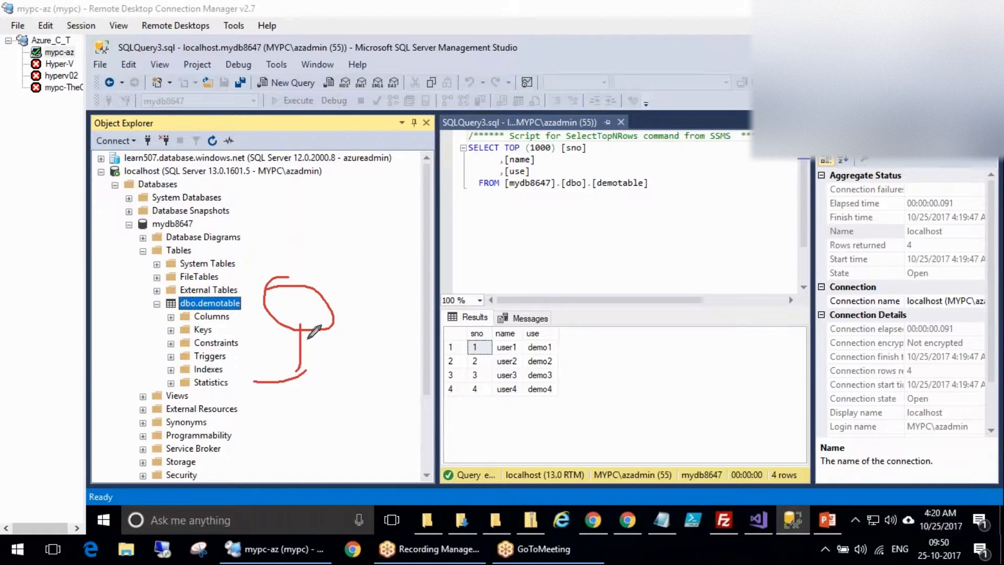
left_click_drag(357, 308, 379, 345)
mouse_move(364, 306)
left_mouse_down()
mouse_move(374, 299)
mouse_move(390, 350)
left_mouse_up()
left_click_drag(409, 300, 421, 325)
left_click_drag(406, 295, 428, 343)
mouse_move(410, 267)
left_mouse_down()
mouse_move(402, 265)
mouse_move(390, 384)
mouse_move(397, 259)
left_mouse_up()
mouse_move(432, 344)
left_mouse_down()
mouse_move(559, 329)
mouse_move(523, 238)
mouse_move(591, 229)
left_mouse_up()
left_click_drag(448, 172, 476, 208)
left_click_drag(476, 134, 497, 193)
left_click_drag(502, 152, 517, 185)
left_click_drag(530, 145, 585, 162)
mouse_move(494, 99)
left_mouse_down()
mouse_move(405, 173)
mouse_move(551, 146)
left_mouse_up()
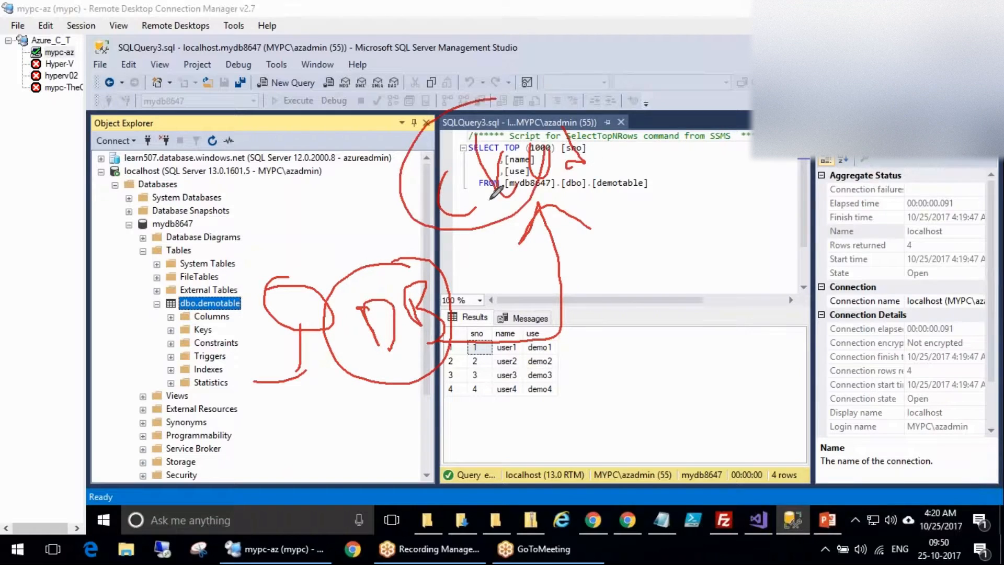
left_click(836, 283)
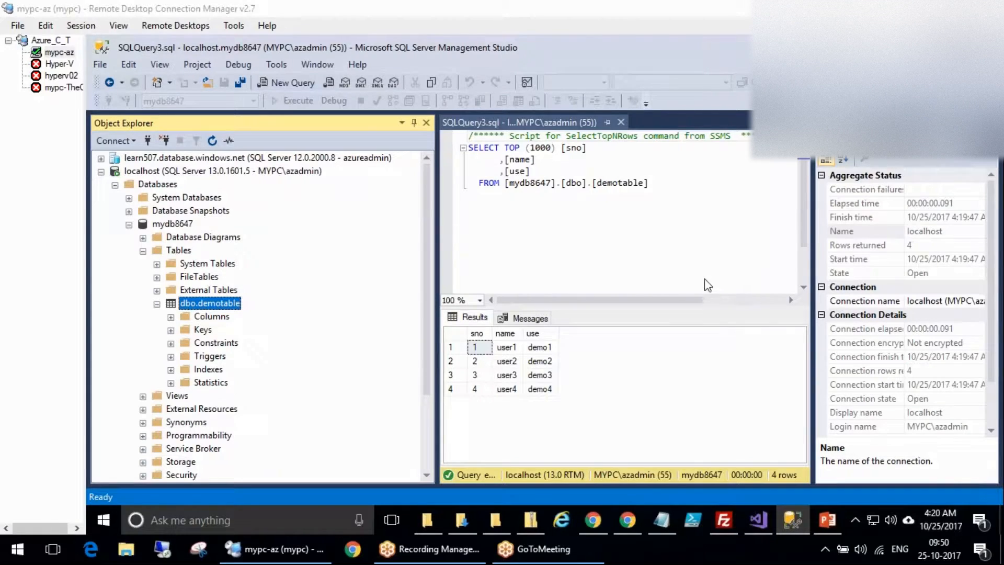
left_click(163, 223)
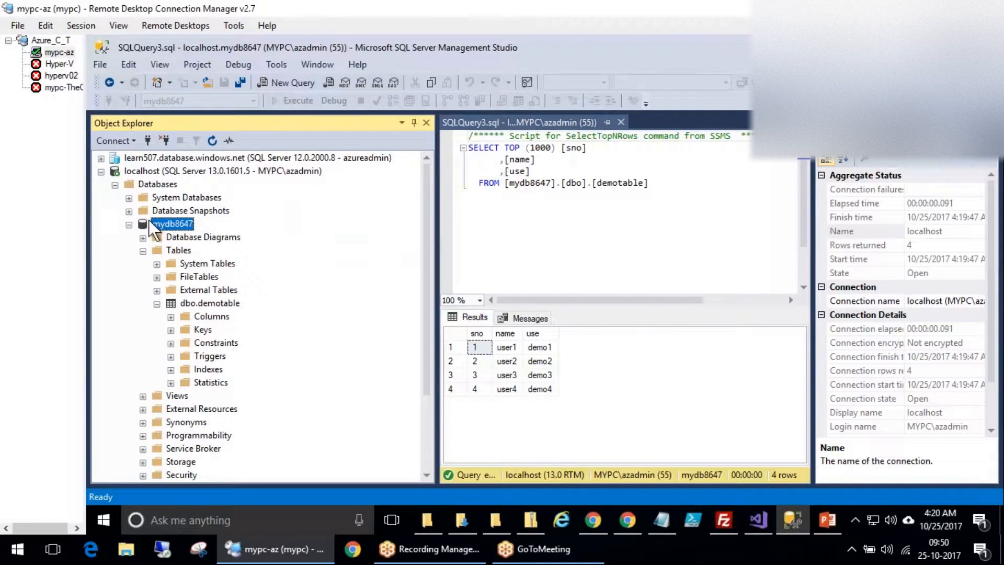
right_click(163, 223)
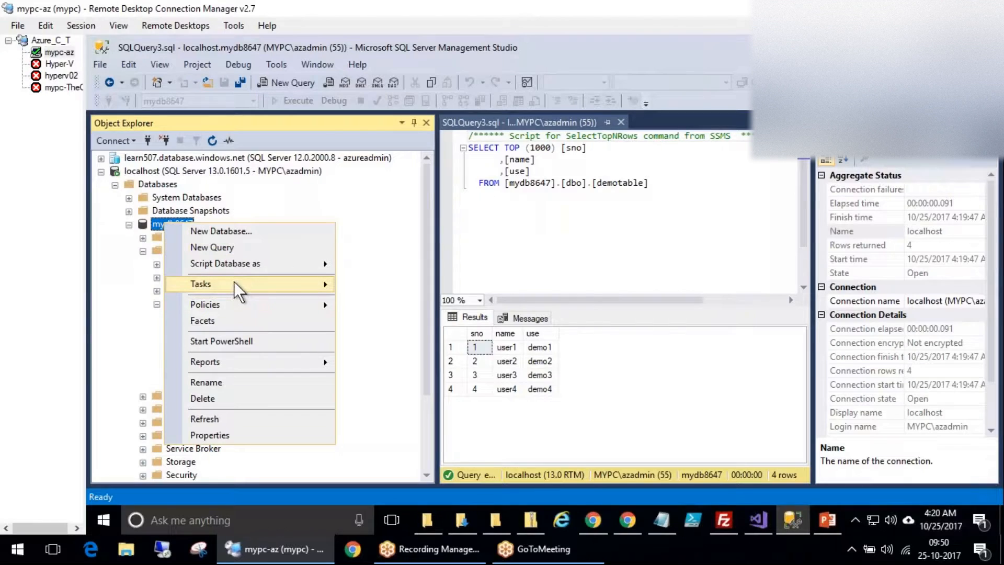
mouse_move(234, 281)
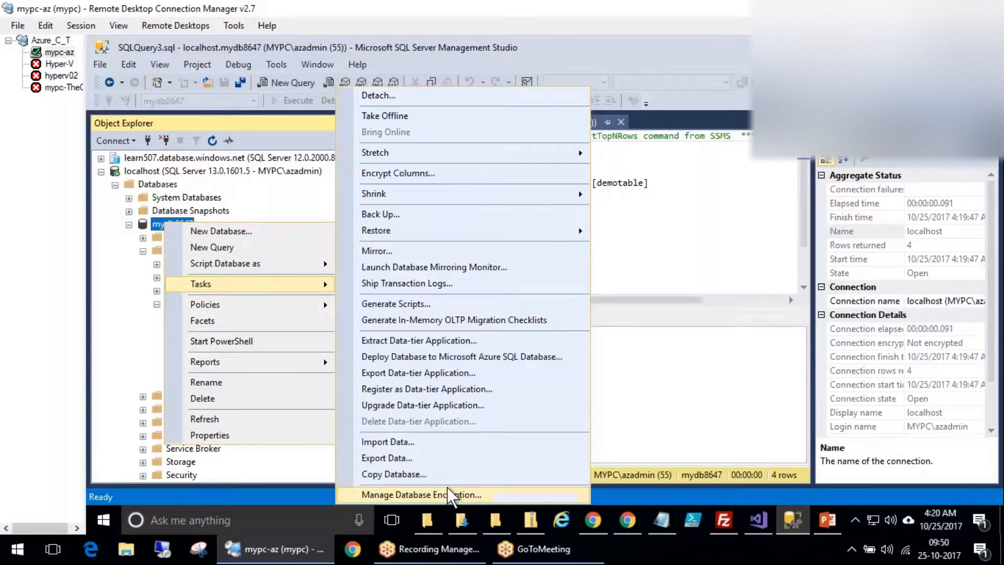
left_click(400, 460)
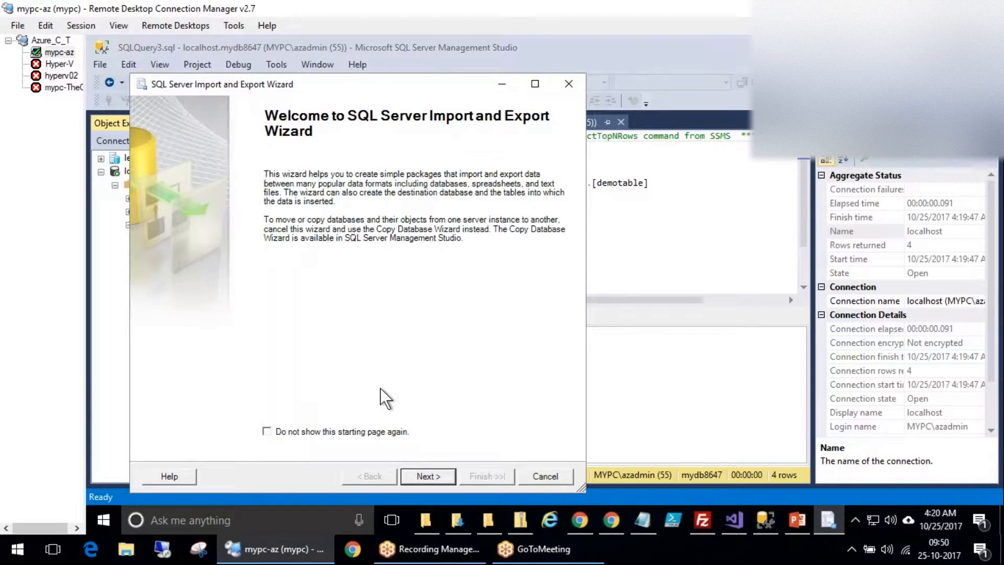
left_click(428, 477)
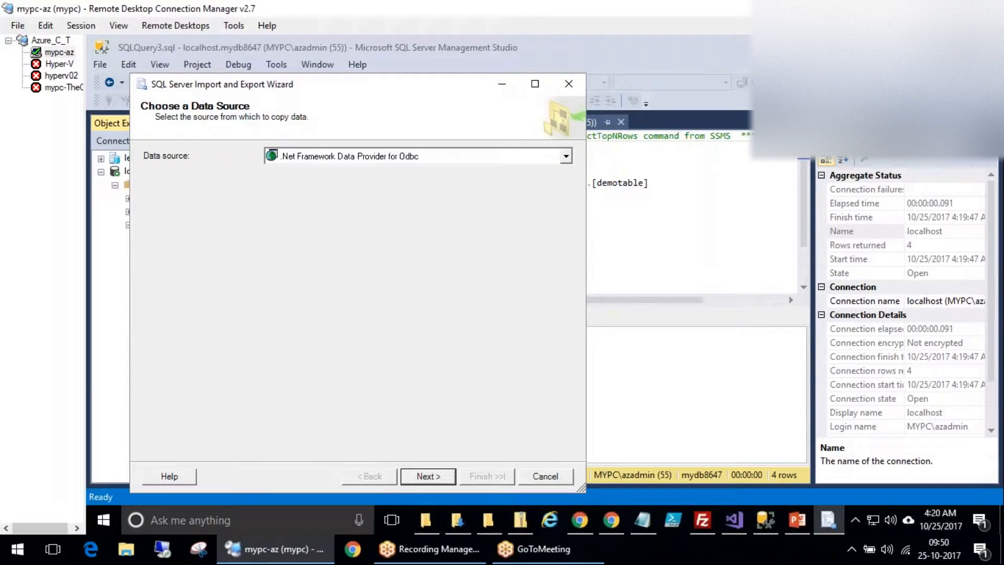
left_click(545, 476)
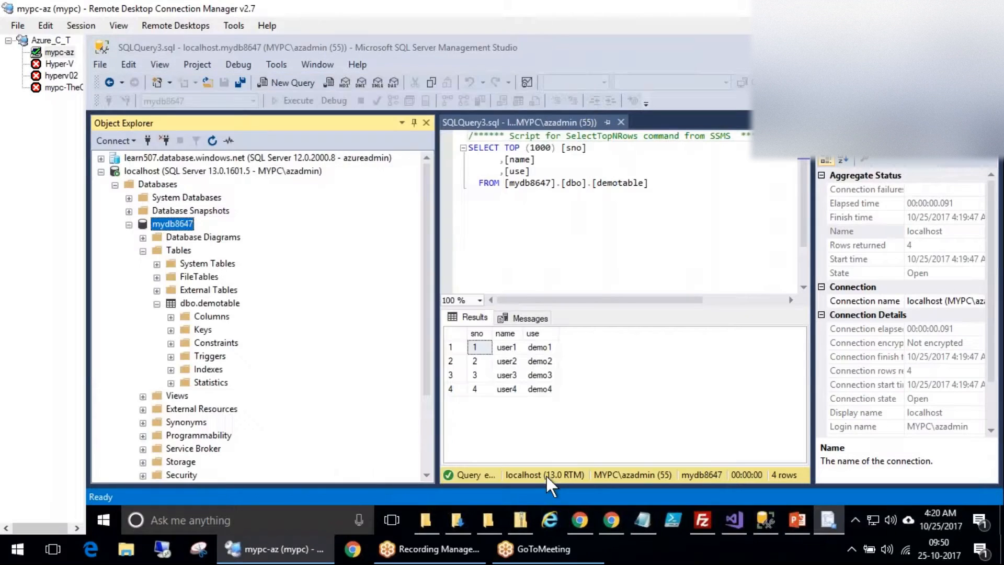
Launch Deploy Database to Microsoft Azure SQL Database for mydb8647, maximized, and annotate its illustration.
right_click(166, 225)
mouse_move(247, 289)
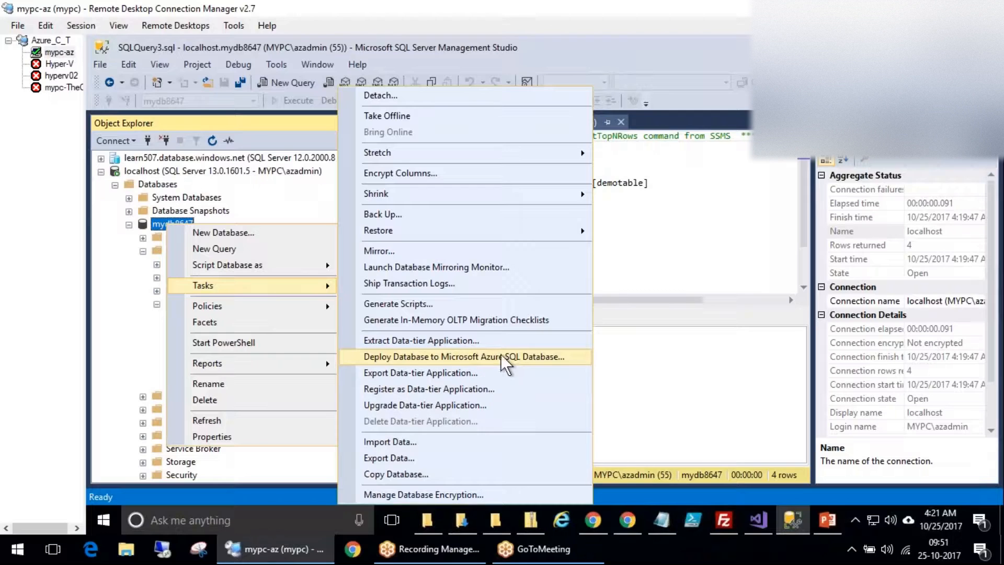
left_click(515, 357)
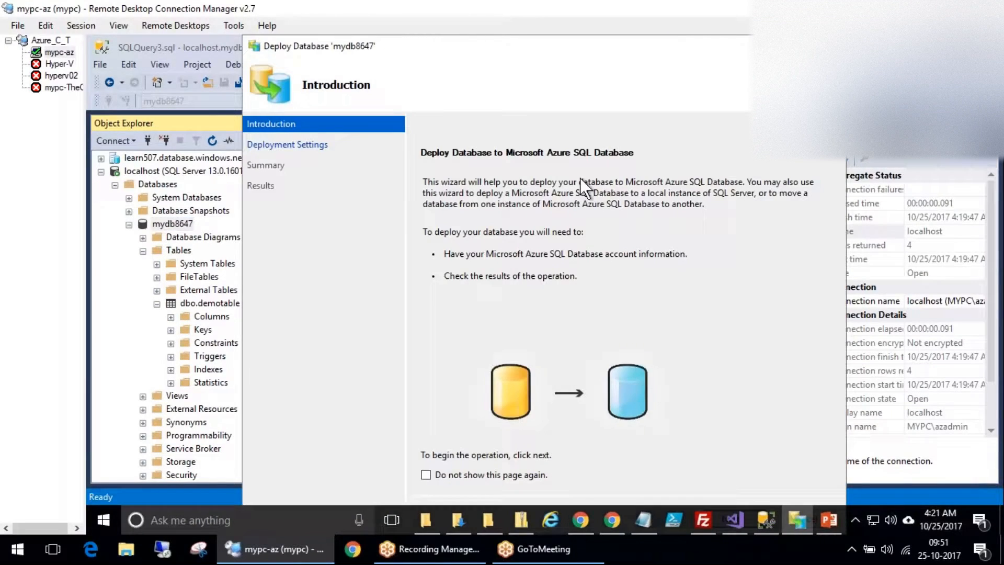
left_click_drag(565, 45, 551, 14)
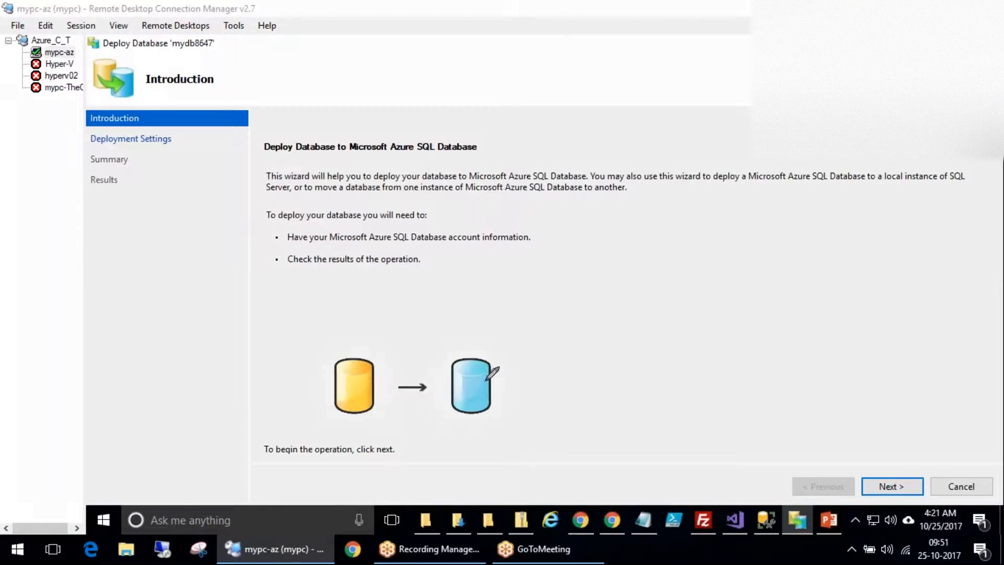
mouse_move(486, 348)
left_mouse_down()
mouse_move(473, 333)
mouse_move(517, 306)
mouse_move(545, 236)
mouse_move(568, 255)
mouse_move(624, 270)
left_mouse_up()
mouse_move(627, 195)
left_mouse_down()
mouse_move(651, 225)
mouse_move(660, 208)
mouse_move(644, 214)
left_mouse_up()
left_click_drag(332, 314, 330, 311)
key("Escape")
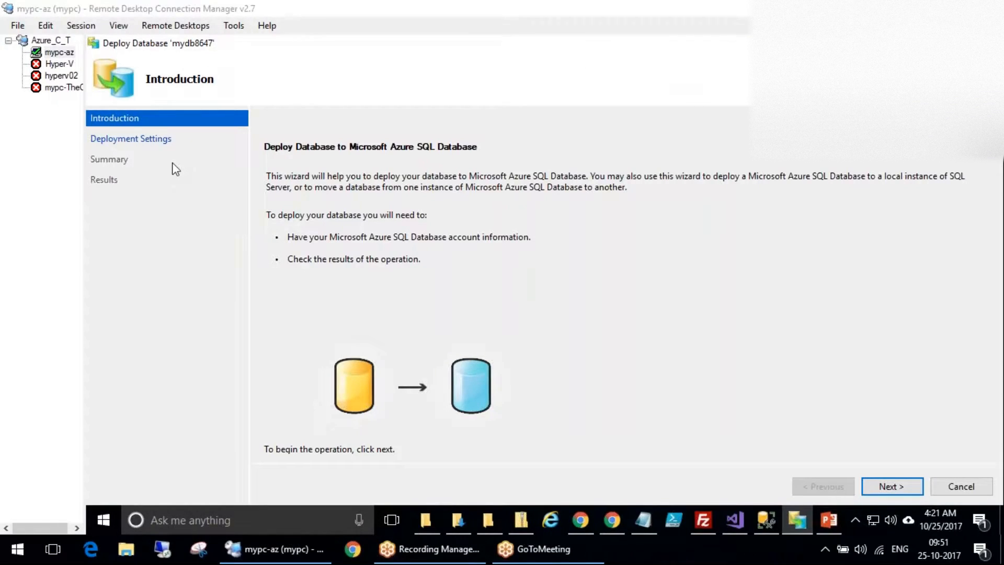
Restore the wizard window and advance to Deployment Settings.
left_click(908, 489)
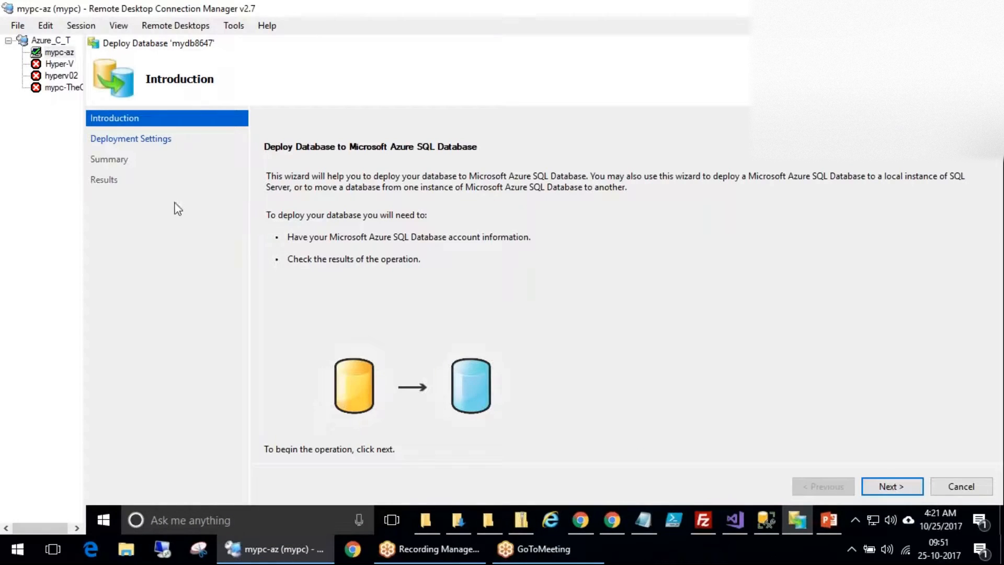
left_click(893, 487)
left_click(953, 43)
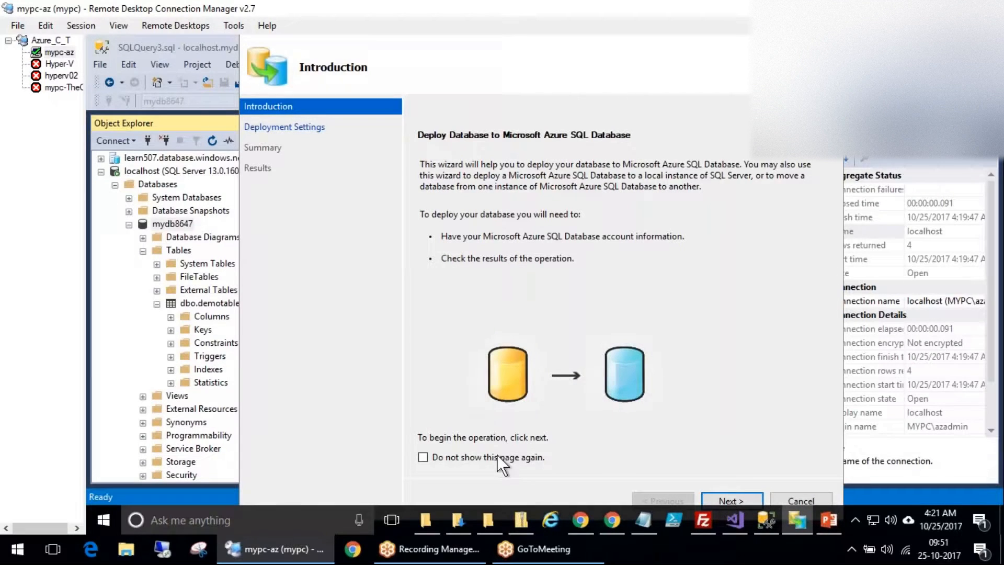
left_click(732, 501)
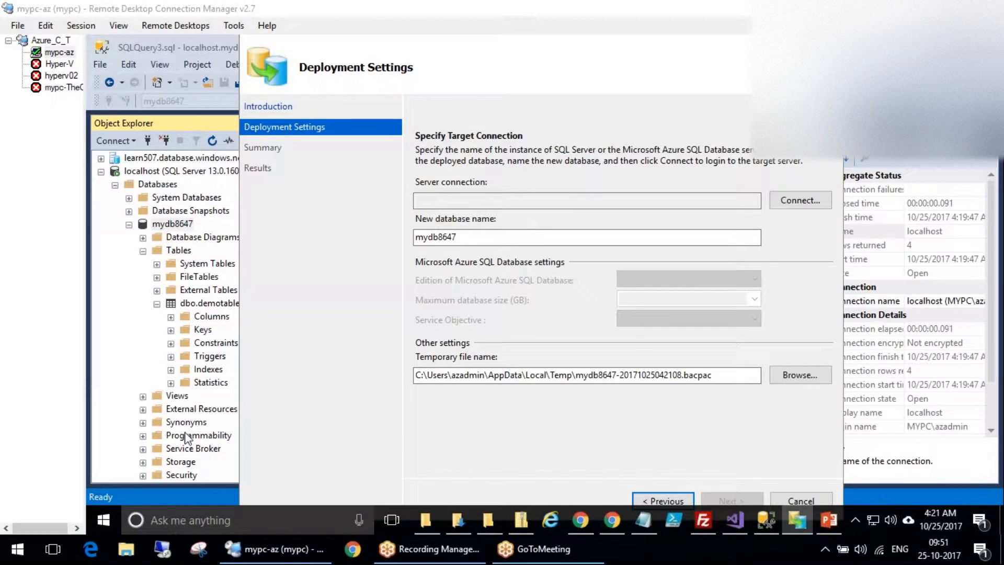
Connect the wizard's target to learn507.database.windows.net with SQL Server Authentication.
mouse_move(348, 120)
left_mouse_down()
mouse_move(325, 111)
mouse_move(243, 130)
mouse_move(369, 116)
mouse_move(450, 64)
mouse_move(480, 157)
mouse_move(510, 170)
mouse_move(410, 201)
mouse_move(852, 167)
mouse_move(515, 172)
left_mouse_up()
left_click_drag(604, 193, 649, 192)
mouse_move(497, 170)
left_mouse_down()
mouse_move(415, 173)
mouse_move(497, 181)
left_mouse_up()
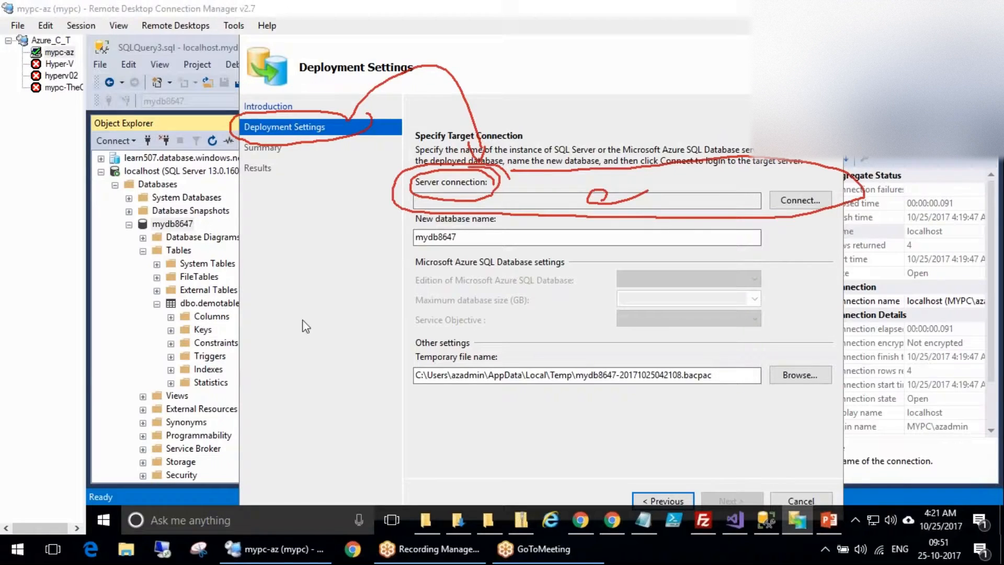
key("Escape")
left_click(800, 200)
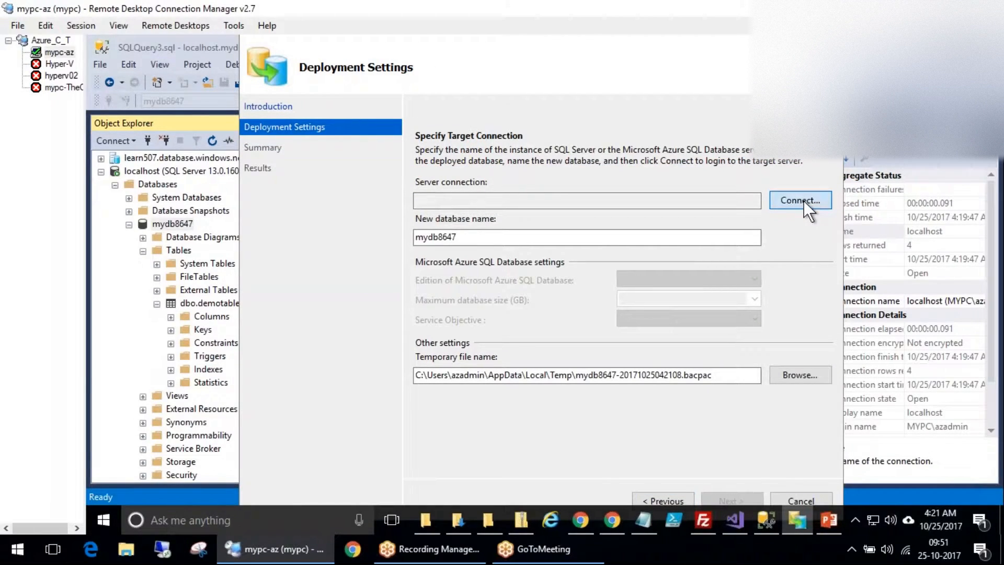
left_click(803, 201)
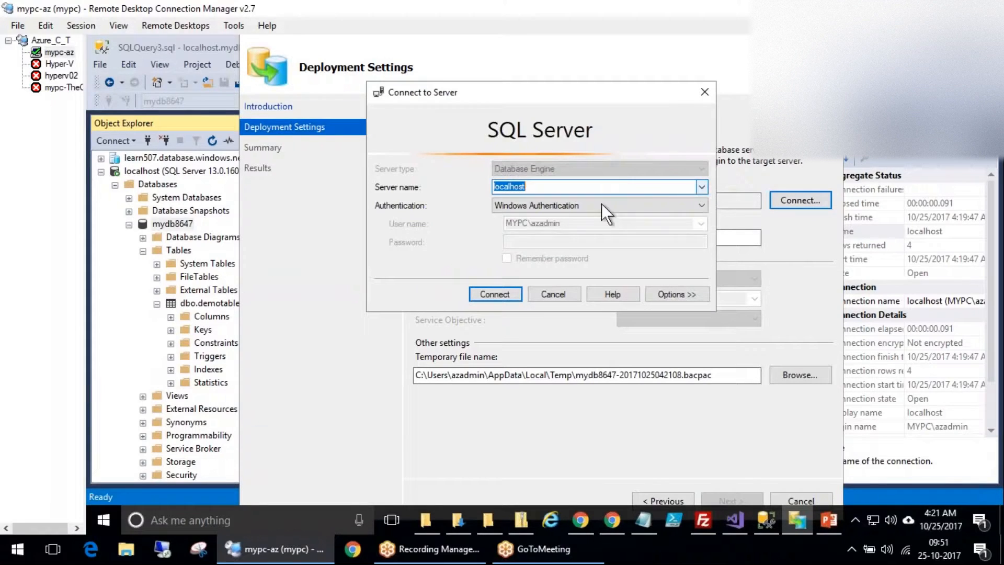
left_click(701, 187)
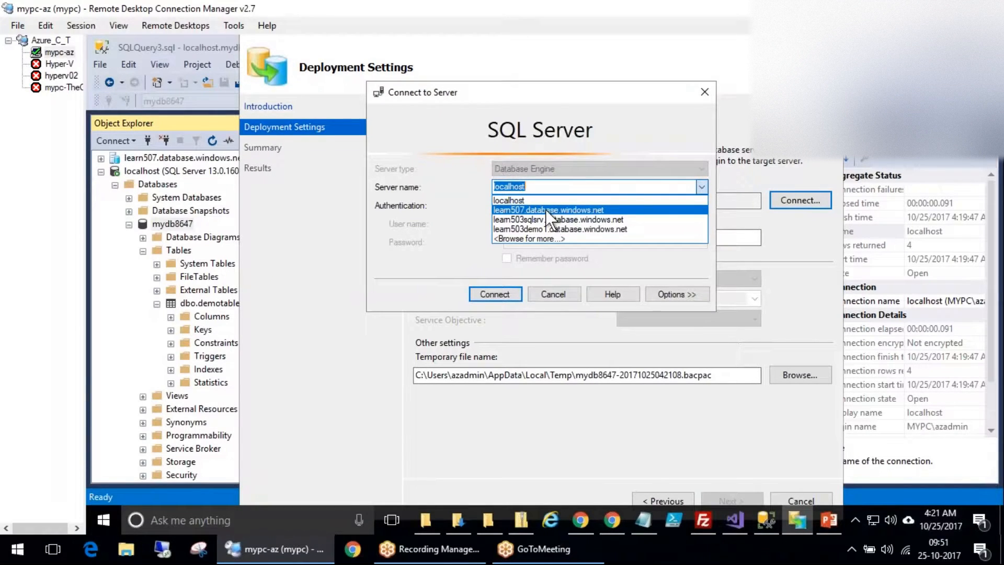
left_click(535, 209)
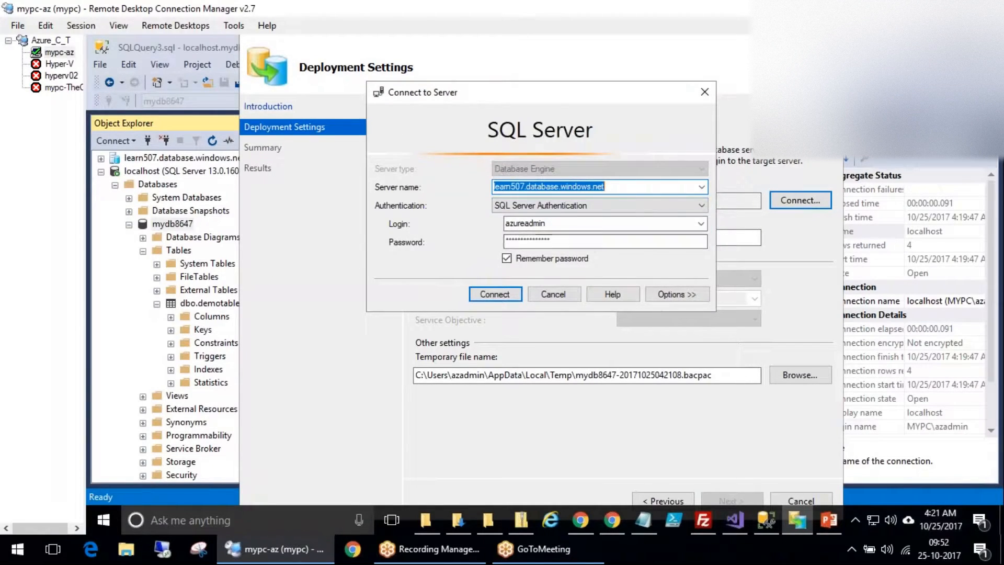
left_click(494, 300)
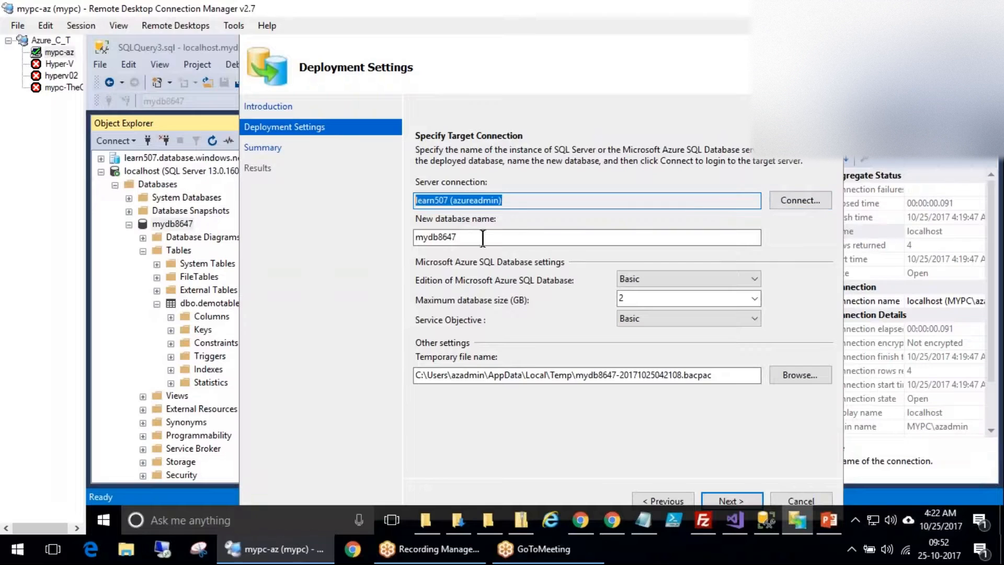
left_click_drag(483, 238, 347, 237)
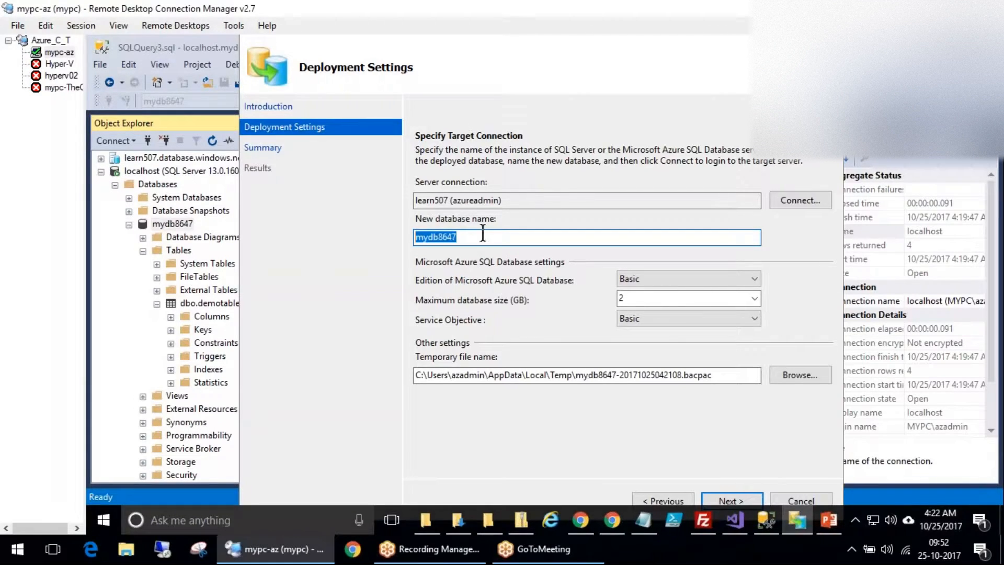
Rename the new database from mydb8647 to myonprimemigrationdb.
type("myonprimemigration")
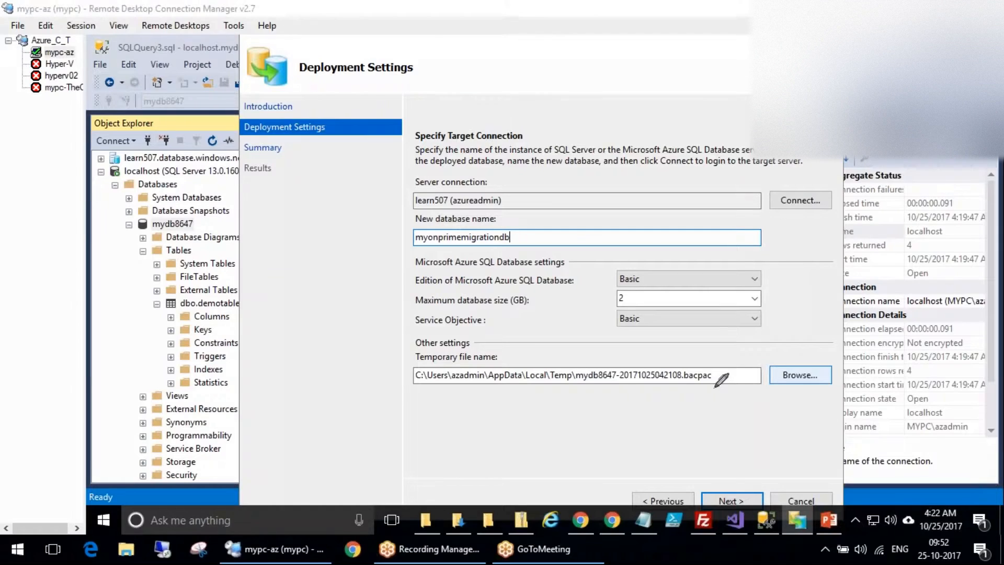
mouse_move(718, 365)
left_mouse_down()
mouse_move(689, 361)
mouse_move(683, 384)
mouse_move(718, 404)
left_mouse_up()
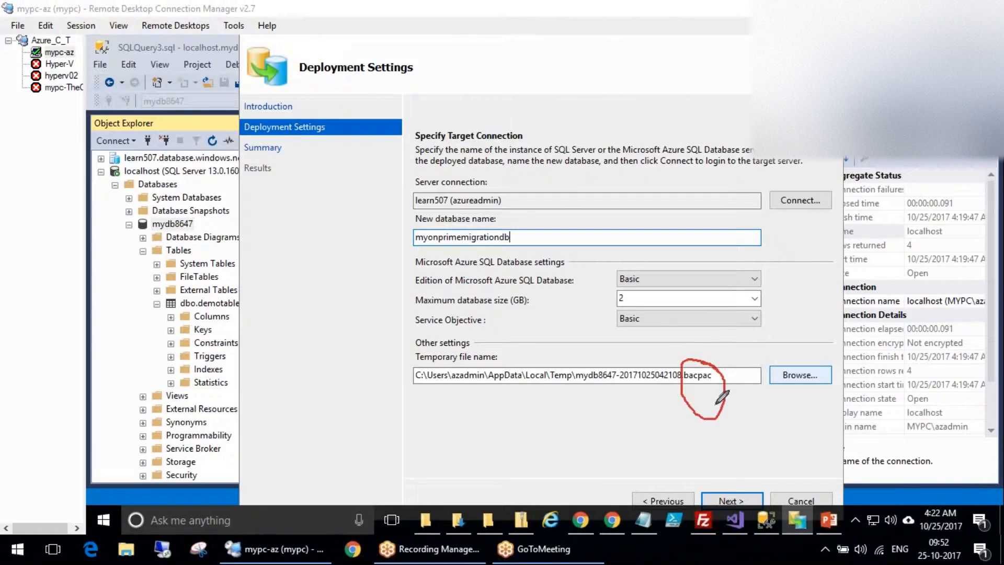
left_click_drag(523, 464, 686, 399)
left_click_drag(660, 434, 710, 432)
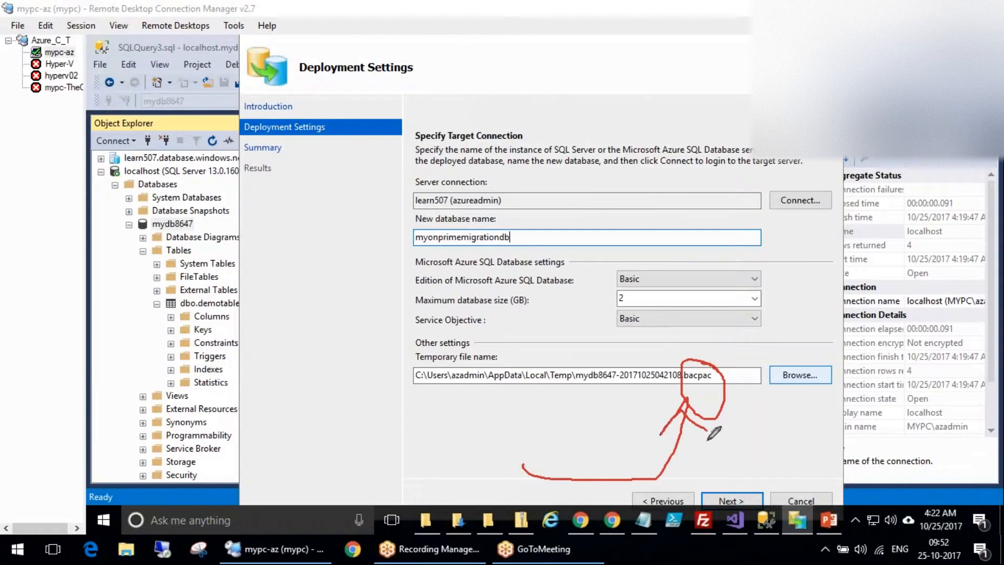
left_click(283, 302)
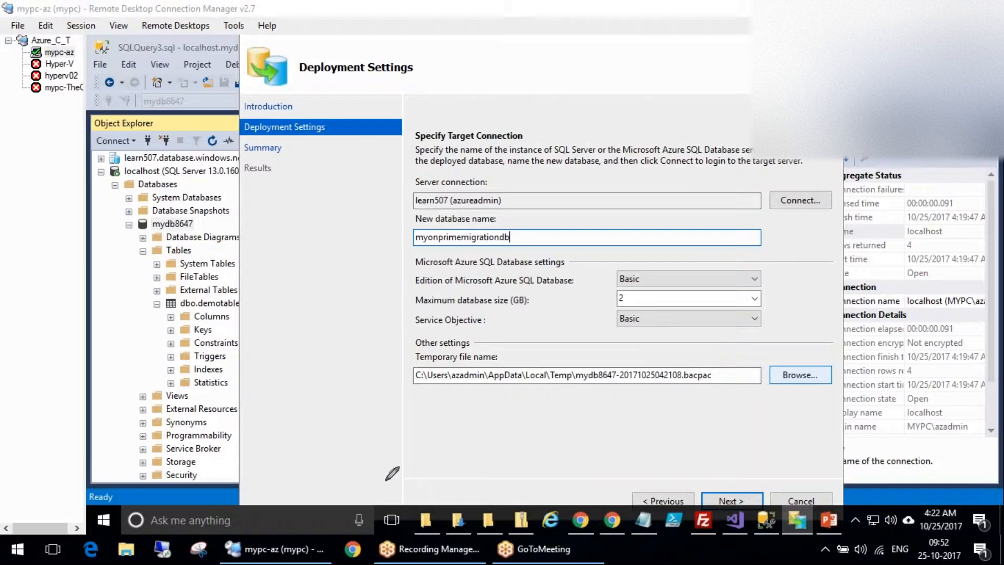
mouse_move(367, 473)
left_mouse_down()
mouse_move(534, 406)
mouse_move(545, 416)
left_mouse_up()
left_click_drag(517, 407, 539, 400)
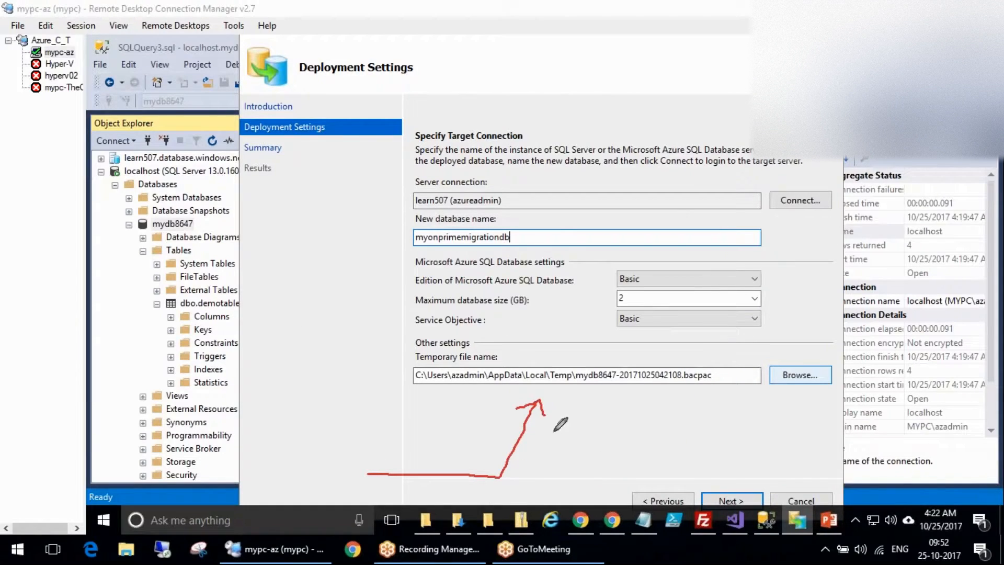
mouse_move(368, 425)
left_mouse_down()
mouse_move(598, 439)
mouse_move(593, 451)
left_mouse_up()
left_click_drag(707, 345, 650, 343)
mouse_move(570, 356)
left_mouse_down()
mouse_move(545, 398)
mouse_move(578, 361)
left_mouse_up()
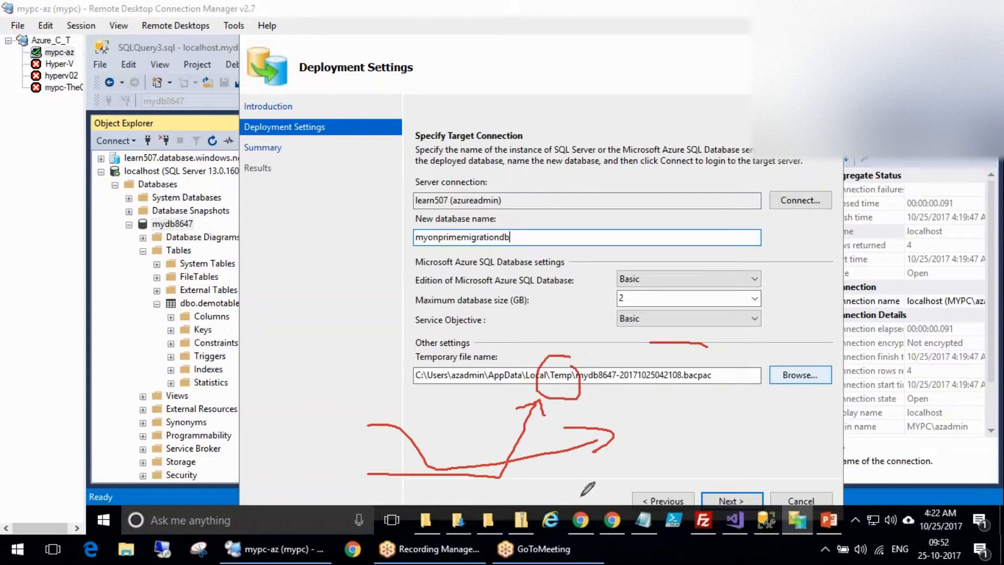
left_click_drag(708, 345, 719, 370)
mouse_move(682, 330)
left_mouse_down()
mouse_move(700, 413)
mouse_move(685, 429)
mouse_move(827, 157)
mouse_move(780, 194)
left_mouse_up()
left_click_drag(868, 178, 905, 189)
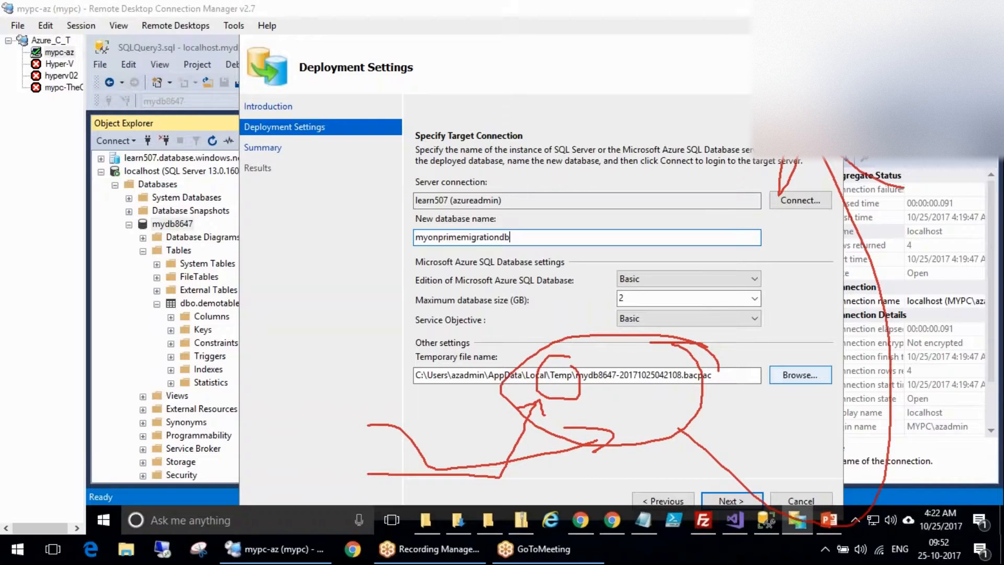
mouse_move(748, 70)
left_mouse_down()
mouse_move(736, 61)
mouse_move(753, 86)
left_mouse_up()
left_click_drag(740, 115, 753, 120)
key("Escape")
mouse_move(381, 386)
left_mouse_down()
mouse_move(387, 402)
mouse_move(348, 434)
mouse_move(333, 387)
left_mouse_up()
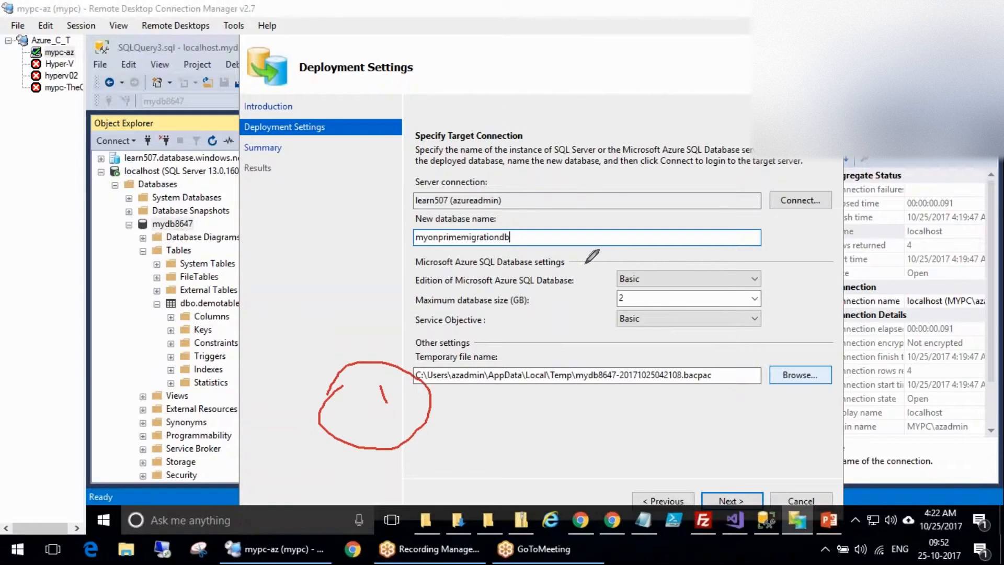
mouse_move(693, 352)
left_mouse_down()
mouse_move(715, 366)
mouse_move(691, 353)
left_mouse_up()
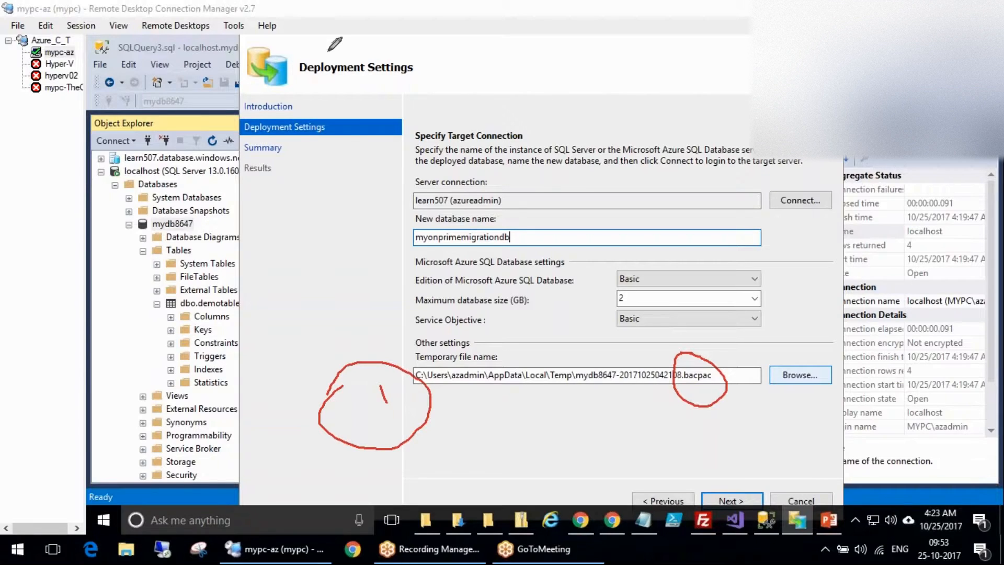
left_click_drag(294, 81, 390, 22)
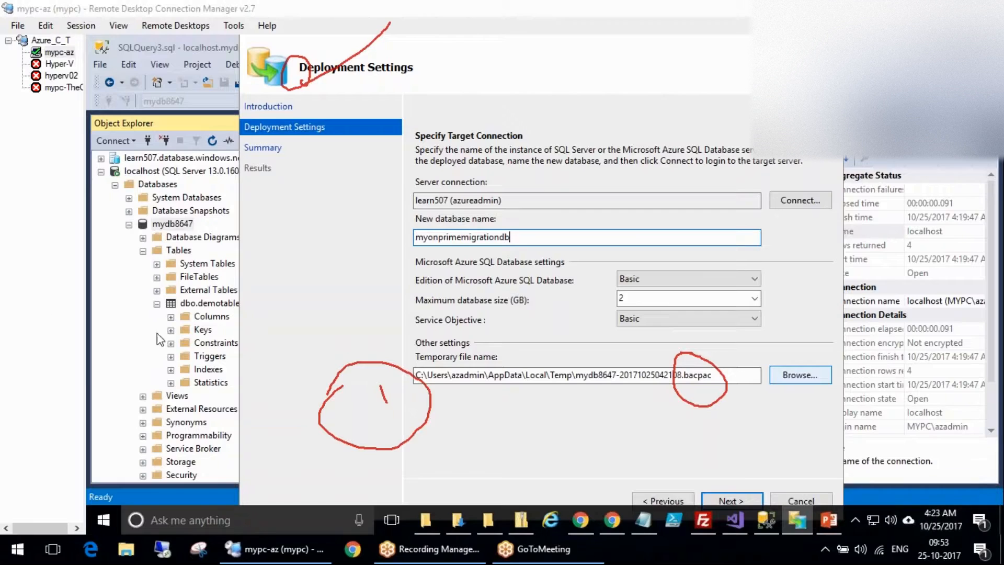
key("Escape")
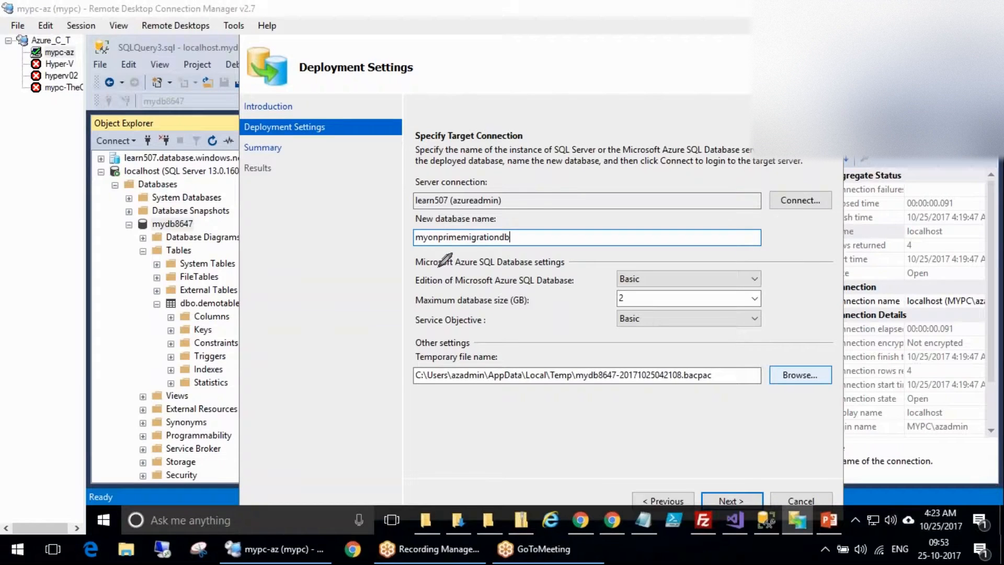
Set the Azure database to Standard edition, S1 service objective, 100 GB maximum size.
left_click(746, 280)
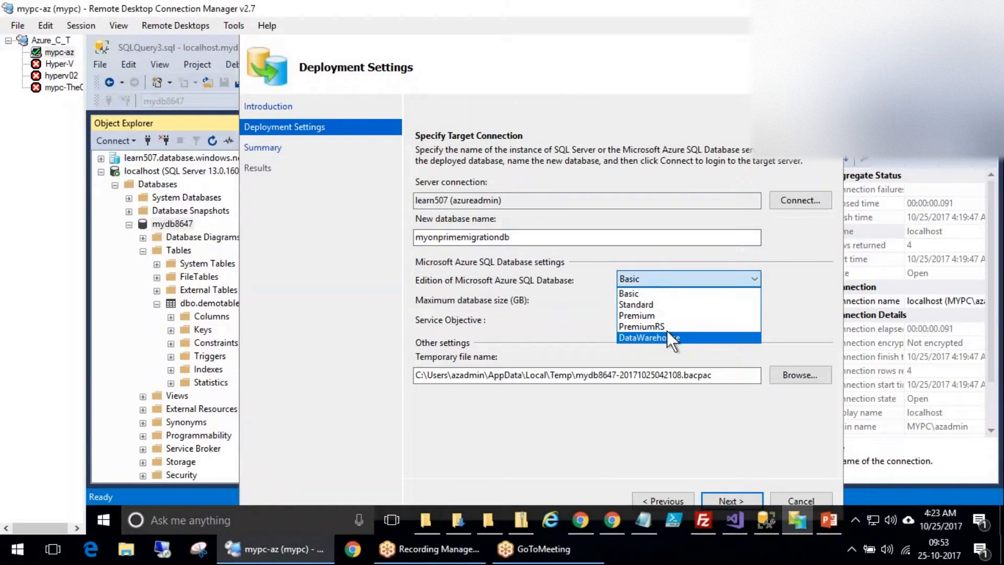
left_click(645, 293)
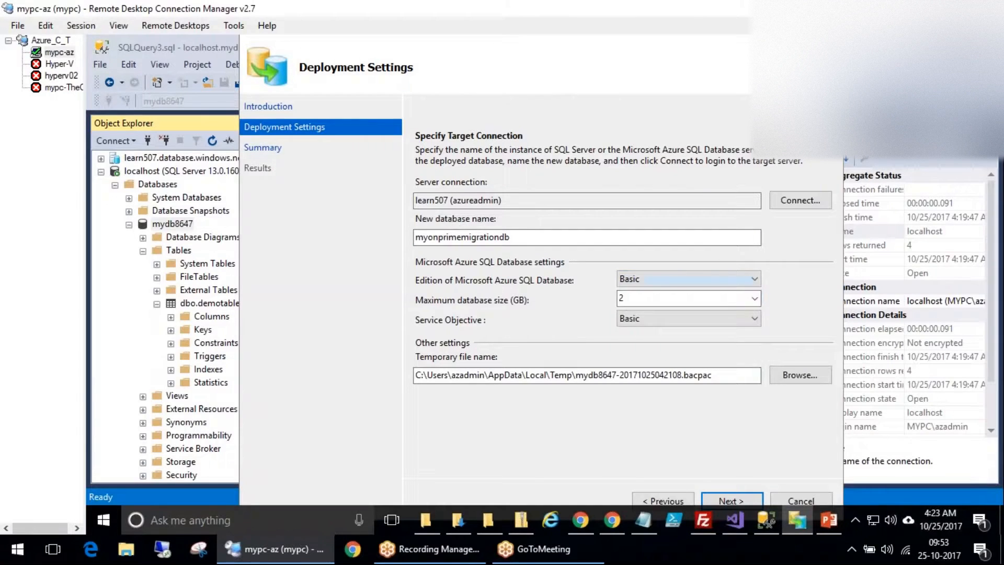
left_click(690, 300)
left_click(760, 279)
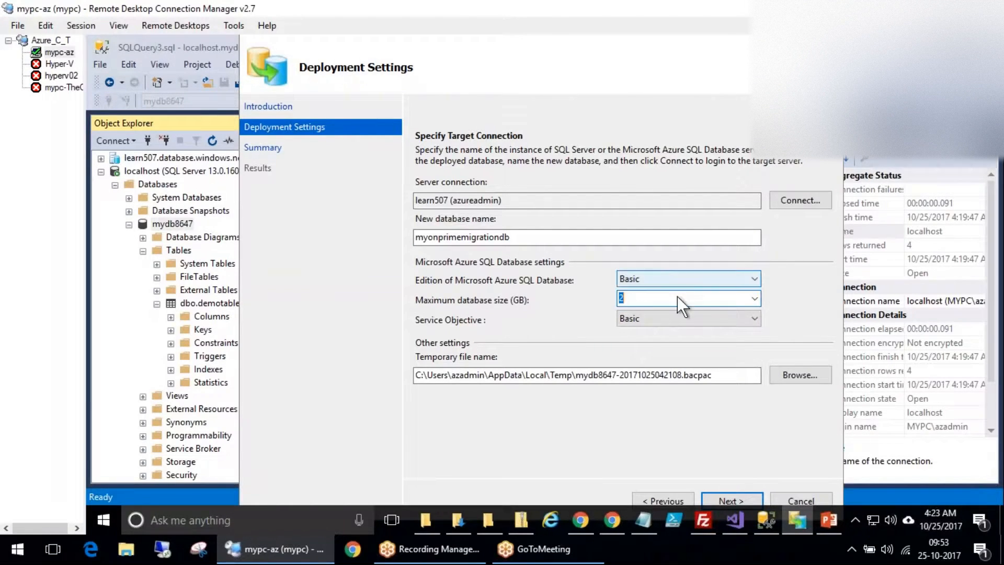
left_click(652, 301)
left_click(754, 299)
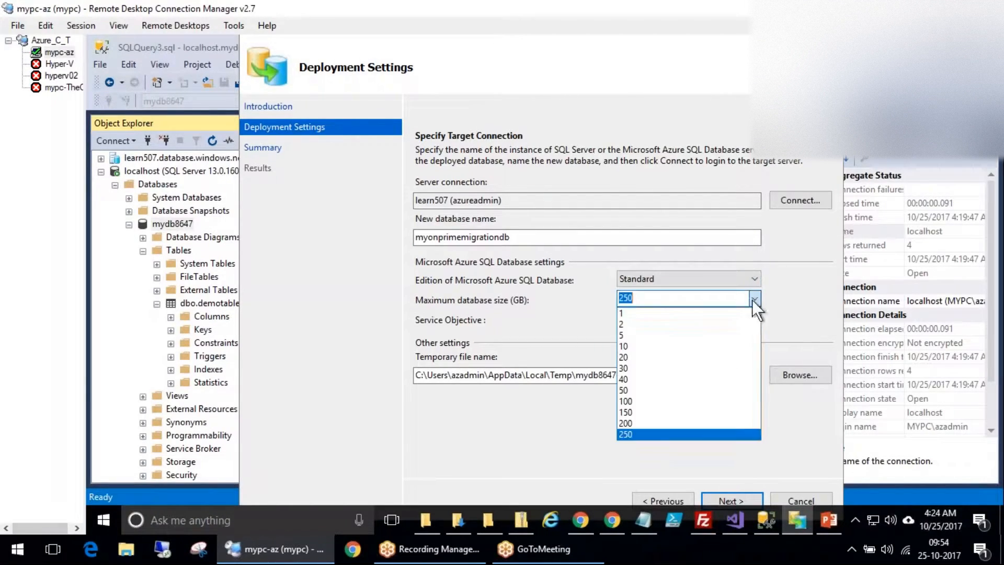
left_click(634, 311)
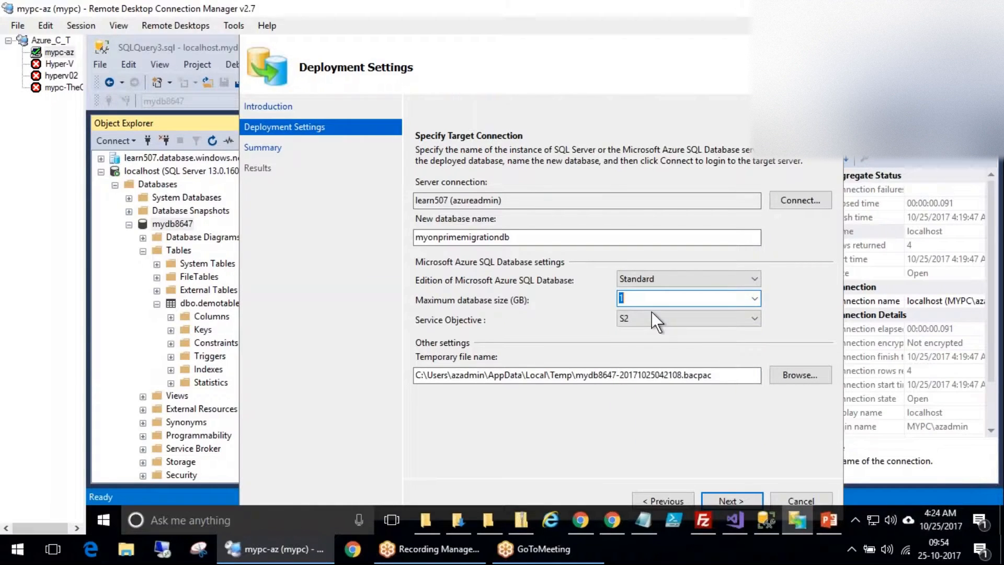
left_click(758, 295)
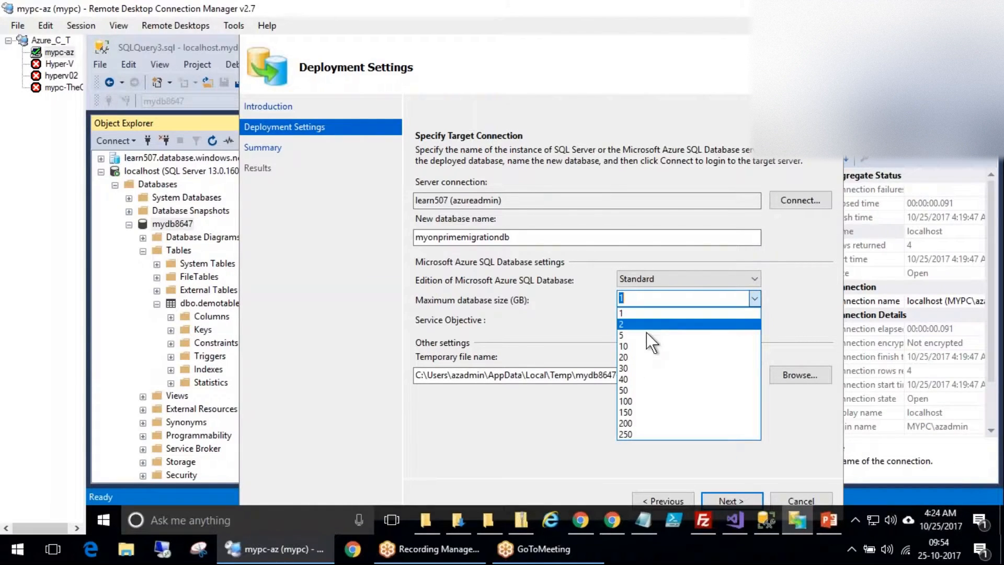
left_click(627, 434)
left_click(682, 315)
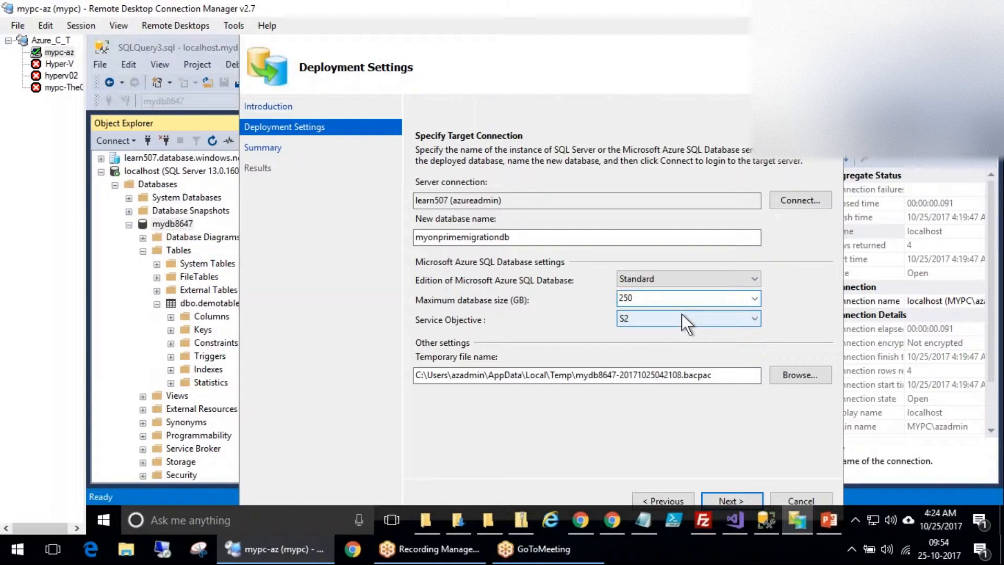
left_click(632, 344)
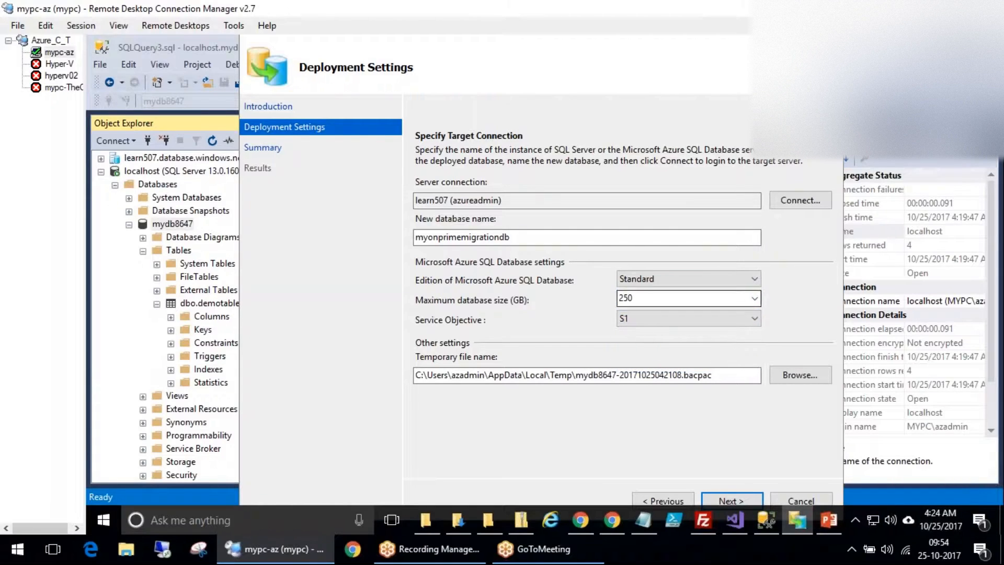
left_click(754, 300)
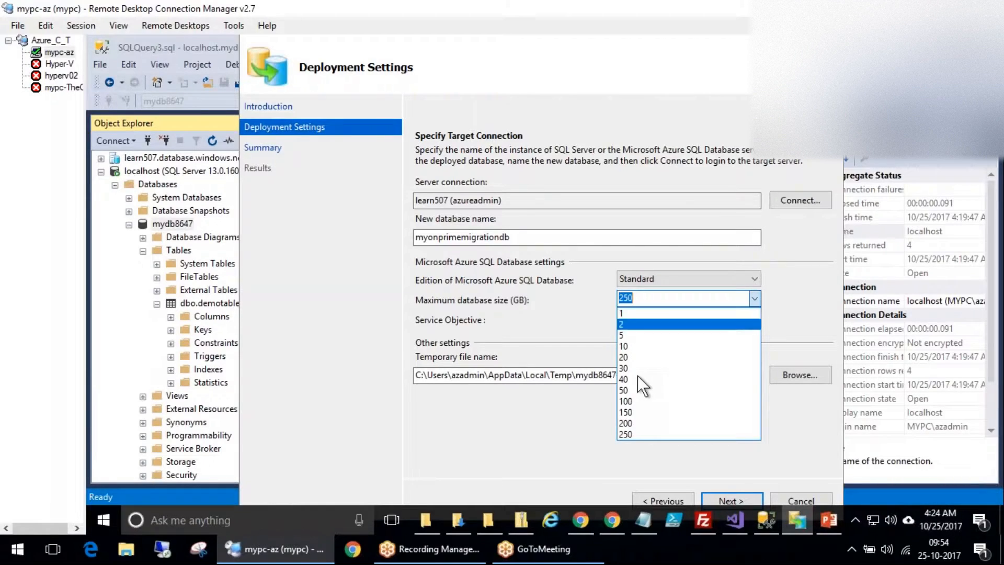
left_click(649, 400)
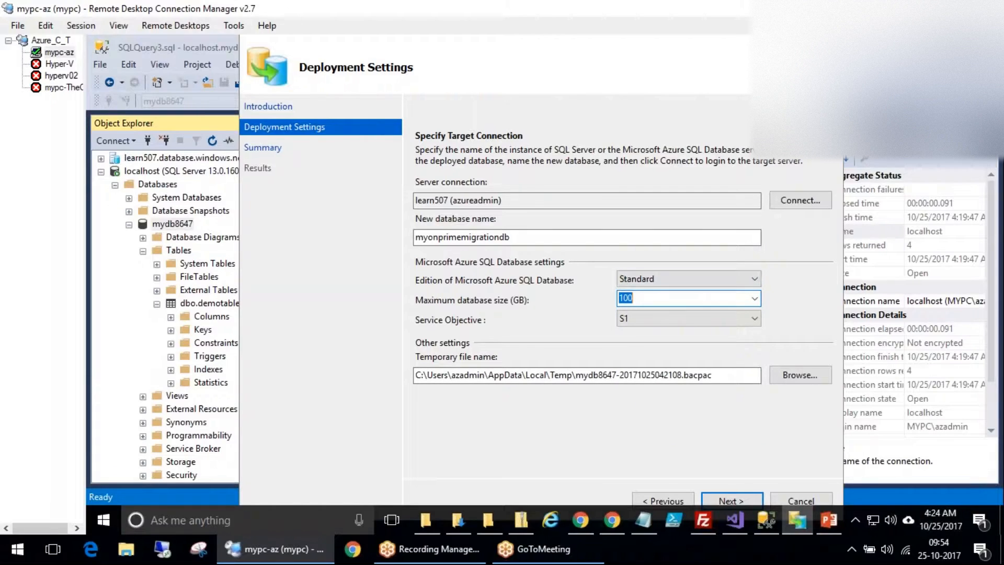
left_click(756, 299)
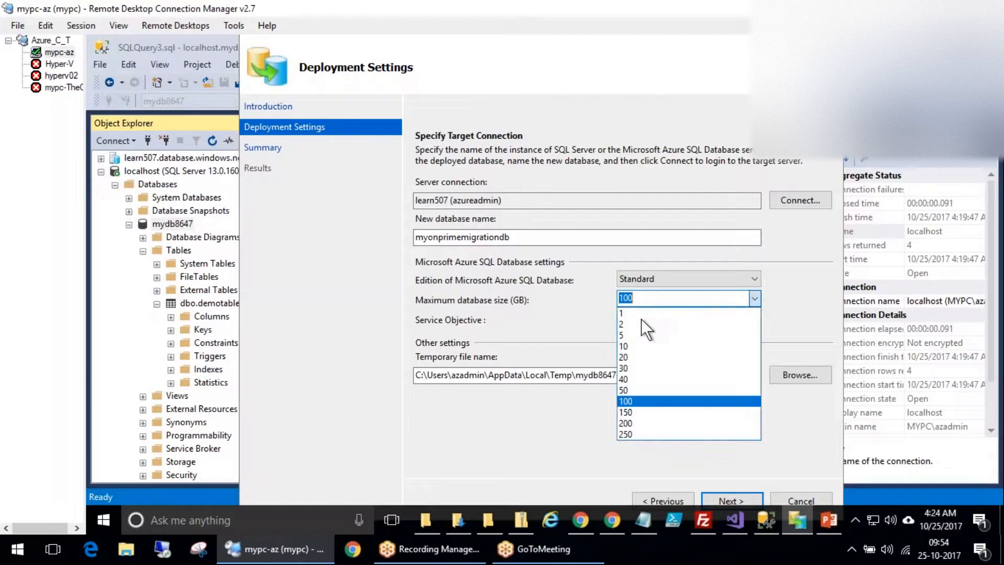
left_click(632, 401)
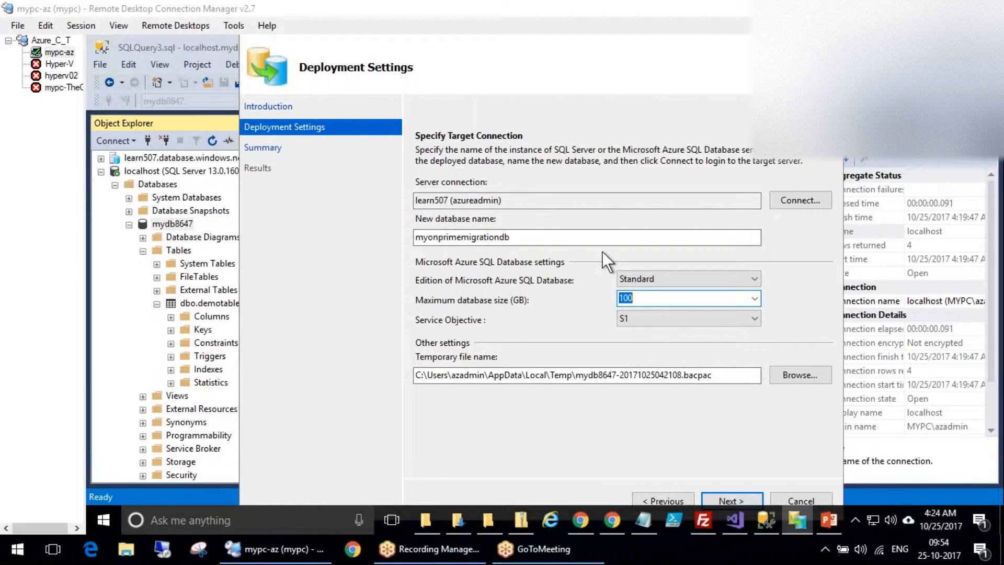
left_click(522, 240)
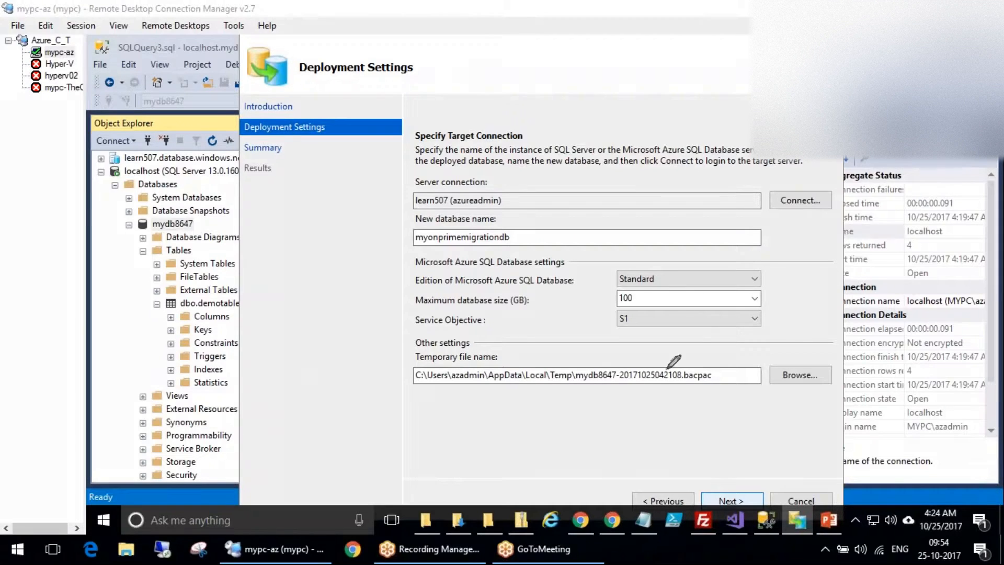
Highlight the .bacpac temporary path and database settings, then move on to the Summary.
left_click_drag(683, 356, 700, 364)
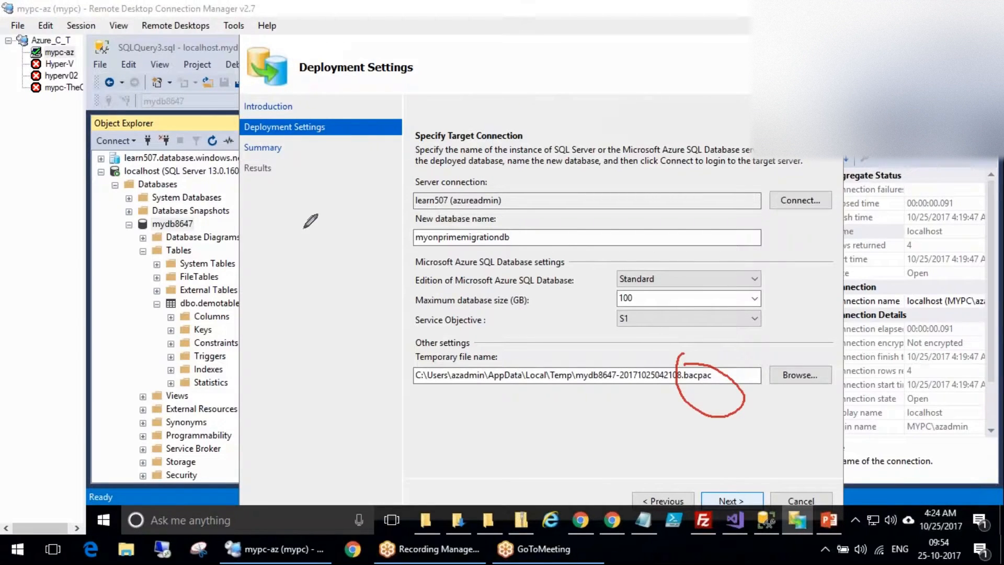
mouse_move(516, 344)
left_mouse_down()
mouse_move(619, 414)
mouse_move(540, 348)
left_mouse_up()
left_click_drag(497, 418, 506, 152)
key("Escape")
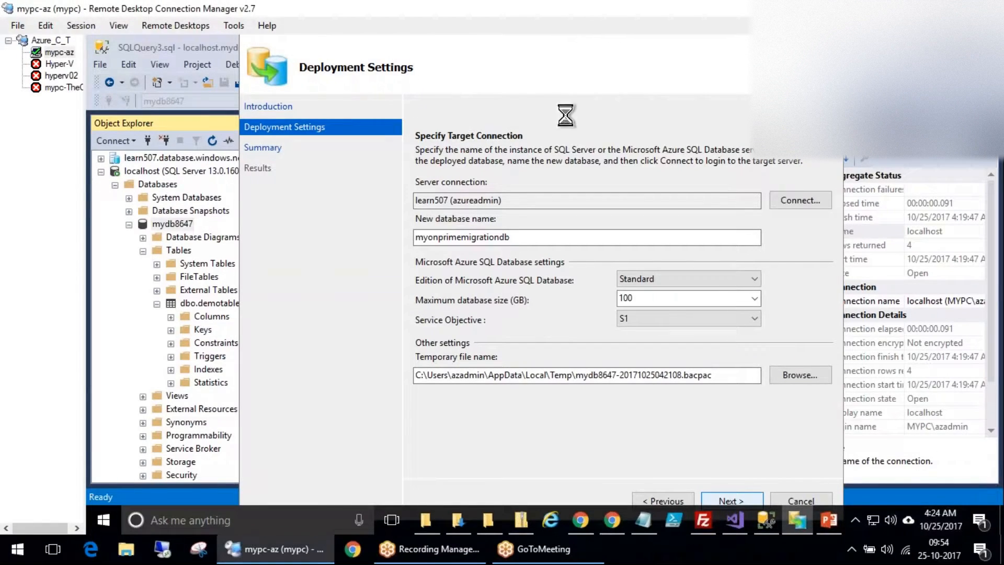
left_click(740, 518)
Check the source, target and environment details on the Summary, then click Finish.
left_click(735, 519)
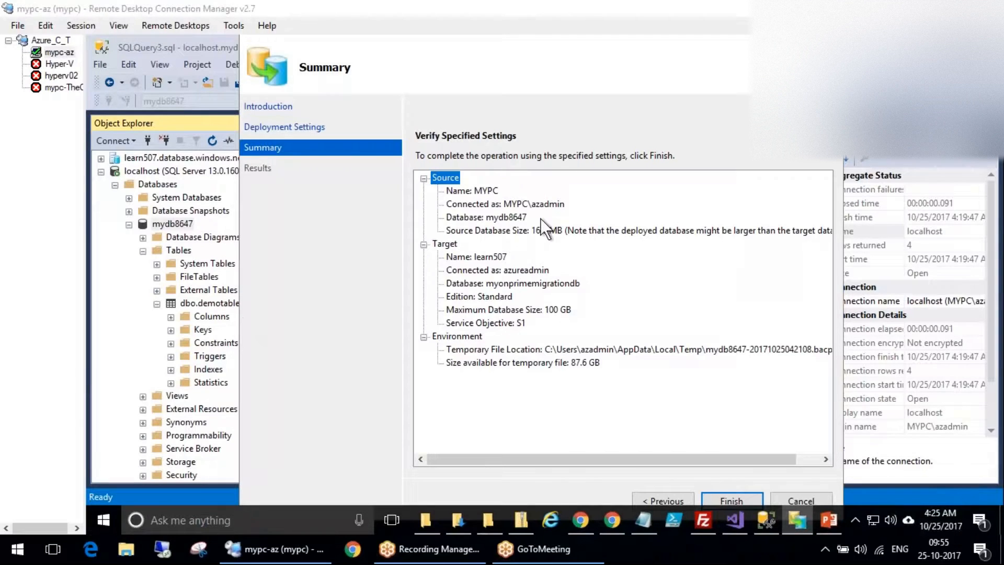
mouse_move(553, 211)
left_mouse_down()
mouse_move(500, 222)
mouse_move(548, 209)
left_mouse_up()
mouse_move(562, 285)
left_mouse_down()
mouse_move(502, 319)
mouse_move(586, 295)
mouse_move(596, 253)
mouse_move(638, 273)
left_mouse_up()
left_click_drag(601, 319, 628, 321)
mouse_move(603, 373)
left_mouse_down()
mouse_move(619, 383)
mouse_move(731, 299)
left_mouse_up()
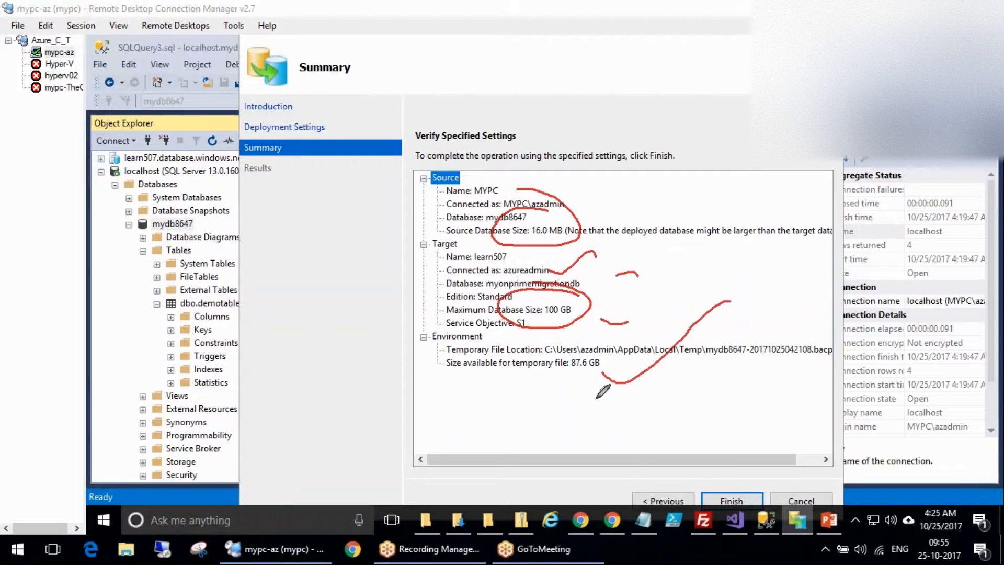
key("Escape")
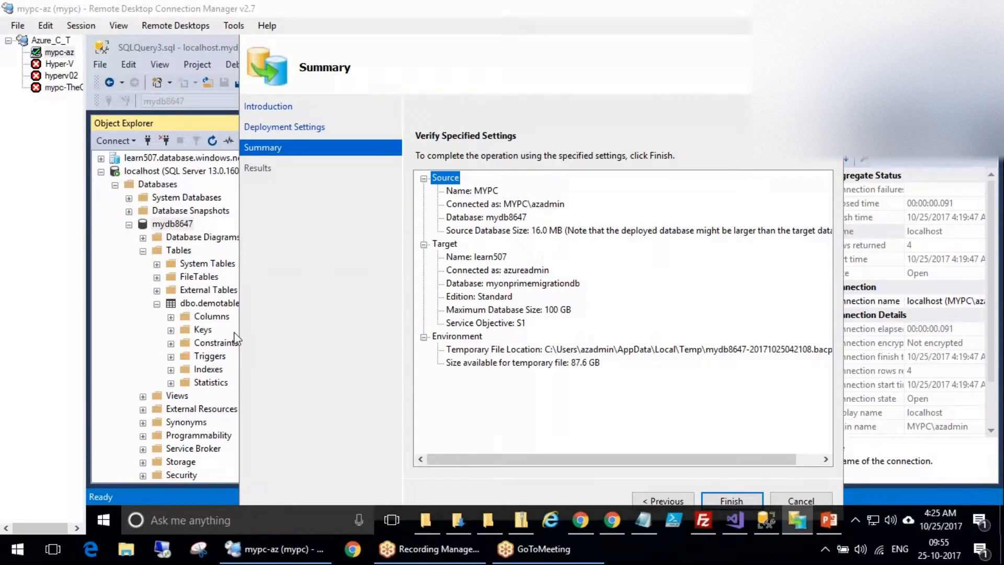
left_click(735, 498)
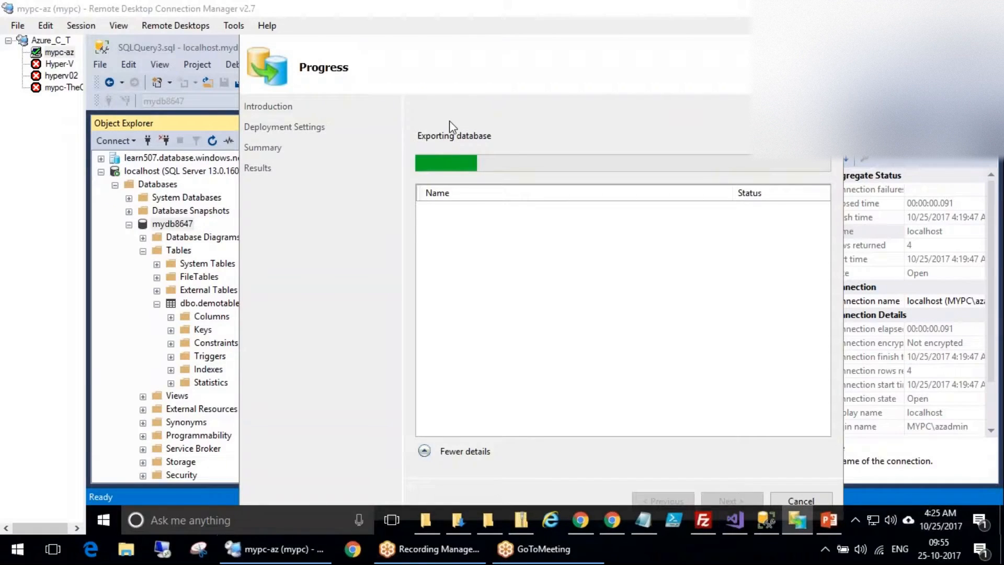
Follow the mydb8647 export steps to success and the start of the Azure import, annotating the step list.
left_click_drag(516, 209, 569, 191)
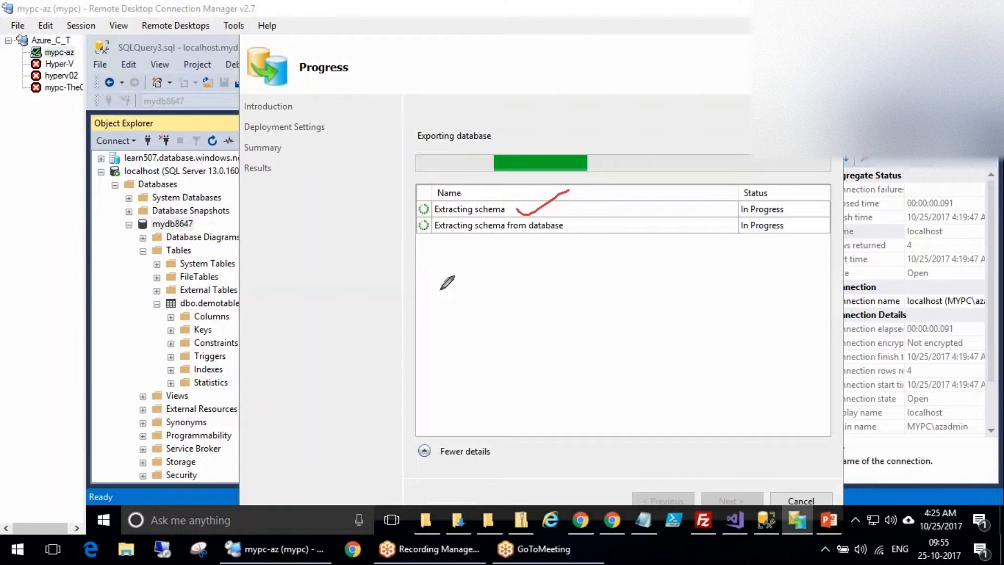
mouse_move(466, 167)
left_mouse_down()
mouse_move(461, 407)
mouse_move(511, 379)
left_mouse_up()
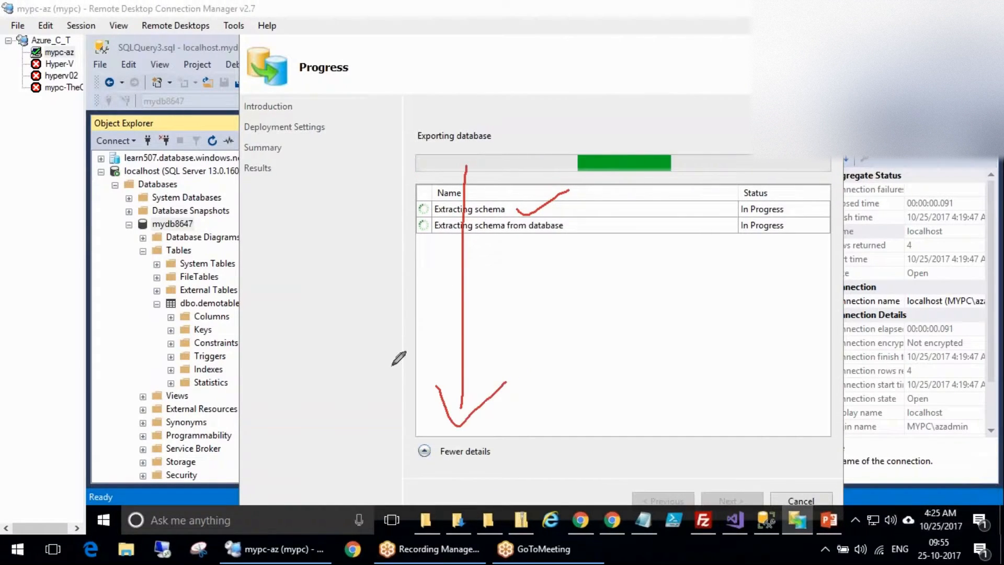
left_click_drag(387, 350, 381, 385)
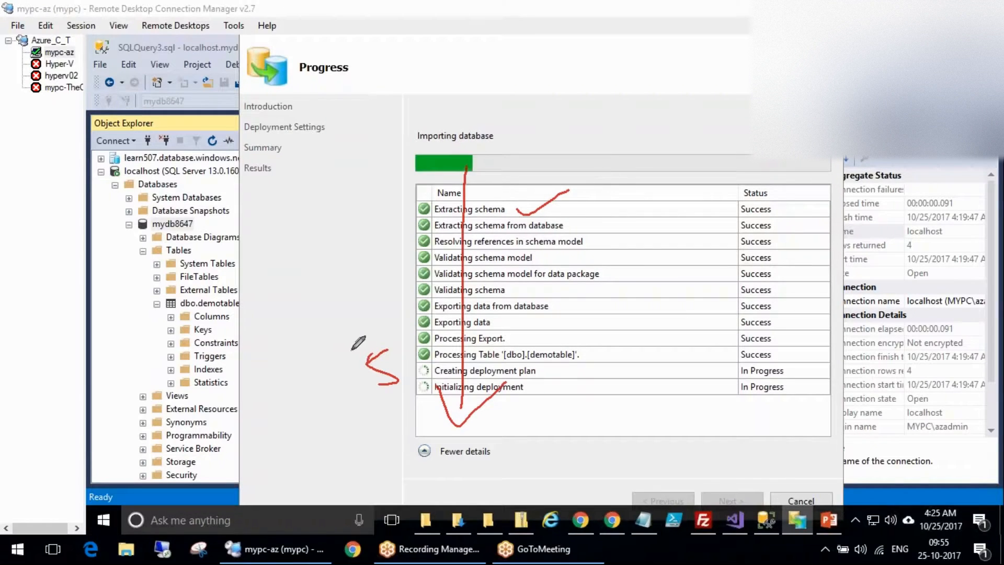
key("Escape")
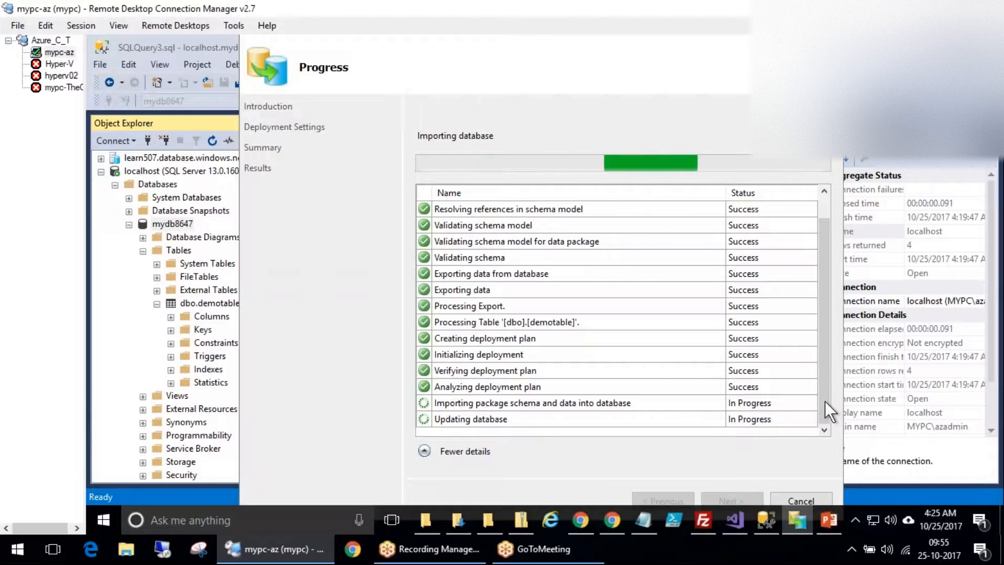
left_click_drag(825, 357, 846, 394)
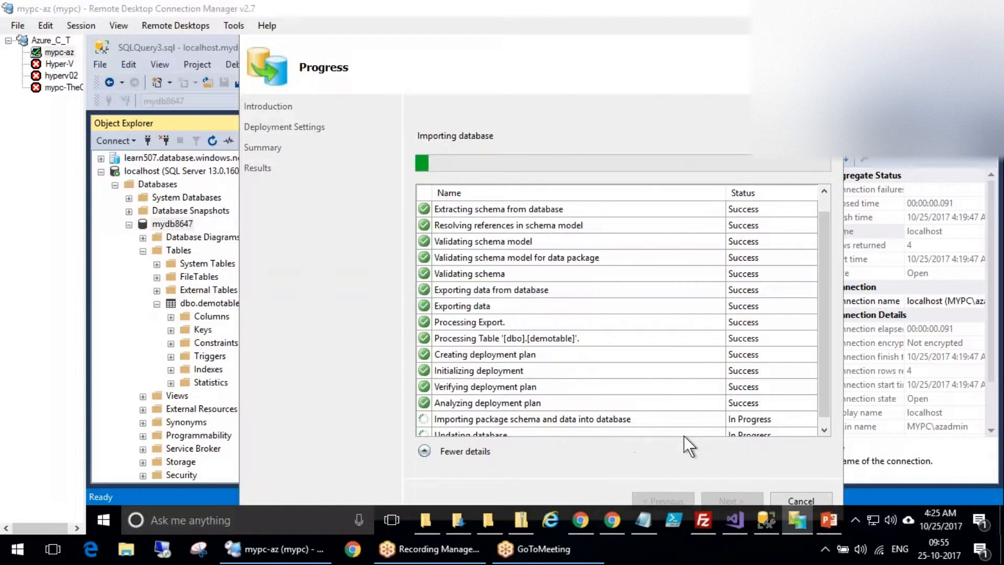
left_click(827, 431)
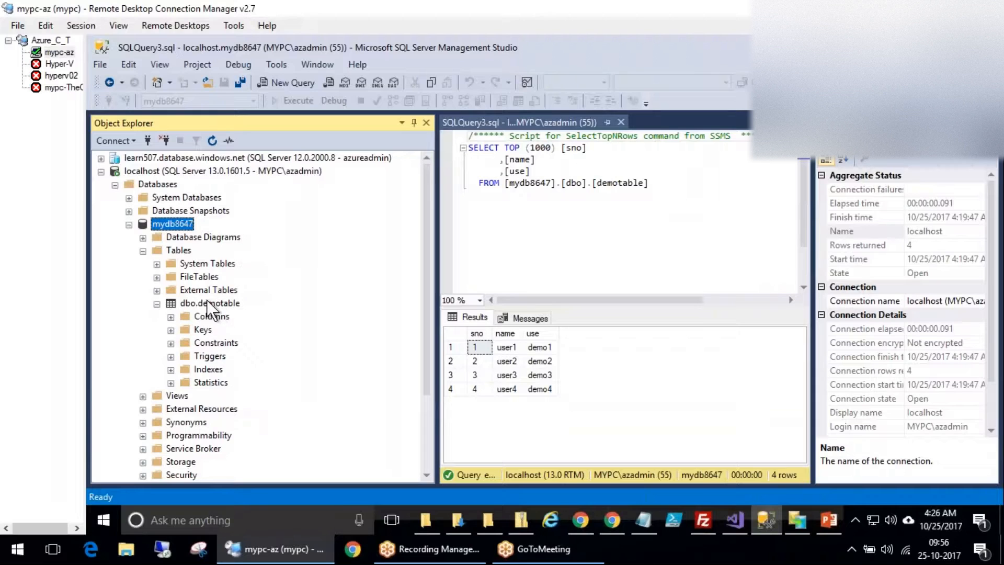
Refresh learn507 and expand Databases > myonprimemigrationdb > Tables in Object Explorer.
left_click(101, 157)
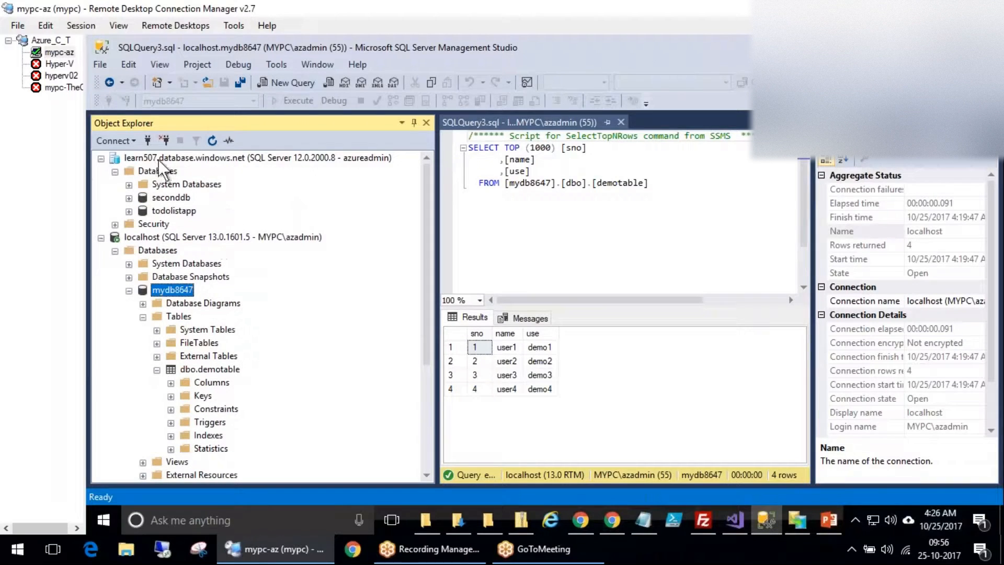
right_click(162, 156)
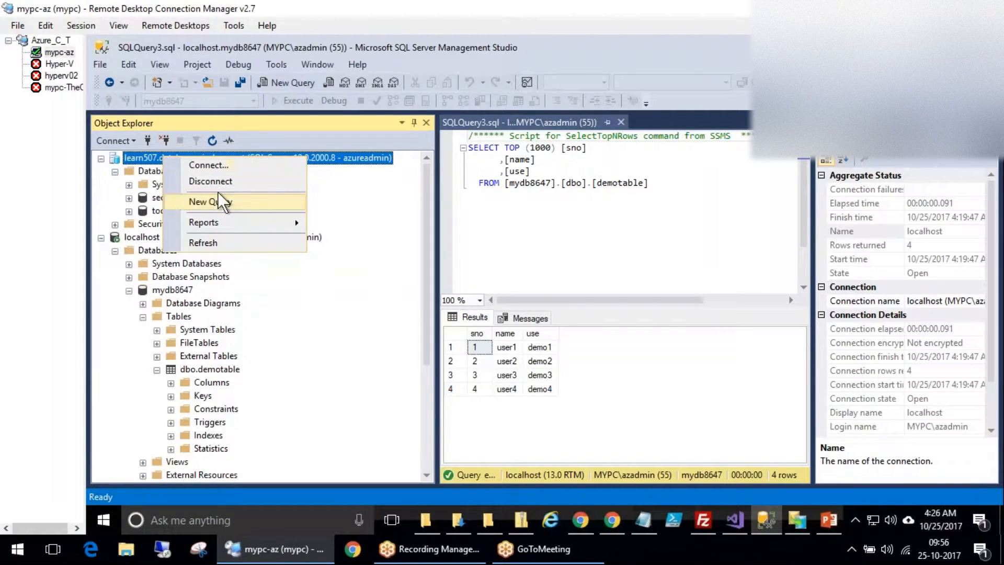
left_click(215, 244)
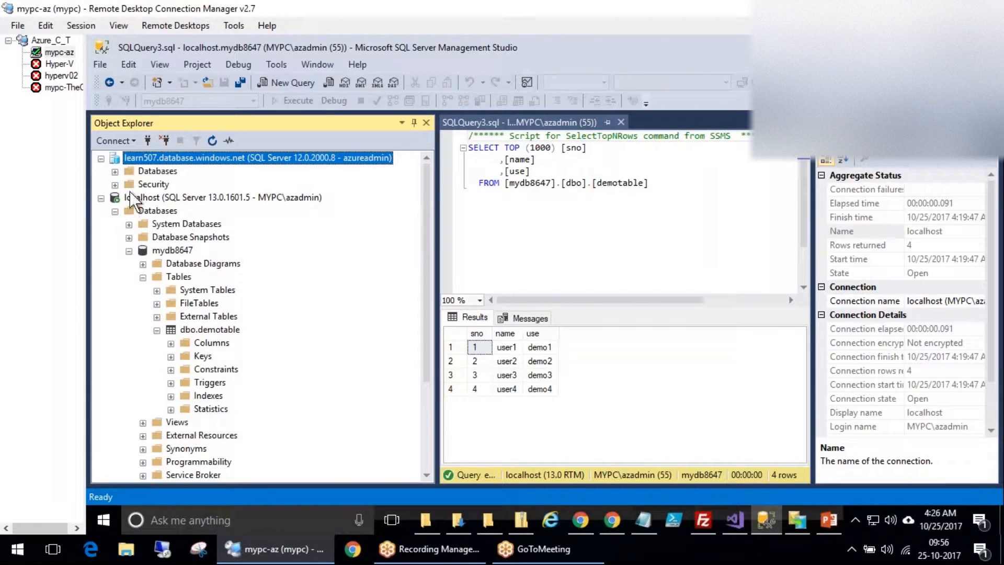
left_click(115, 171)
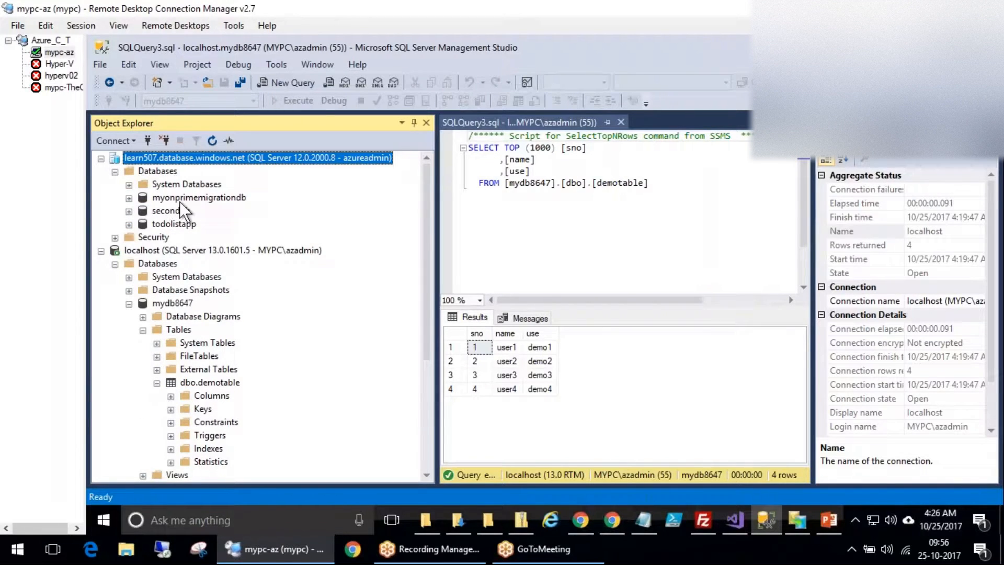
left_click(130, 198)
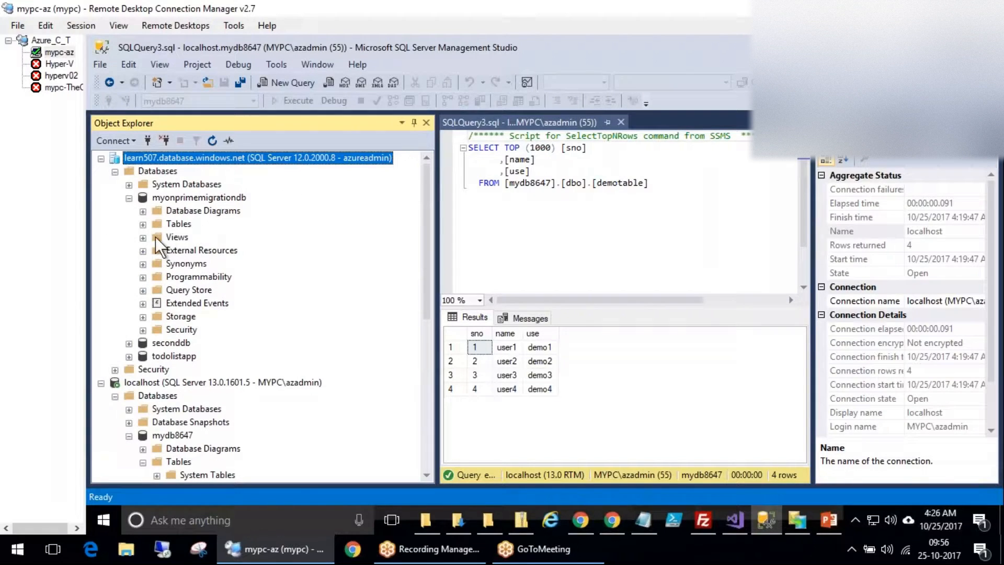
left_click(143, 224)
left_click(204, 226)
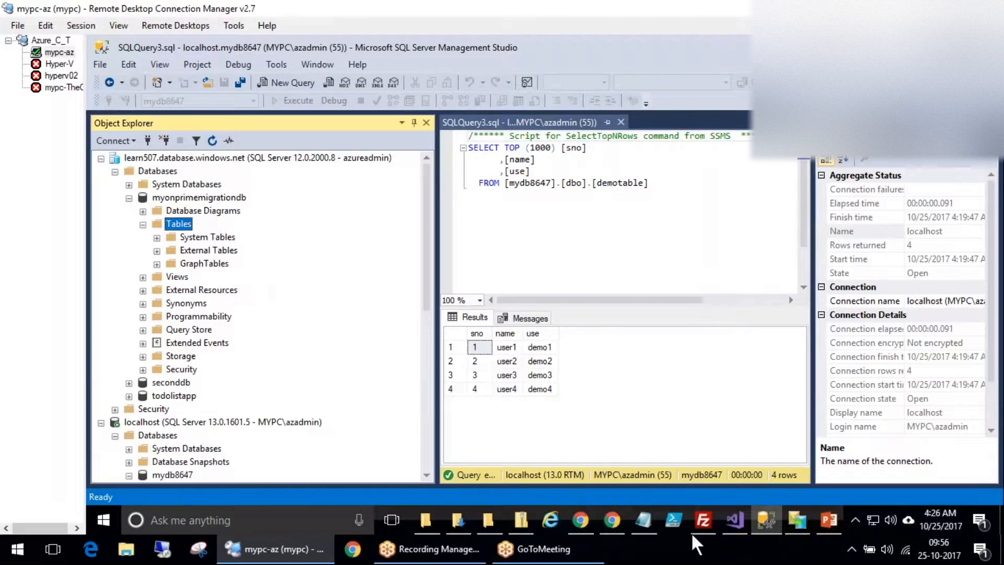
Refresh the myonprimemigrationdb Tables folder while checking the import's progress.
left_click(798, 520)
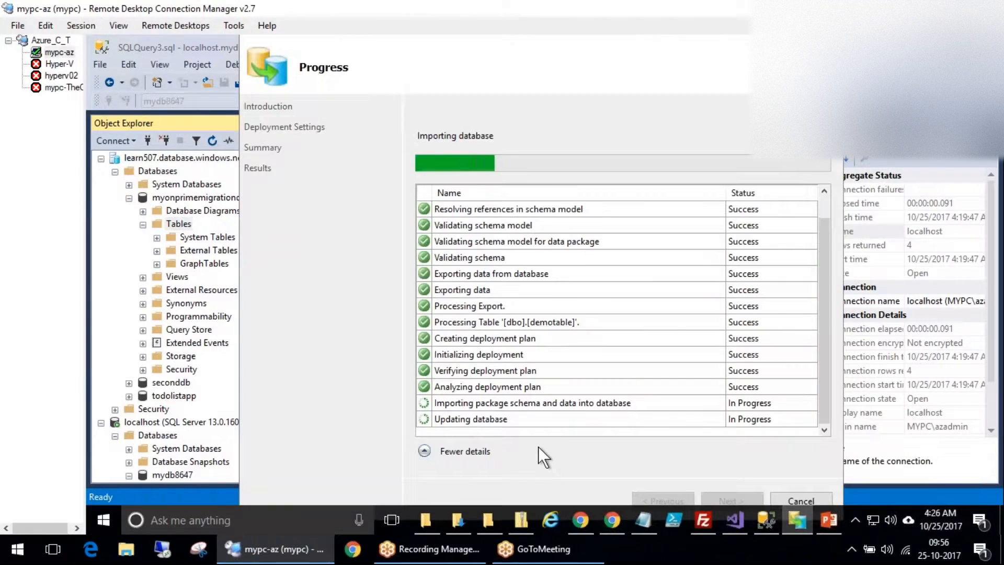
right_click(180, 220)
left_click(212, 140)
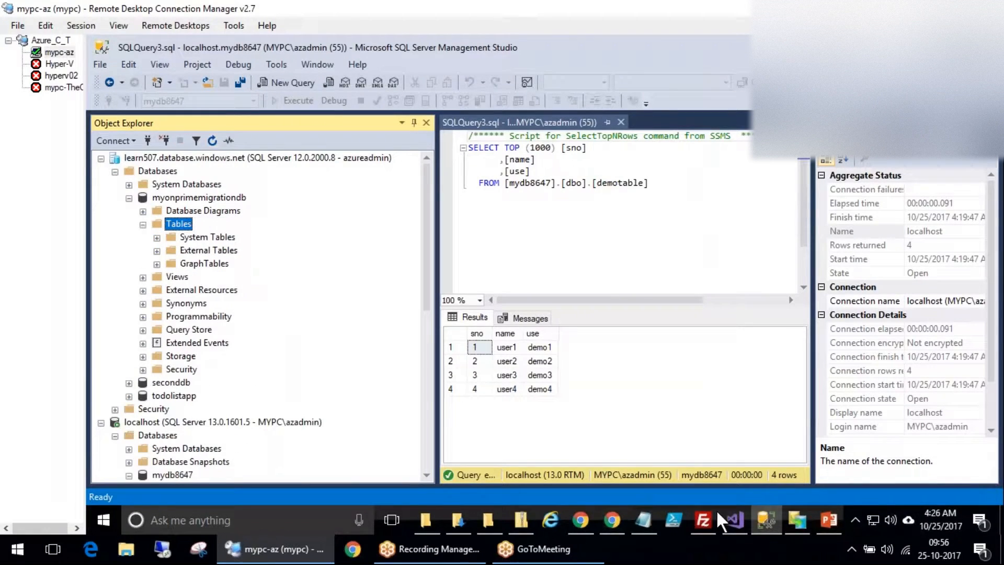
left_click(797, 518)
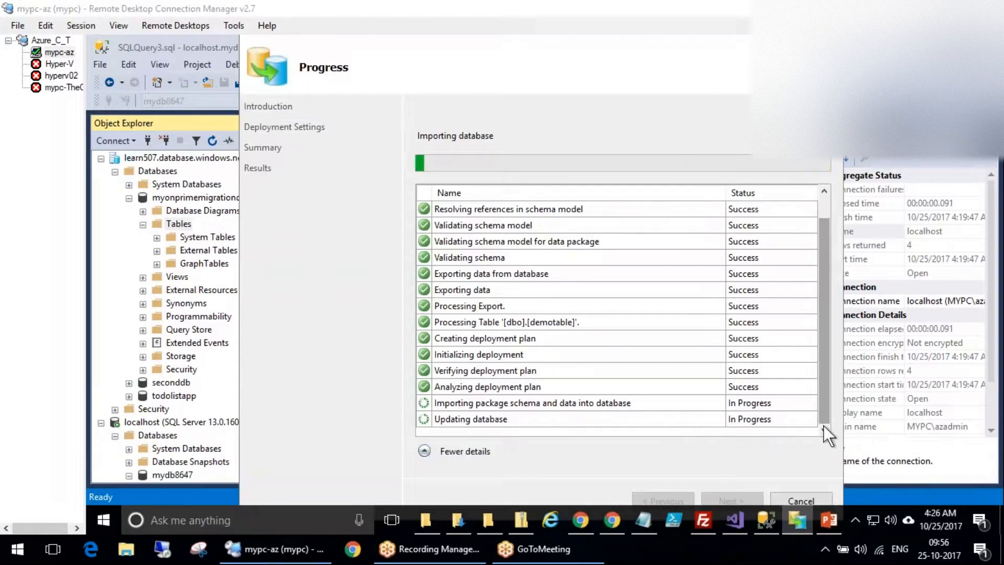
left_click_drag(826, 406, 833, 428)
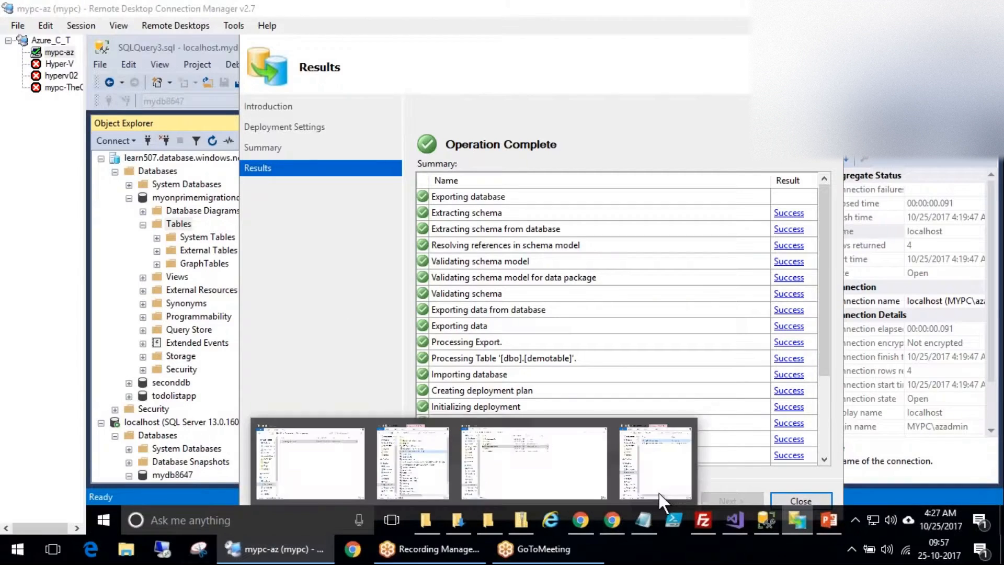
Review the all-Success results and close the Deploy Database wizard.
left_click(828, 448)
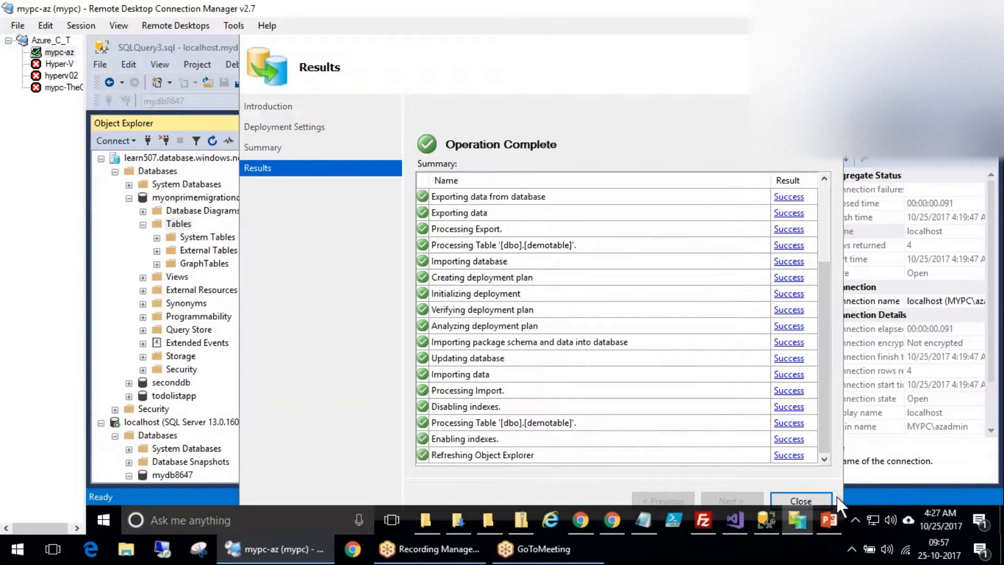
left_click(817, 501)
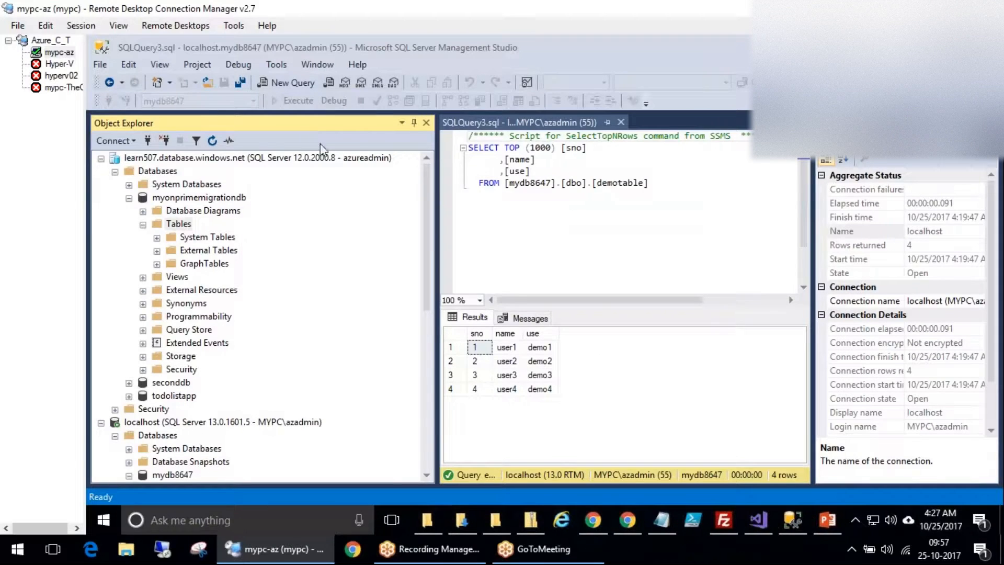
Refresh myonprimemigrationdb and run Select Top 1000 Rows on dbo.demotable, showing user1–user4 with demo1–demo4.
right_click(173, 224)
left_click(178, 196)
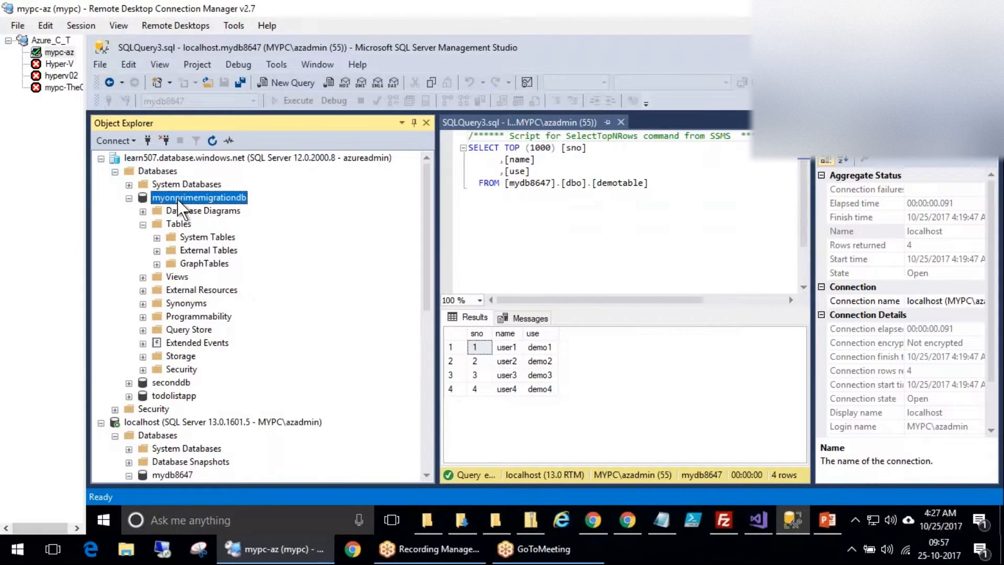
right_click(177, 199)
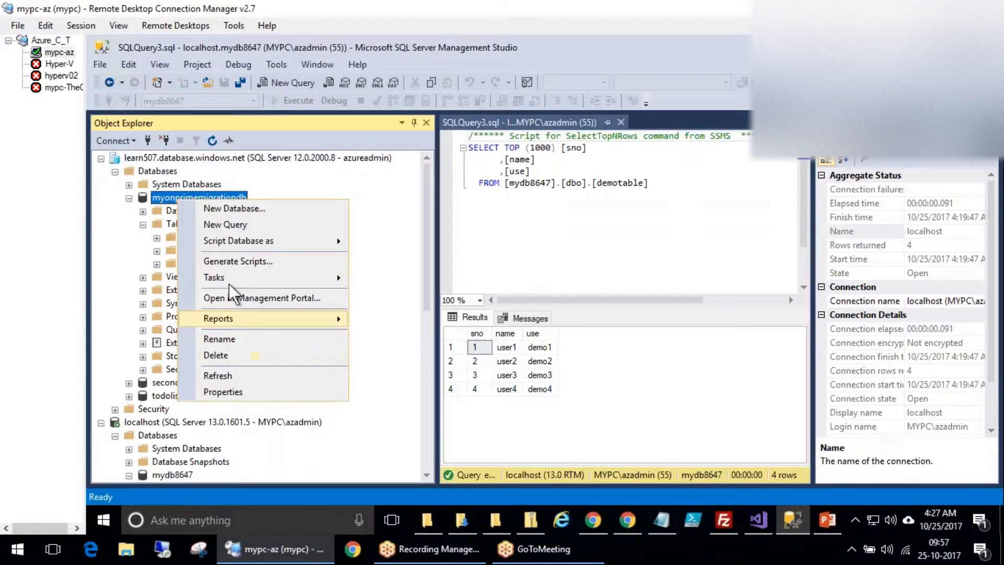
left_click(231, 373)
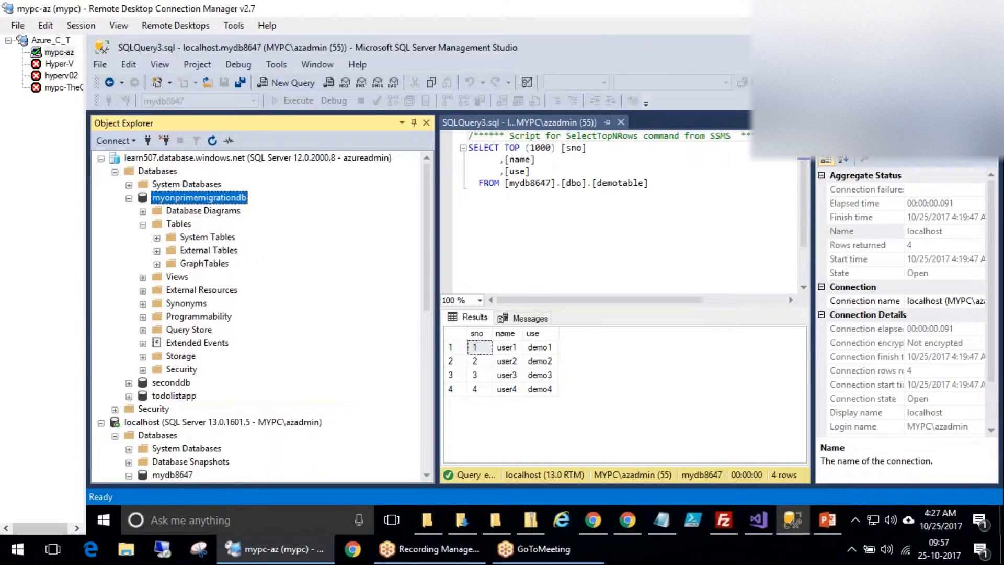
left_click(143, 224)
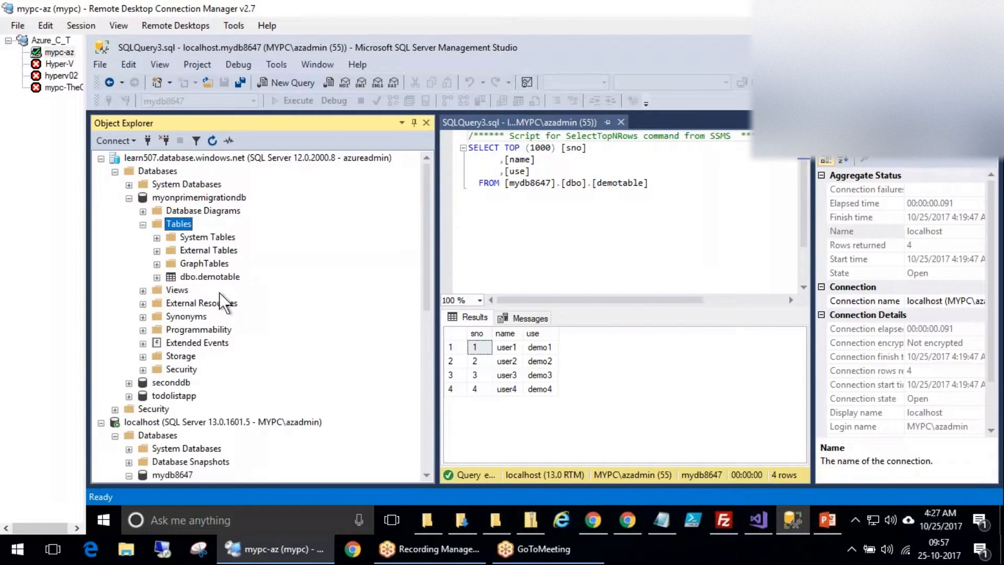
left_click(213, 277)
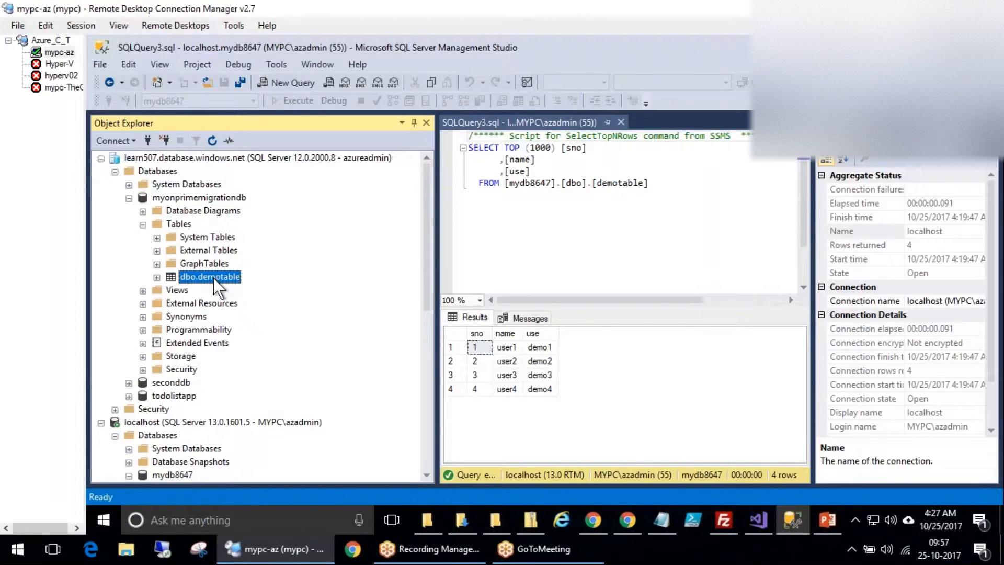
right_click(213, 278)
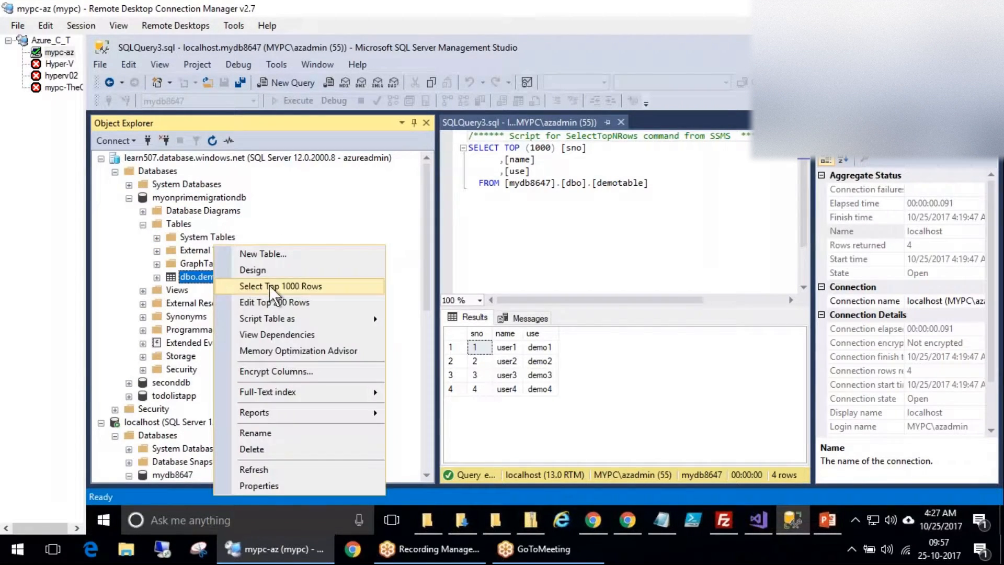
left_click(334, 286)
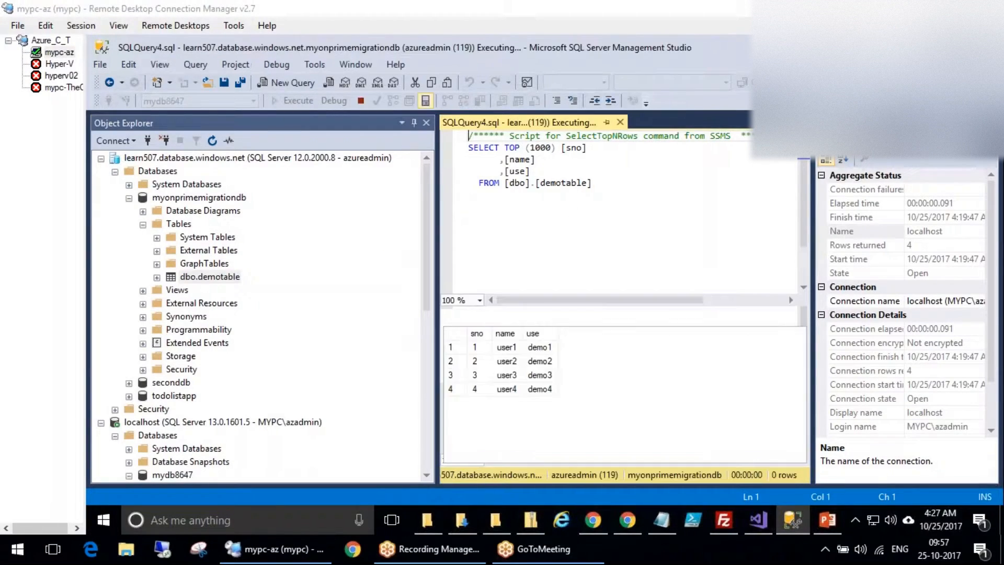
left_click(289, 101)
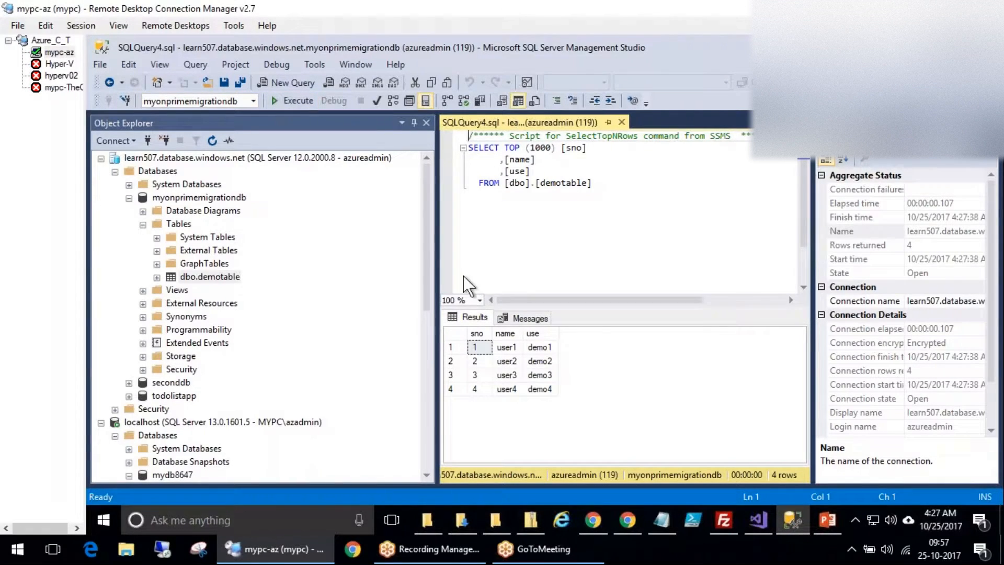
Refresh the Azure SQL databases list and open myonprimemigrationdb's Geo-Replication page.
left_click(594, 520)
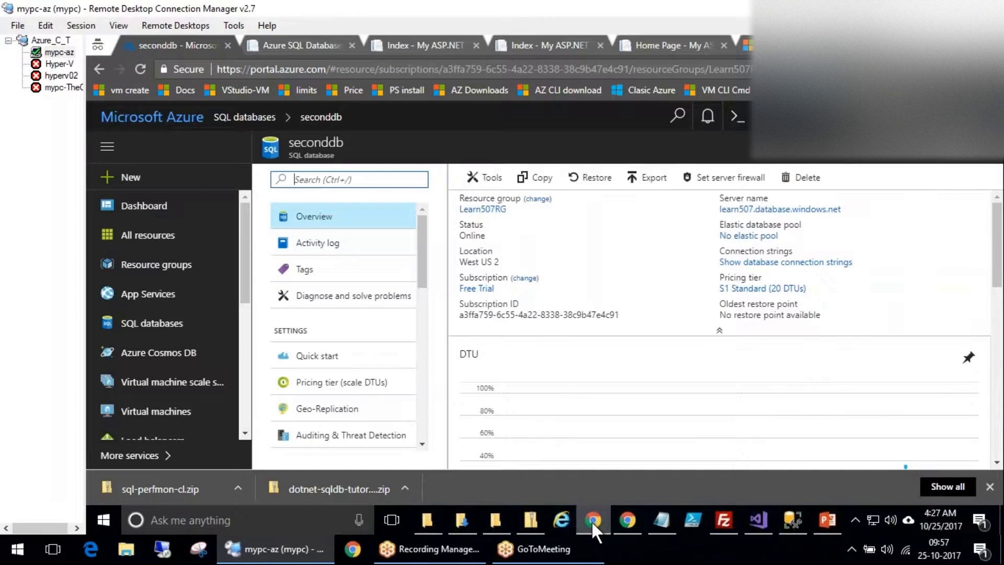
left_click(261, 118)
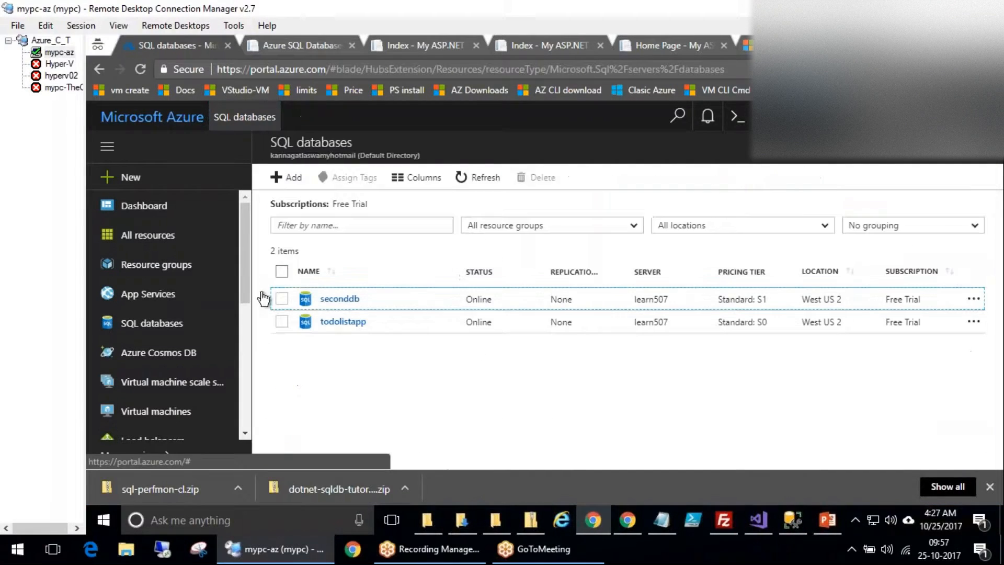
left_click(477, 177)
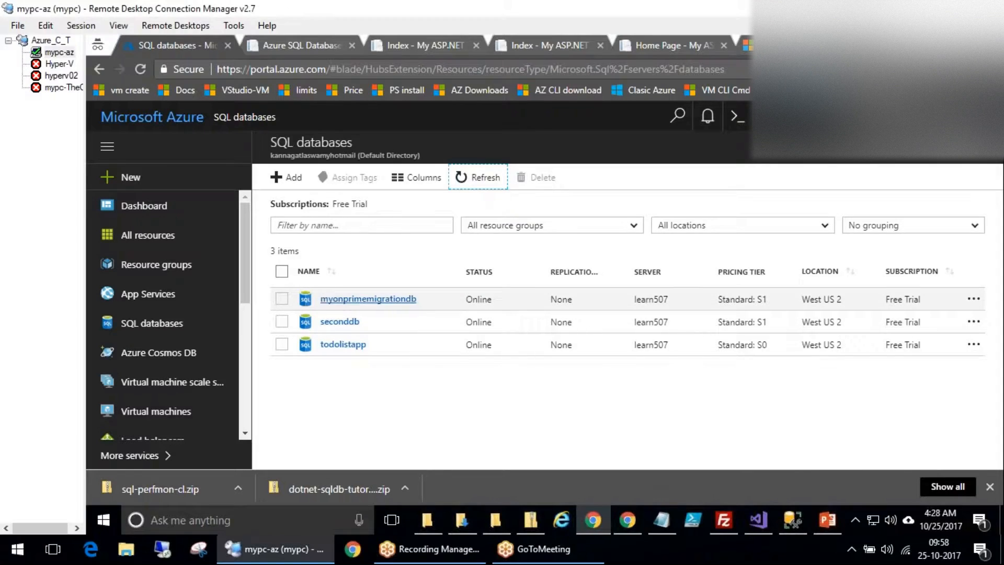
left_click(329, 297)
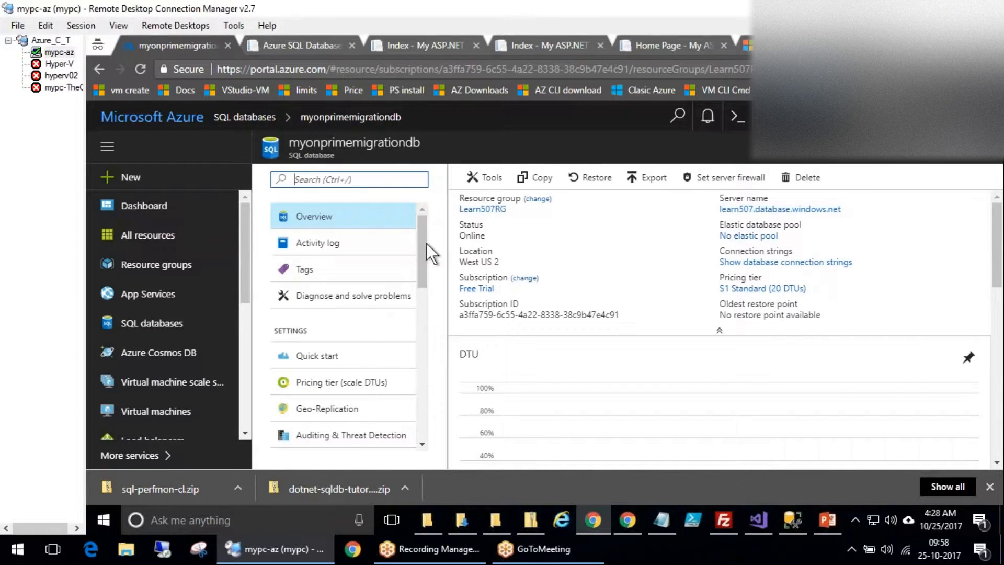
scroll(421, 262, "down", 3)
left_click(376, 279)
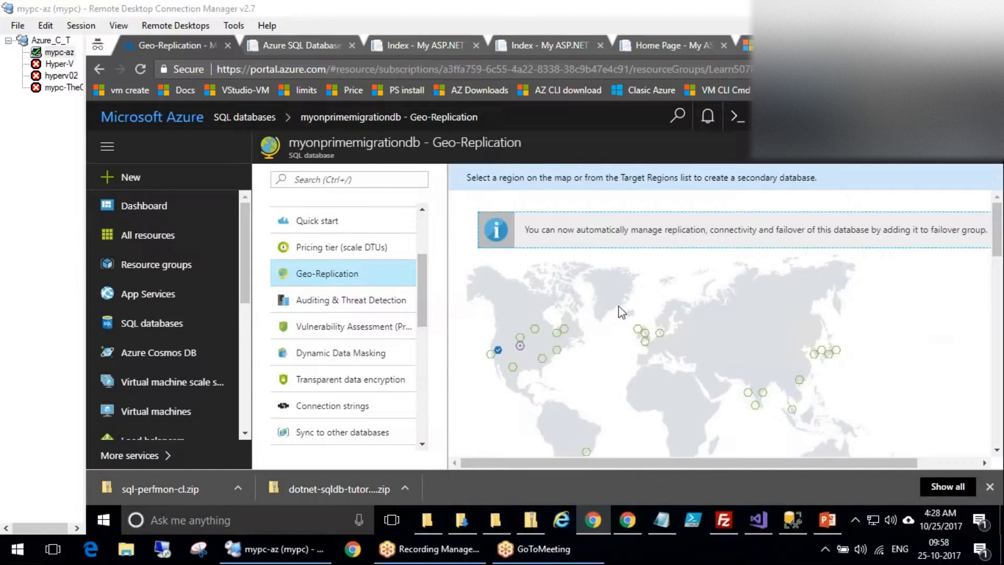
Choose Southeast Asia as the secondary region and name a new target server secondylearn507.
mouse_move(503, 355)
left_mouse_down()
mouse_move(496, 331)
mouse_move(522, 345)
left_mouse_up()
left_click(793, 409)
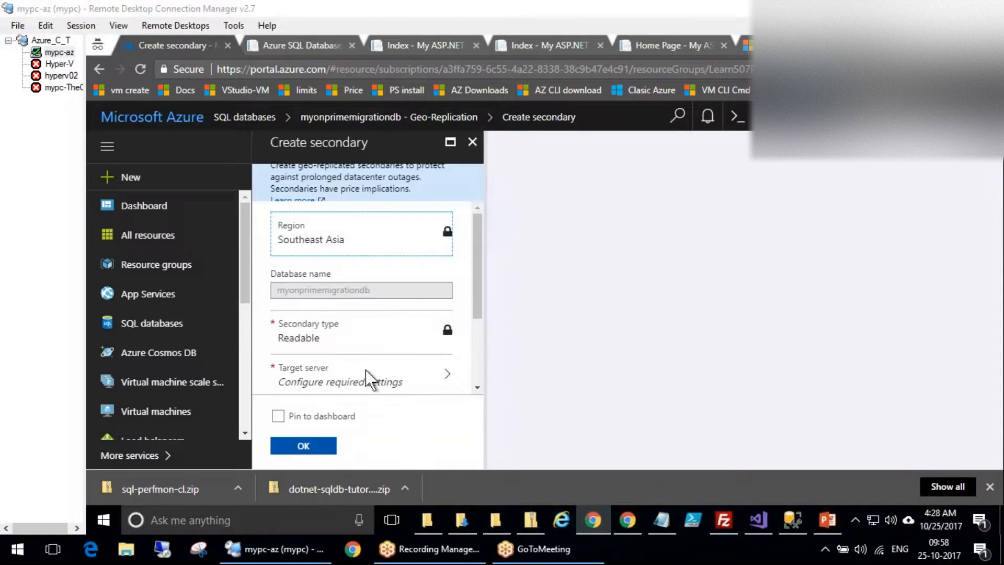
left_click(400, 371)
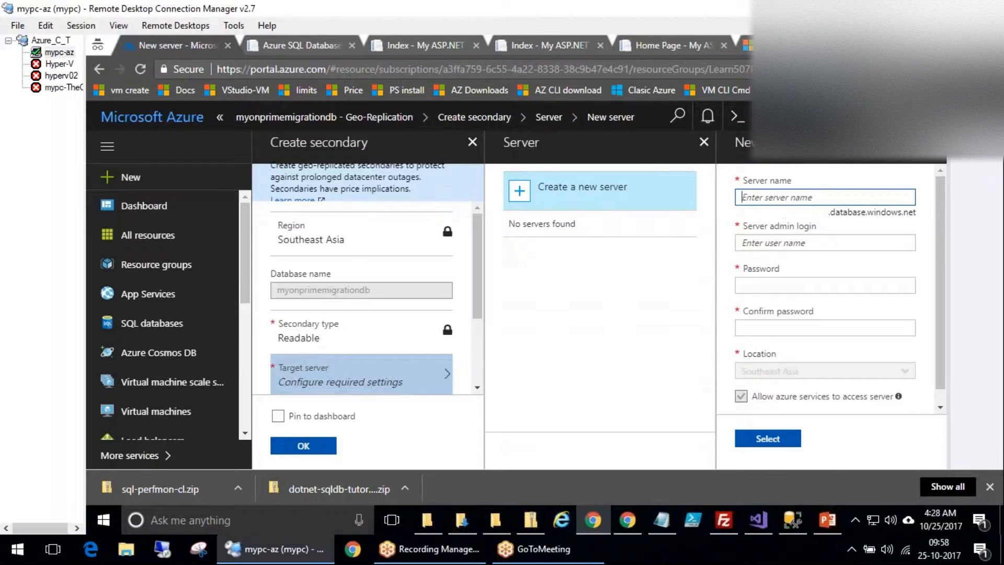
type("se")
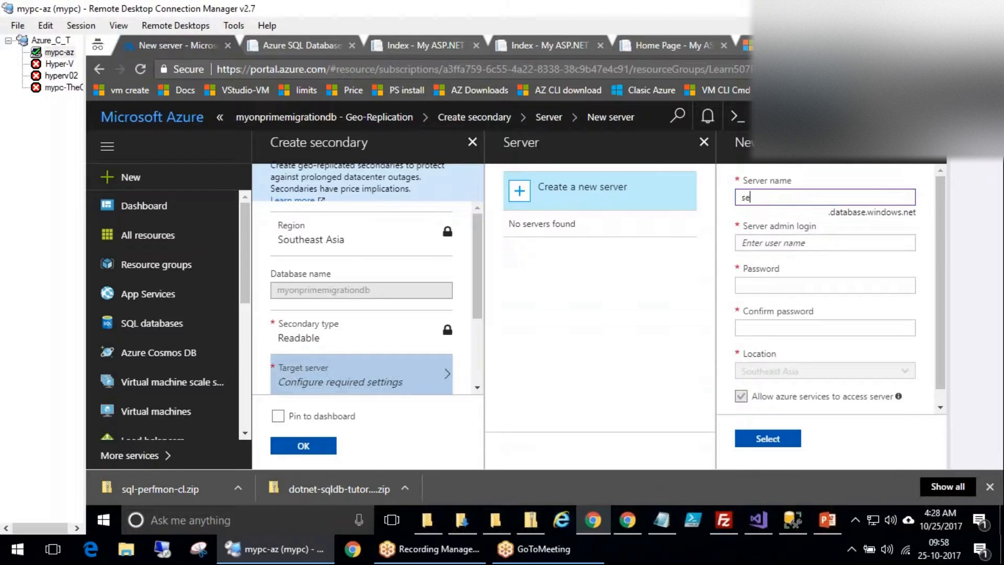
type("condaryd")
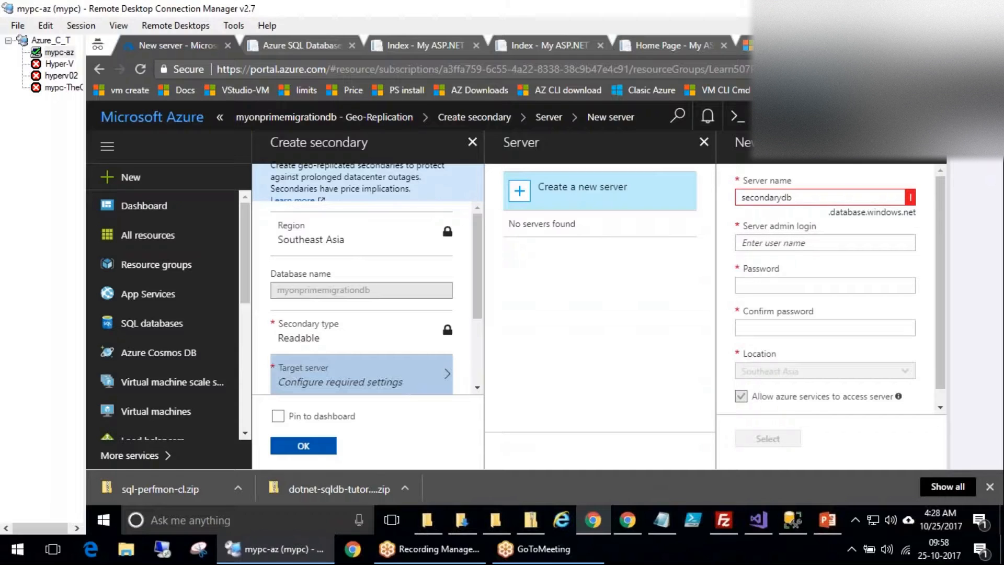
key("BackSpace")
key("BackSpace")
key("BackSpace")
key("BackSpace")
type("ylearn507")
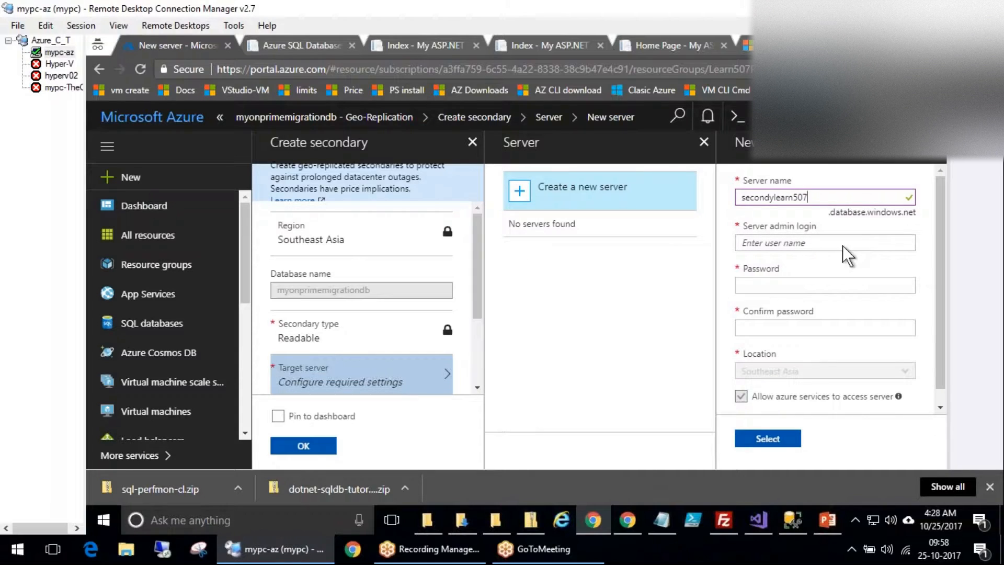
Fill in the server admin login and password, select the new server, and submit the secondary.
left_click(797, 241)
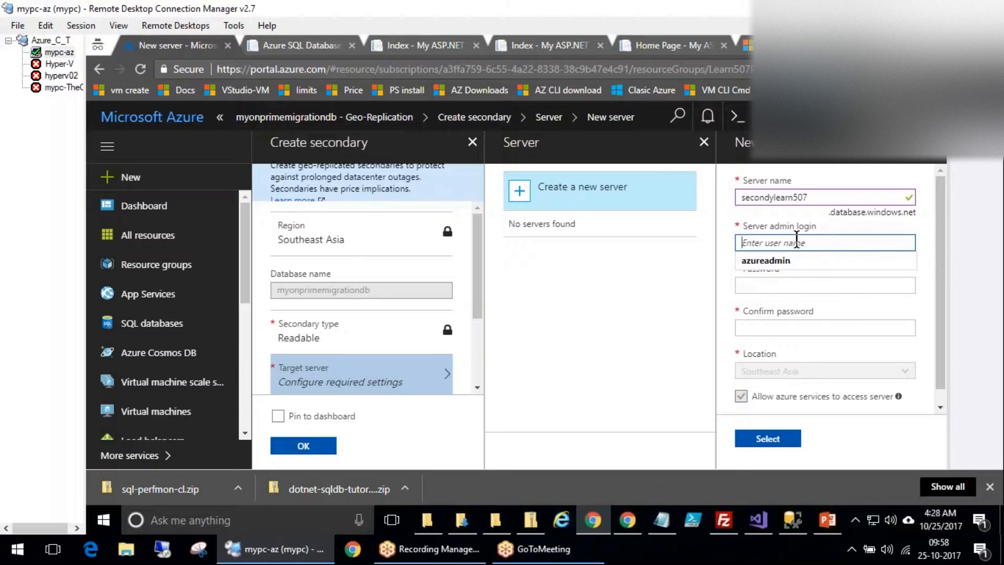
key("Down")
key("Tab")
key("Tab")
key("Down")
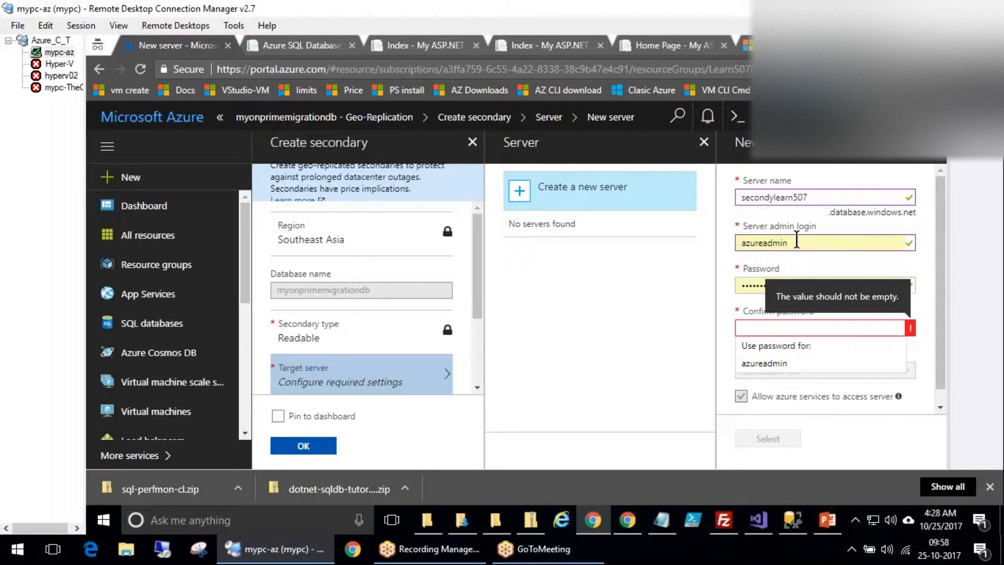
key("Return")
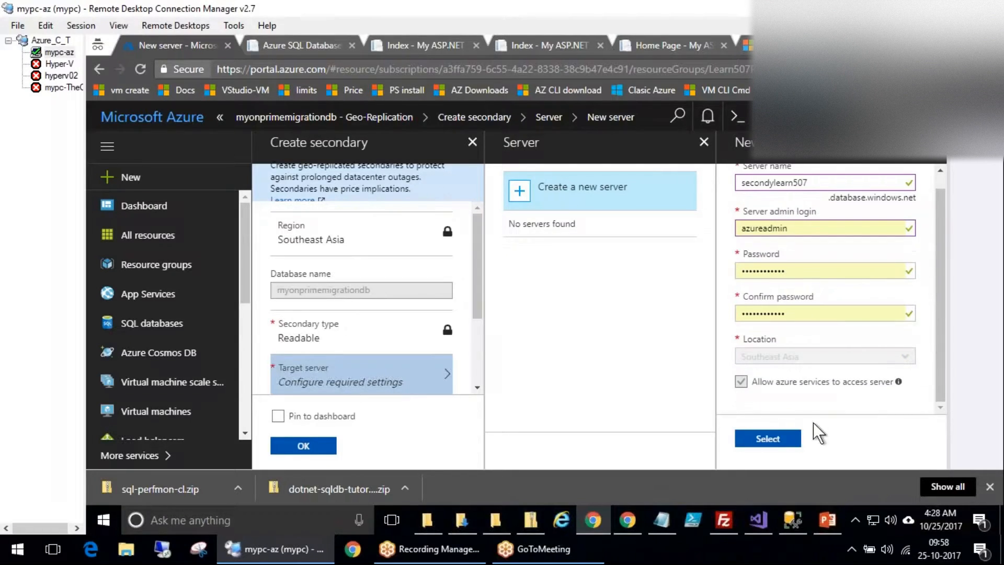
left_click(785, 442)
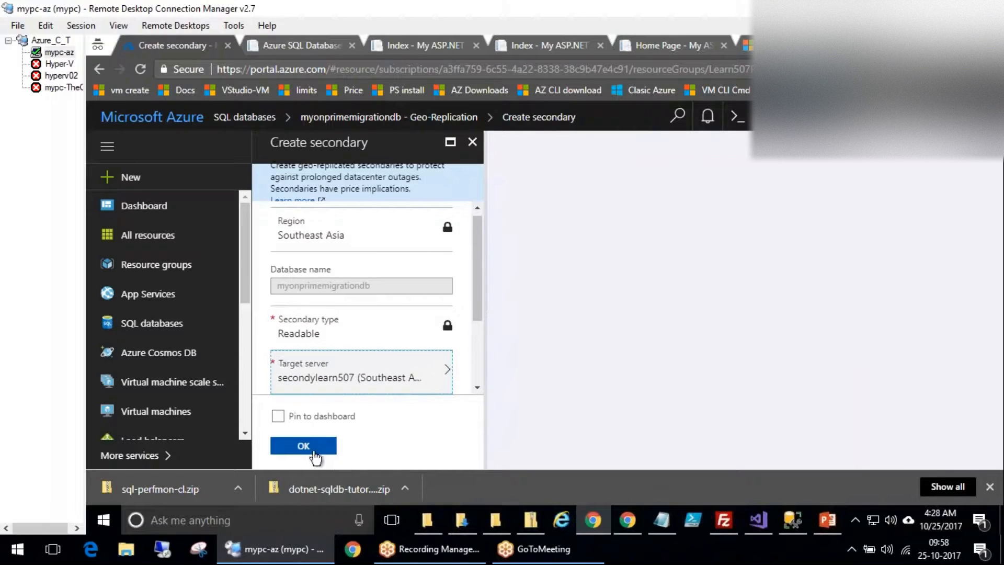
scroll(476, 352, "down", 5)
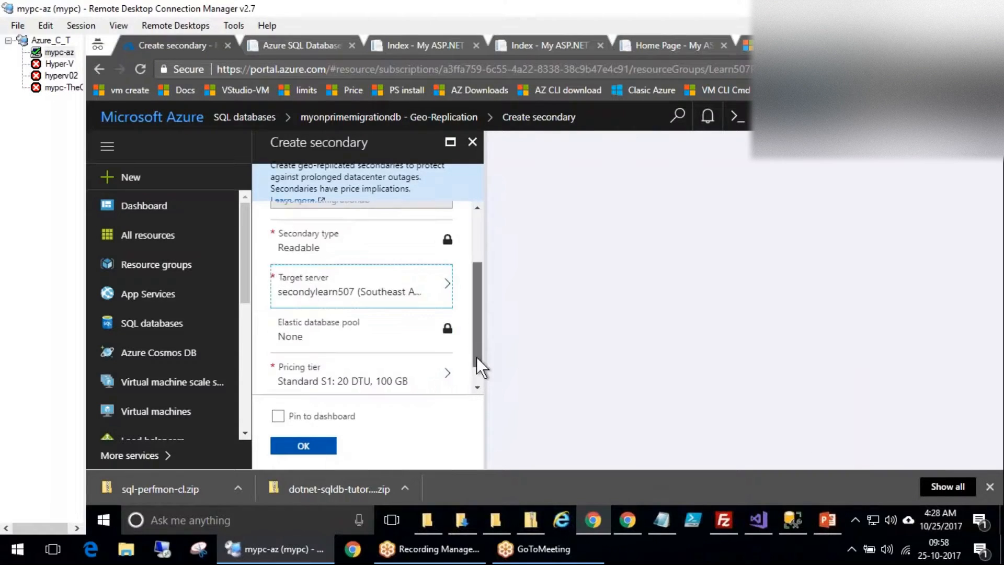
left_click(305, 449)
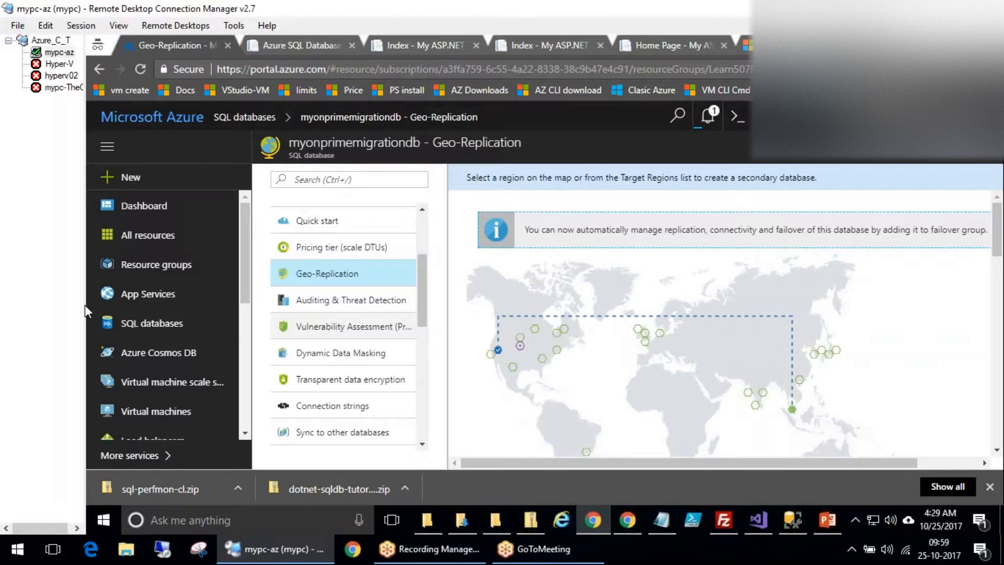
Select the Southeast Asia secondary on the map to review its link to the West US primary.
mouse_move(523, 297)
left_mouse_down()
mouse_move(448, 369)
mouse_move(489, 393)
mouse_move(574, 312)
left_mouse_up()
mouse_move(842, 372)
left_mouse_down()
mouse_move(745, 389)
mouse_move(803, 358)
left_mouse_up()
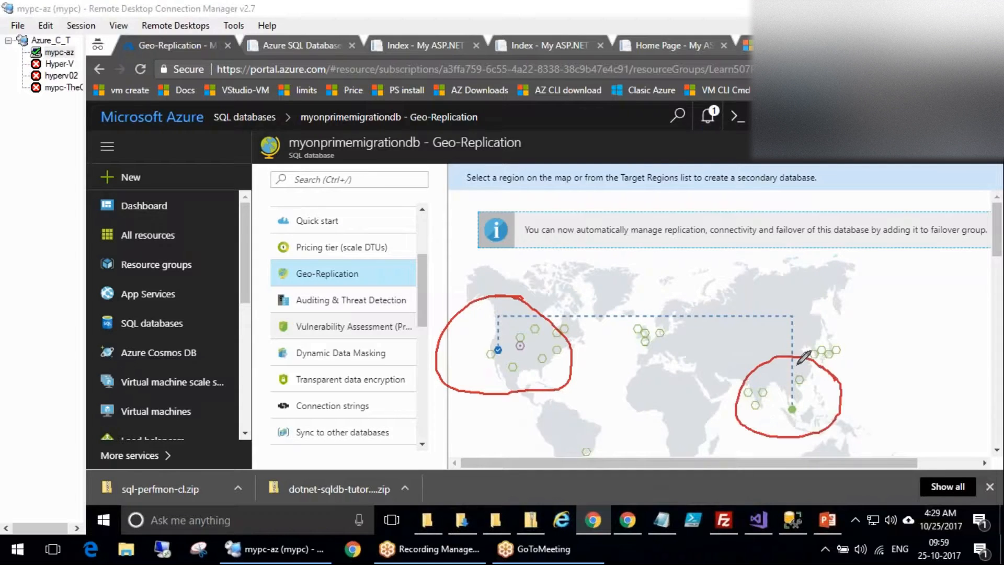
key("Escape")
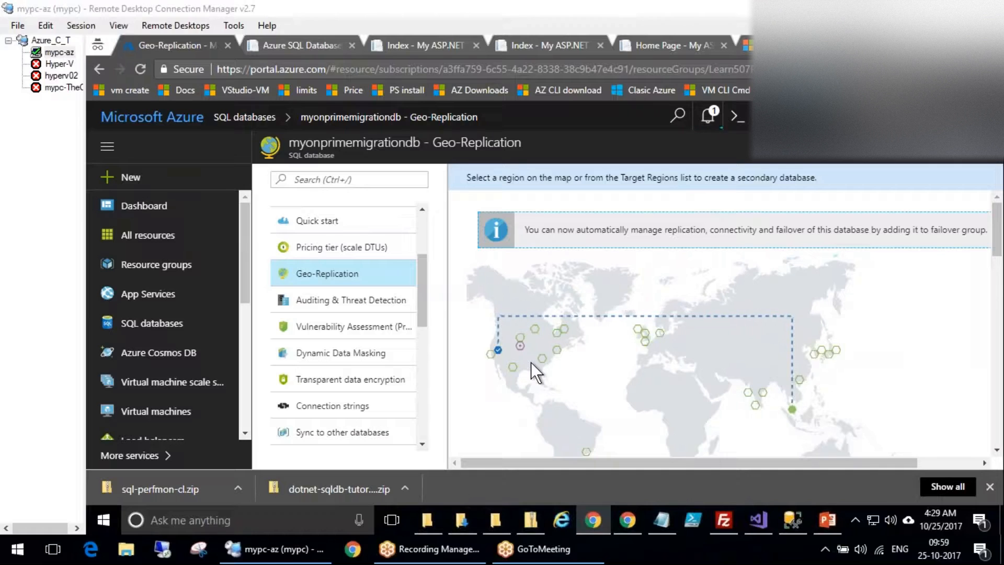
left_click(792, 410)
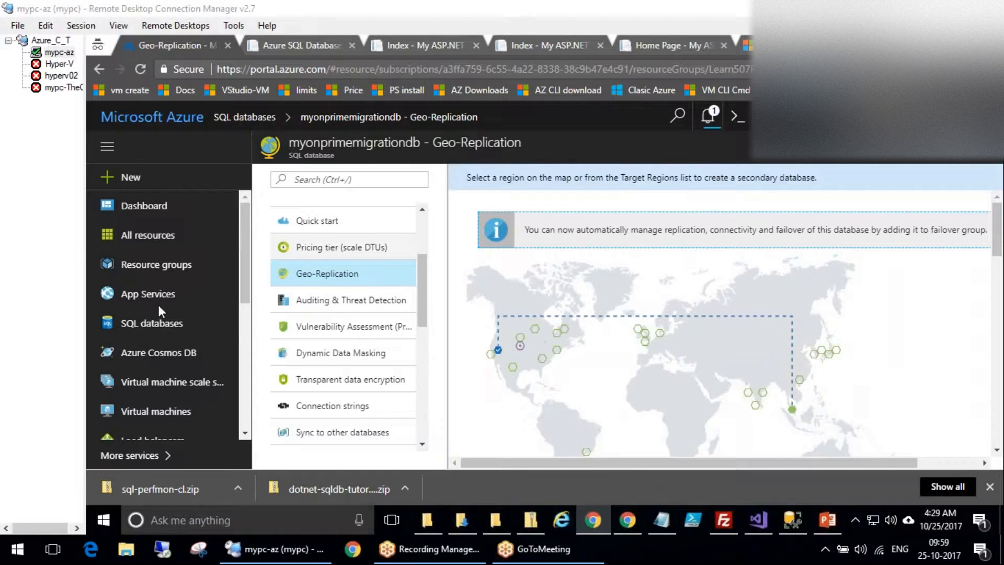
left_click(519, 339)
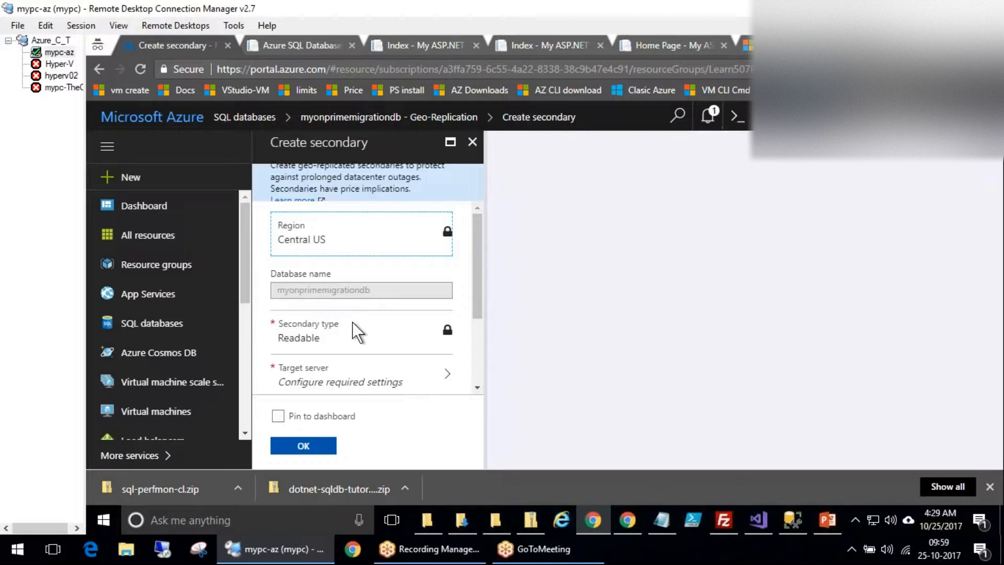
scroll(347, 363, "down", 3)
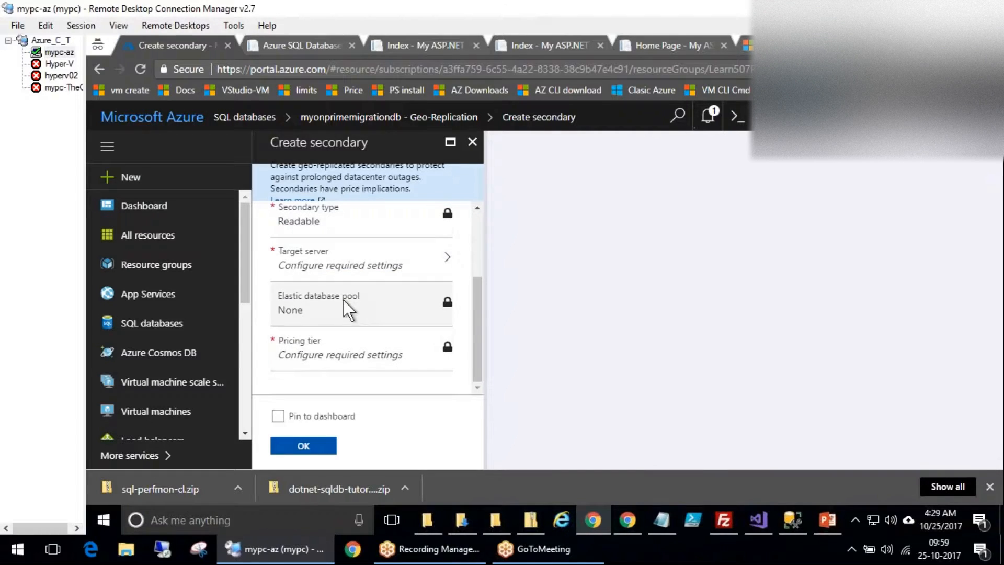
left_click(349, 263)
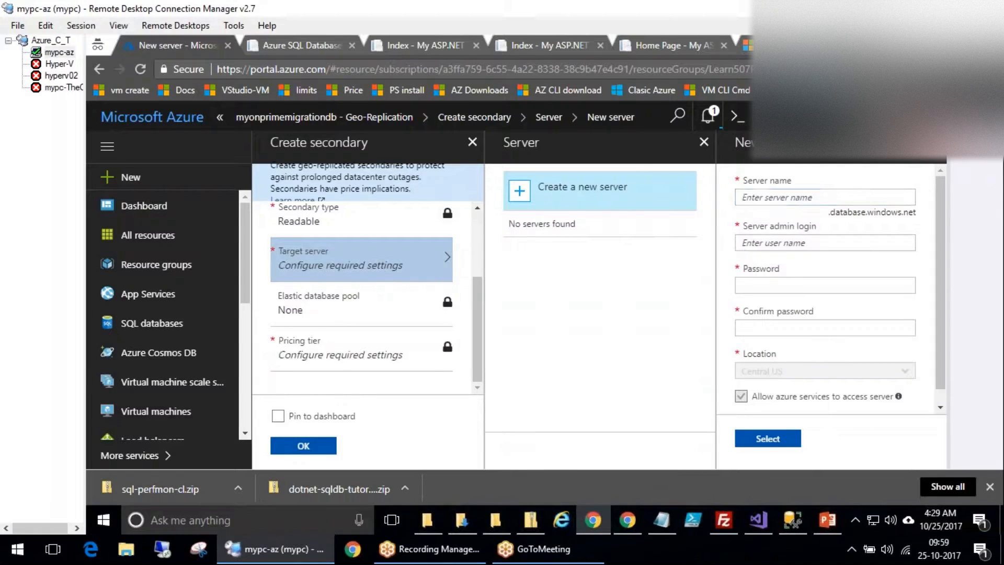
left_click(936, 142)
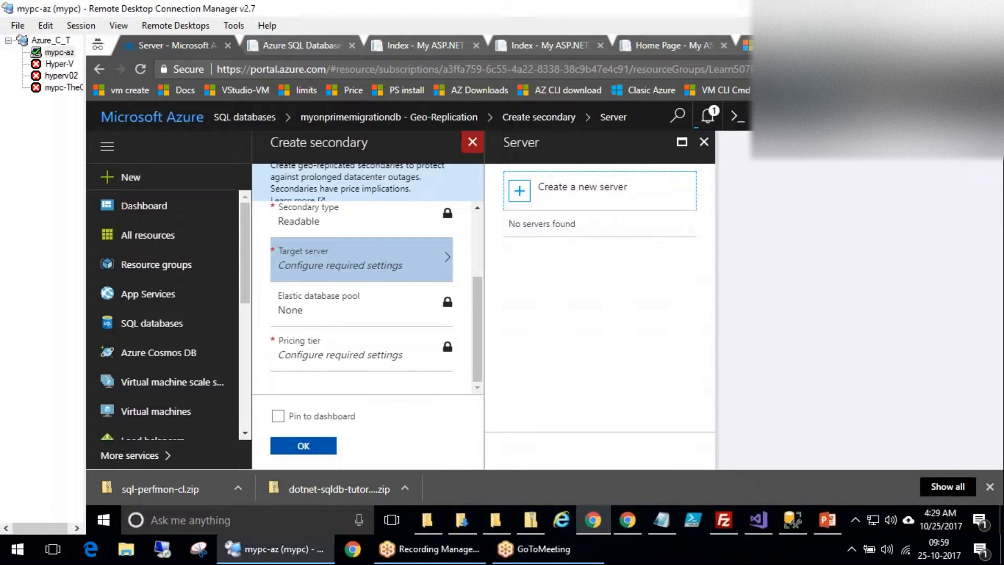
left_click(472, 142)
left_click(604, 147)
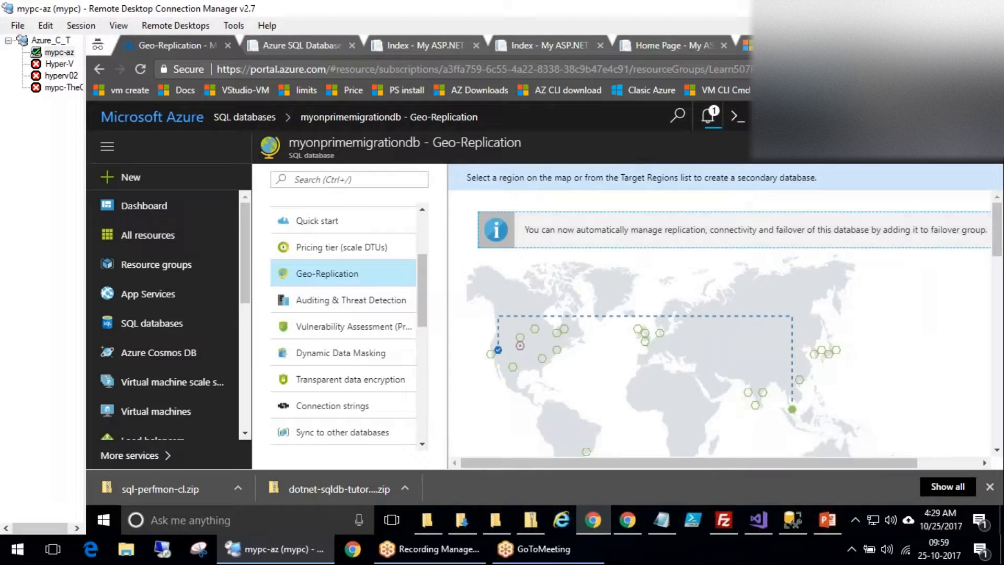
left_click_drag(420, 271, 420, 275)
Compare Standard DTU levels from S0 to S3 and set maximum storage to 50 GB.
left_click(342, 235)
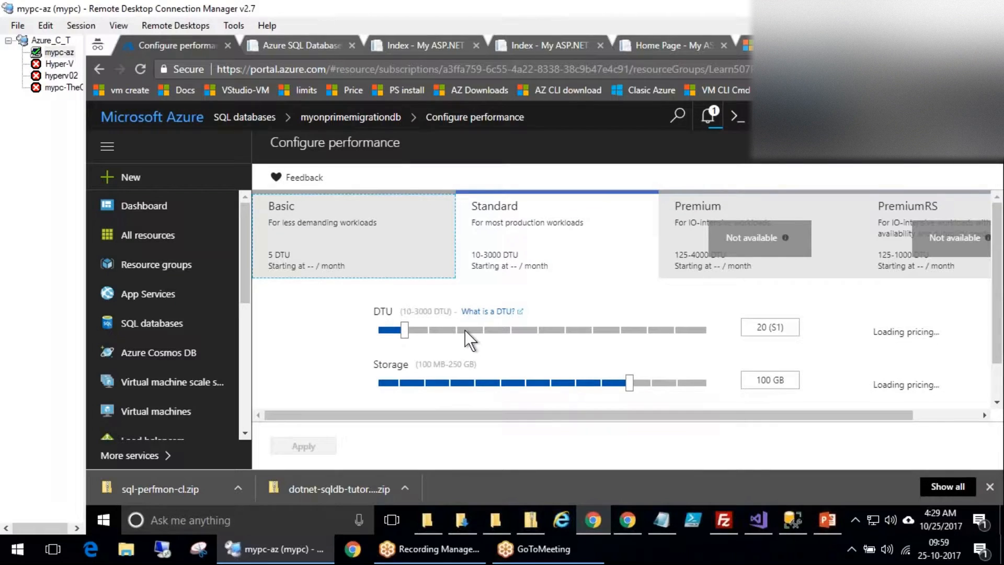
left_click_drag(464, 327, 541, 328)
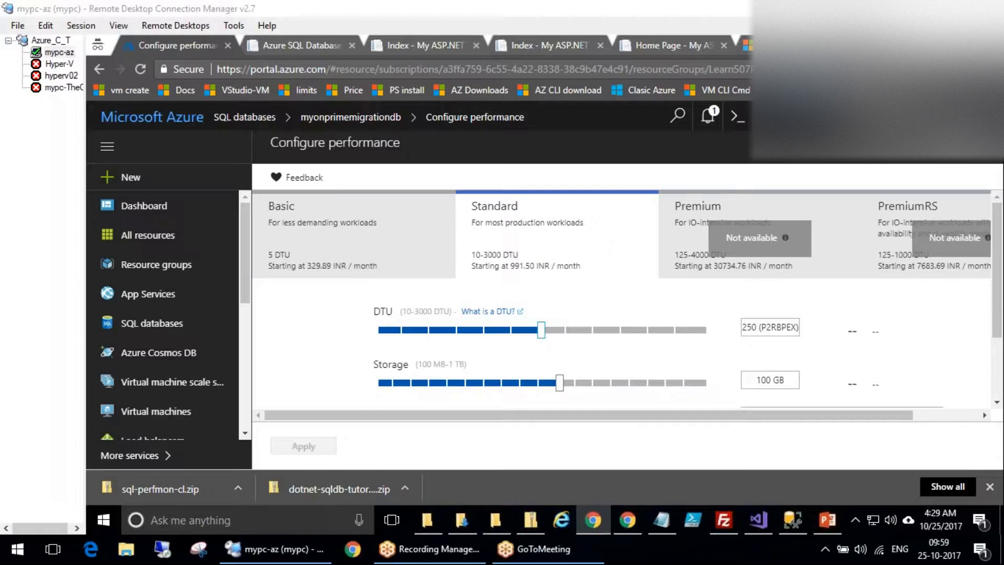
left_click(466, 332)
left_click(414, 331)
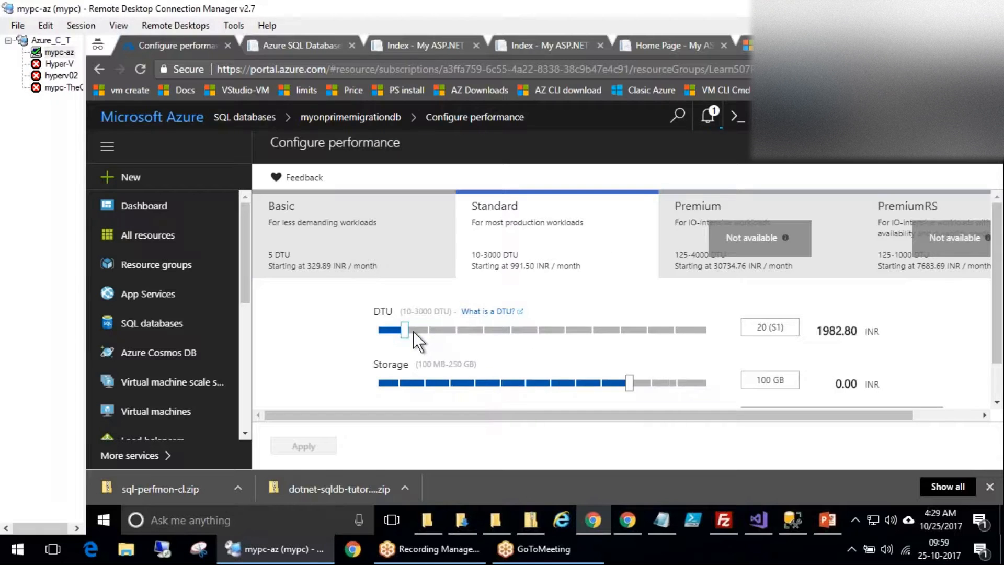
left_click(389, 330)
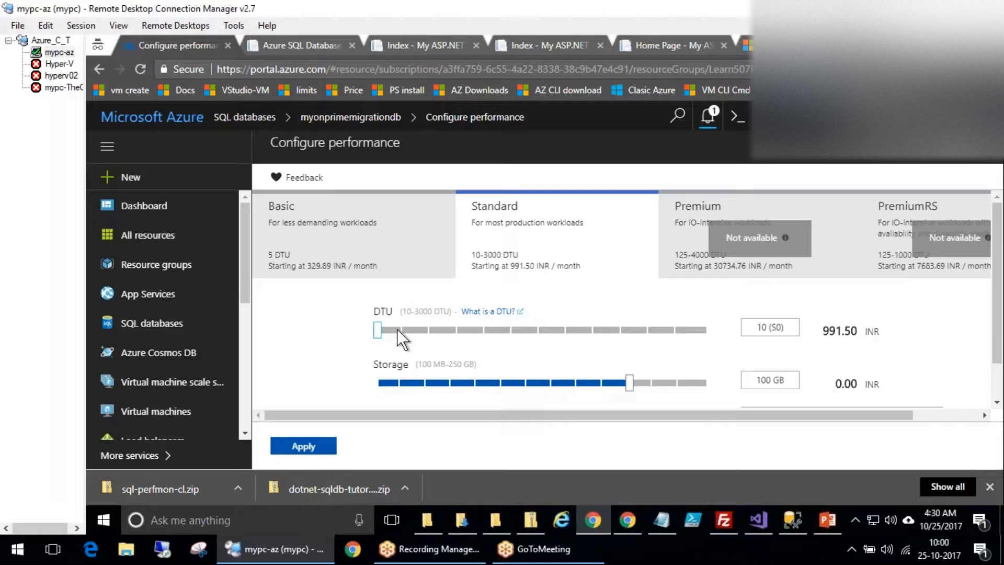
left_click(397, 329)
left_click(424, 329)
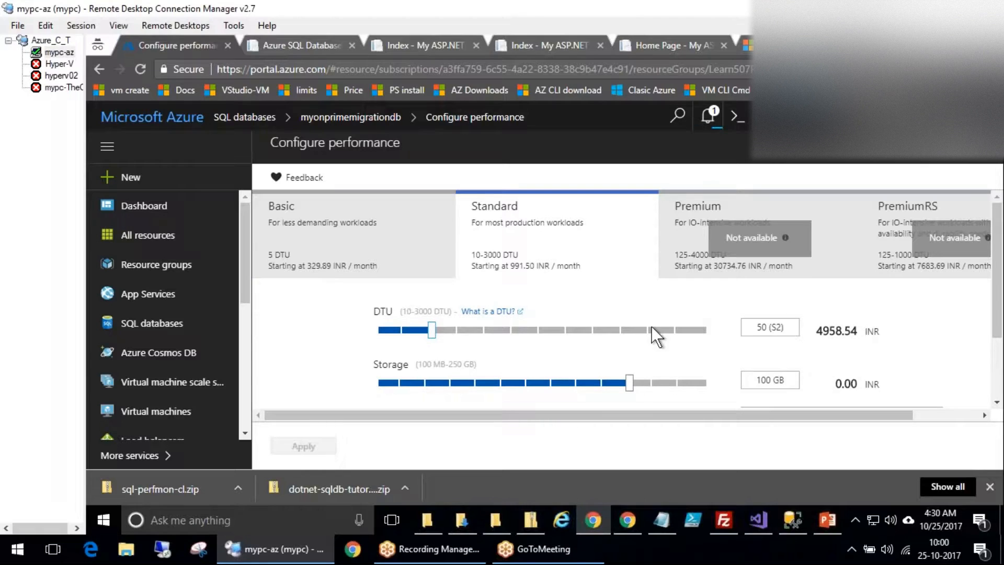
left_click_drag(529, 387, 445, 383)
left_click(517, 379)
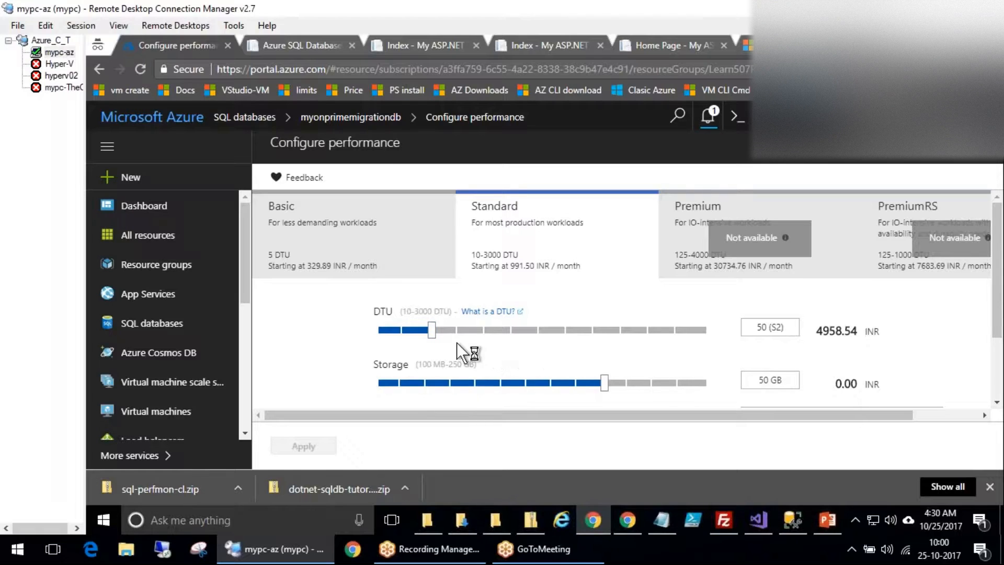
Raise to 400 DTUs (S6) and review the 19830.06 INR monthly cost and Free Trial warning.
left_click(446, 330)
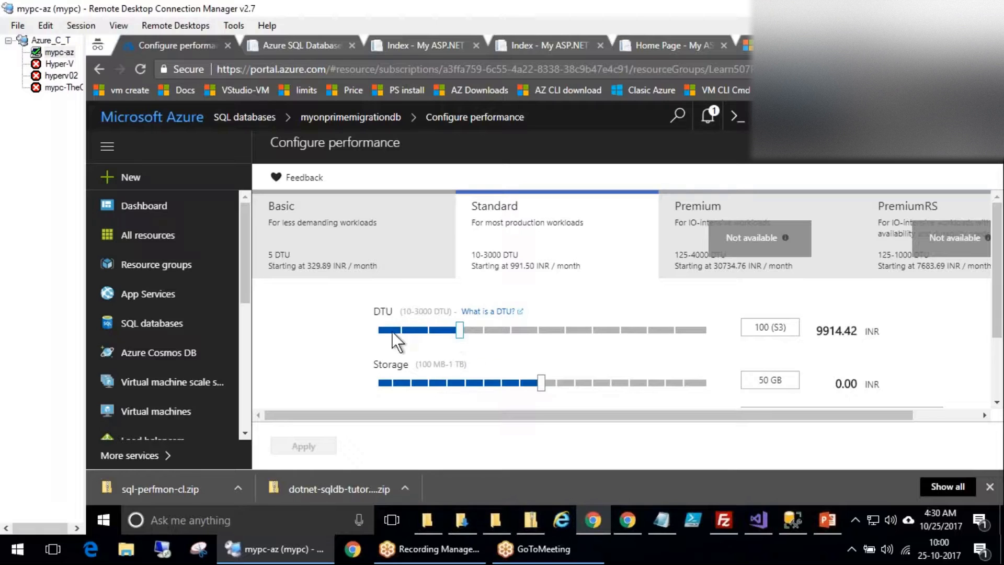
left_click(373, 330)
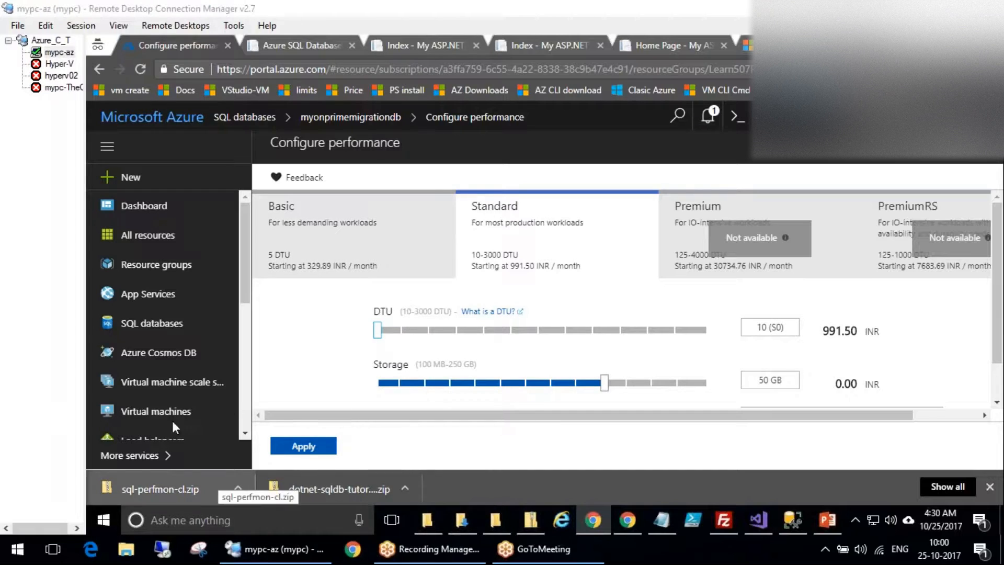
left_click(570, 331)
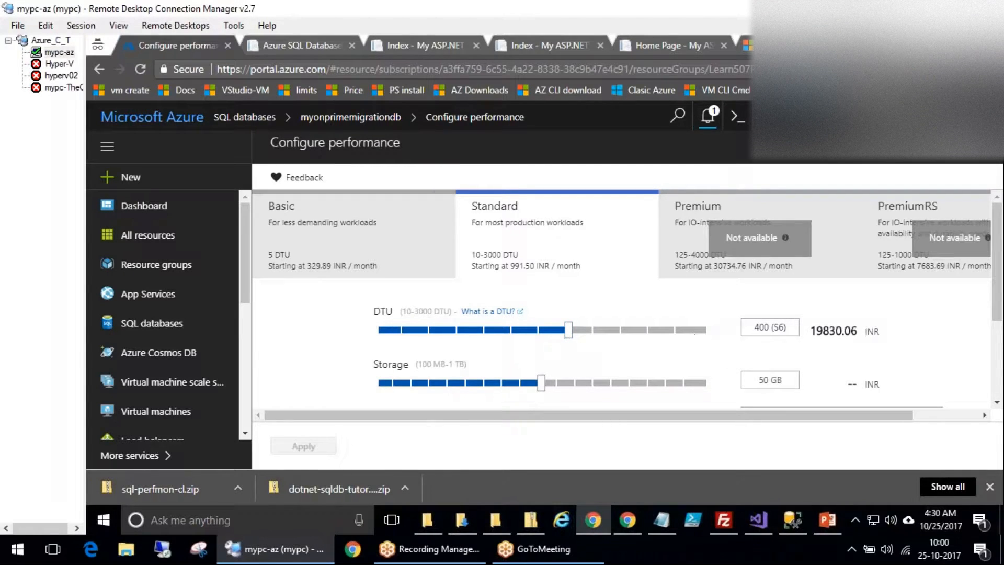
scroll(998, 335, "down", 3)
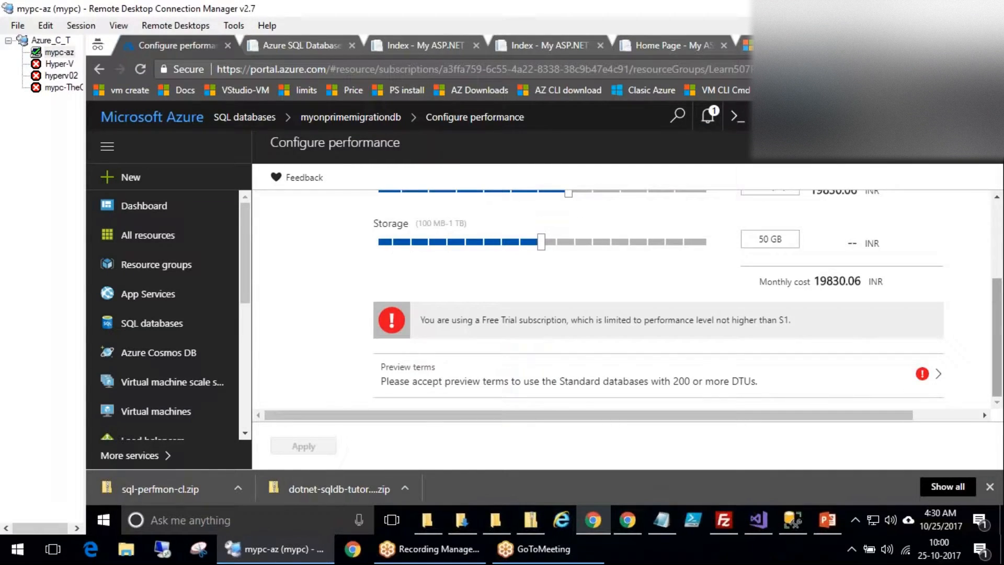
mouse_move(832, 318)
left_mouse_down()
mouse_move(313, 313)
mouse_move(829, 329)
left_mouse_up()
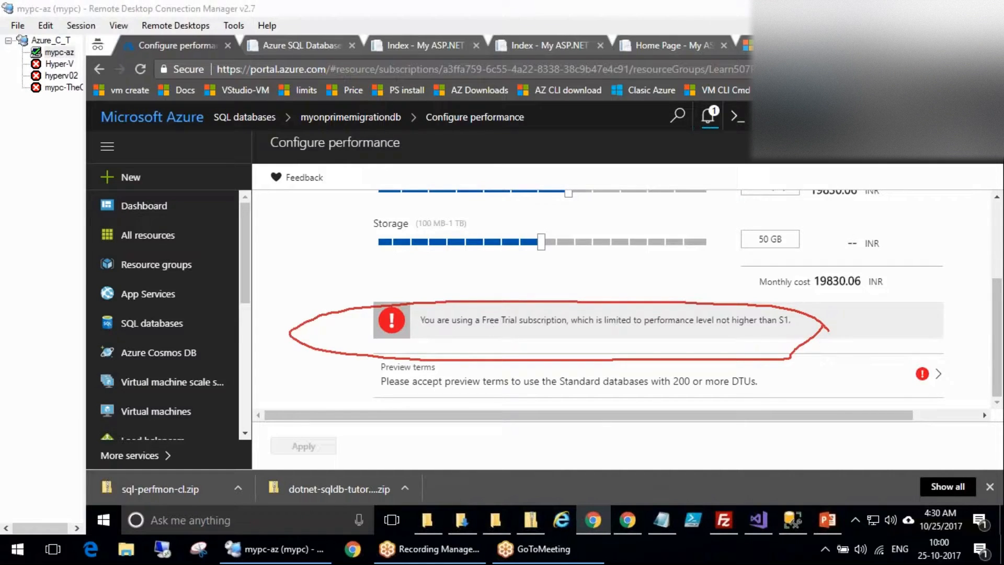
key("Escape")
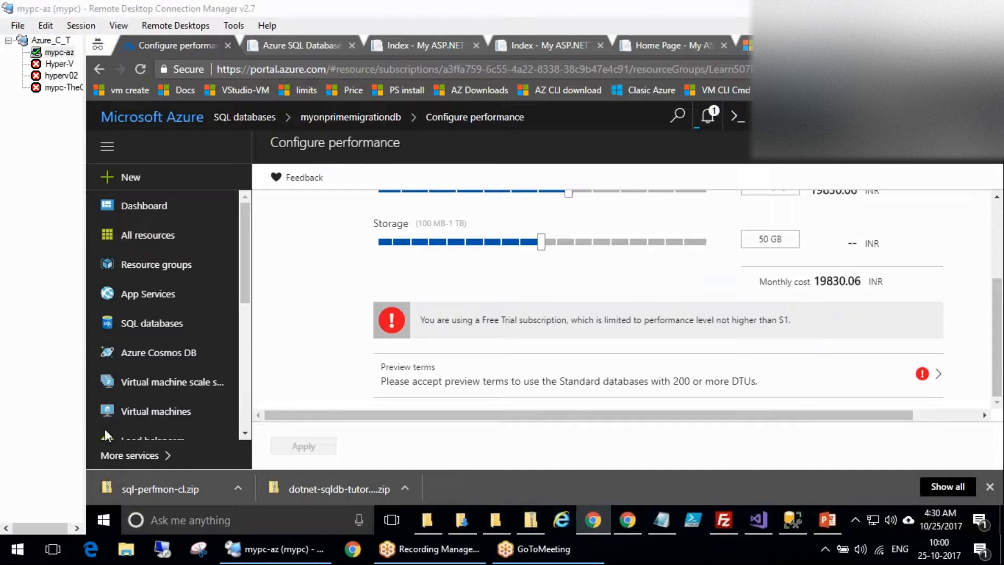
left_click(398, 374)
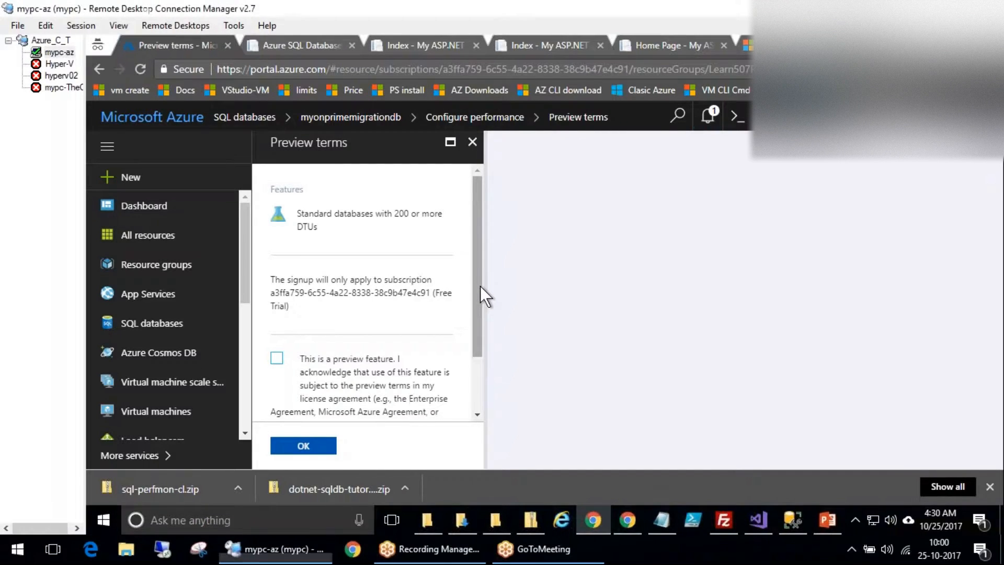
Close the 200+ DTU preview terms unaccepted and return to the database, discarding the performance edits.
left_click_drag(477, 305, 480, 361)
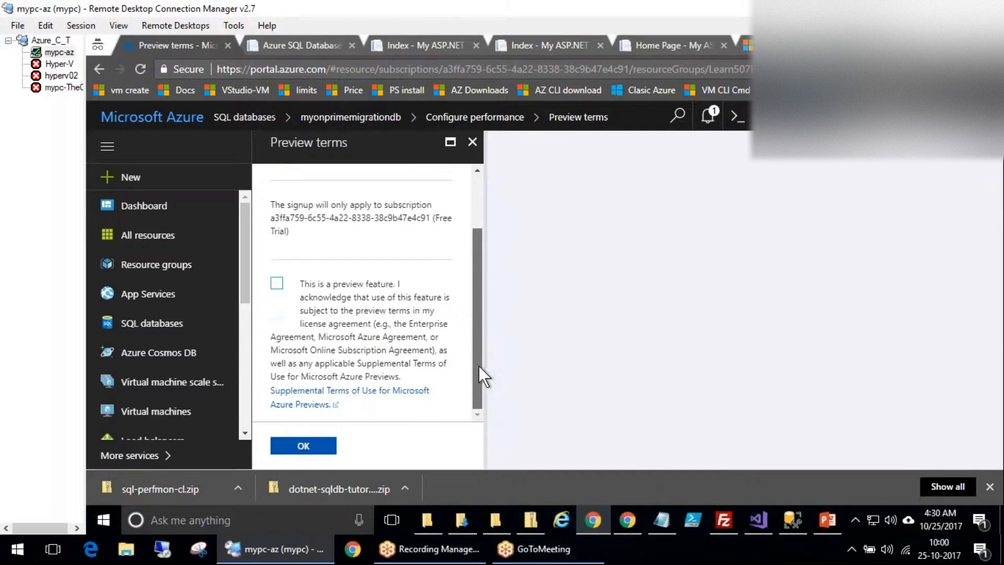
scroll(478, 309, "up", 2)
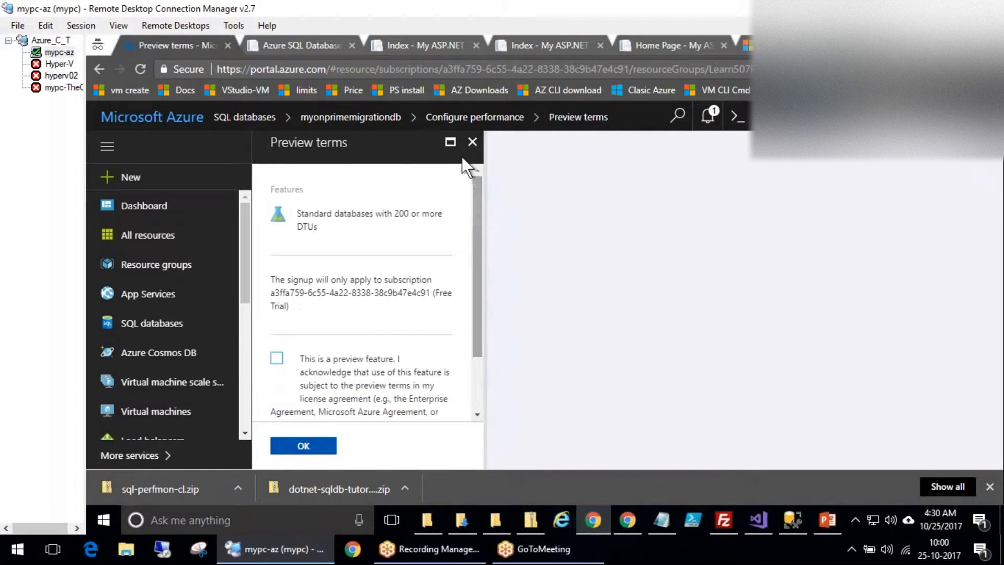
left_click(472, 142)
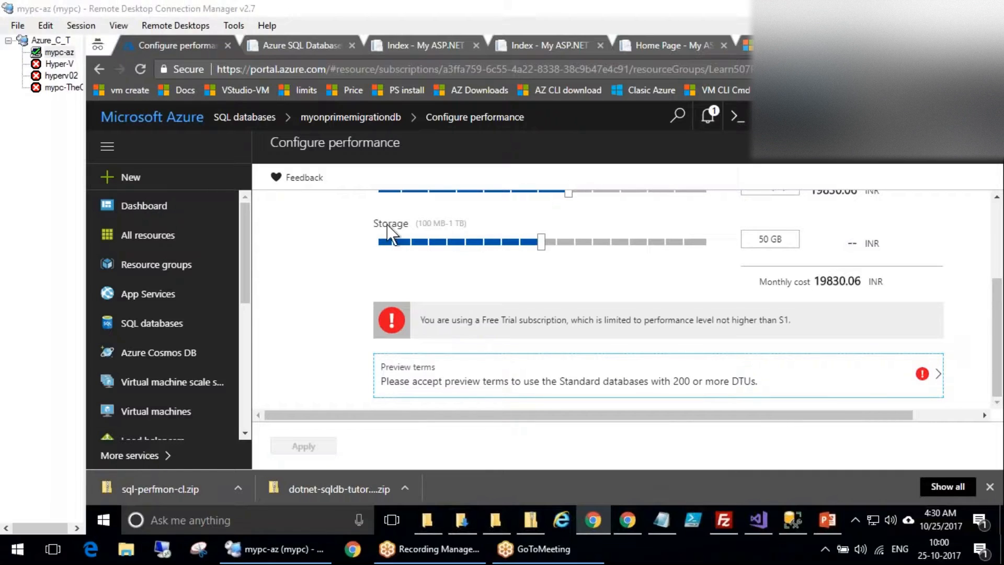
left_click(342, 117)
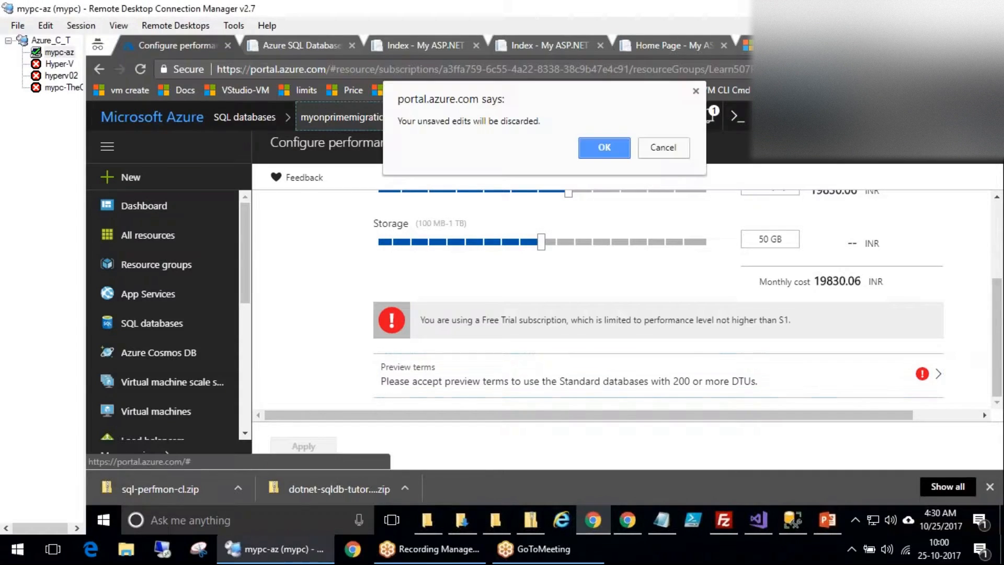
left_click(599, 144)
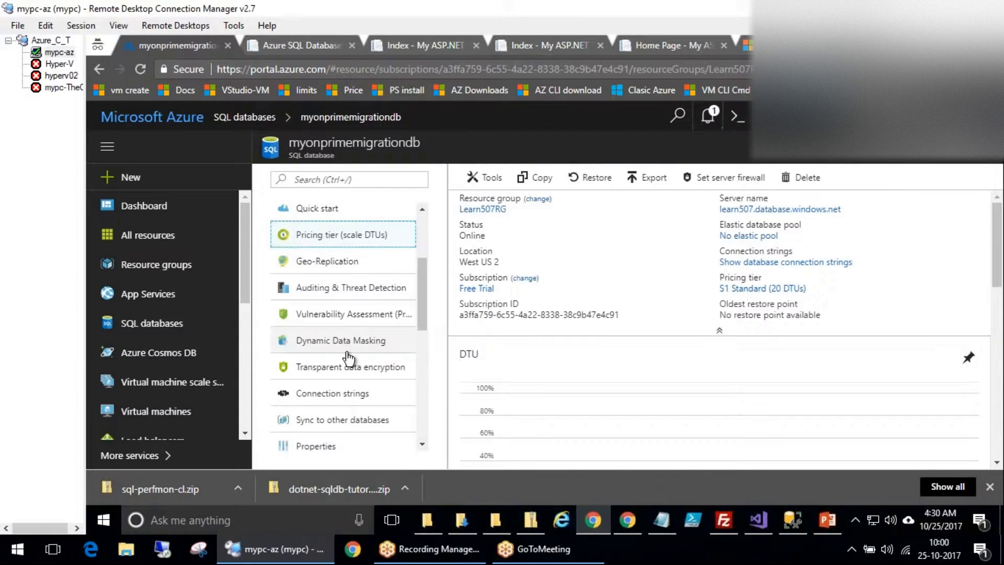
Reopen Geo-Replication and start a Readable secondary of myonprimemigrationdb in Southeast Asia.
left_click(327, 261)
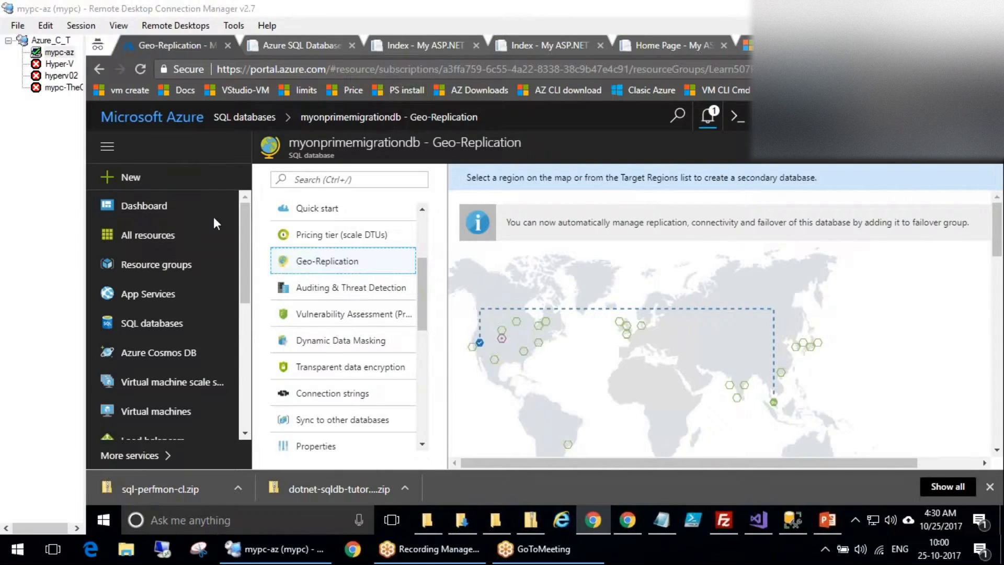
left_click_drag(390, 231, 422, 208)
left_click_drag(372, 261, 419, 228)
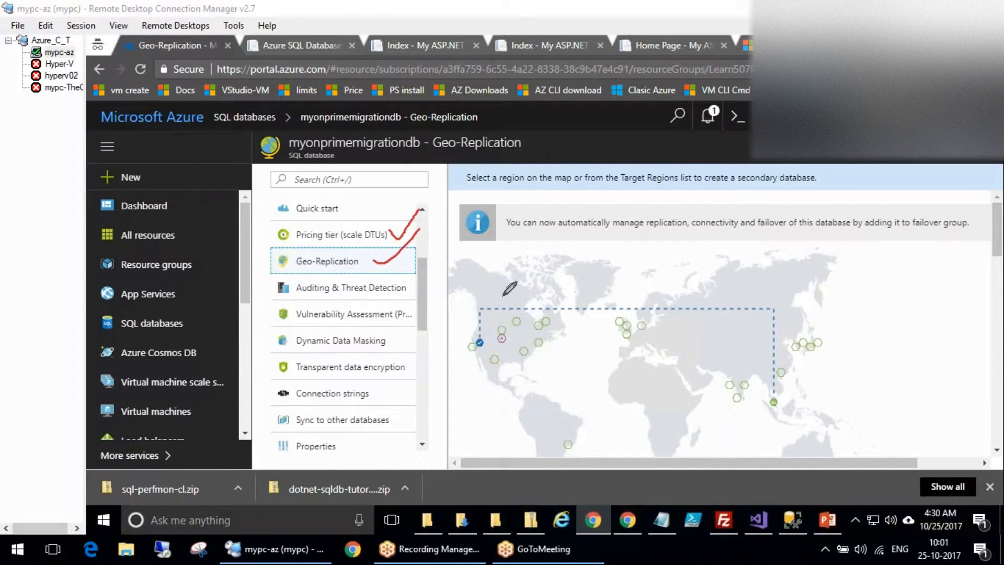
left_click_drag(479, 329, 786, 269)
mouse_move(907, 296)
left_mouse_down()
mouse_move(817, 401)
mouse_move(803, 392)
left_mouse_up()
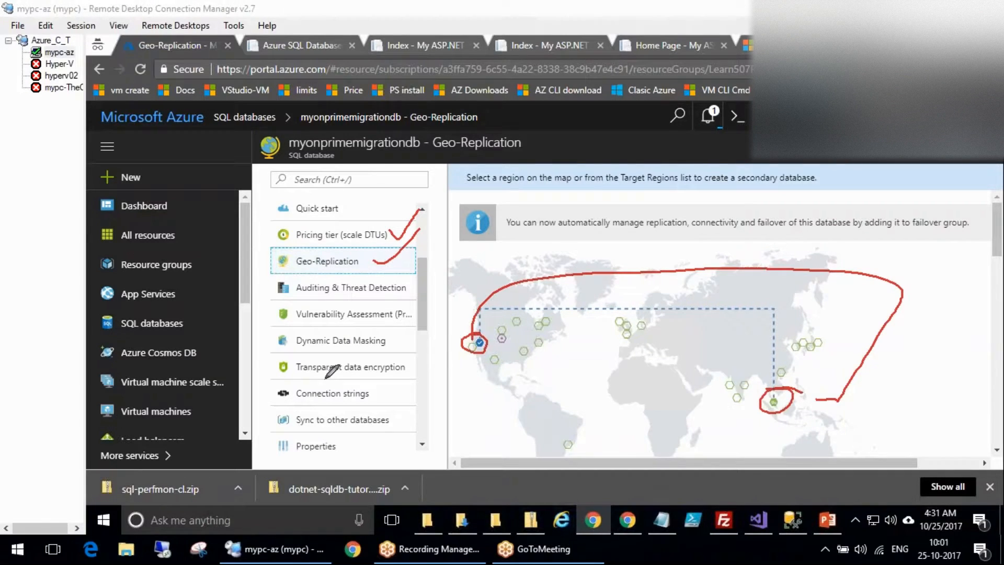
key("Escape")
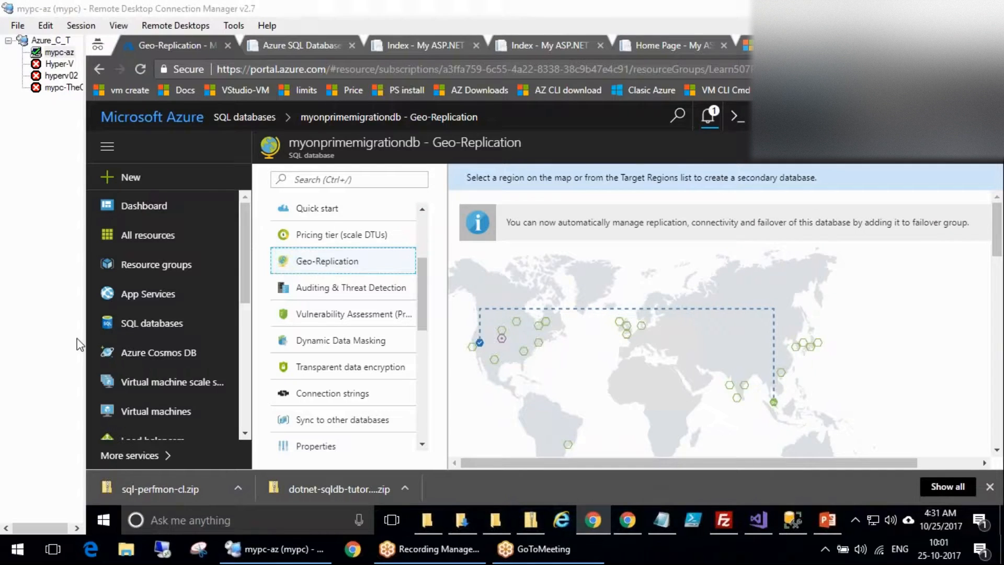
left_click(774, 402)
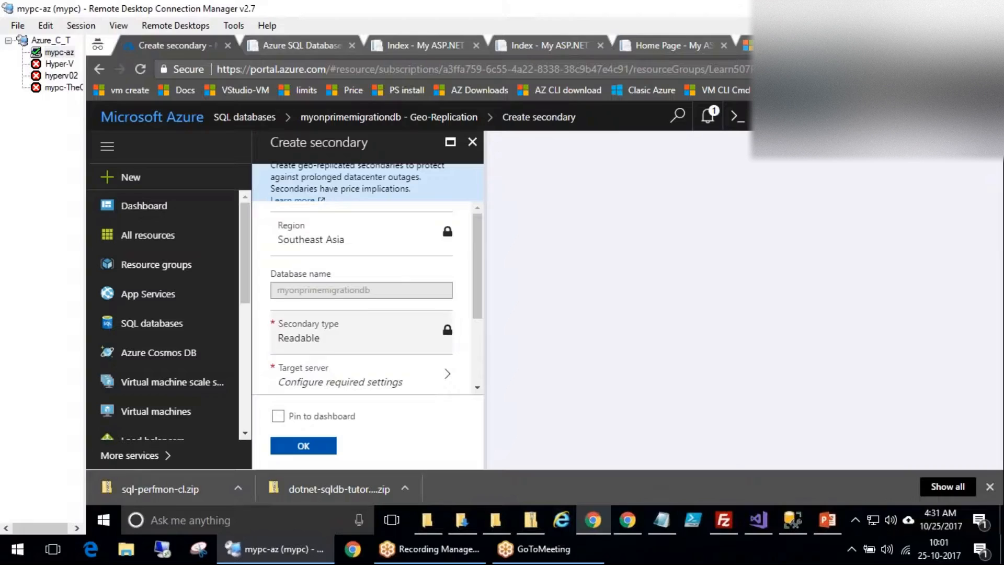
left_click(446, 329)
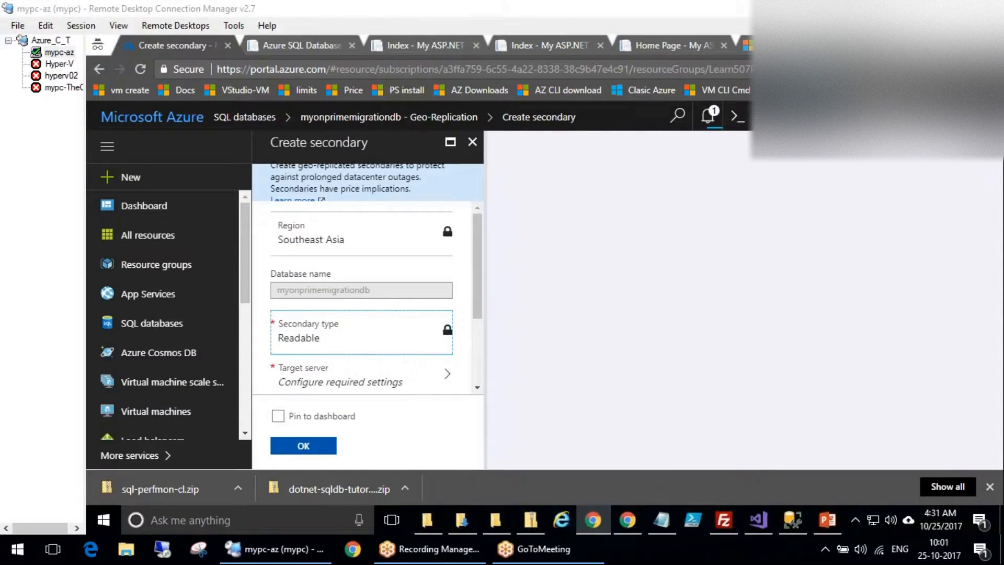
left_click(828, 523)
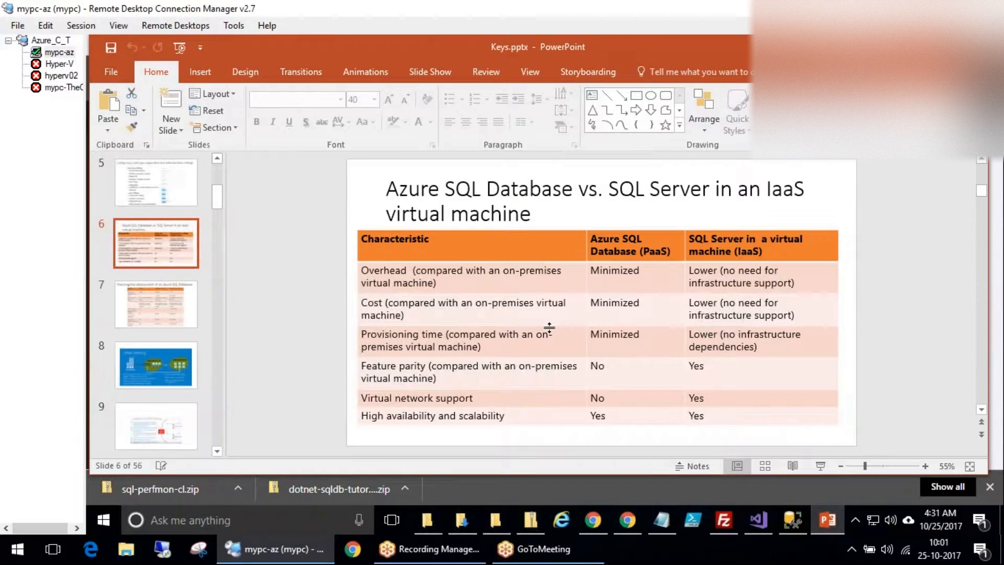
left_click(145, 296)
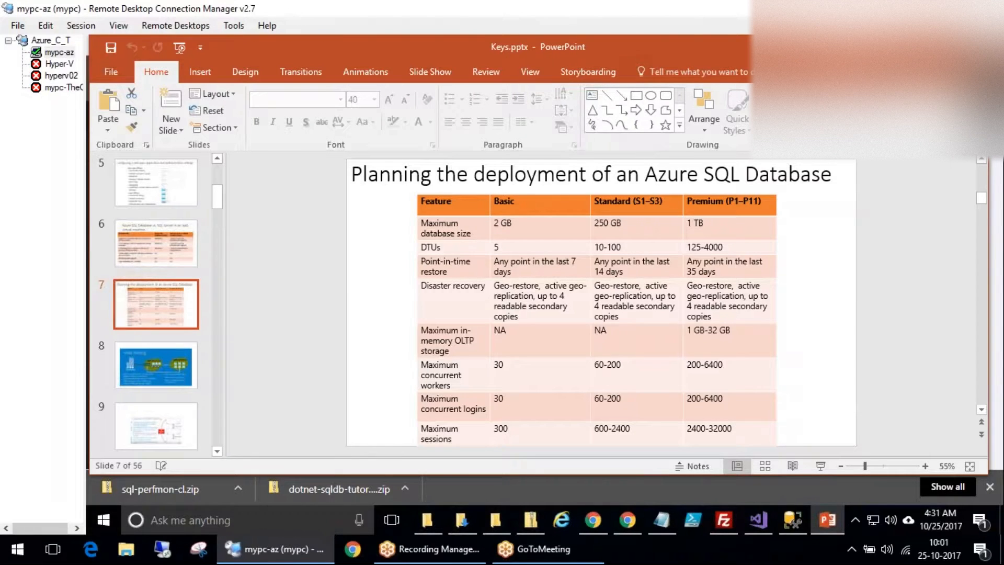
key("alt+Tab")
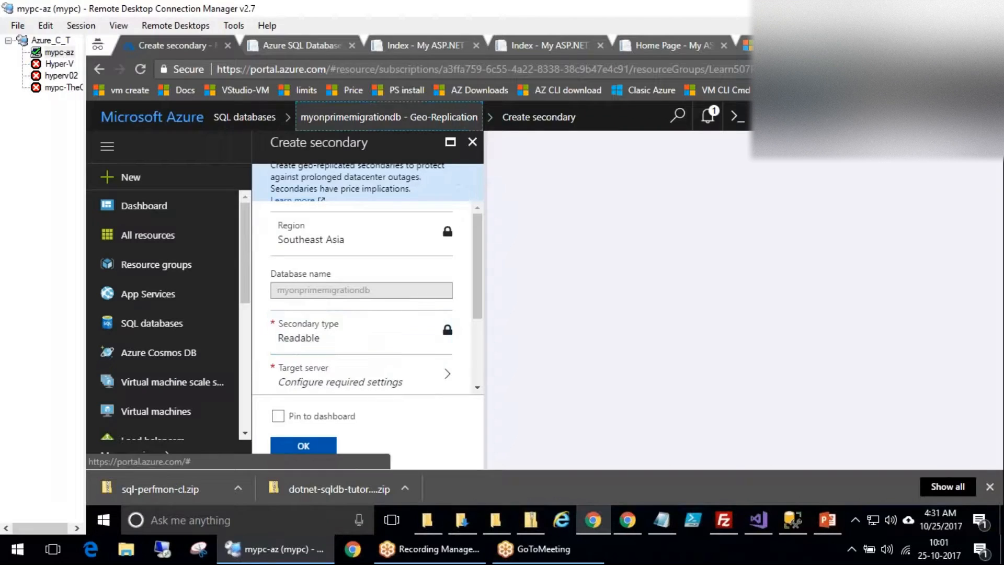
Leave Create secondary via the Geo-Replication breadcrumb and go to Auditing & Threat Detection.
left_click(389, 117)
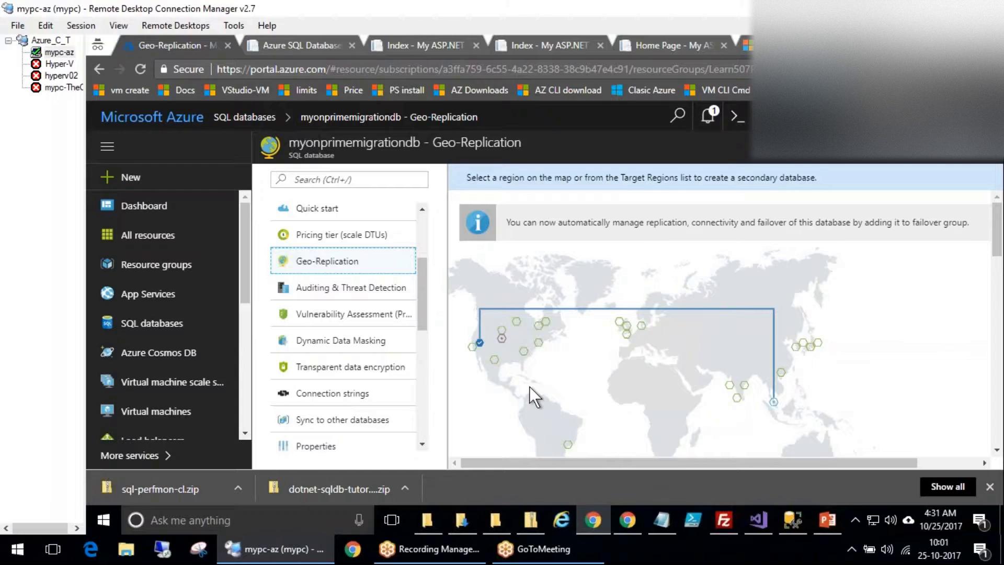
left_click(352, 287)
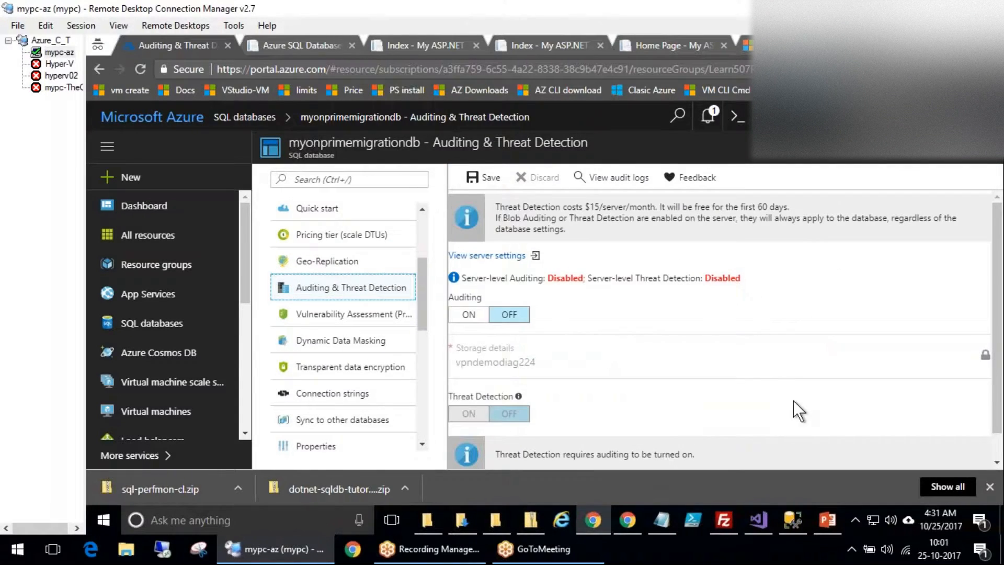
Annotate the $15/server/month cost and 60-day free note, then switch Auditing On.
left_click(990, 486)
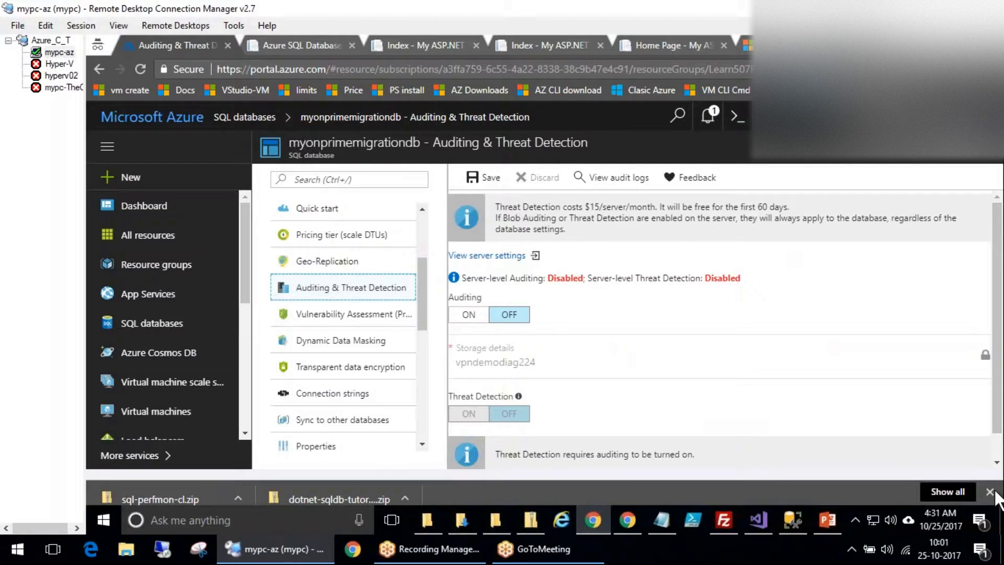
left_click(469, 304)
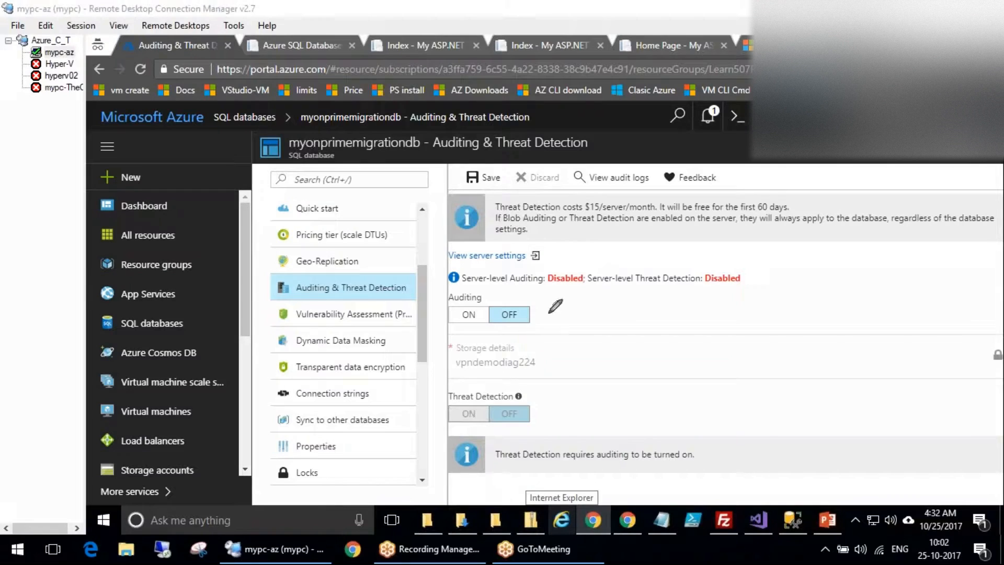
mouse_move(875, 250)
left_mouse_down()
mouse_move(869, 286)
mouse_move(810, 288)
mouse_move(804, 314)
left_mouse_up()
mouse_move(609, 189)
left_mouse_down()
mouse_move(582, 231)
mouse_move(618, 183)
left_mouse_up()
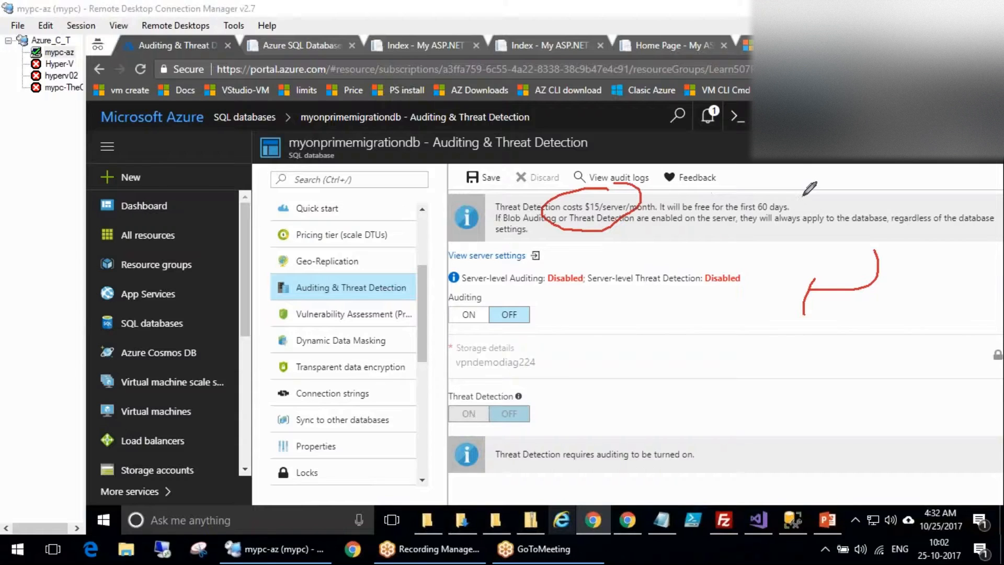
left_click_drag(803, 188, 814, 203)
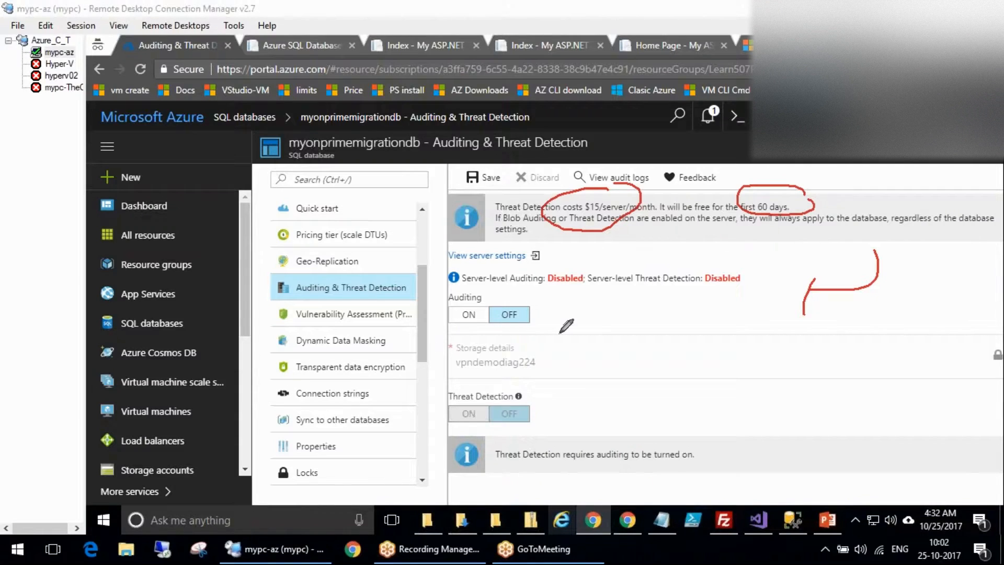
left_click(56, 273)
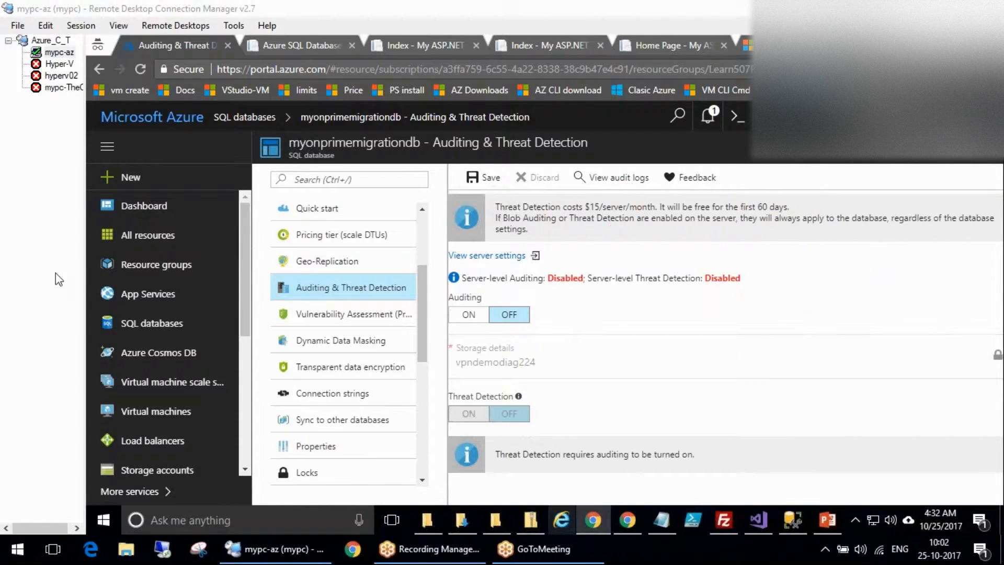
left_click(467, 316)
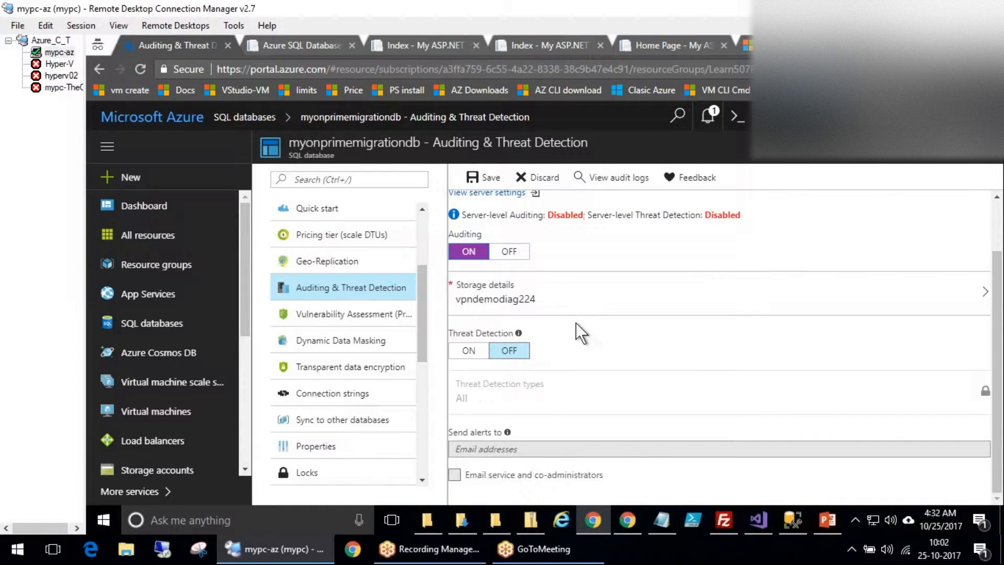
Confirm vpndemodiag224 audit storage and switch Threat Detection On for all threat types.
left_click(559, 304)
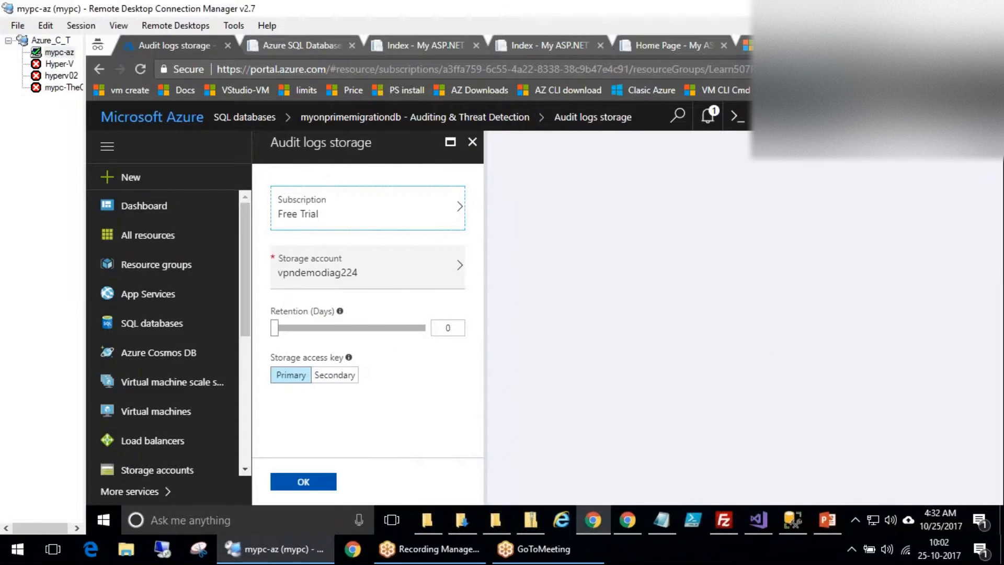
left_click(304, 481)
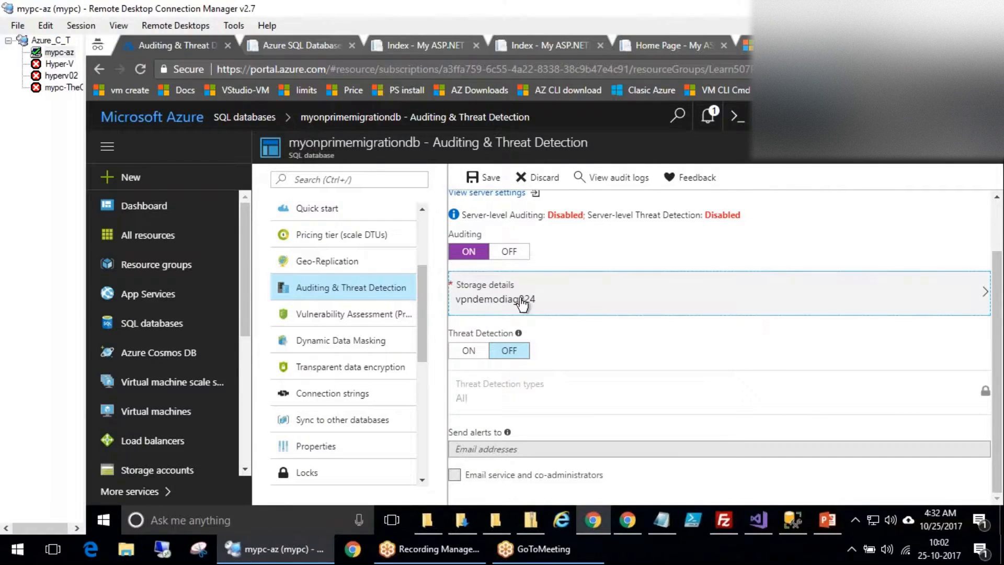
left_click(469, 351)
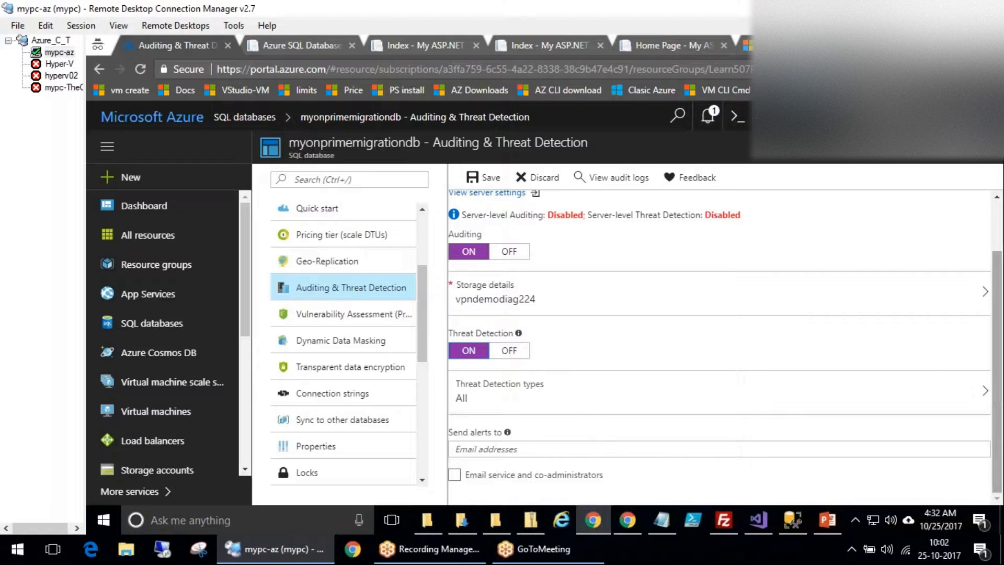
left_click(558, 395)
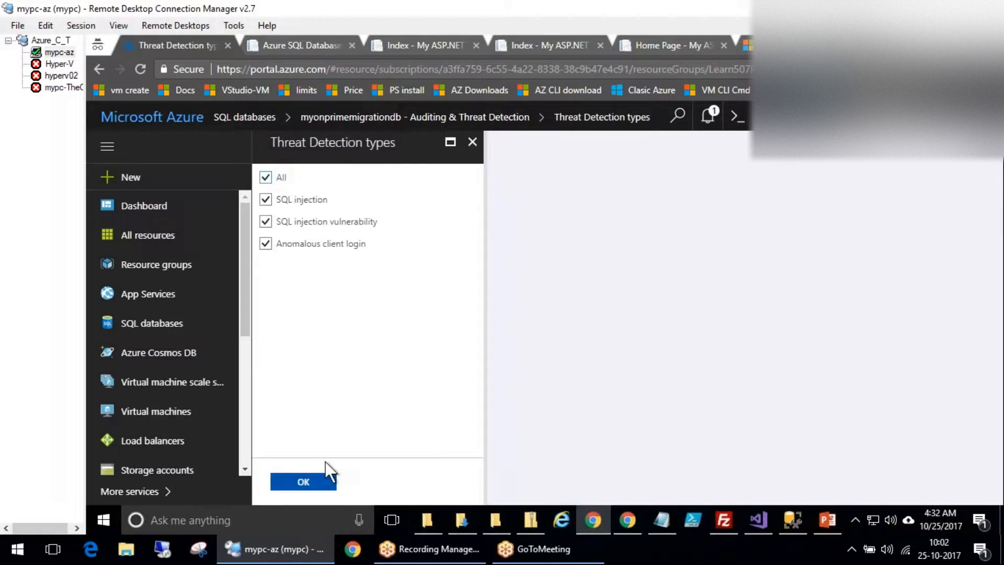
left_click(317, 480)
Attempt to save, which fails without an alert e-mail, and move to Vulnerability Assessment.
left_click(533, 449)
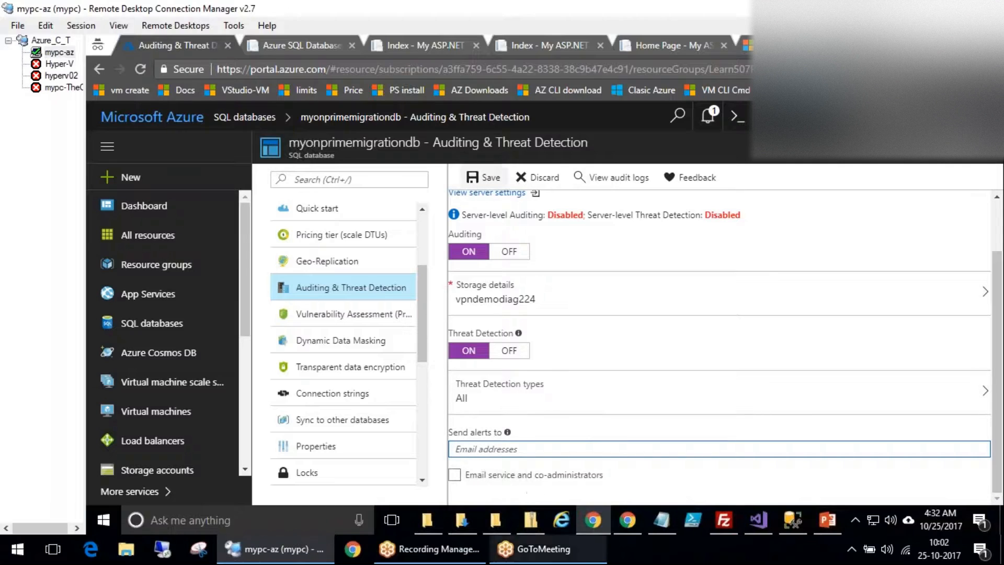
left_click(97, 274)
mouse_move(520, 412)
left_mouse_down()
mouse_move(429, 411)
mouse_move(446, 382)
left_mouse_up()
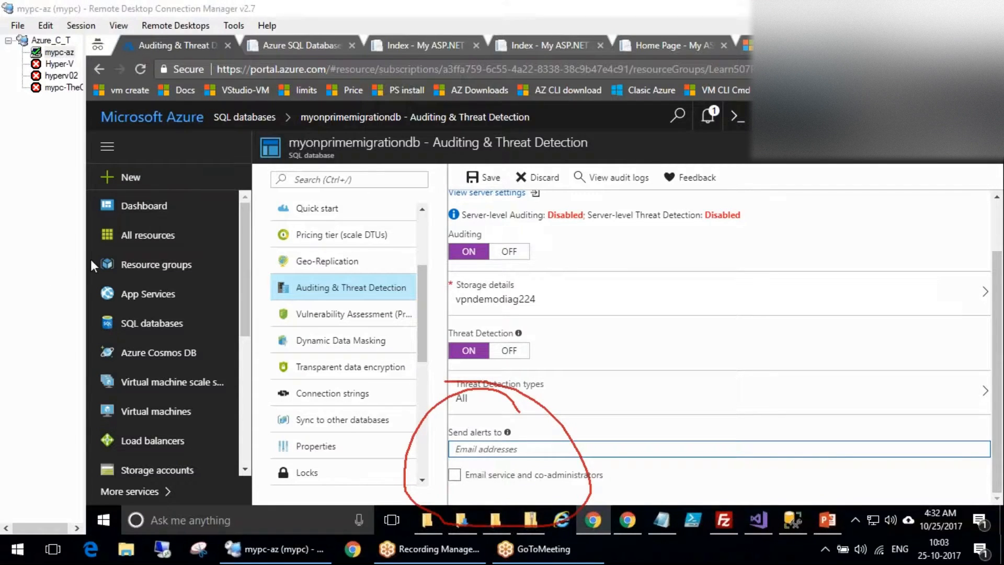
left_click(484, 178)
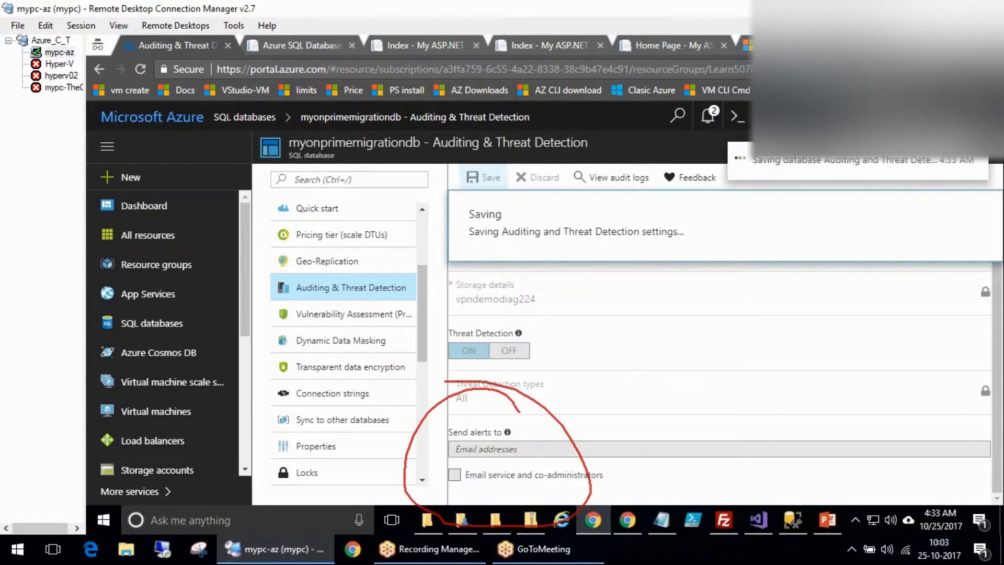
left_click(335, 314)
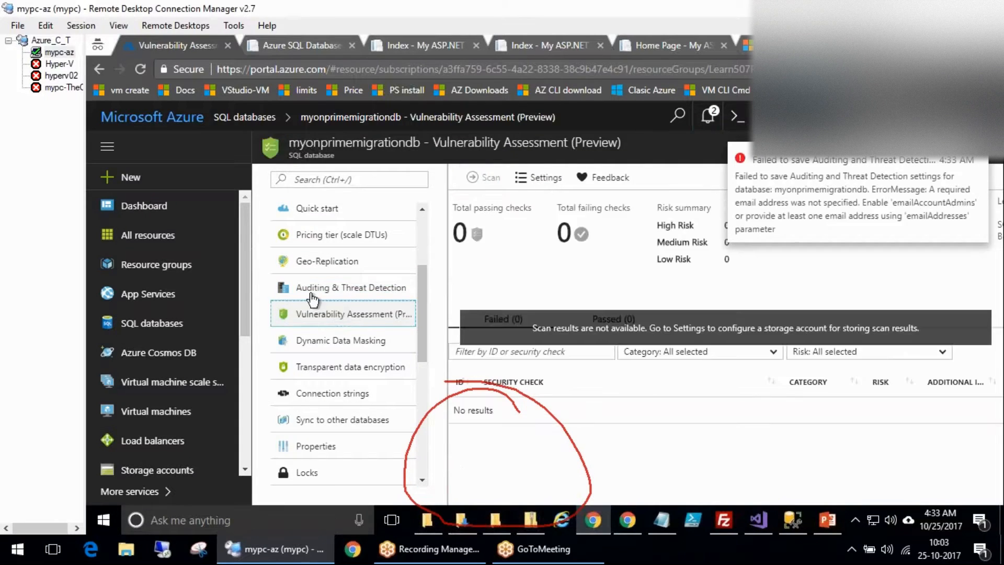
Open Vulnerability Assessment settings and select the Free Trial subscription.
left_click(539, 178)
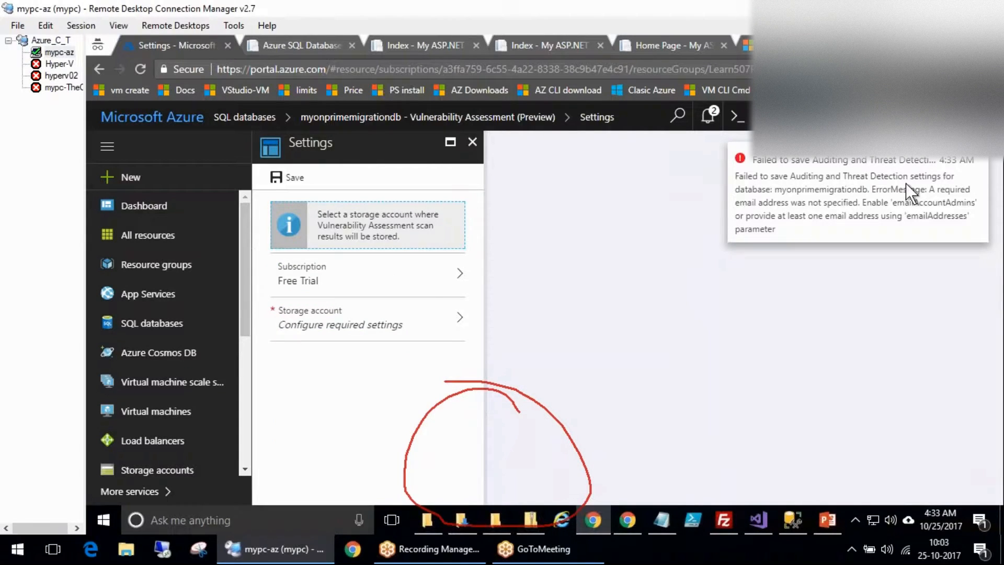
left_click(980, 153)
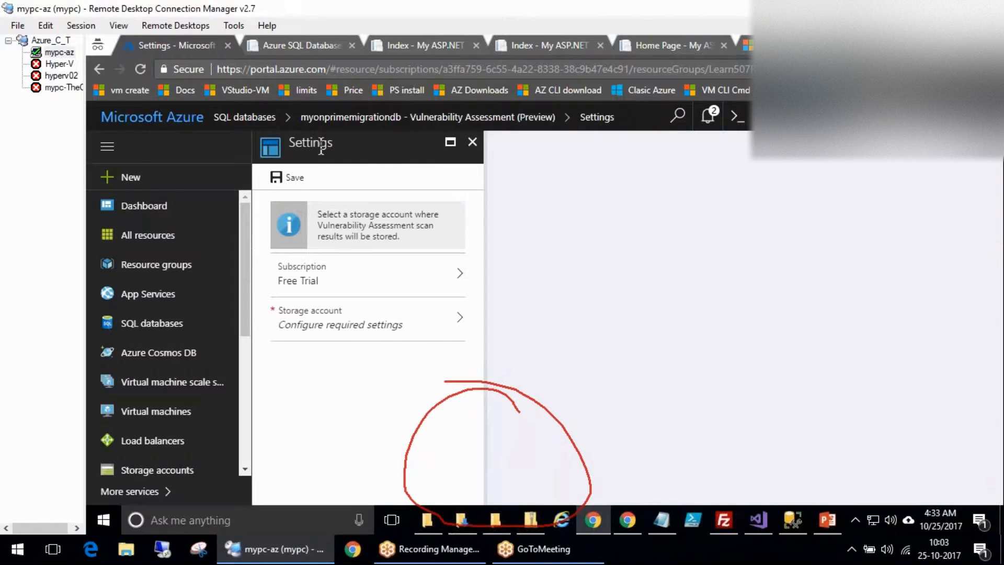
left_click(314, 286)
left_click(582, 197)
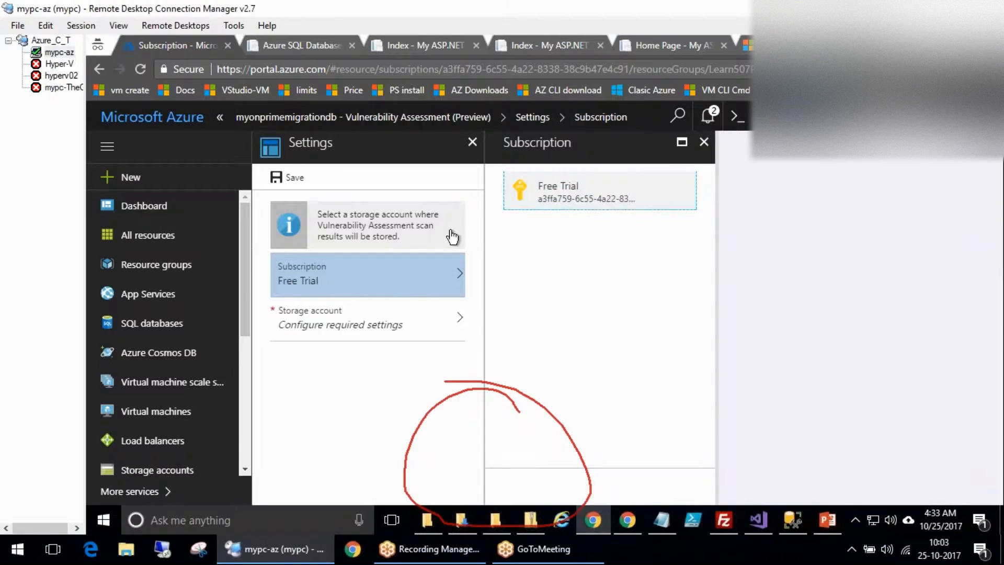
Create a new storage account named learn508 for the scan results.
left_click(391, 338)
left_click(580, 196)
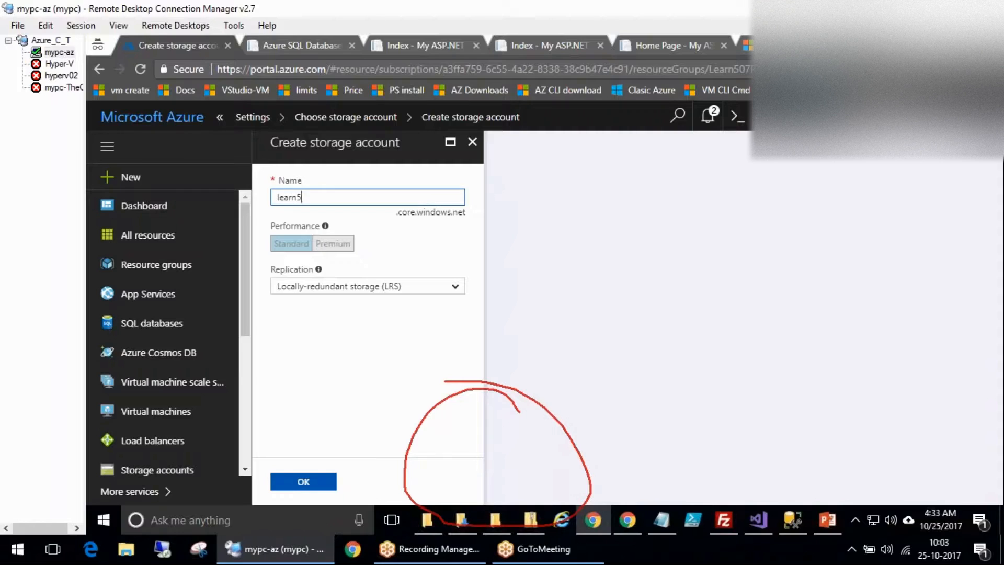
type("learn508")
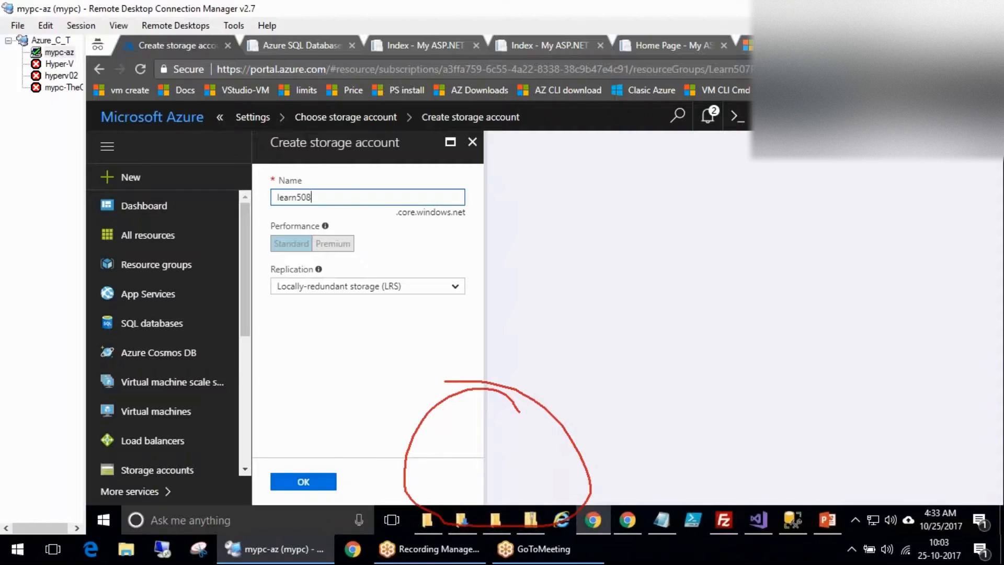
left_click(314, 482)
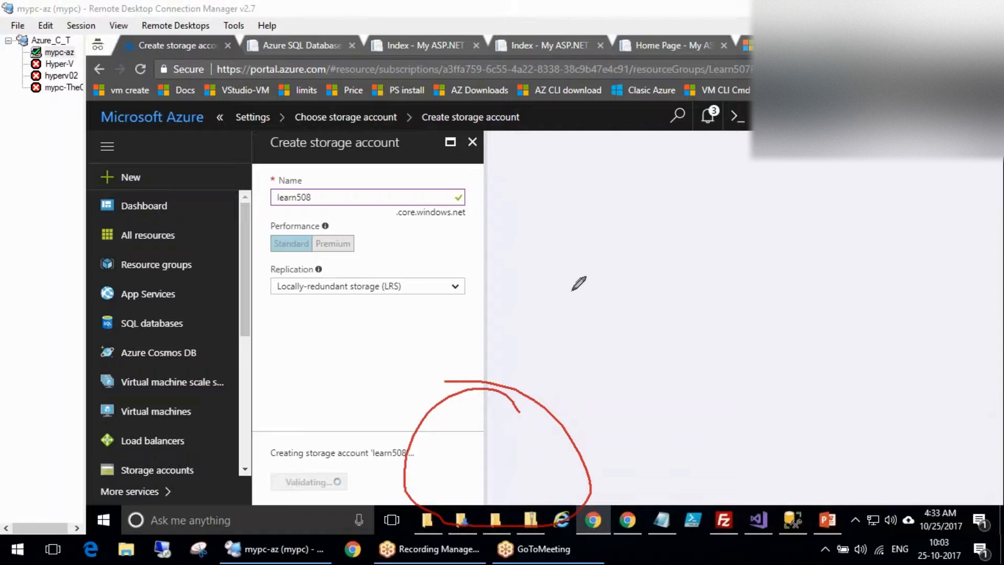
mouse_move(500, 233)
left_mouse_down()
mouse_move(560, 205)
mouse_move(581, 229)
left_mouse_up()
left_click_drag(518, 288, 563, 275)
left_click_drag(530, 345, 588, 301)
left_click_drag(557, 167, 637, 359)
mouse_move(735, 135)
left_mouse_down()
mouse_move(769, 157)
mouse_move(668, 235)
left_mouse_up()
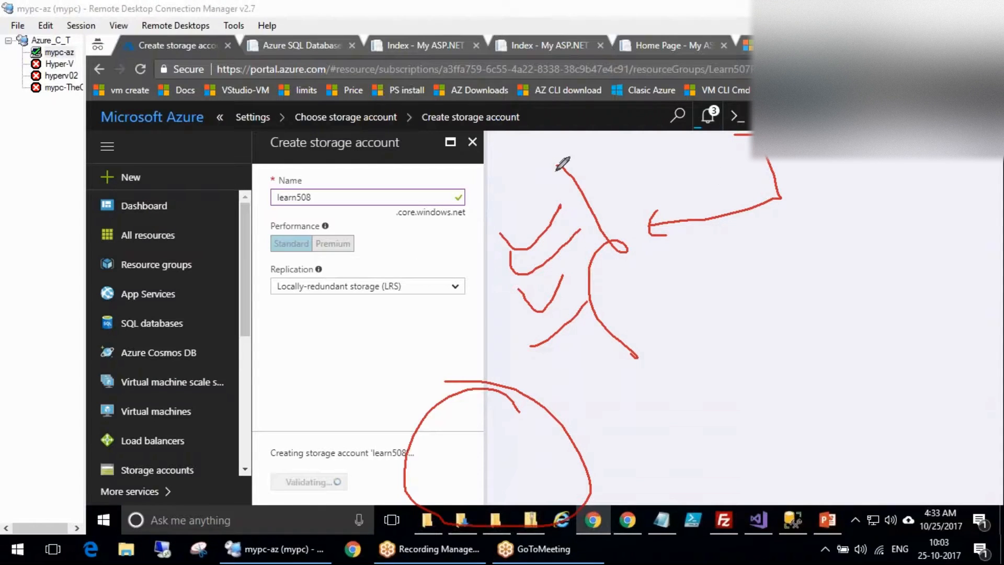
key("Escape")
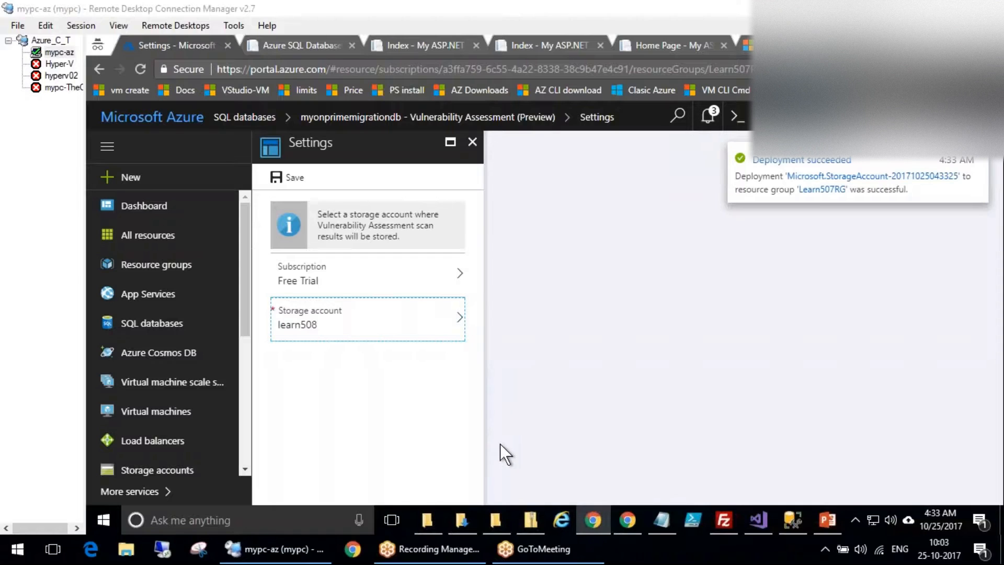
Close the settings blade, stay on Vulnerability Assessment and reload the portal page.
left_click(707, 398)
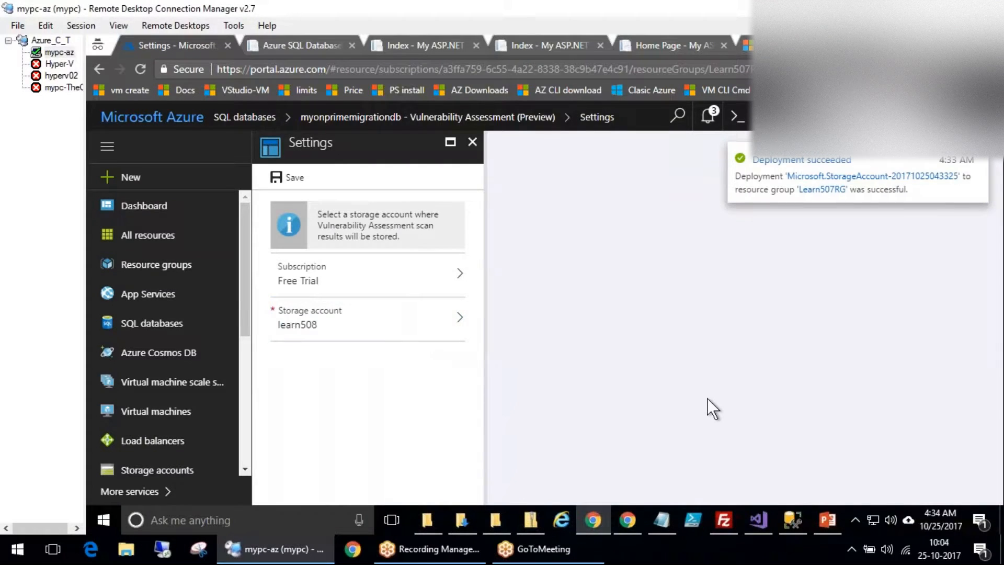
key("ctrl+minus")
key("ctrl+minus")
key("ctrl+minus")
key("ctrl+minus")
key("ctrl+minus")
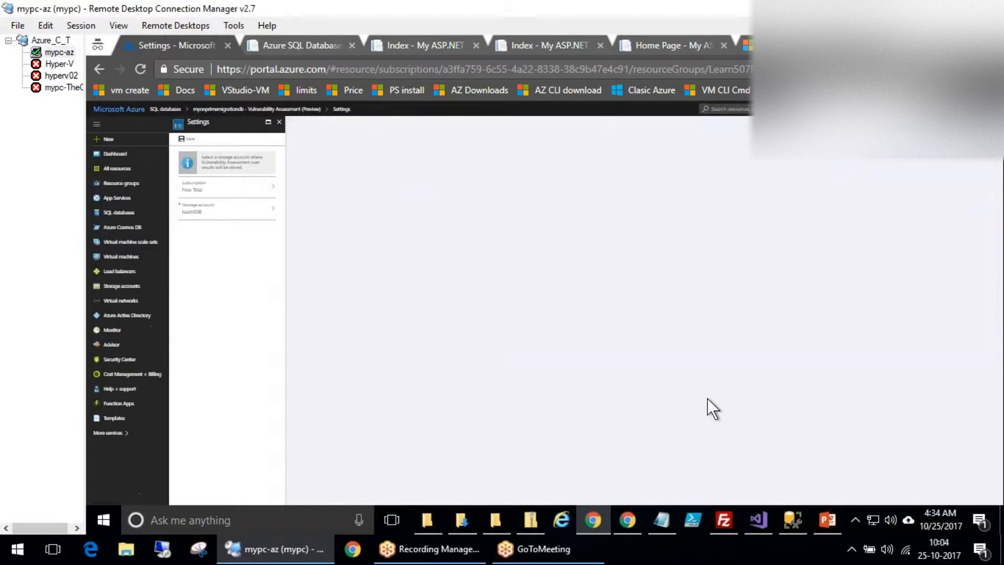
key("ctrl+0")
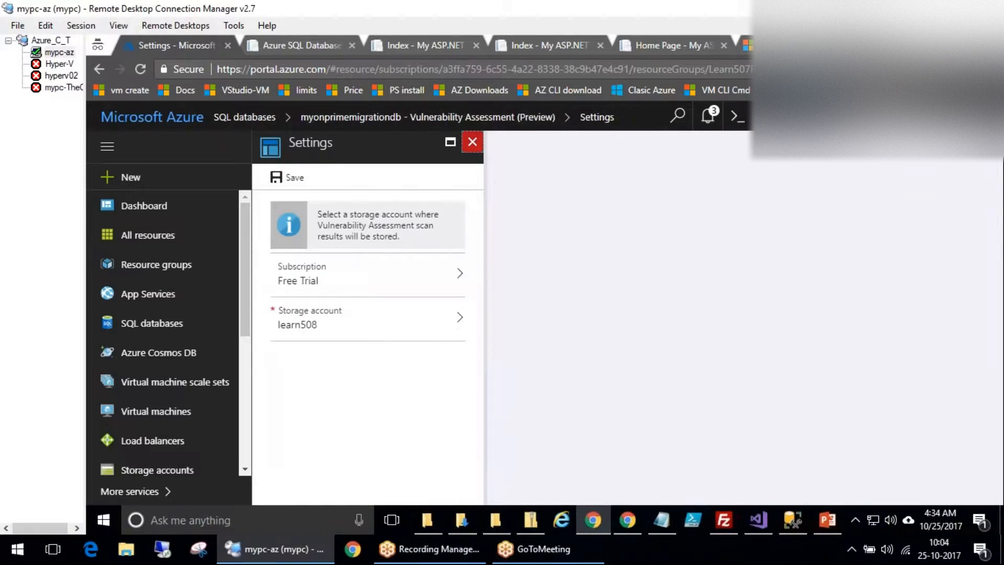
left_click(472, 141)
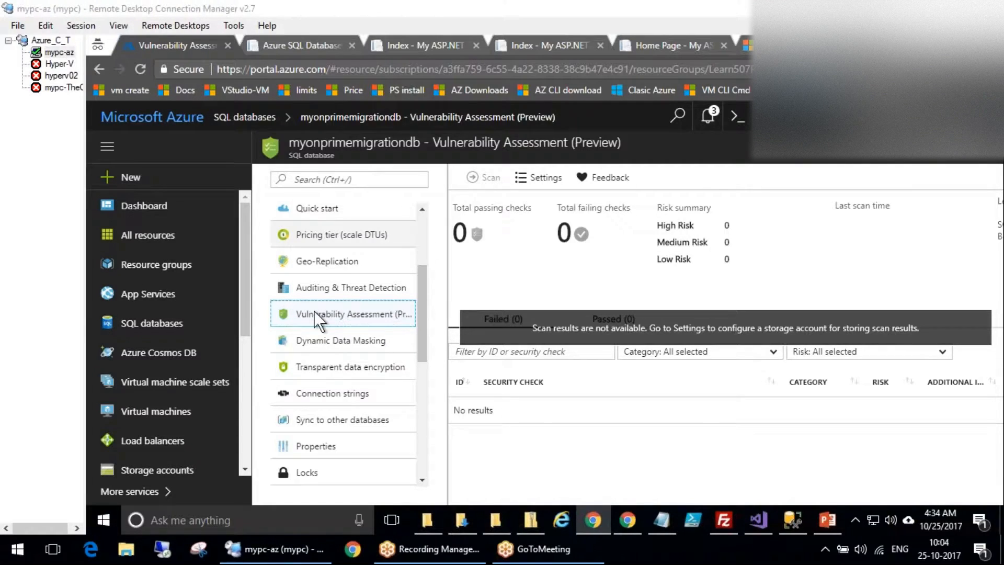
left_click(330, 291)
left_click(648, 149)
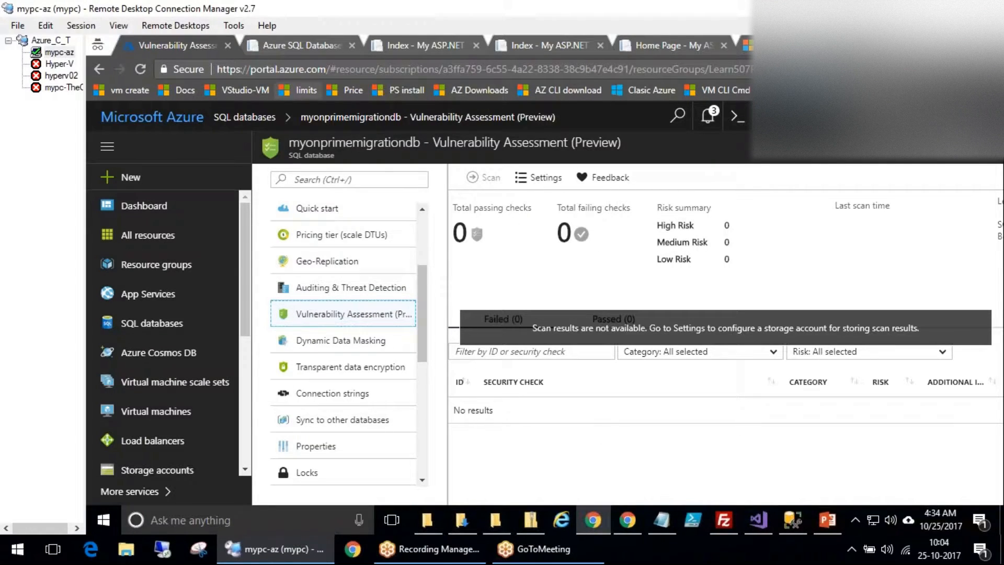
left_click(136, 68)
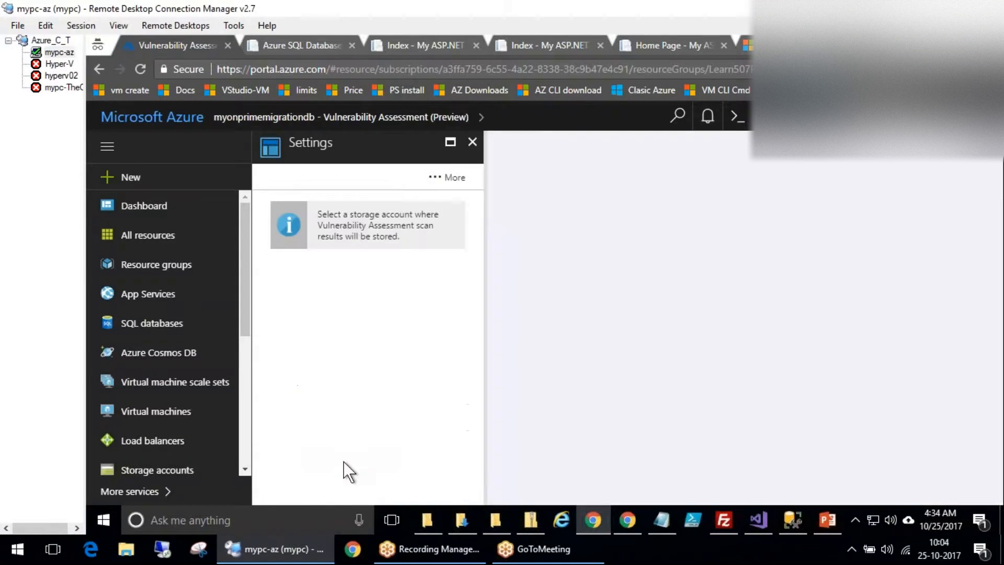
Create another storage account named learn509 for storing scan results.
left_click(358, 327)
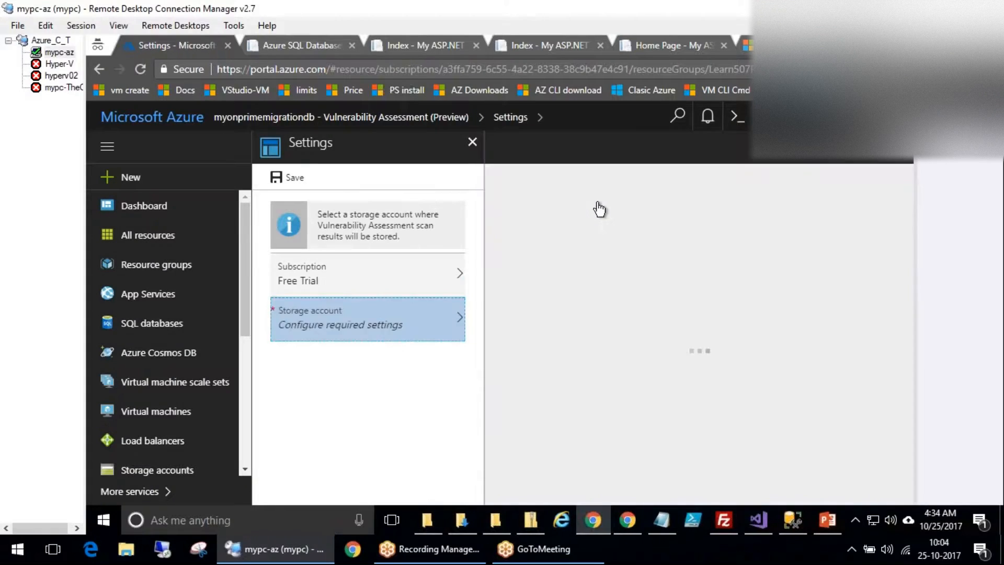
left_click(599, 207)
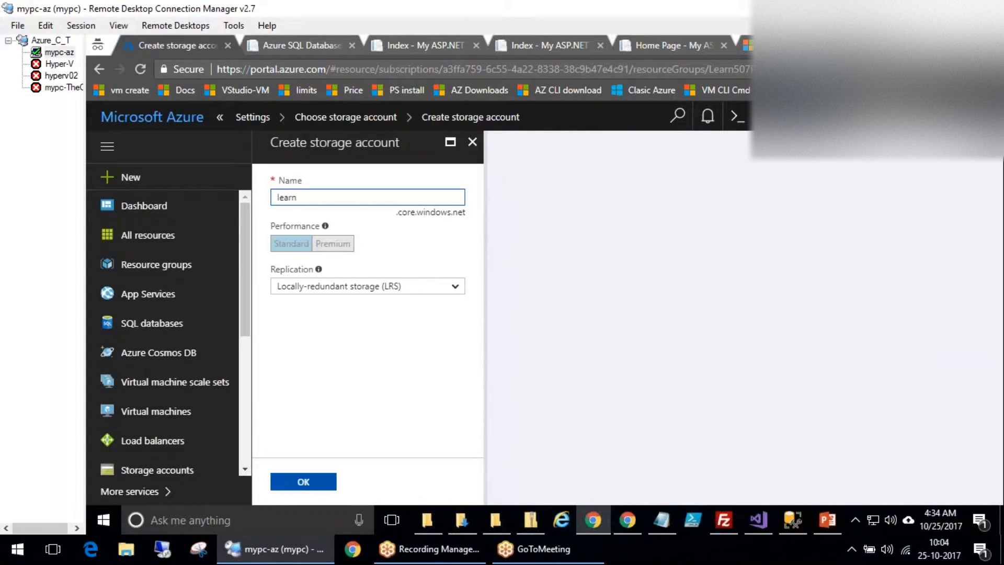
type("learn50")
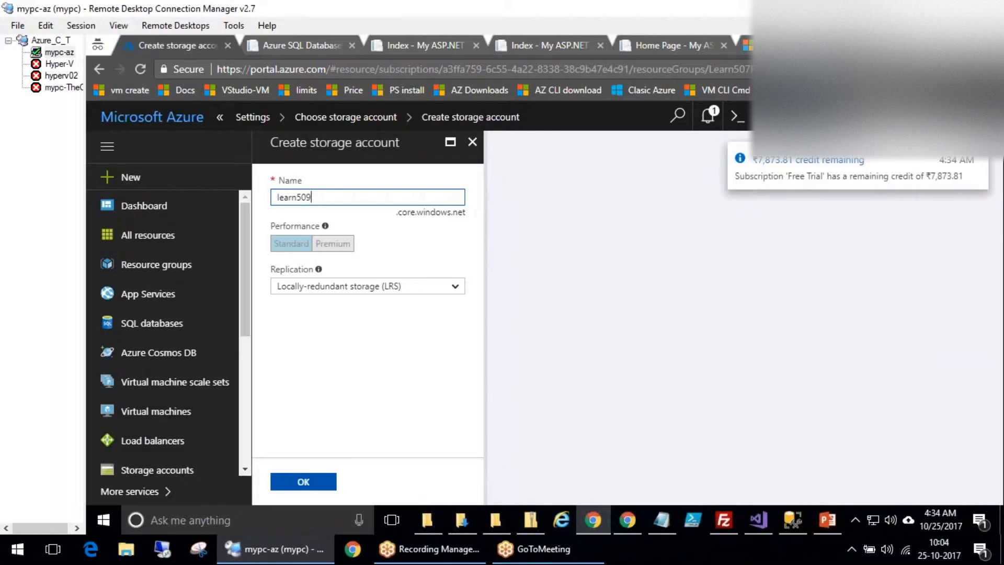
type("9")
left_click(314, 477)
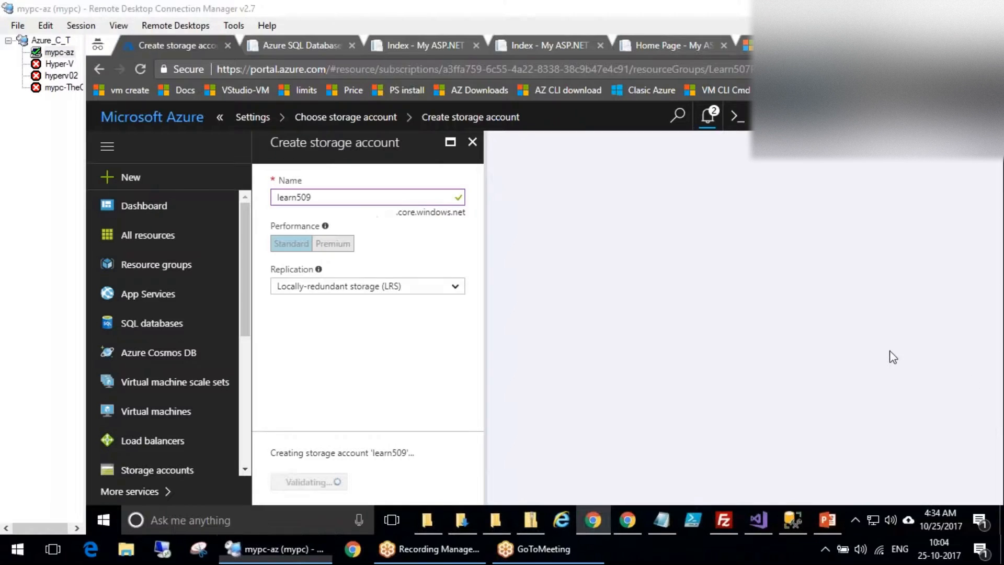
mouse_move(790, 524)
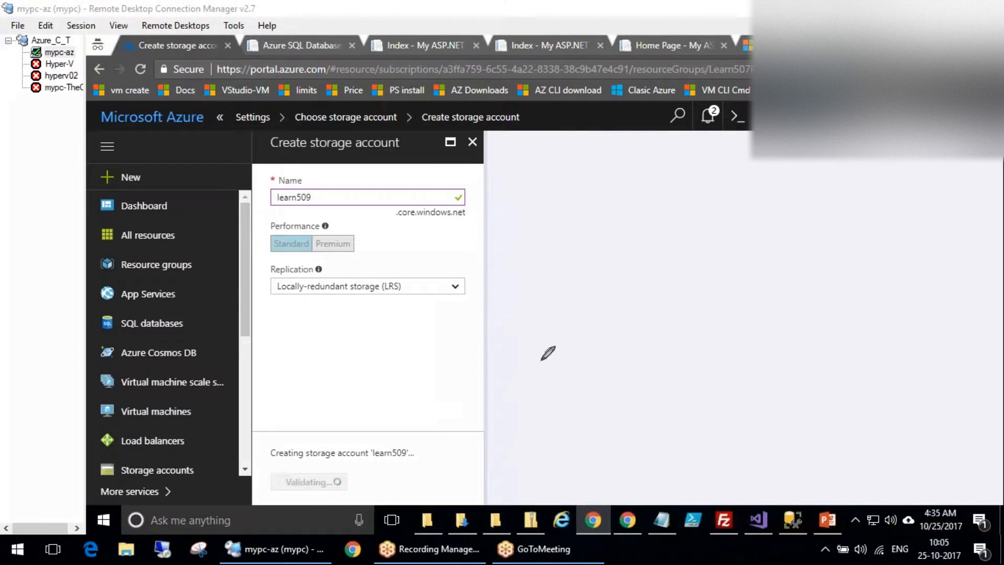
left_click_drag(510, 280, 532, 338)
left_click_drag(320, 175, 268, 185)
Save the Vulnerability Assessment settings and acknowledge the success message.
left_click(849, 425)
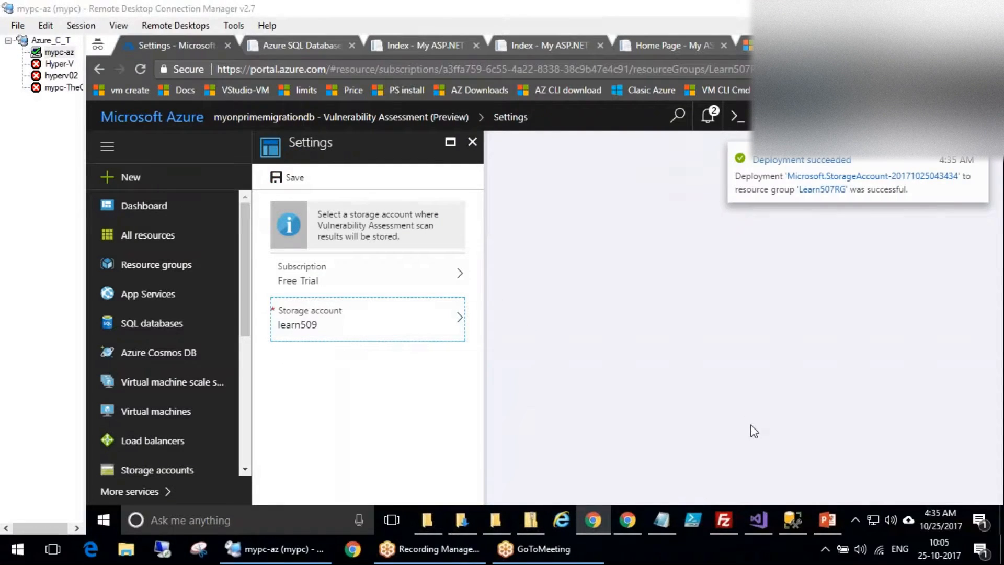
left_click(292, 177)
left_click(292, 176)
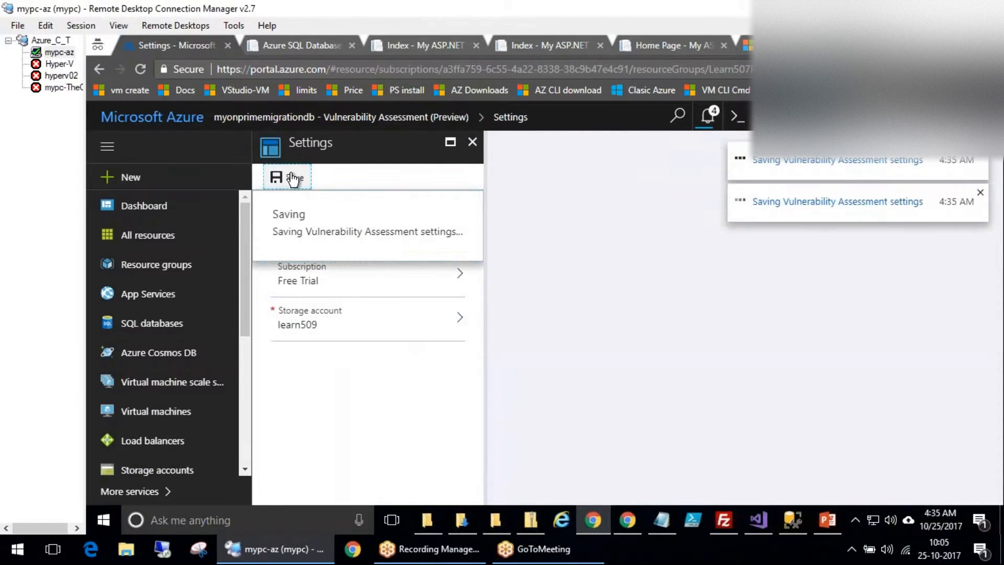
left_click(289, 291)
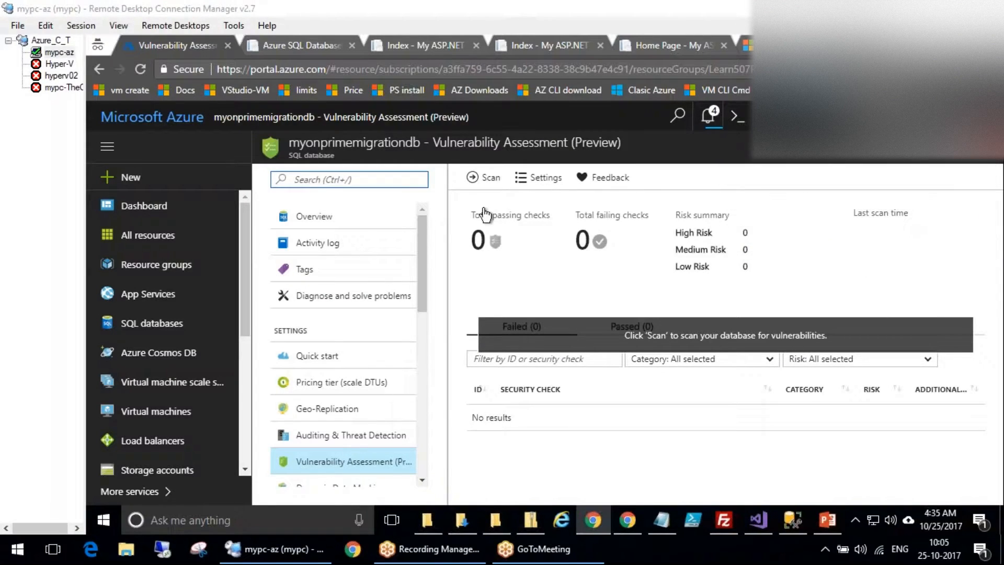
Start a vulnerability scan and annotate the empty results list and running-scan notice.
left_click(484, 177)
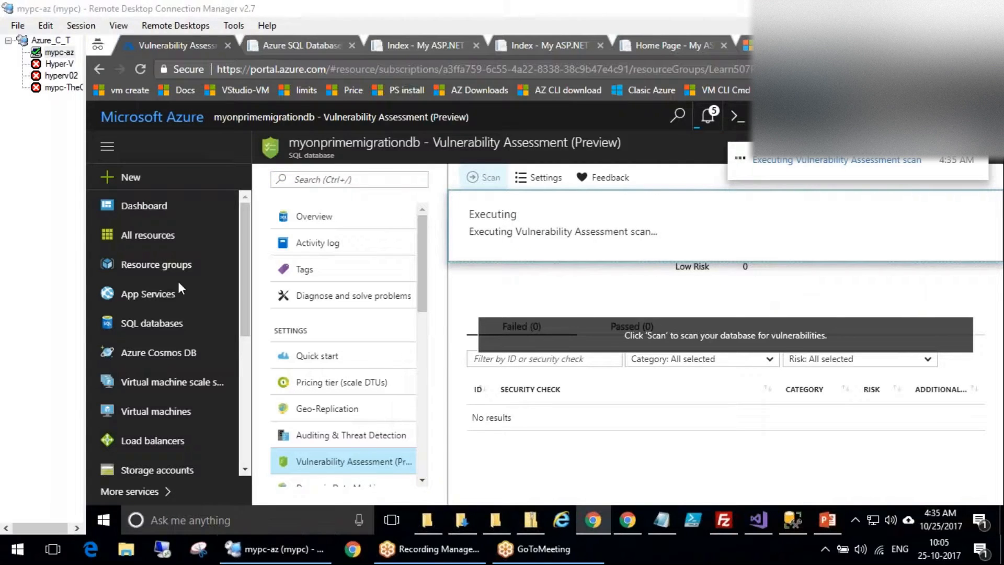
mouse_move(494, 433)
left_mouse_down()
mouse_move(536, 434)
mouse_move(544, 416)
left_mouse_up()
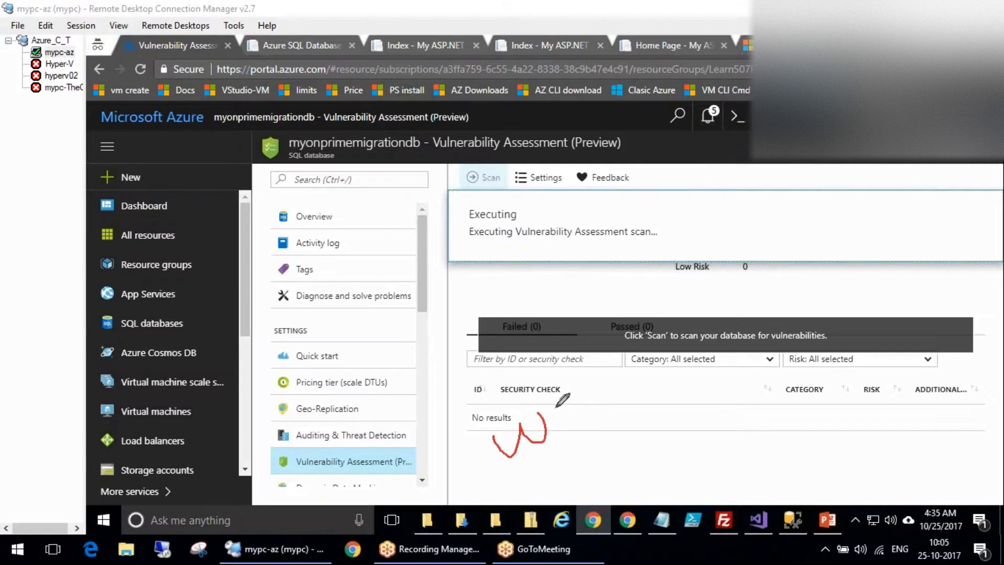
mouse_move(525, 286)
left_mouse_down()
mouse_move(529, 304)
mouse_move(574, 273)
mouse_move(591, 238)
mouse_move(660, 262)
mouse_move(651, 236)
left_mouse_up()
mouse_move(674, 192)
left_mouse_down()
mouse_move(533, 218)
mouse_move(670, 189)
left_mouse_up()
left_click_drag(633, 285, 667, 416)
left_click_drag(648, 416, 700, 405)
left_click_drag(500, 444, 513, 418)
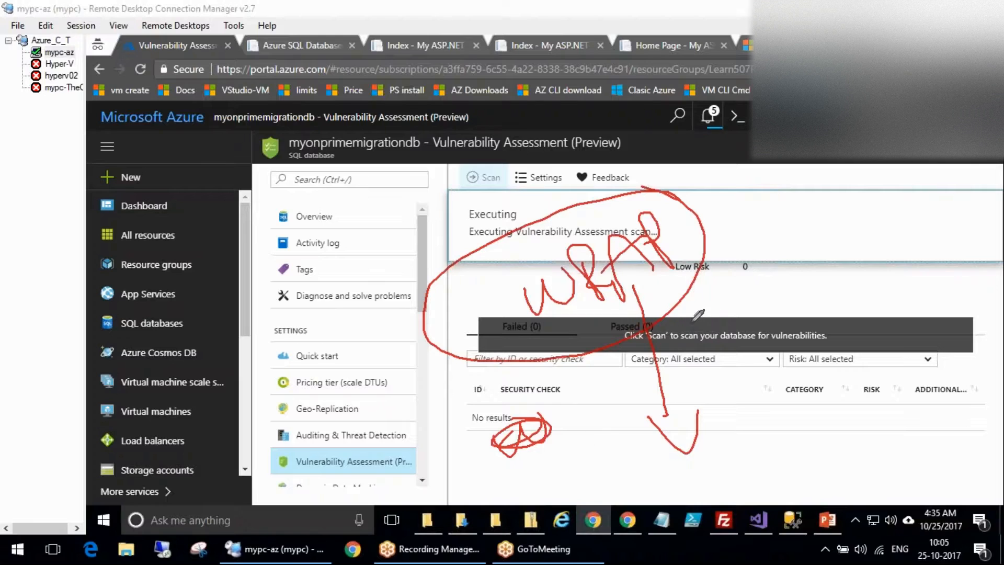
left_click_drag(832, 199, 808, 270)
mouse_move(884, 199)
left_mouse_down()
mouse_move(868, 236)
mouse_move(925, 245)
left_mouse_up()
mouse_move(889, 168)
left_mouse_down()
mouse_move(913, 209)
mouse_move(850, 177)
left_mouse_up()
left_click_drag(842, 277, 805, 494)
mouse_move(427, 451)
left_mouse_down()
mouse_move(264, 454)
mouse_move(419, 444)
mouse_move(426, 468)
mouse_move(533, 197)
left_mouse_up()
left_click_drag(481, 252, 562, 242)
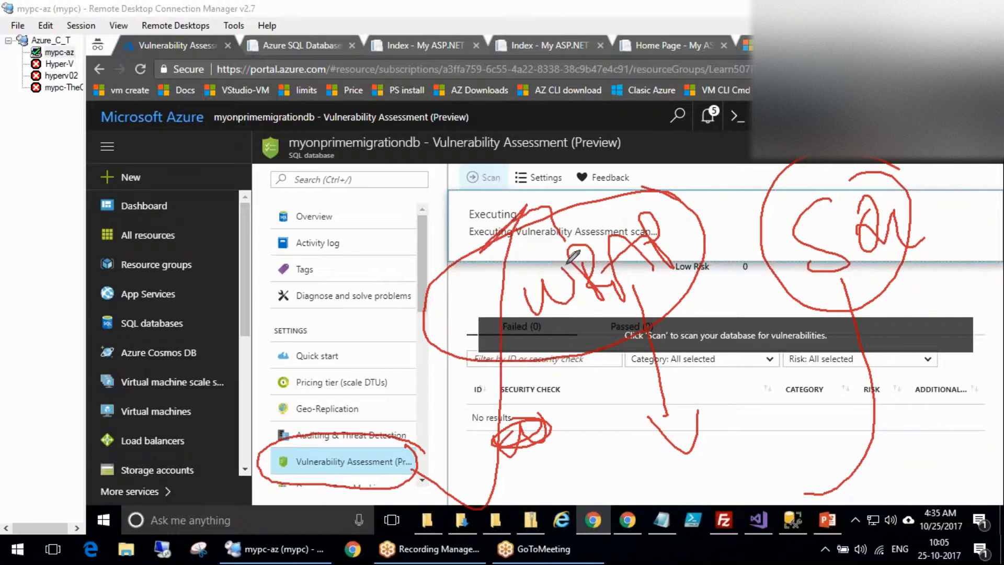
key("Escape")
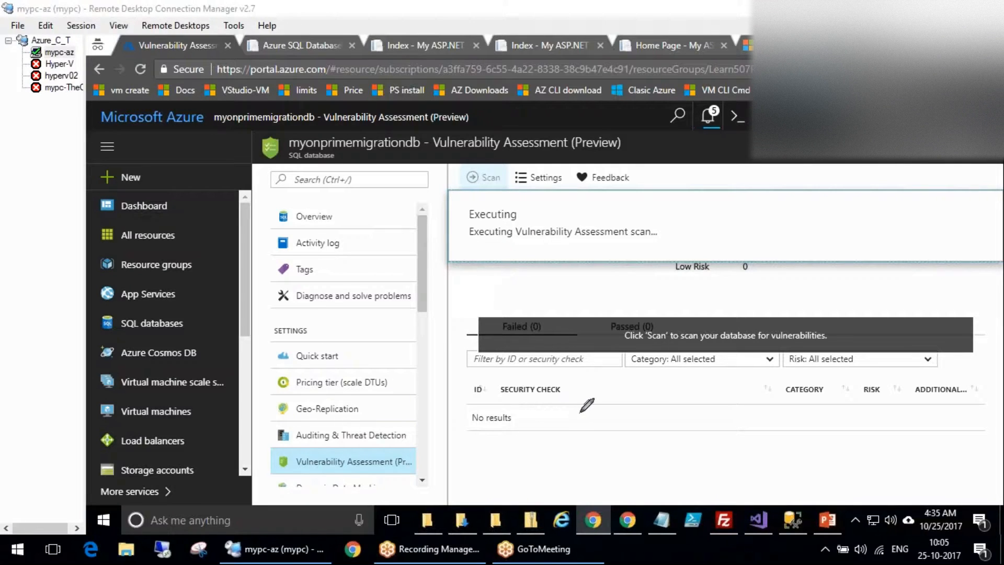
Highlight the SECURITY CHECK and CATEGORY columns of the finished scan results.
mouse_move(602, 415)
left_mouse_down()
mouse_move(424, 388)
mouse_move(587, 358)
mouse_move(481, 402)
mouse_move(562, 360)
left_mouse_up()
mouse_move(810, 362)
left_mouse_down()
mouse_move(772, 416)
mouse_move(810, 362)
left_mouse_up()
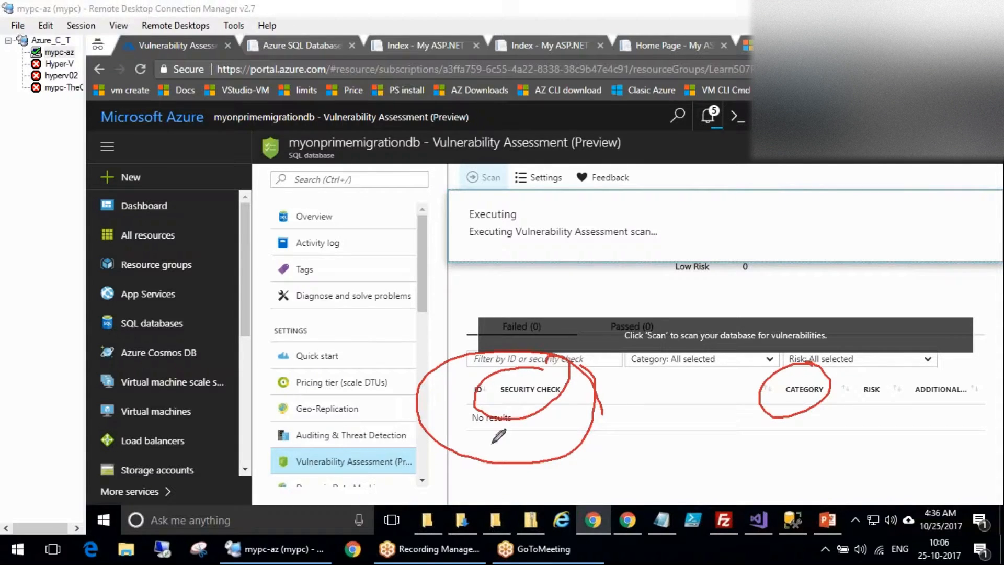
key("Escape")
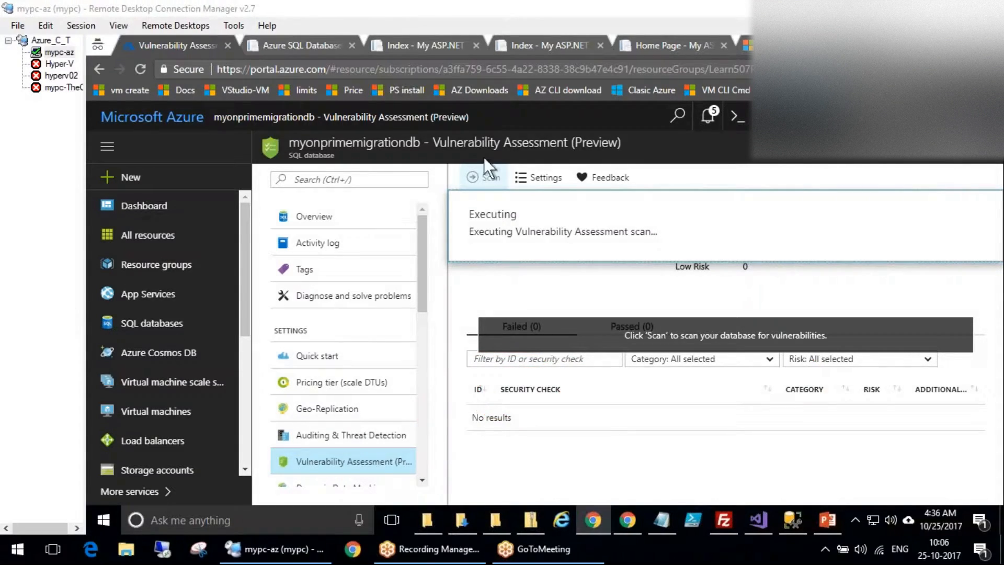
left_click_drag(422, 283, 422, 328)
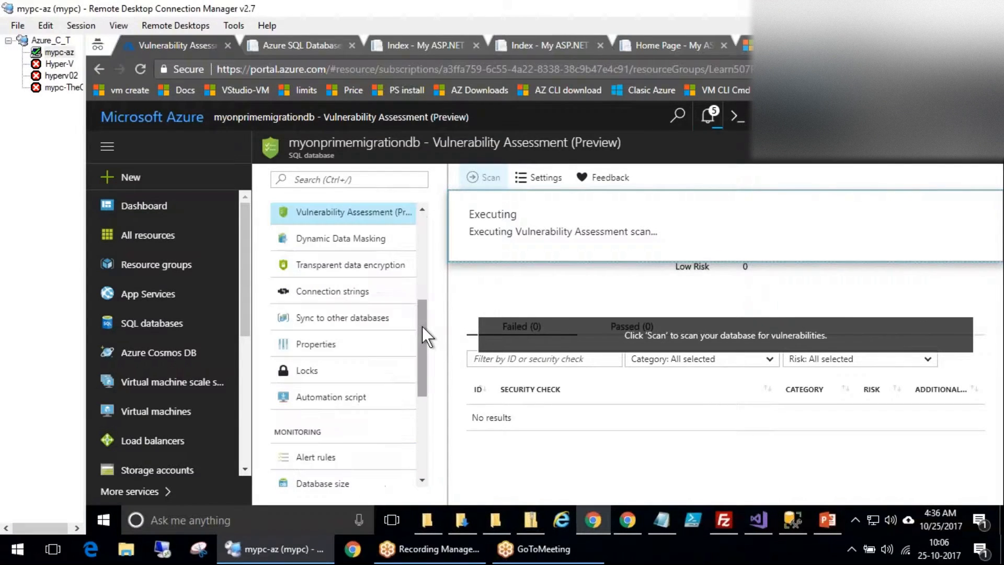
left_click(422, 328)
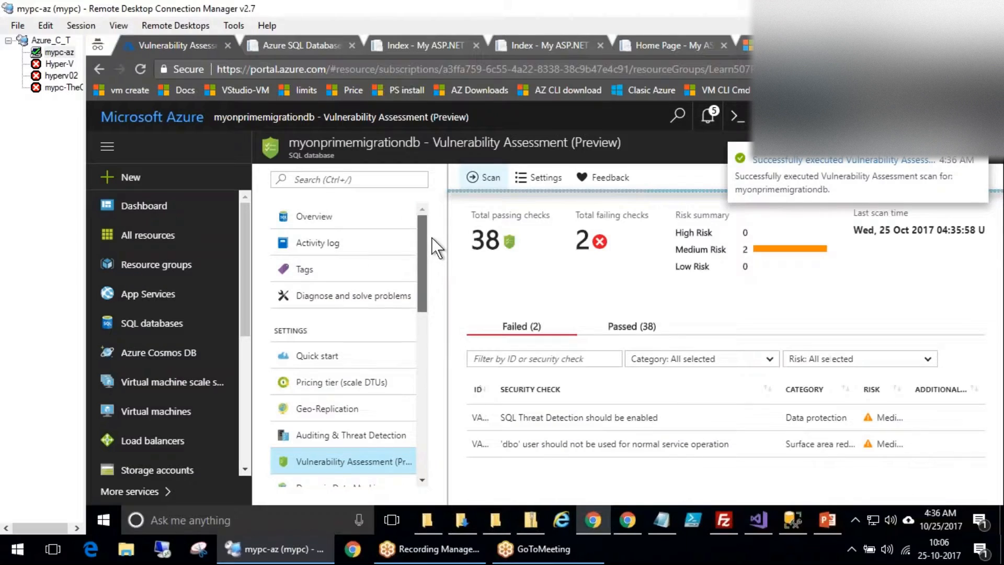
Mark the 2 failing checks, including the SQL Threat Detection finding.
mouse_move(620, 206)
left_mouse_down()
mouse_move(539, 231)
mouse_move(660, 236)
mouse_move(590, 176)
left_mouse_up()
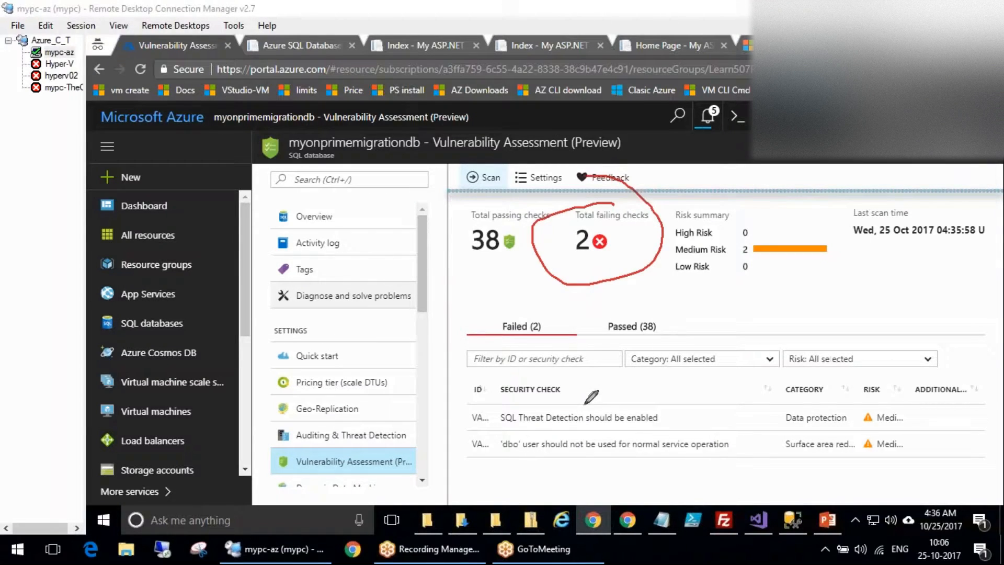
left_click_drag(486, 435, 662, 434)
mouse_move(889, 401)
left_mouse_down()
mouse_move(824, 378)
mouse_move(866, 408)
left_mouse_up()
mouse_move(500, 465)
left_mouse_down()
mouse_move(630, 456)
mouse_move(707, 465)
left_mouse_up()
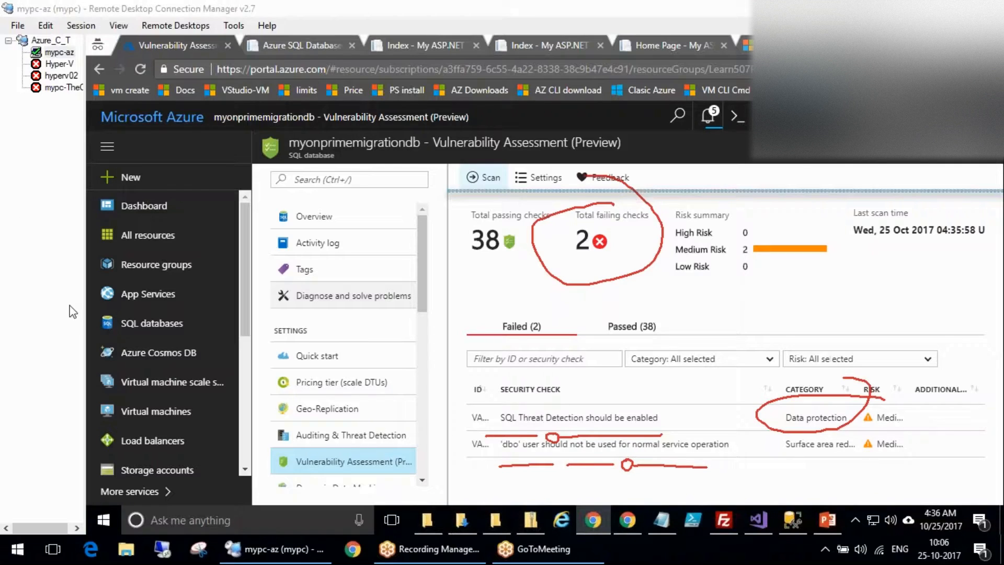
Approve the VA2060 SQL Threat Detection result as baseline and follow its remediation link.
left_click(586, 418)
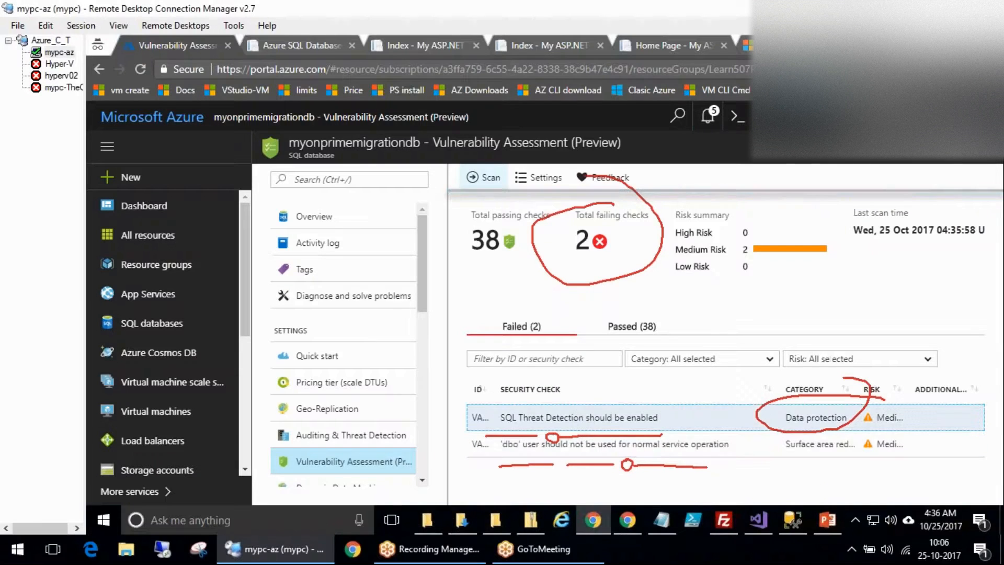
scroll(636, 402, "down", 3)
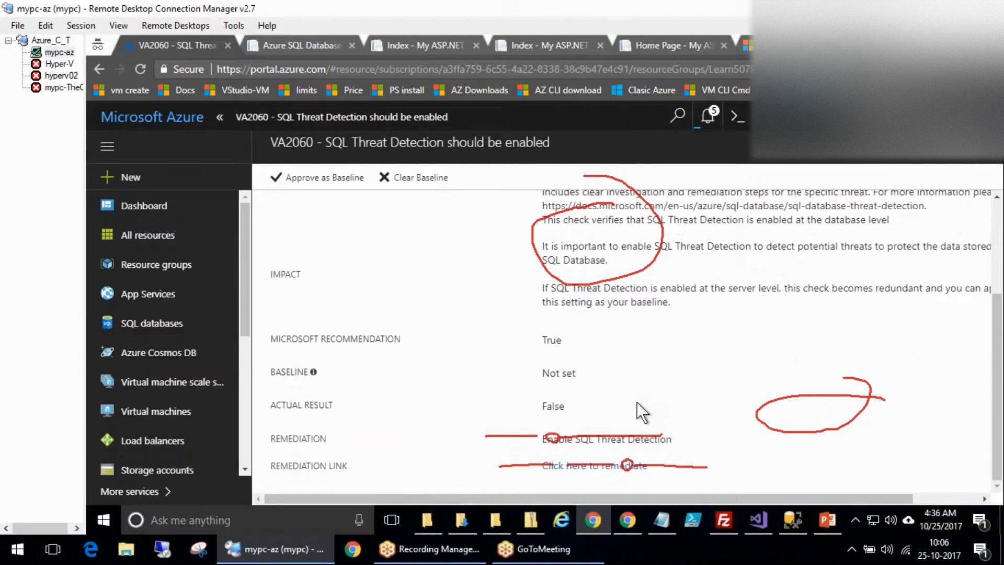
left_click(324, 177)
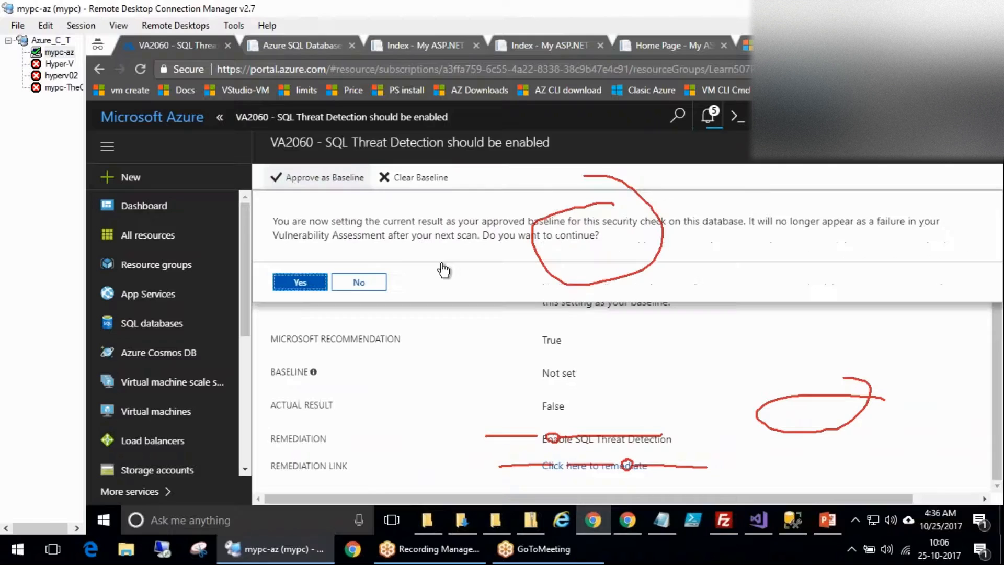
left_click(300, 282)
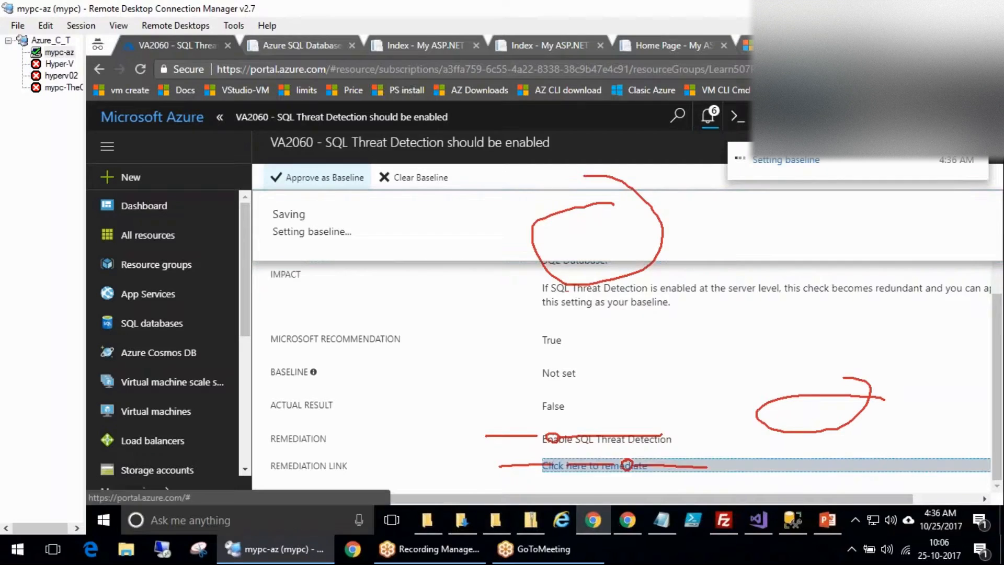
left_click(607, 465)
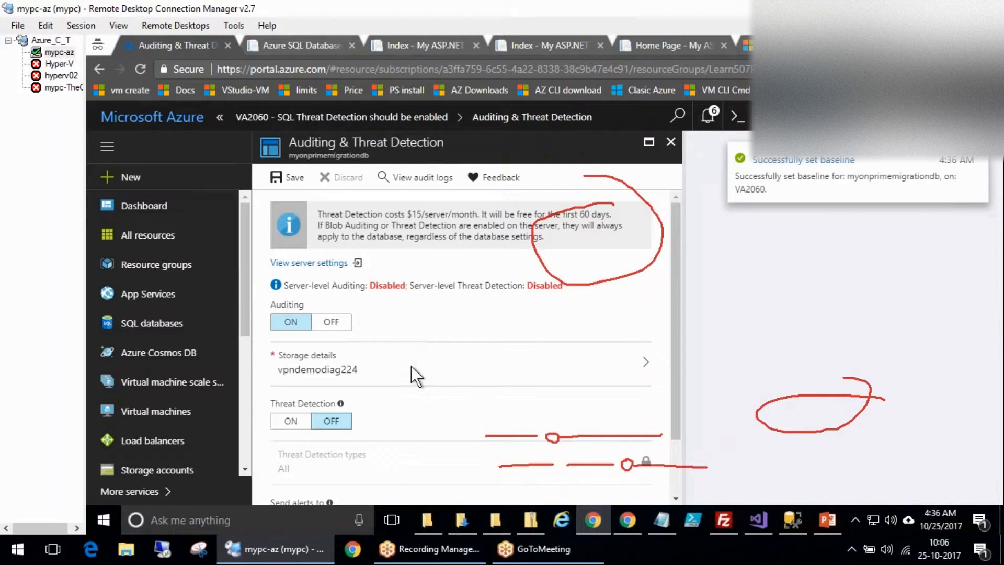
Turn on database Threat Detection, then server auditing and threat detection for all types.
left_click(285, 421)
scroll(309, 445, "down", 1)
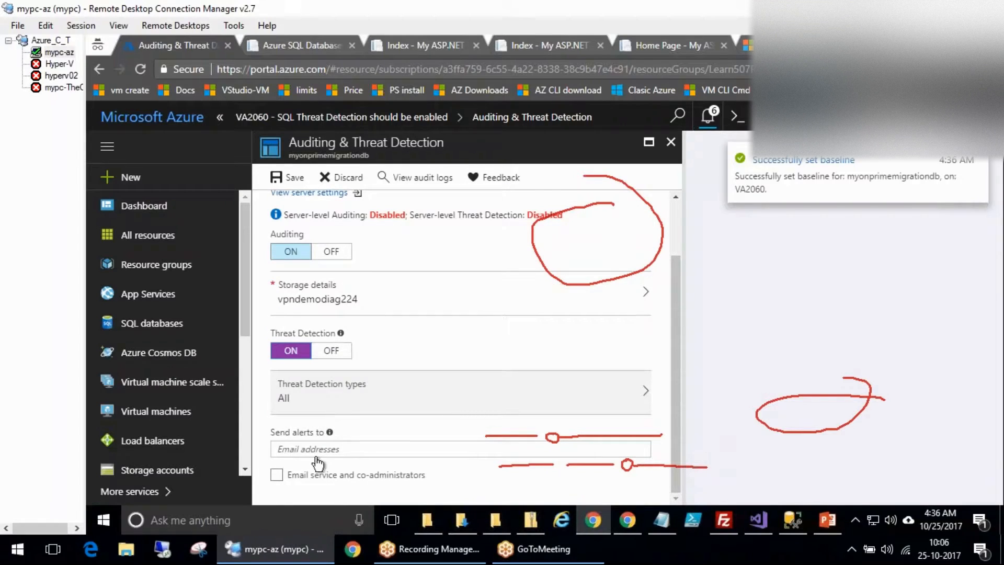
scroll(319, 379, "up", 1)
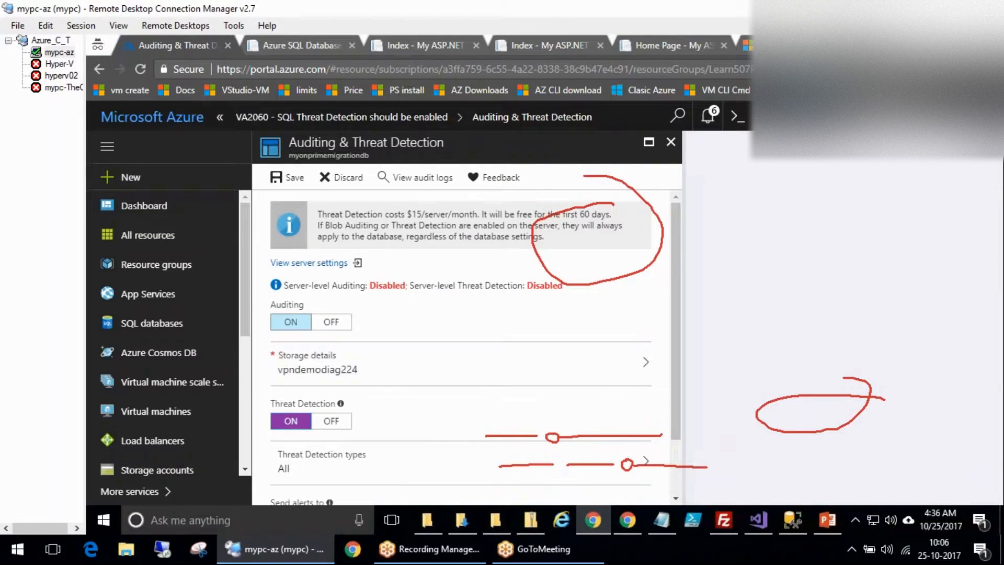
left_click(531, 262)
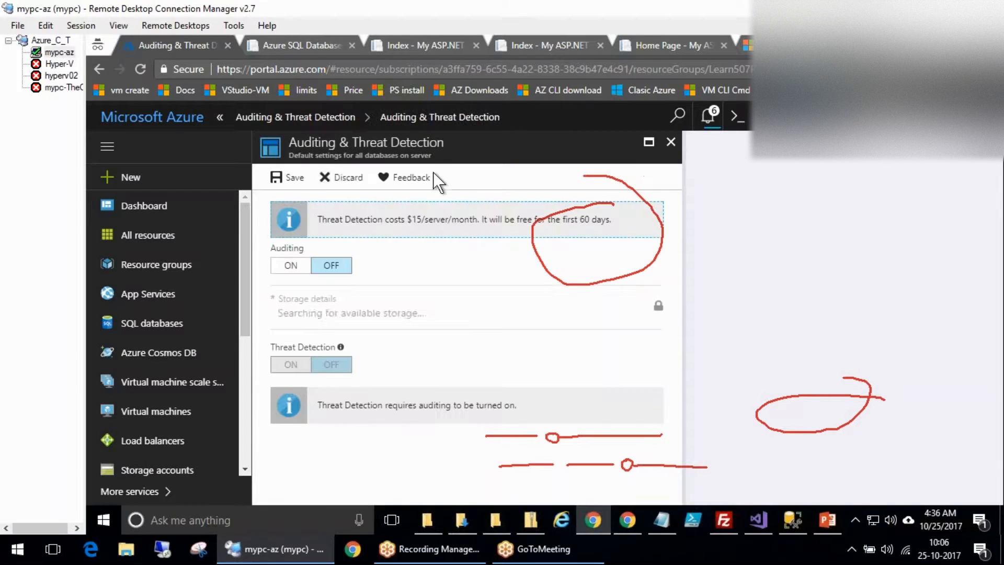
left_click(290, 265)
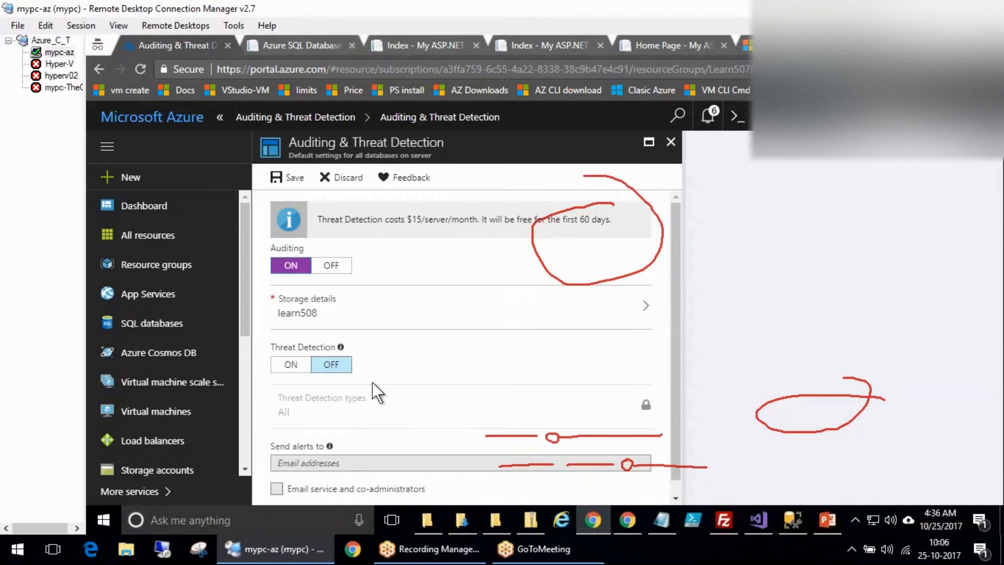
left_click(291, 364)
scroll(450, 368, "down", 1)
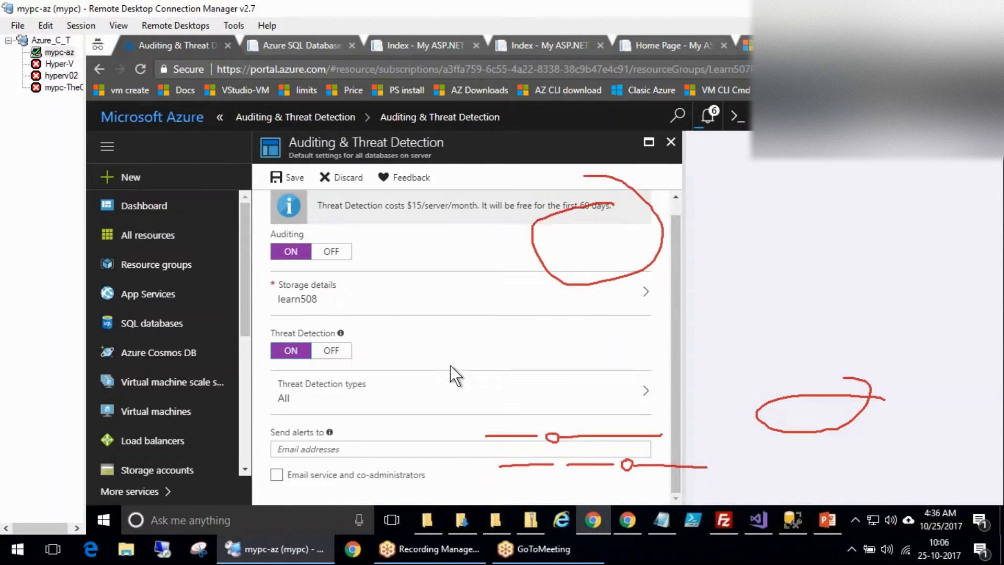
left_click(463, 391)
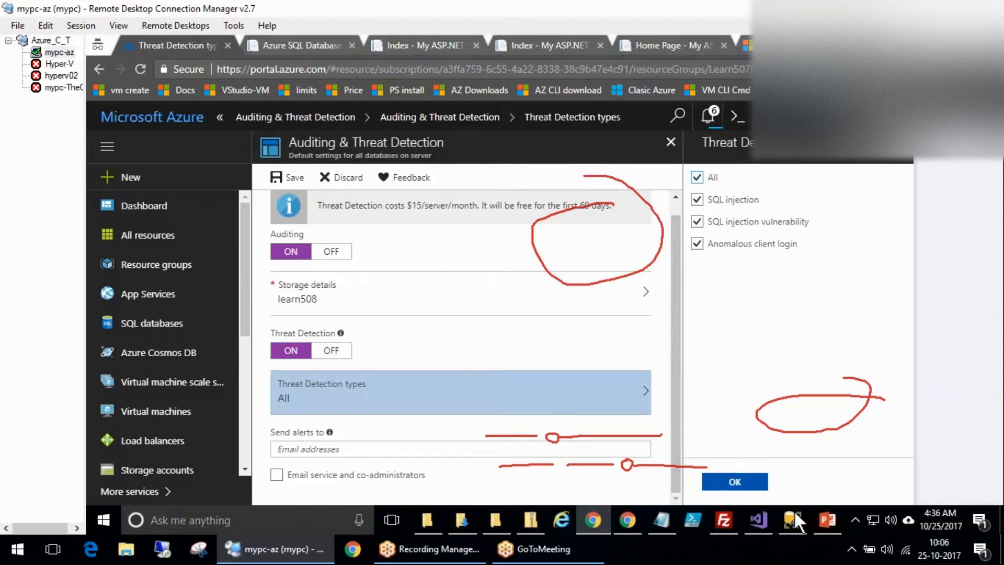
left_click(753, 481)
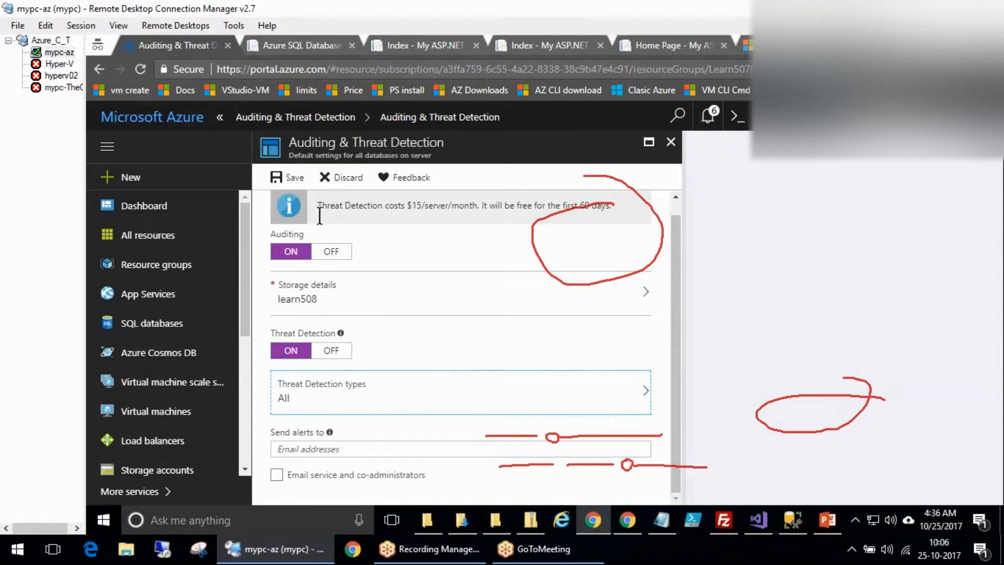
Save the server settings with an alert e-mail address and return to the database blade.
left_click(284, 177)
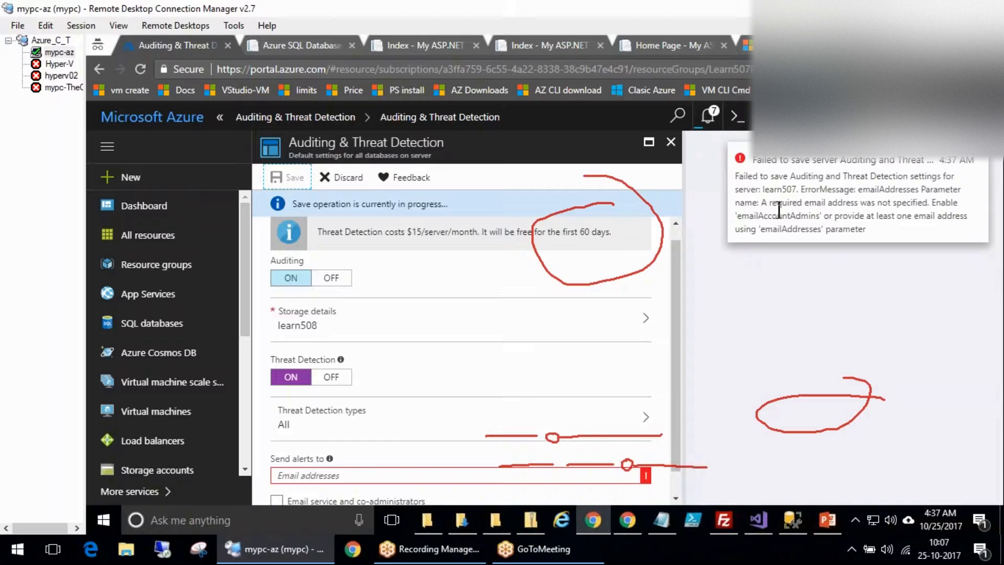
left_click(444, 474)
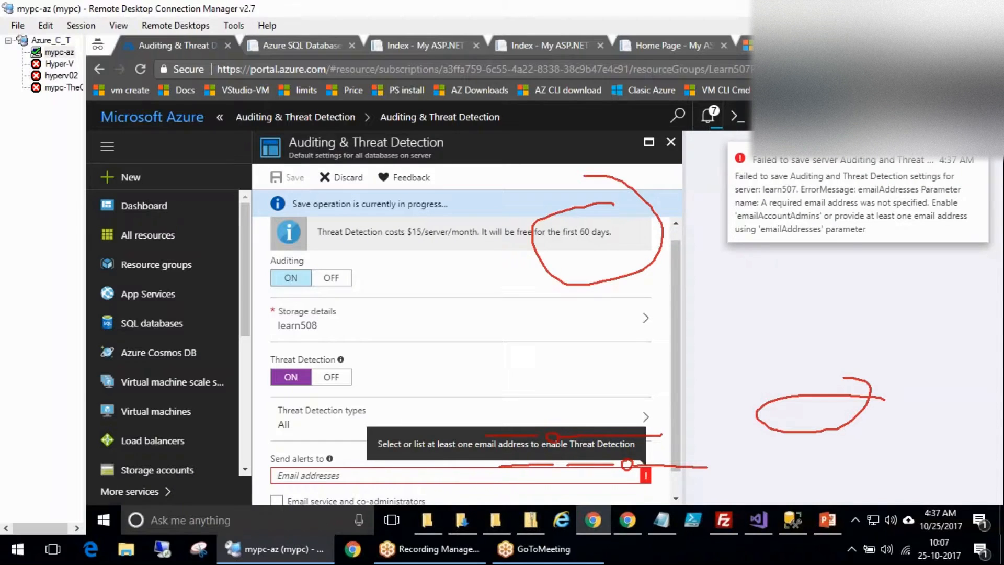
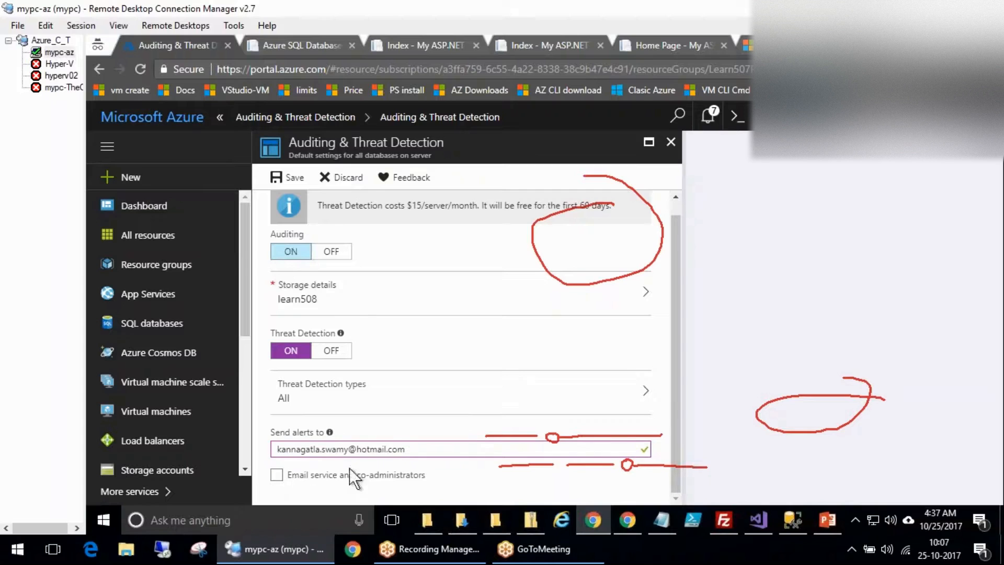
left_click(289, 178)
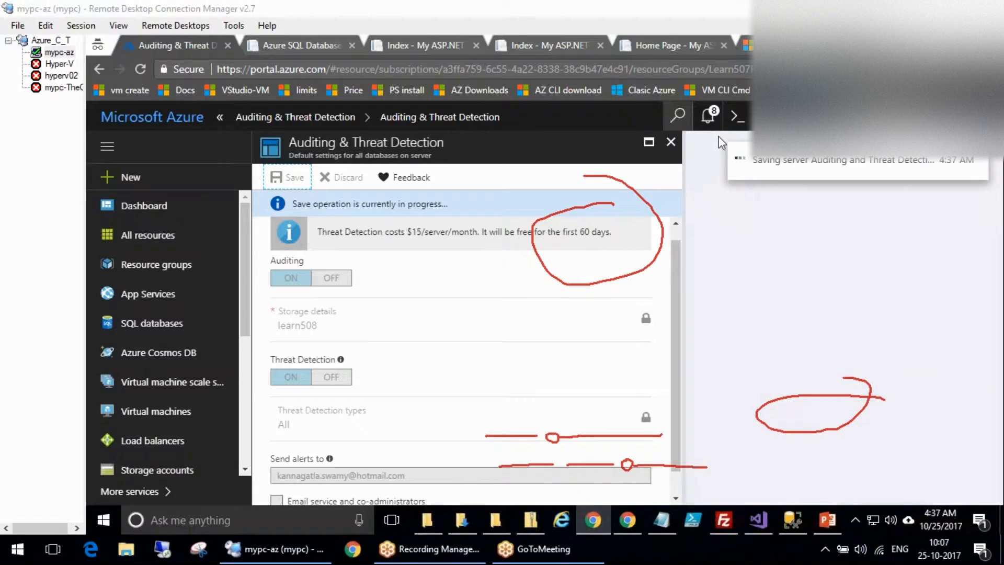
left_click(325, 117)
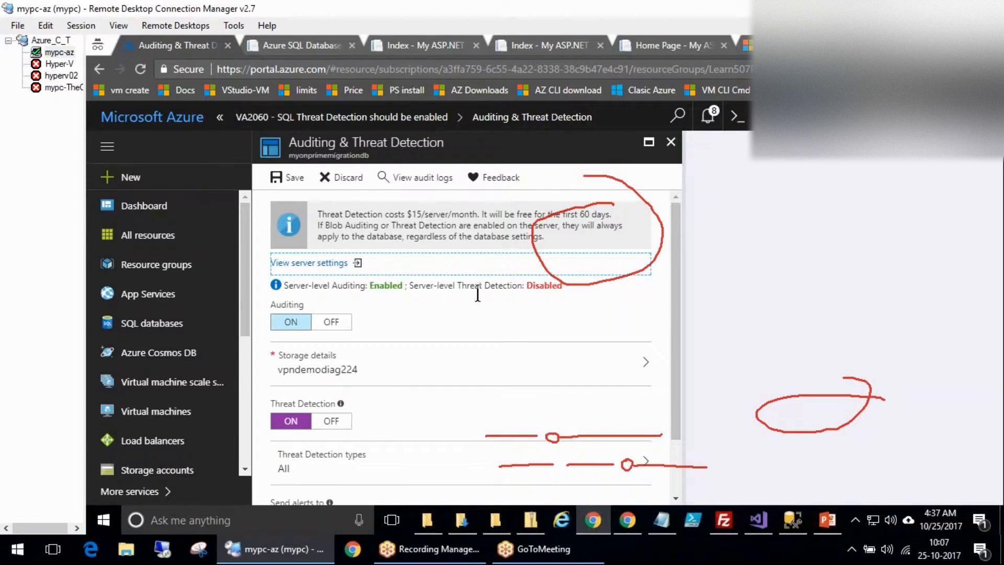
Return to Vulnerability Assessment through the breadcrumb, discarding unsaved database edits.
left_click(360, 119)
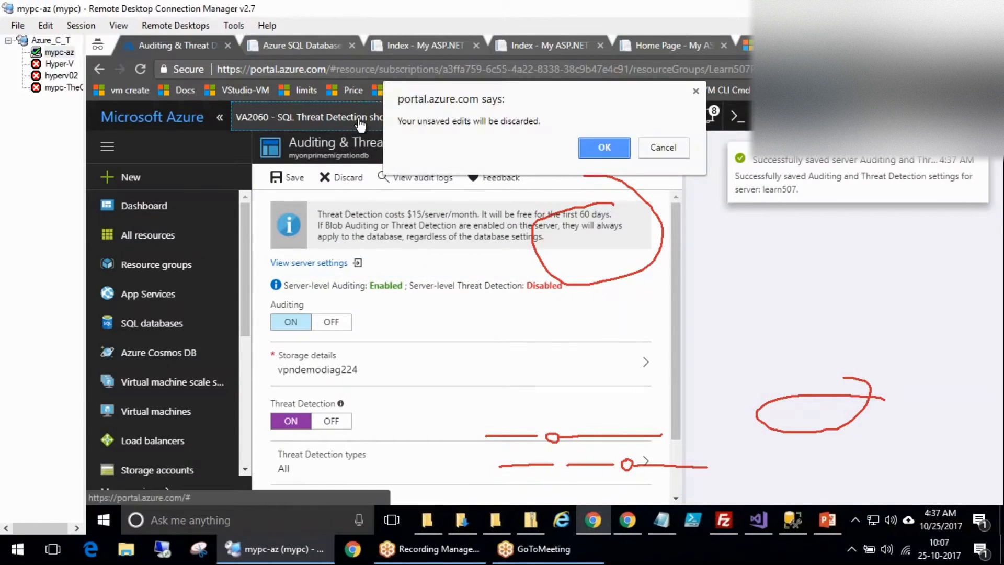
left_click(663, 148)
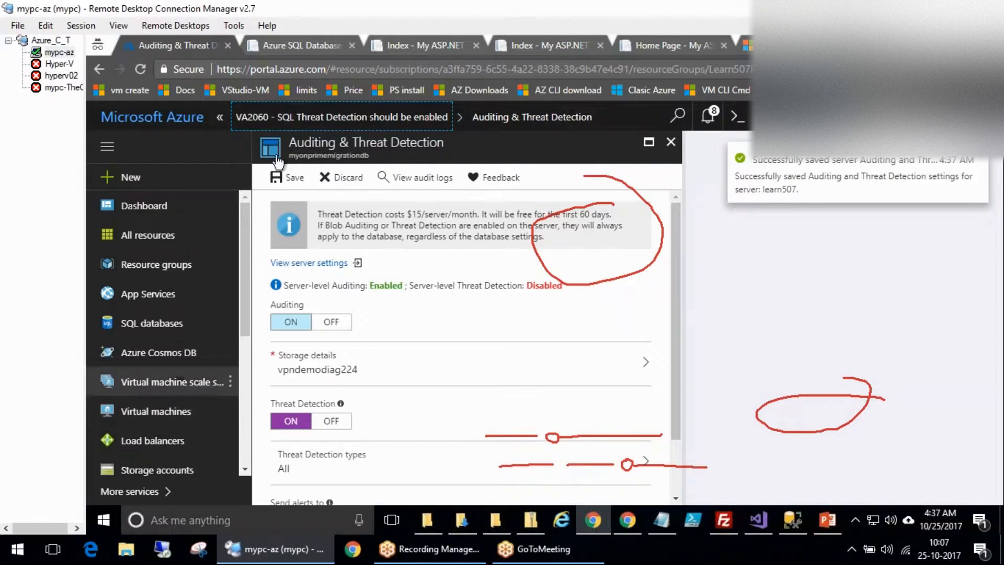
left_click(220, 116)
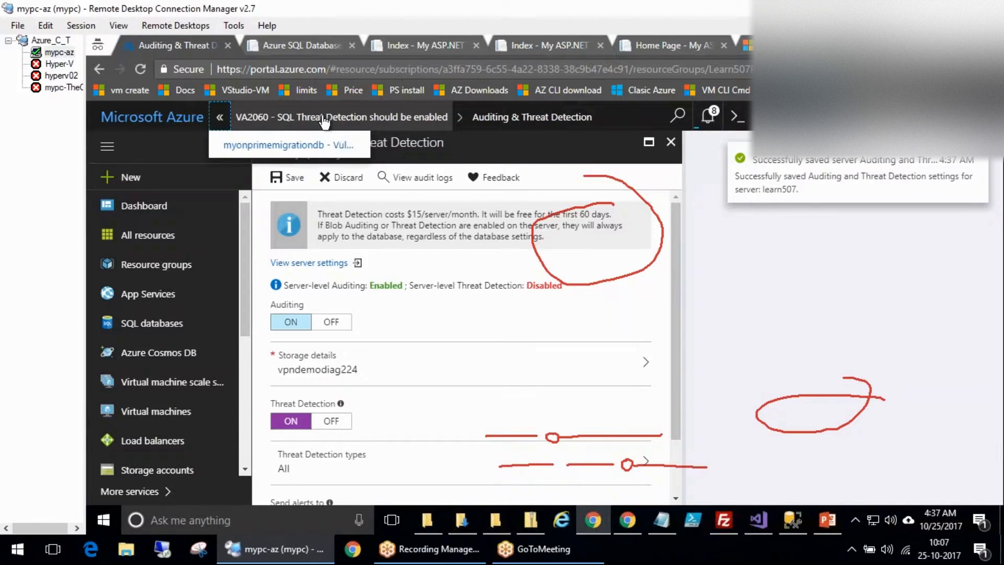
left_click(296, 146)
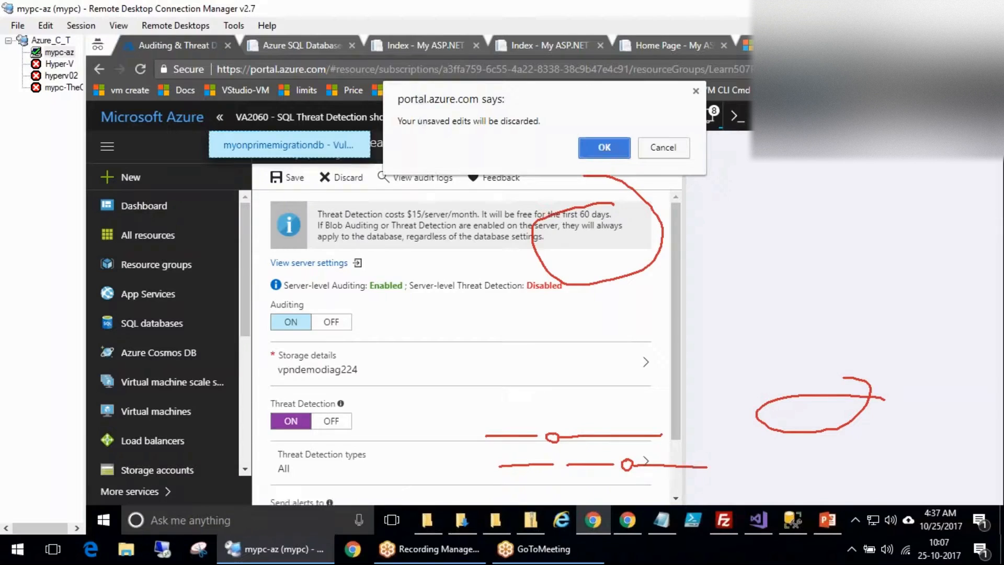
left_click(604, 147)
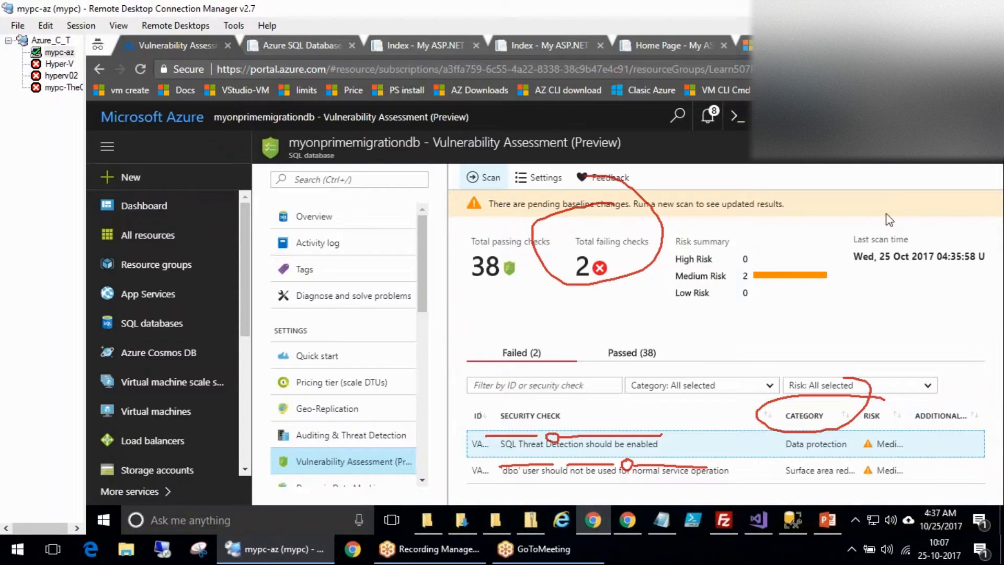
Run a fresh vulnerability scan and open Dynamic Data Masking.
left_click(477, 178)
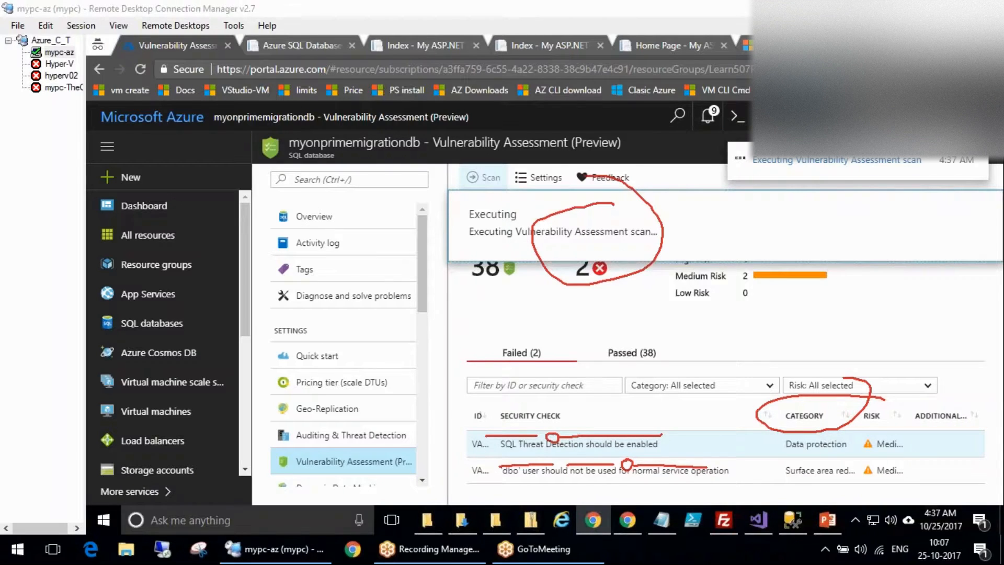
scroll(314, 336, "down", 1)
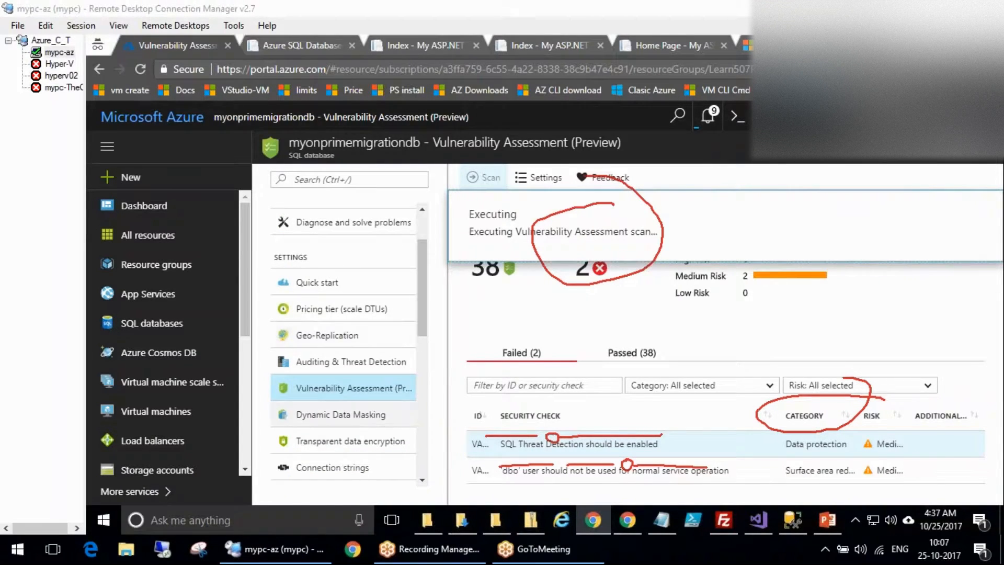
left_click_drag(423, 315, 422, 356)
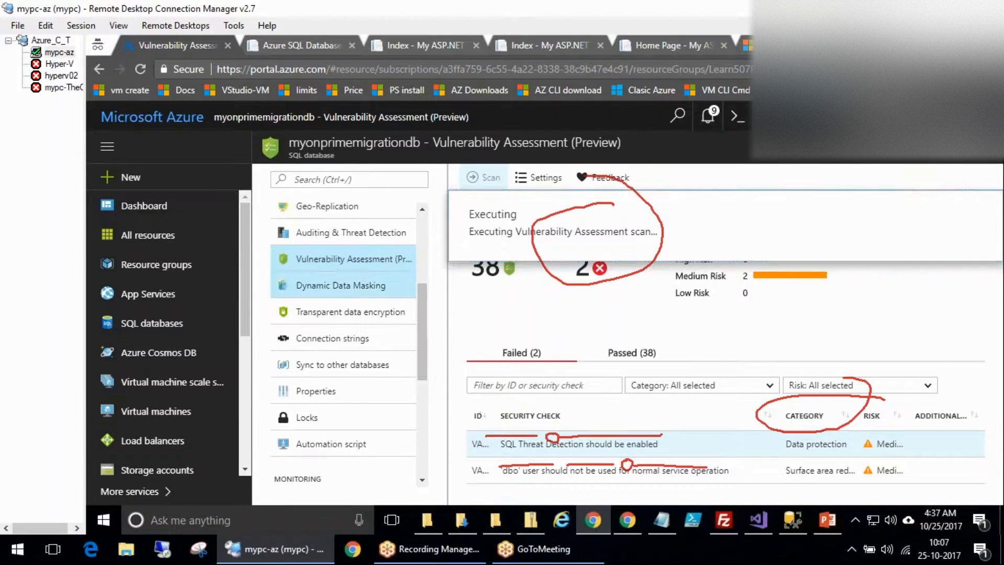
left_click(319, 290)
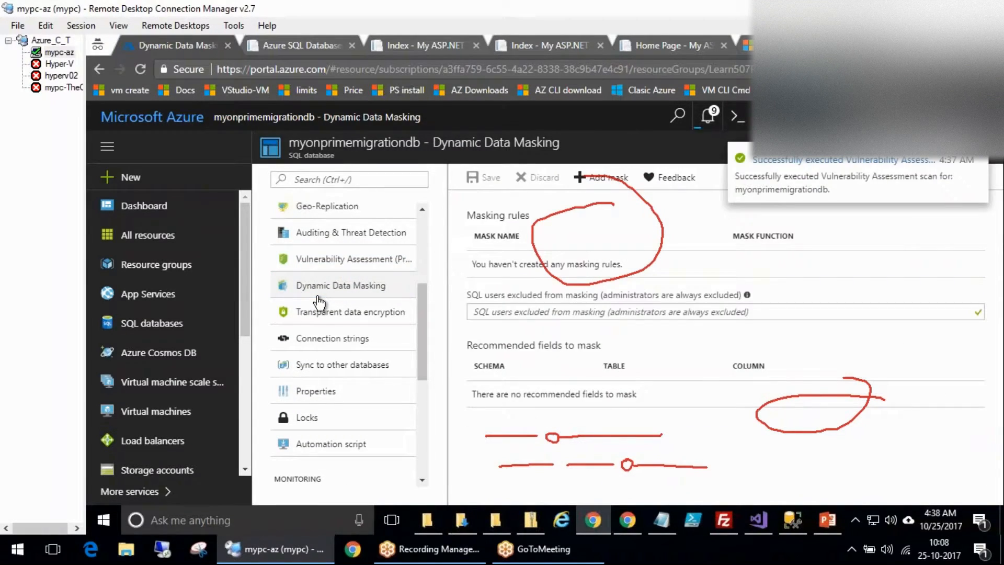
Verify transparent data encryption is On and Encrypted, then view the ADO.NET connection strings.
left_click(760, 107)
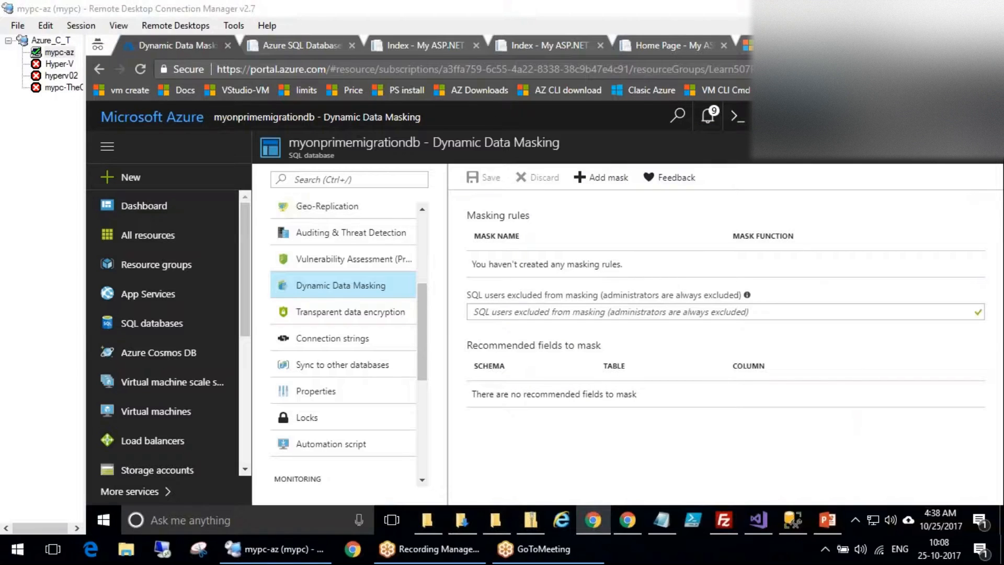
left_click(375, 316)
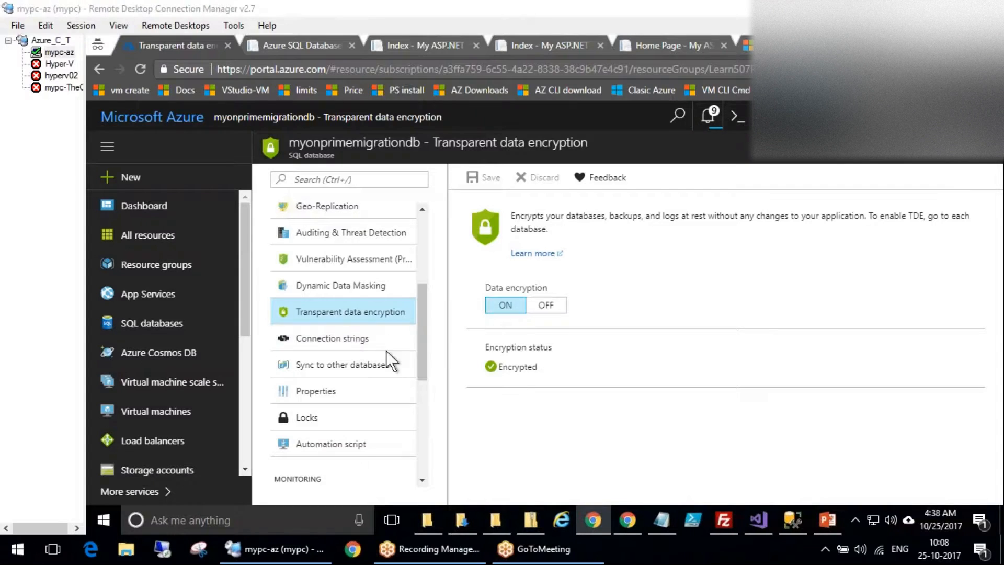
left_click(363, 341)
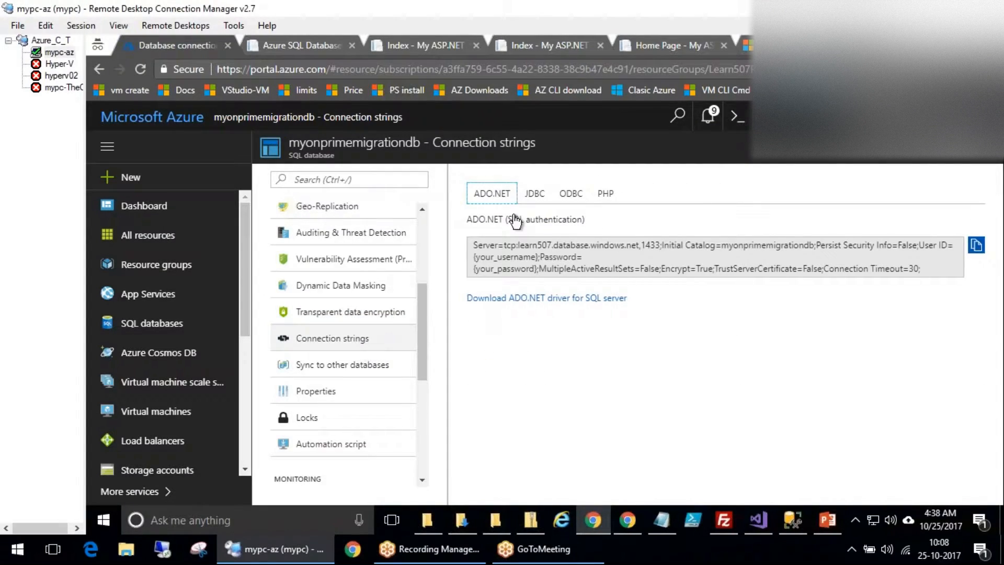
Highlight the ADO.NET connection string, including its username and password placeholders.
left_click(735, 267)
left_click_drag(736, 267, 792, 262)
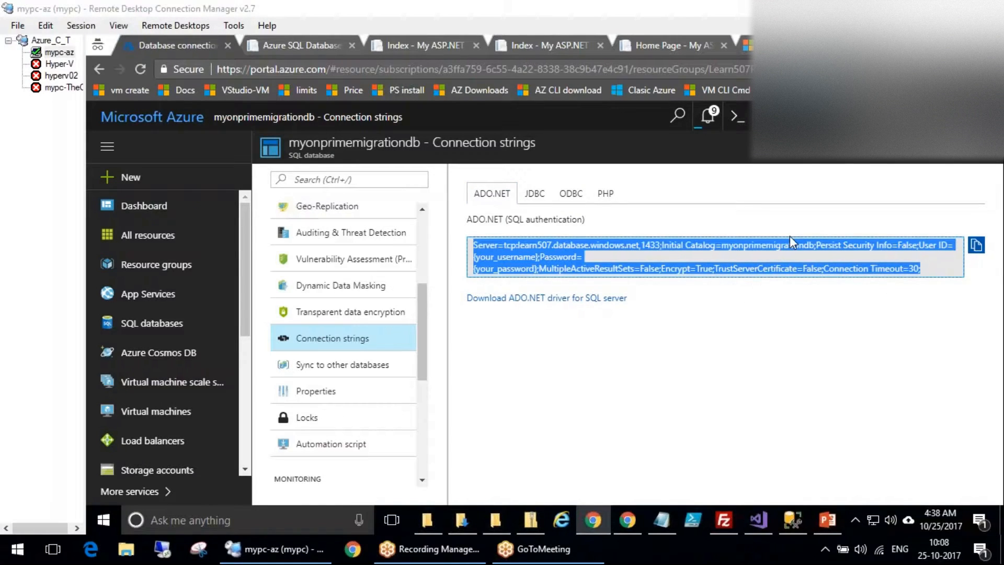
left_click(624, 268)
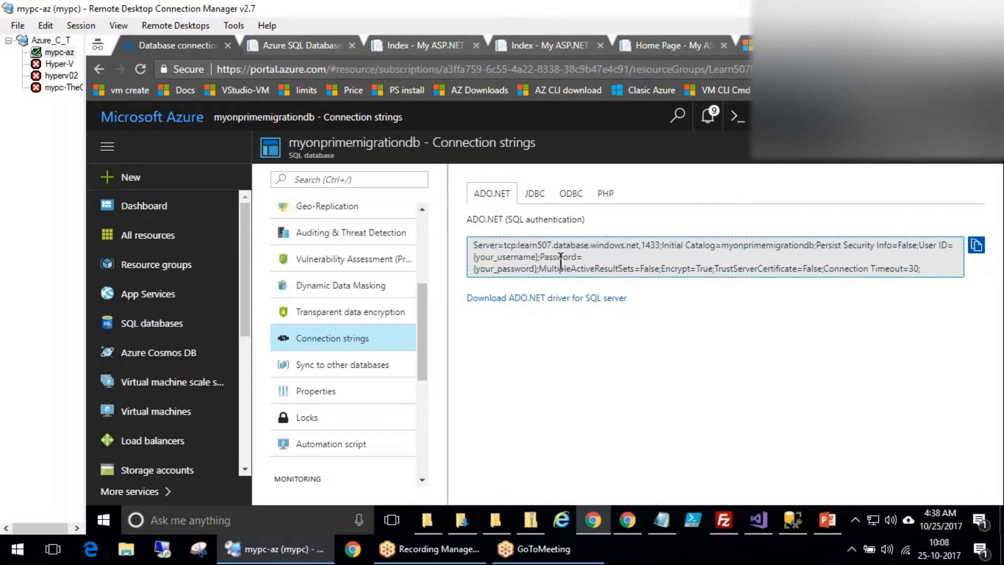
left_click_drag(475, 247, 921, 269)
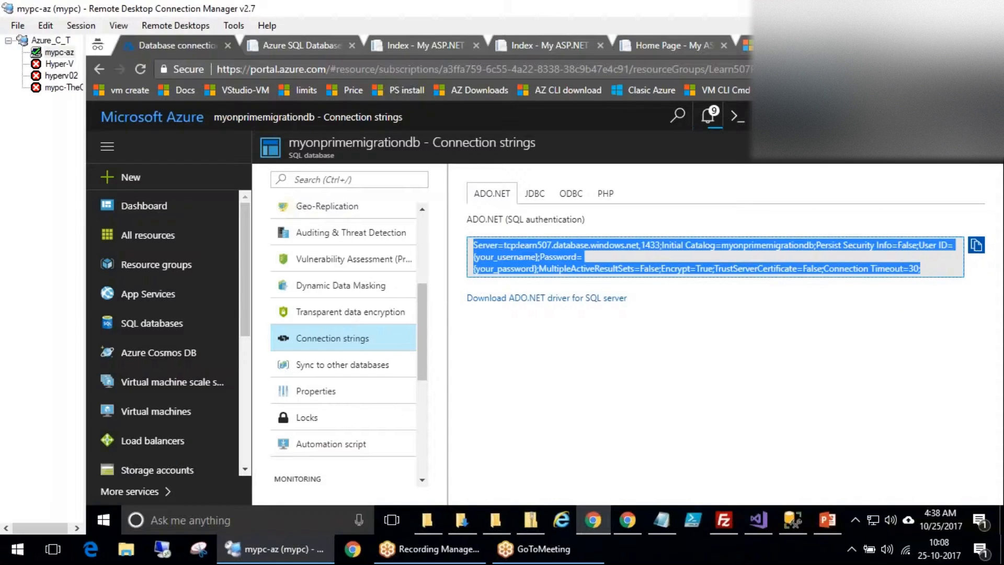
left_click_drag(480, 257, 541, 260)
left_click_drag(475, 269, 532, 269)
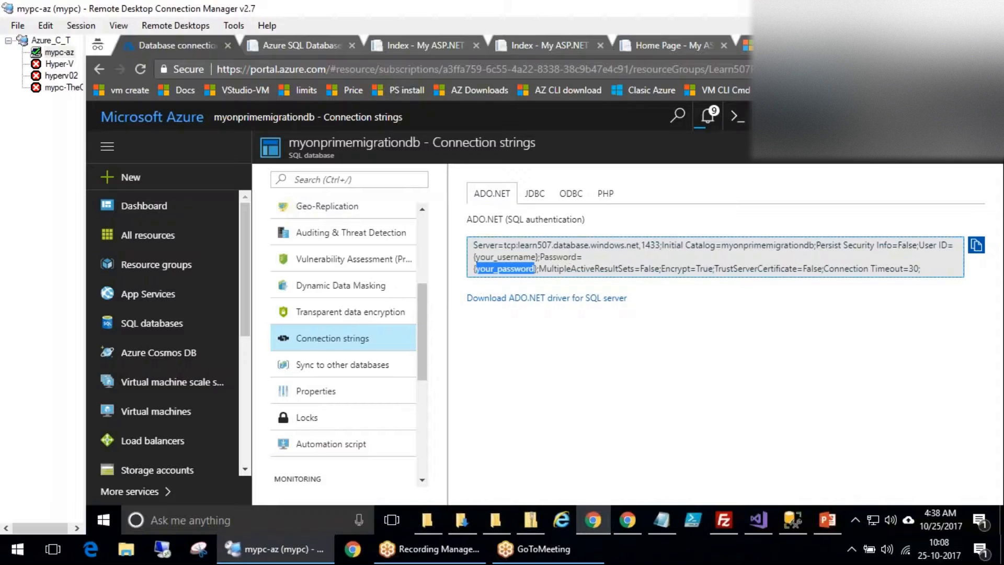
Open the database's Sync to other databases page, which has no sync groups or agents.
left_click(618, 253)
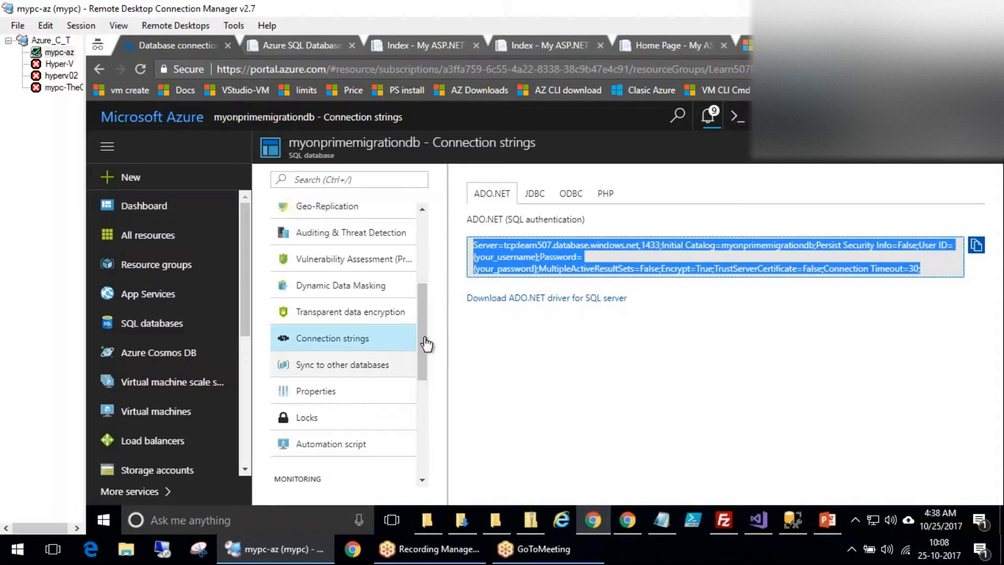
scroll(424, 359, "down", 1)
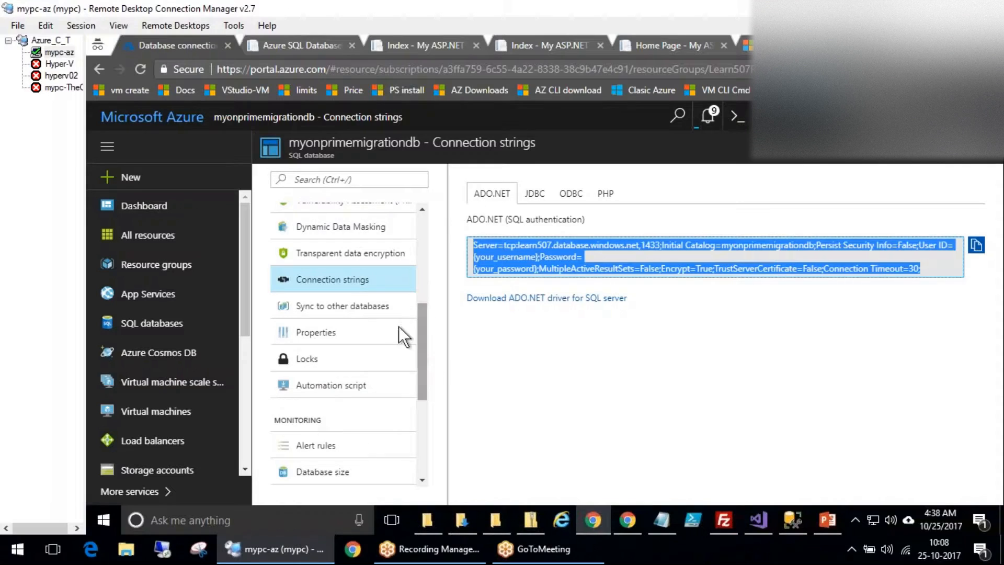
left_click(372, 312)
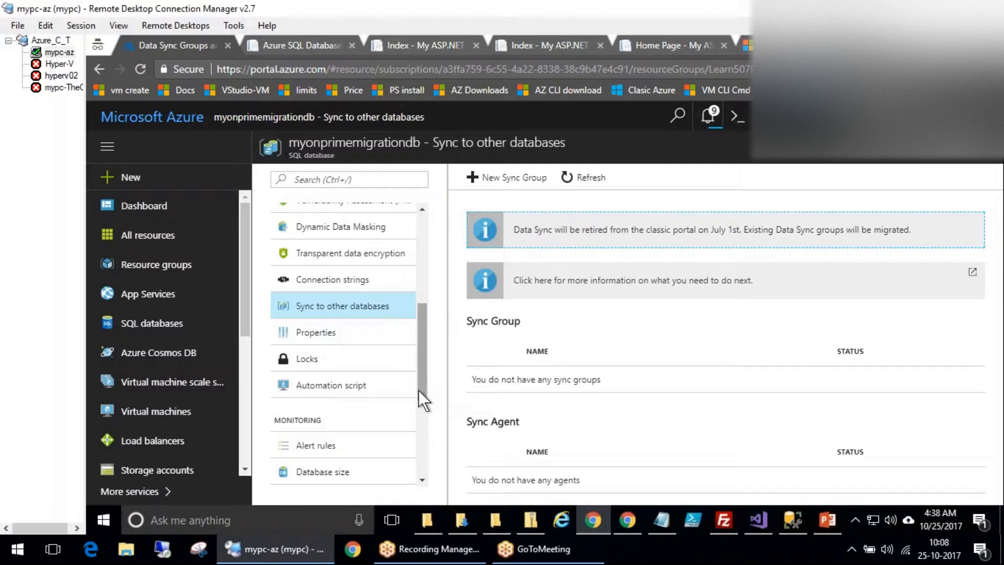
Open the database's Performance overview and review its charts.
scroll(388, 449, "down", 2)
scroll(388, 449, "down", 4)
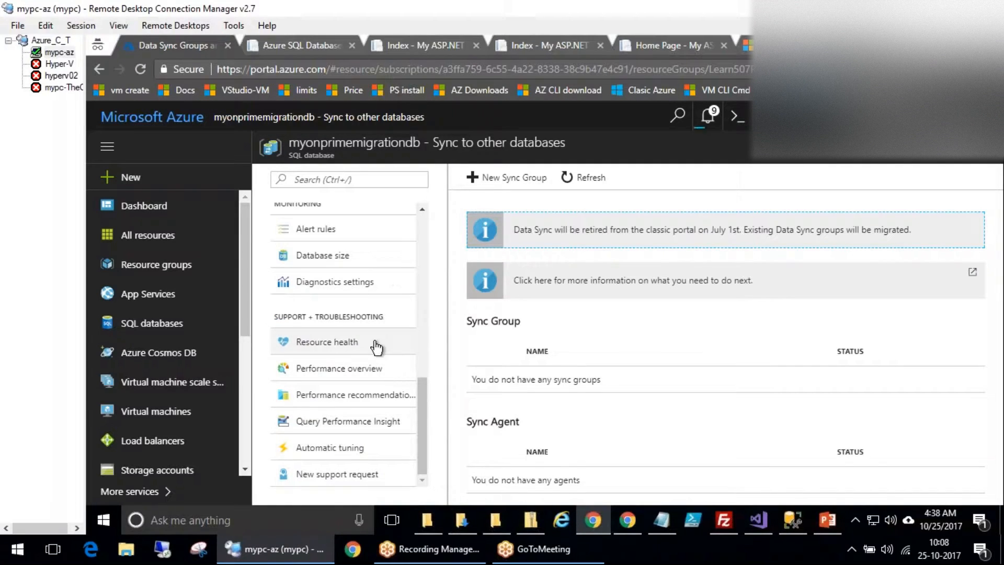
left_click(309, 373)
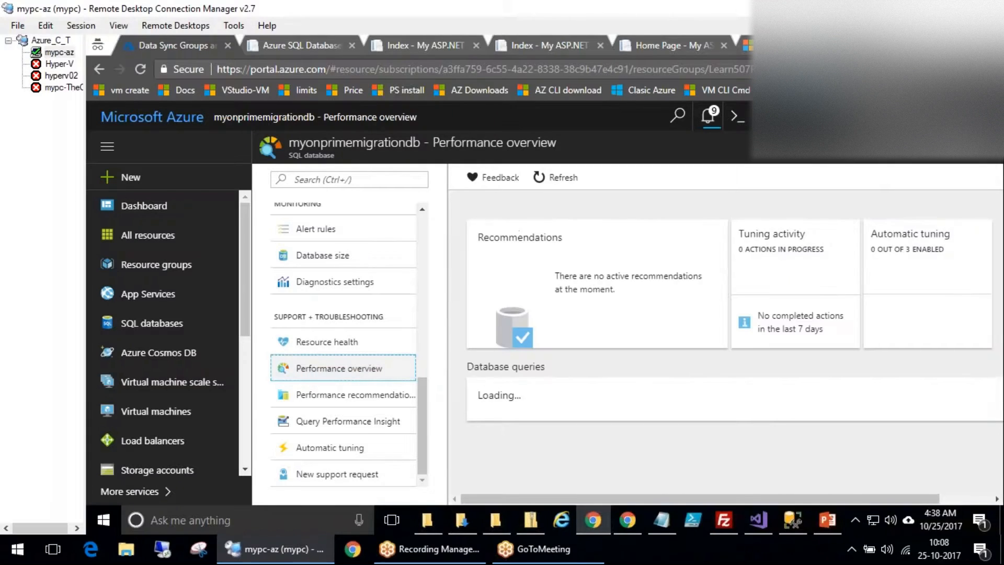
scroll(657, 369, "down", 3)
scroll(759, 421, "down", 2)
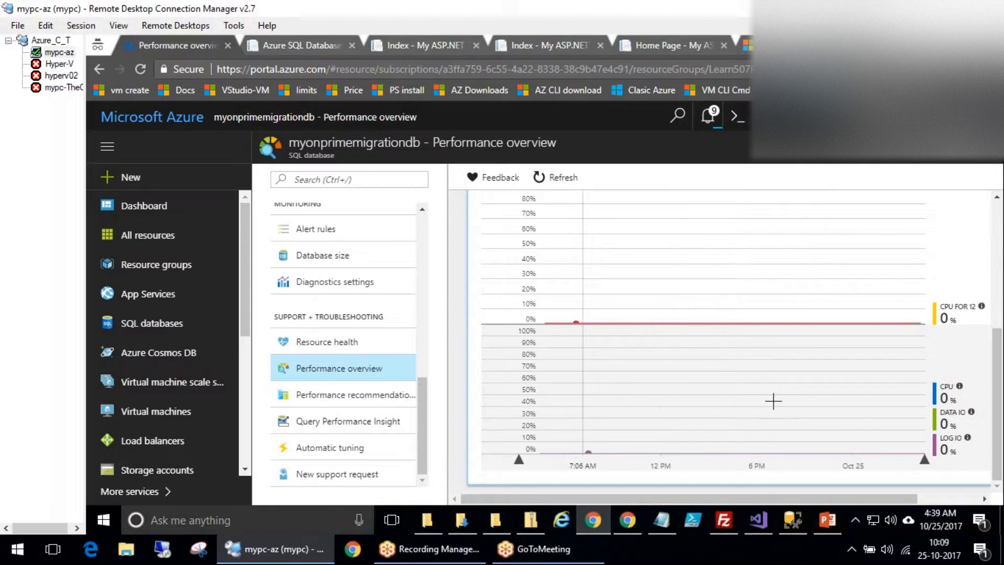
Open Performance recommendations, then its Automatic tuning options.
scroll(691, 418, "up", 5)
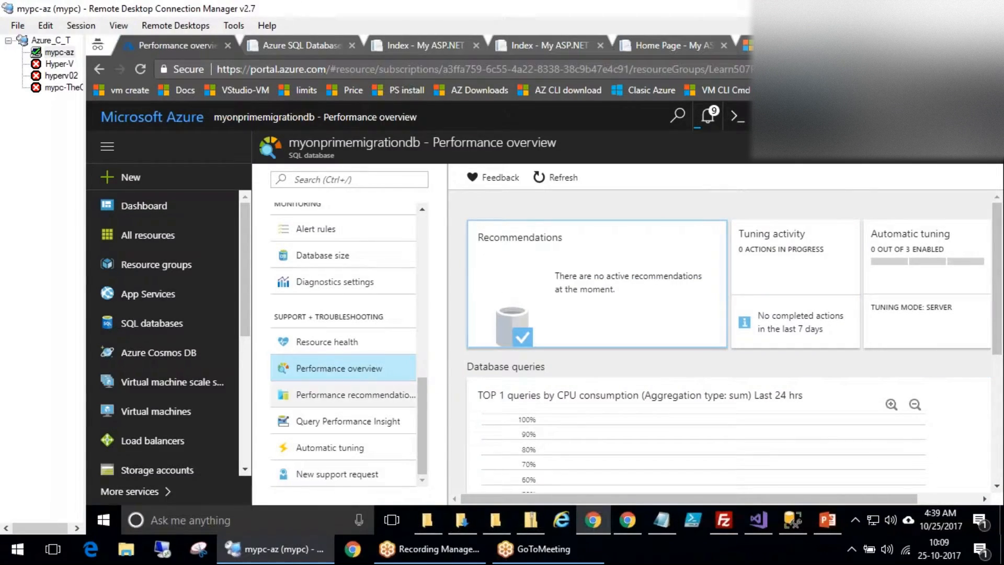
left_click(324, 395)
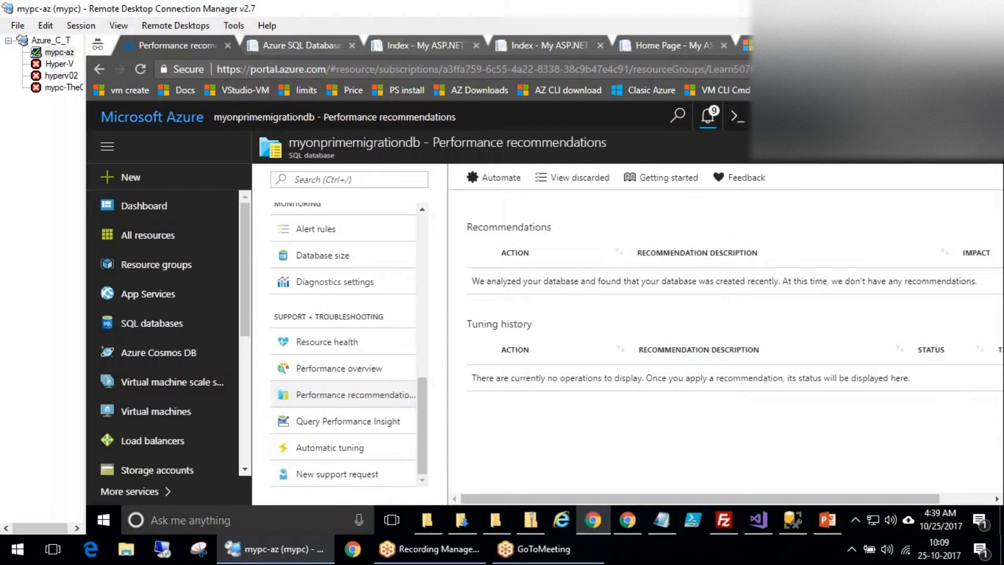
left_click(495, 181)
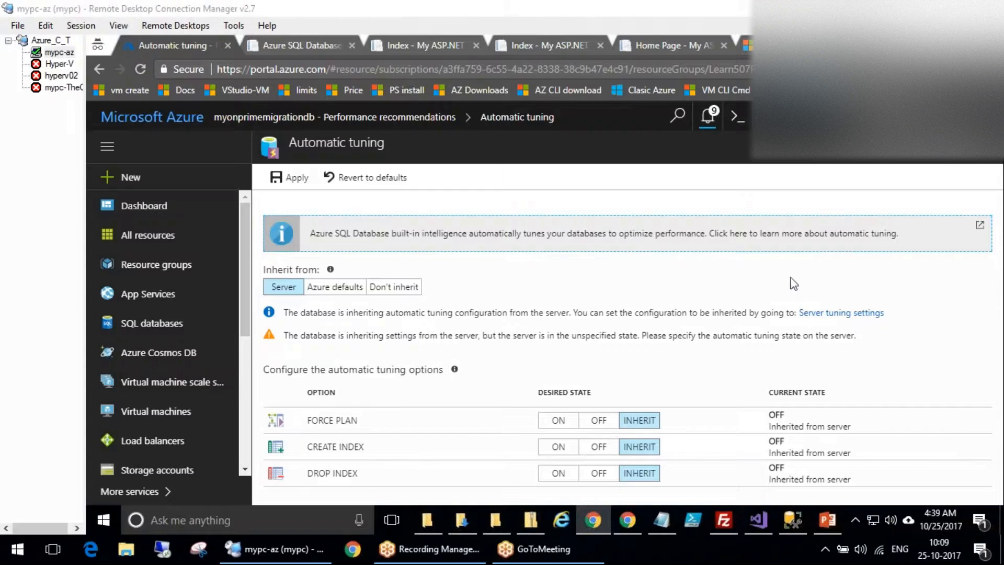
Turn on Force Plan, Create Index and Drop Index automatic tuning.
left_click(554, 418)
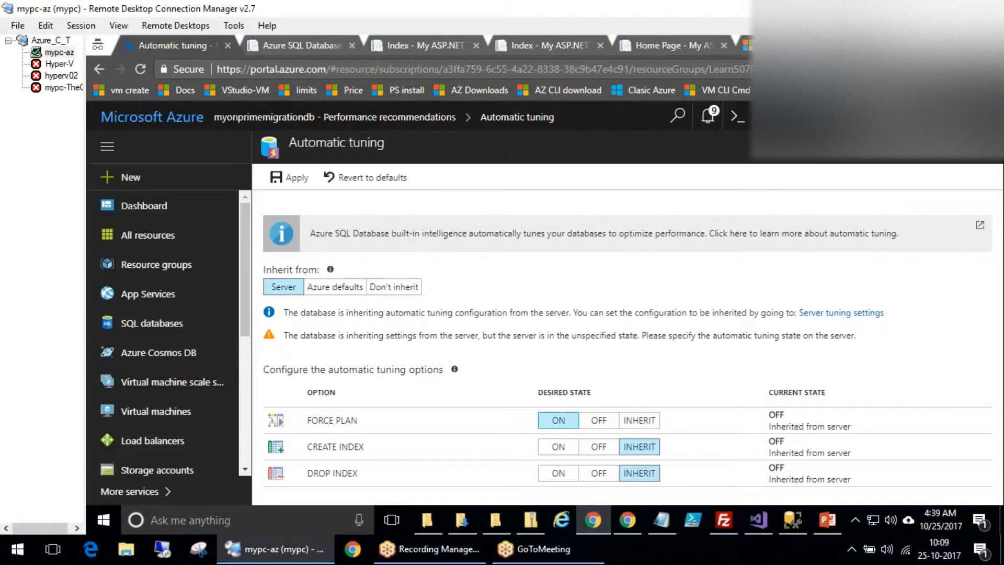
left_click(556, 446)
left_click(558, 473)
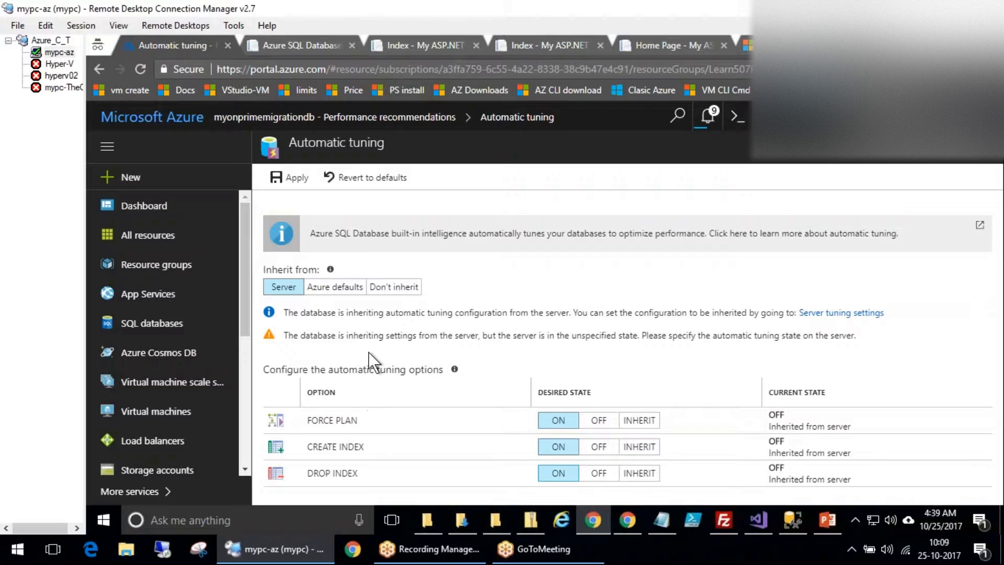
Make automatic tuning inherit from the server, then open Query Performance Insight.
left_click(350, 291)
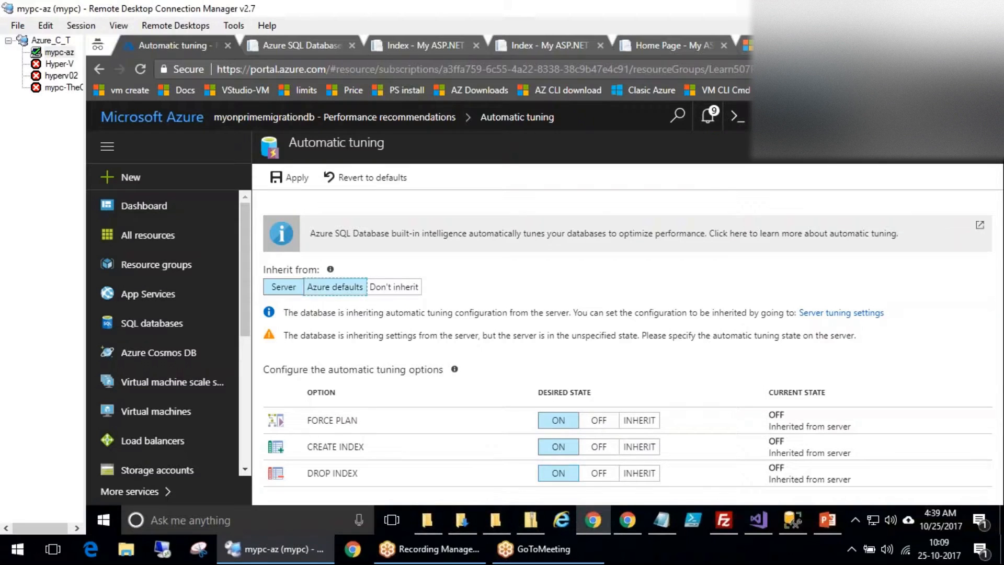
left_click(394, 287)
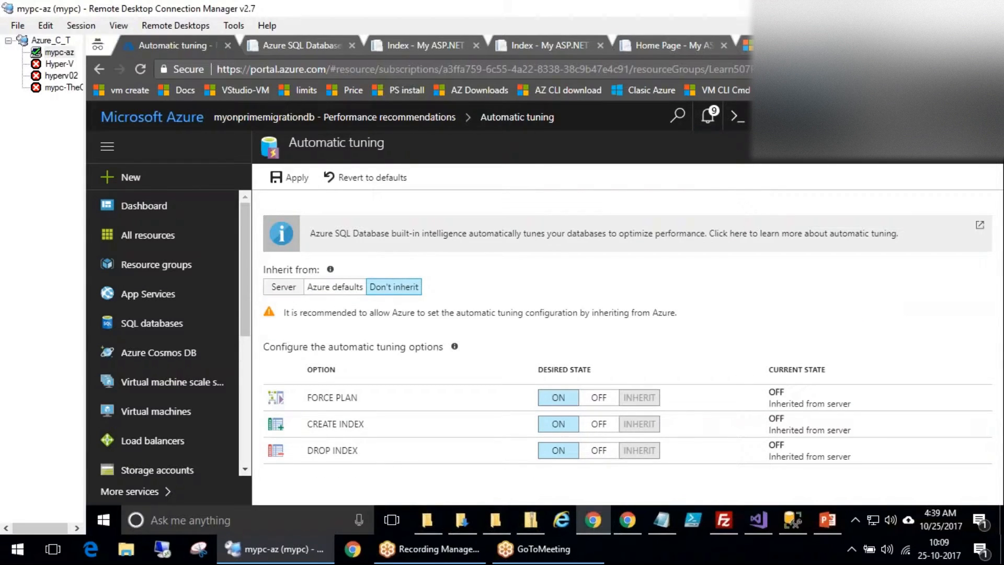
left_click(284, 288)
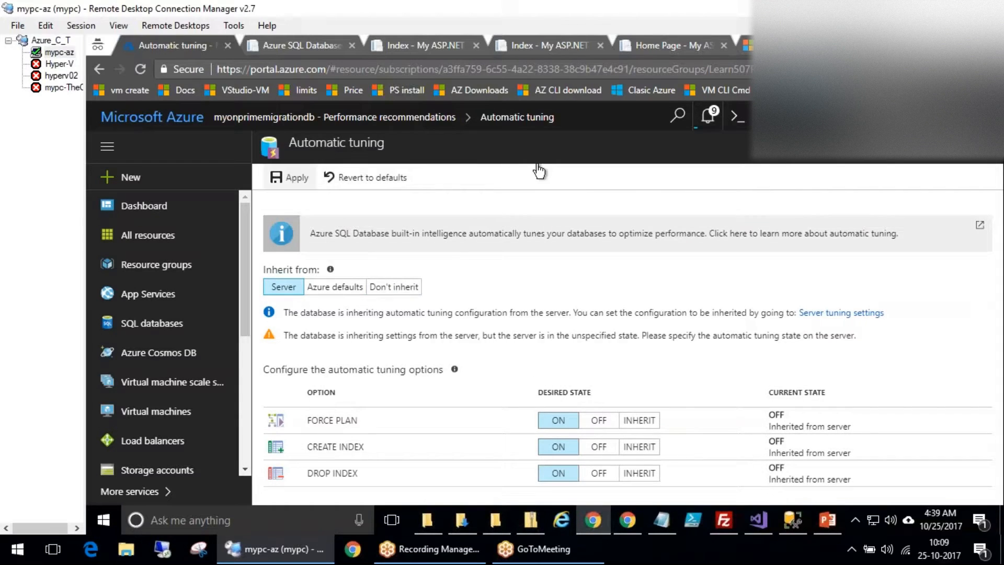
left_click(439, 119)
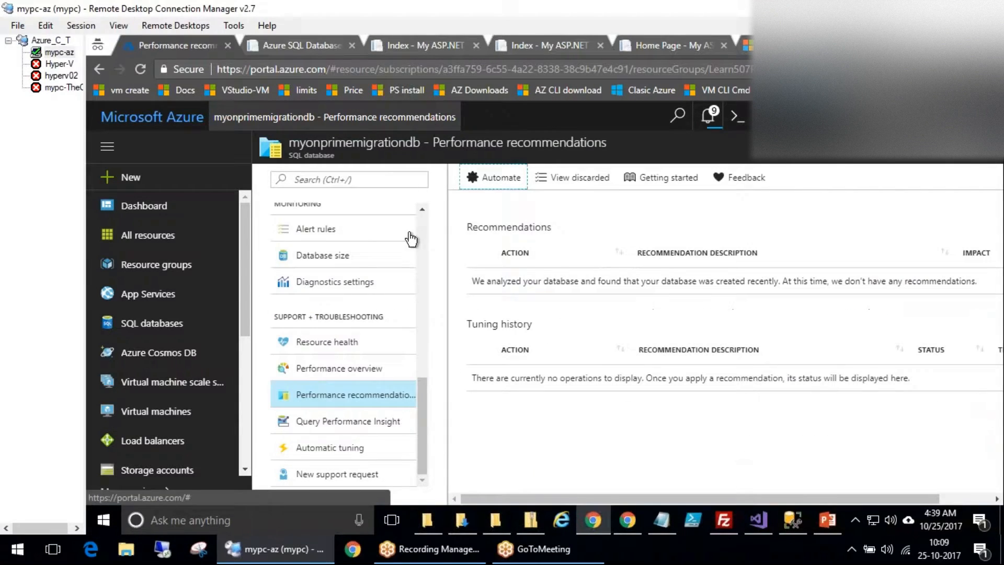
left_click(346, 424)
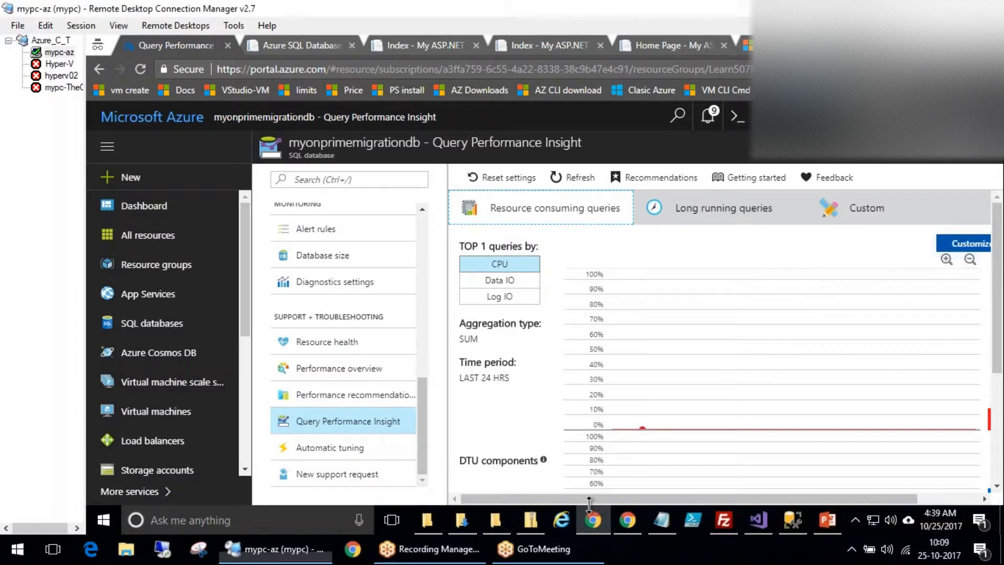
Rank the top queries by Data IO and then by Log IO.
left_click_drag(616, 500, 572, 480)
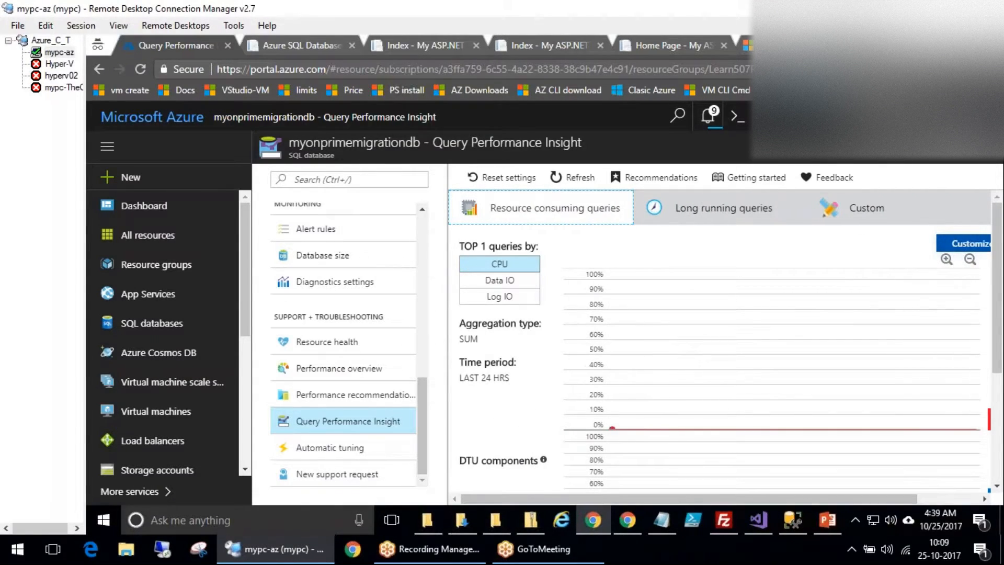
left_click_drag(997, 287, 996, 469)
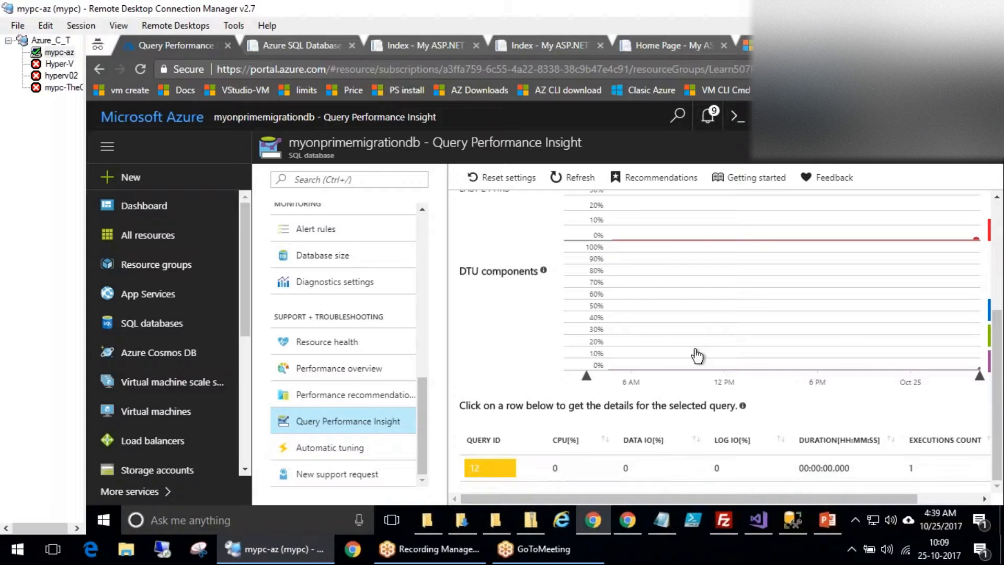
scroll(707, 369, "up", 3)
scroll(708, 369, "up", 1)
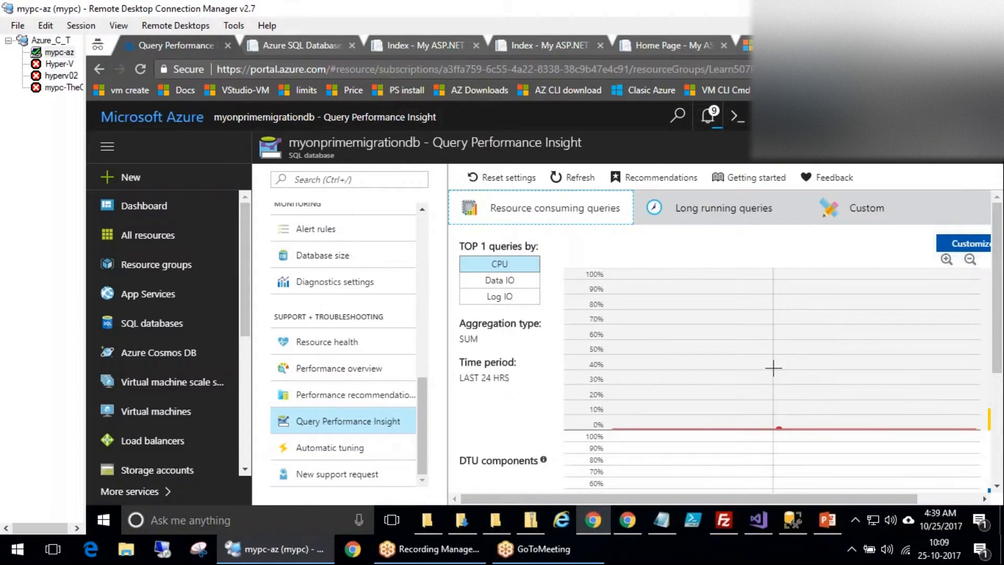
left_click(500, 280)
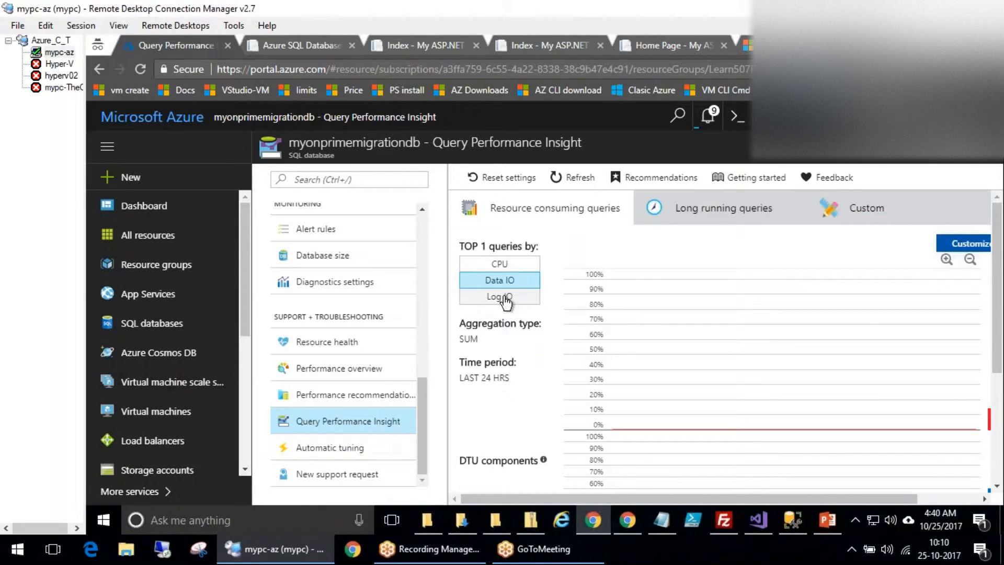
left_click(504, 296)
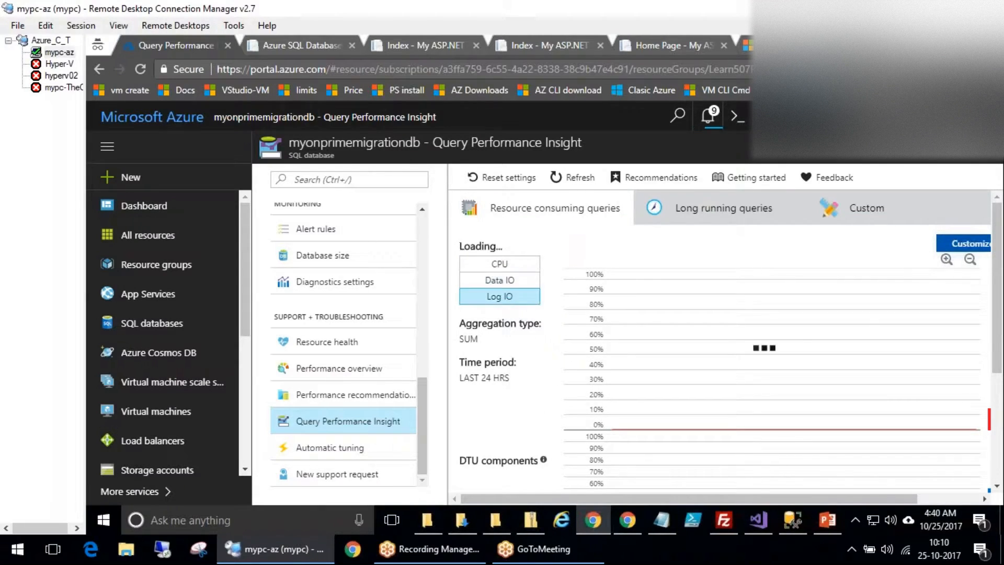
View the Long running queries tab, then the Custom query view.
left_click(712, 210)
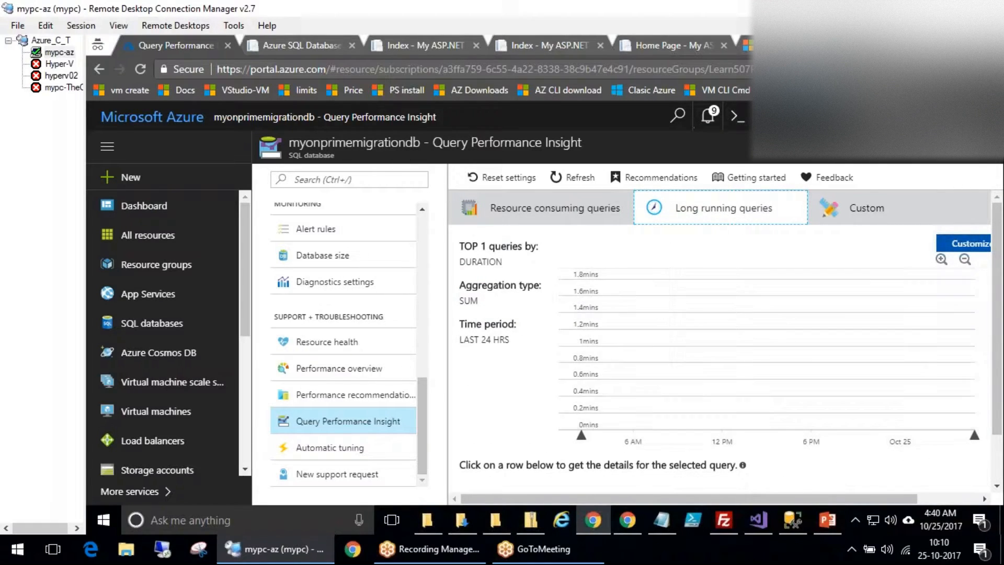
left_click(879, 217)
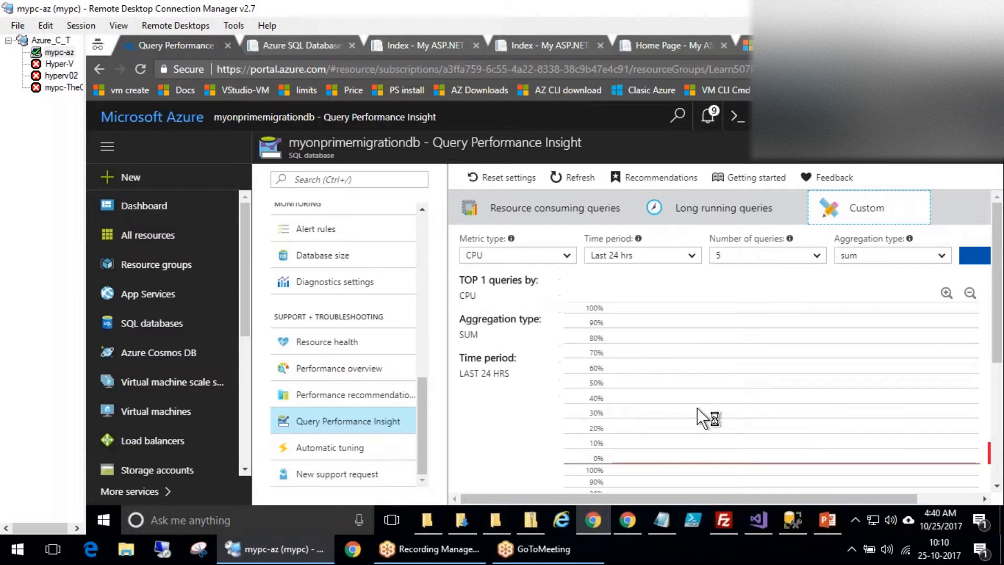
scroll(701, 410, "down", 5)
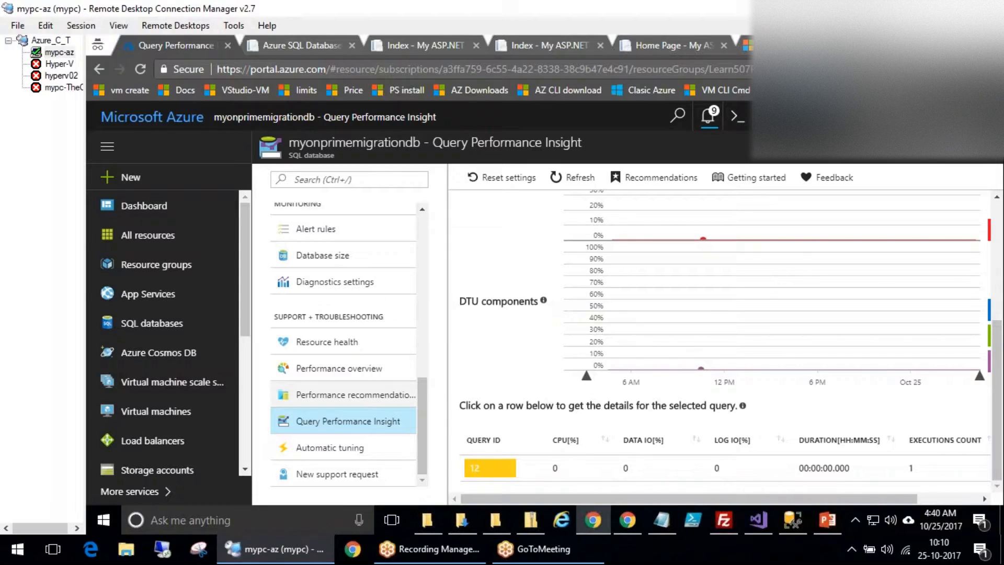
Annotate the support and troubleshooting options with a red circle and arrow, then clear them.
left_click(409, 530)
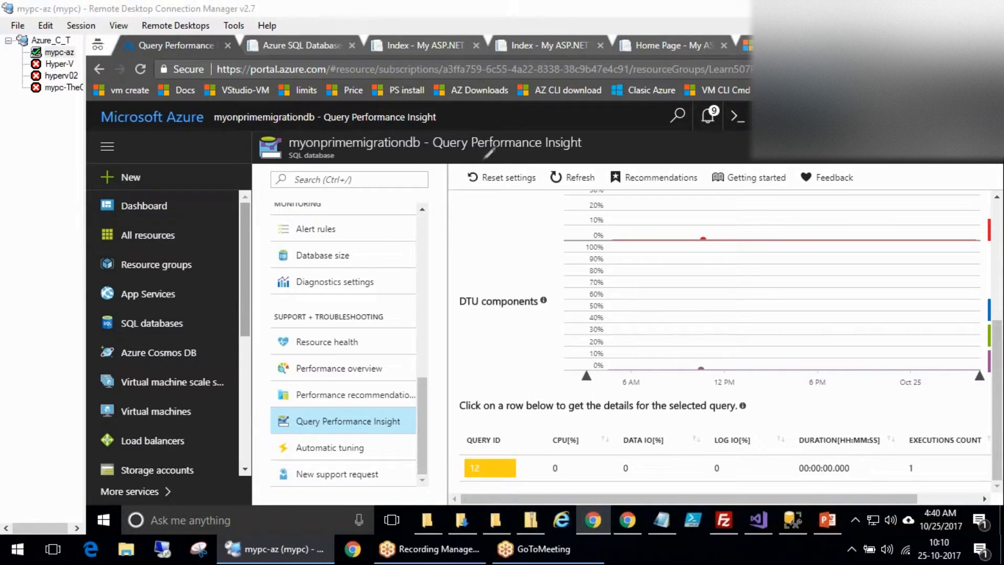
mouse_move(270, 320)
left_mouse_down()
mouse_move(266, 335)
mouse_move(374, 501)
mouse_move(421, 303)
mouse_move(266, 314)
left_mouse_up()
mouse_move(467, 215)
left_mouse_down()
mouse_move(426, 355)
mouse_move(455, 387)
left_mouse_up()
key("Escape")
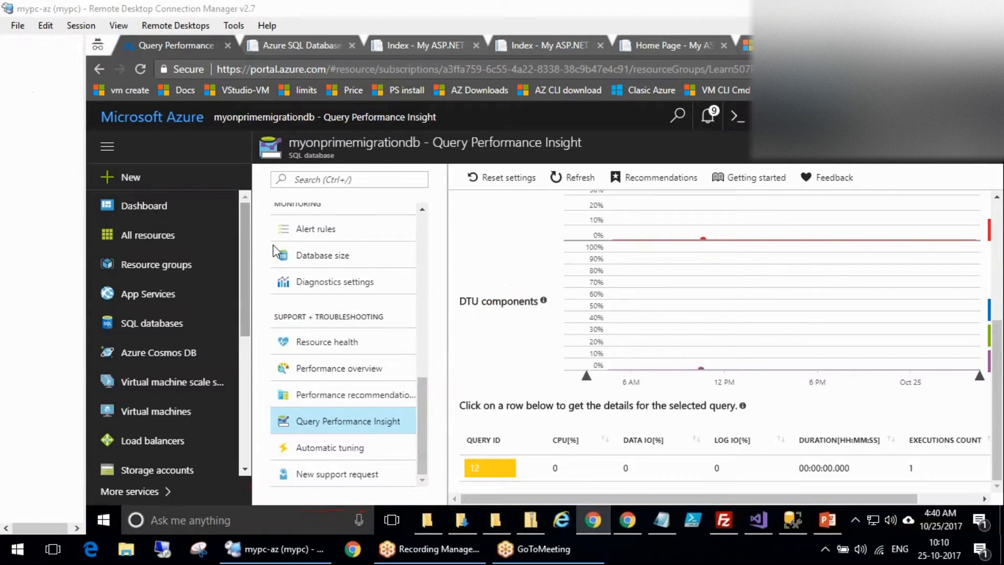
Check Automatic tuning, then view Performance overview charts showing 0% DTU, CPU and IO.
left_click(331, 449)
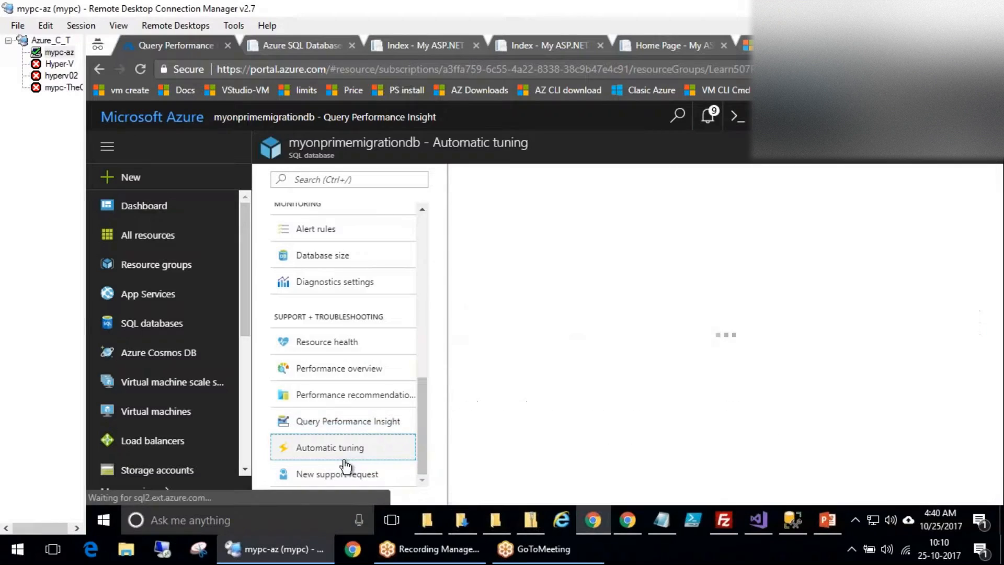
scroll(650, 392, "down", 1)
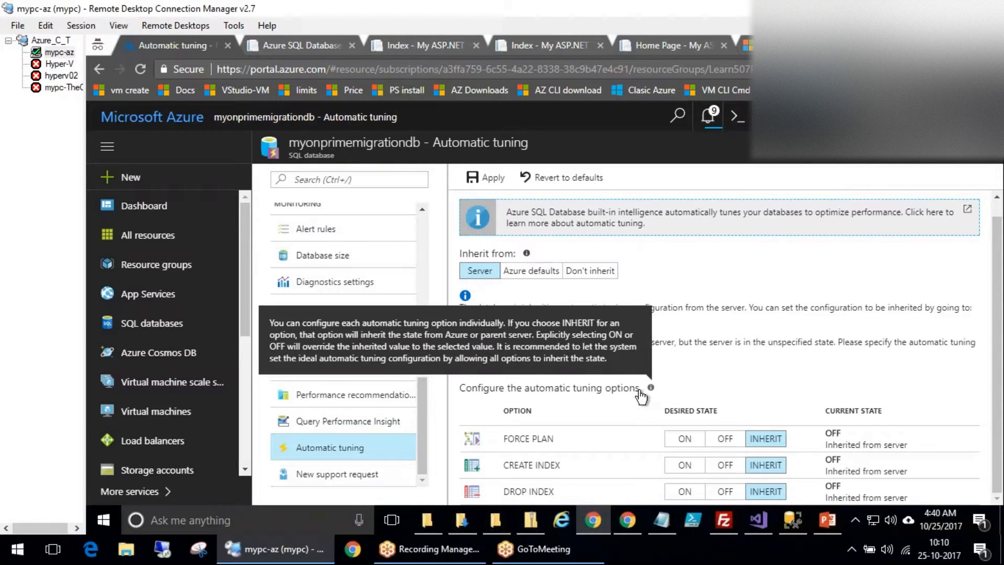
left_click(339, 368)
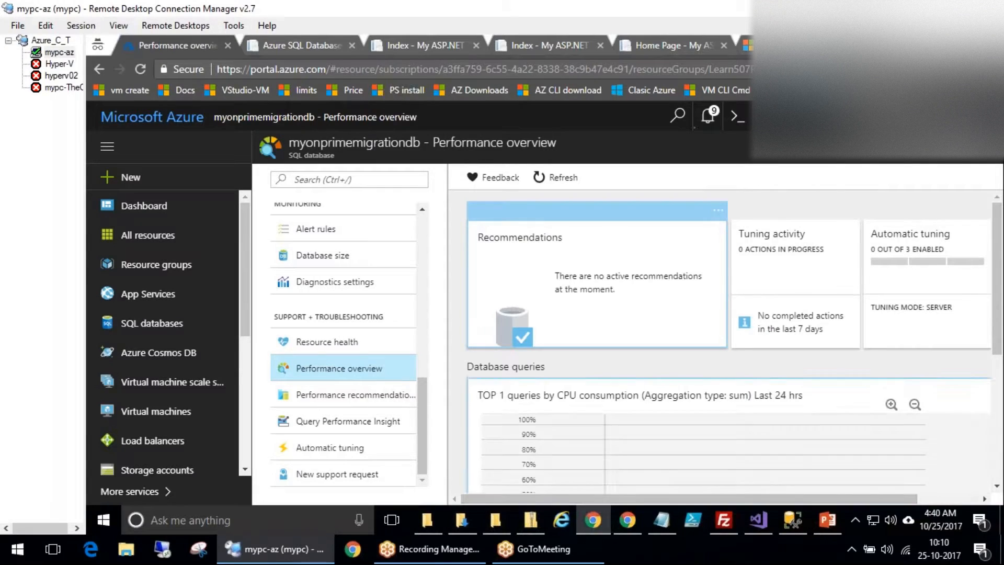
scroll(732, 491, "down", 5)
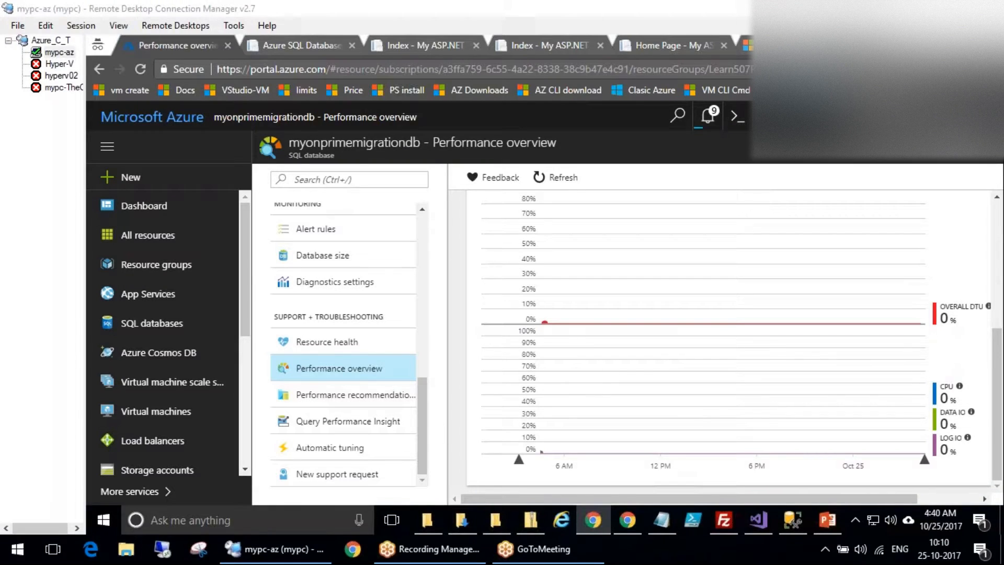
left_click_drag(424, 412, 419, 188)
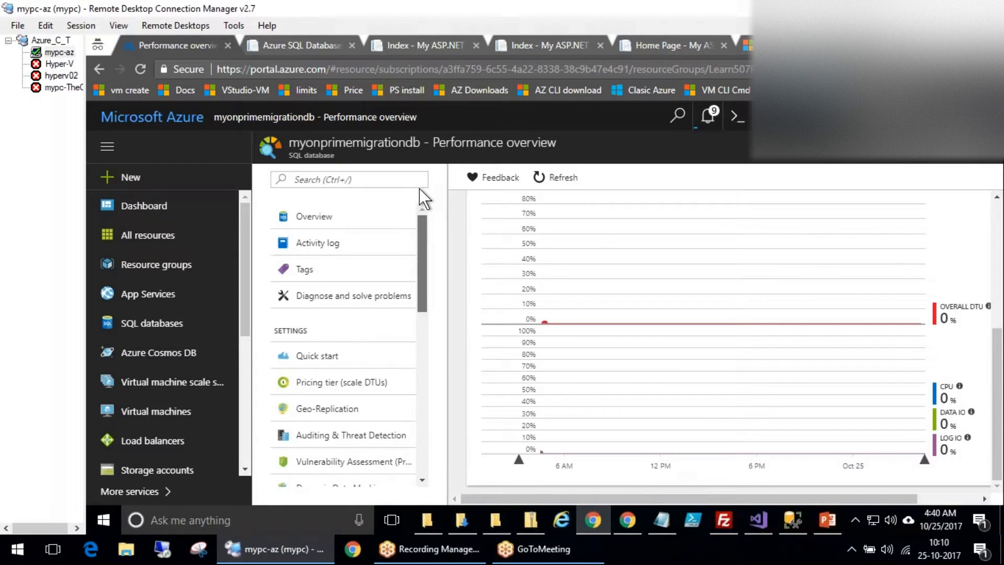
Launch Azure Security Center for the unprotected subscription from its Welcome blade.
left_click(244, 442)
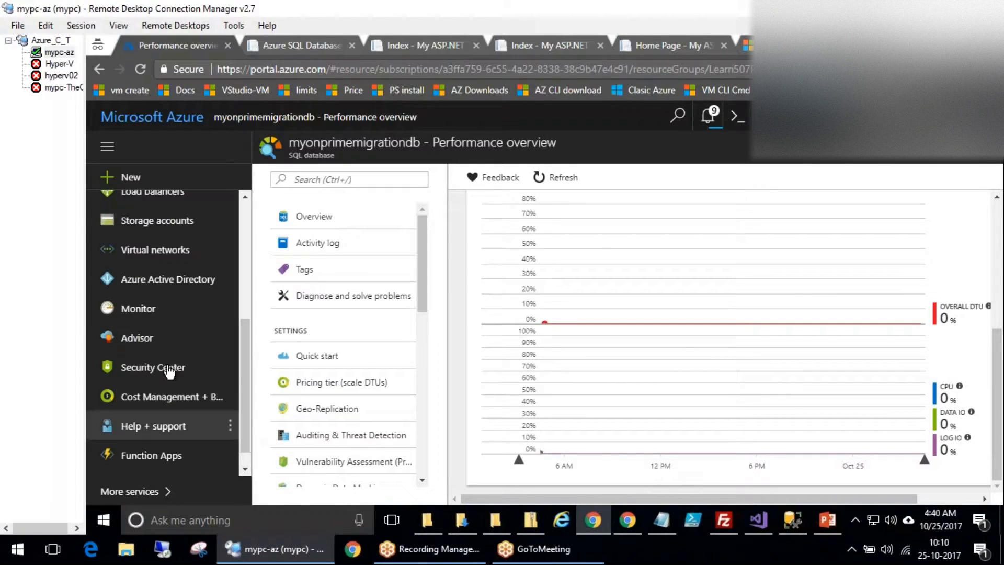
left_click(234, 375)
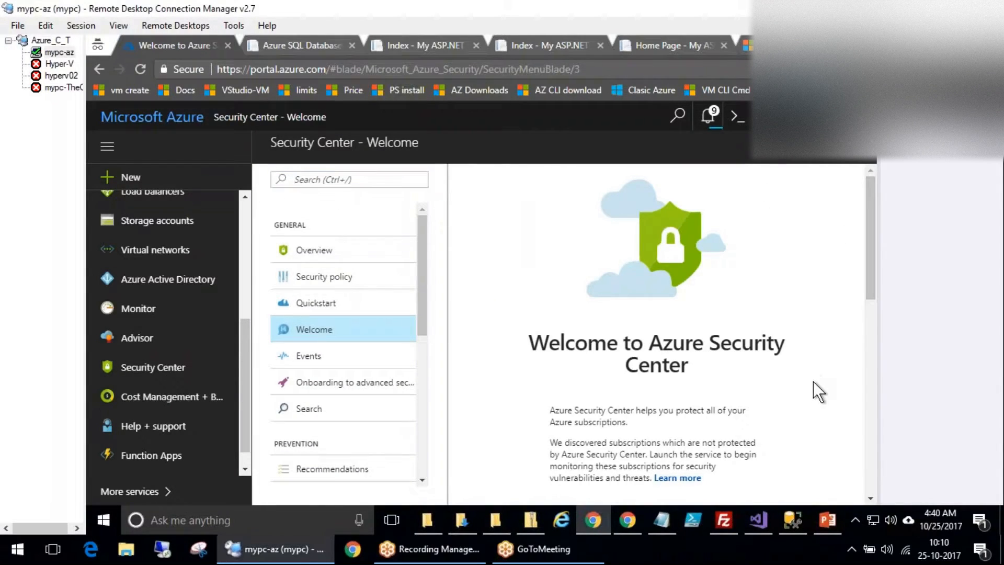
scroll(814, 381, "down", 5)
scroll(813, 382, "up", 1)
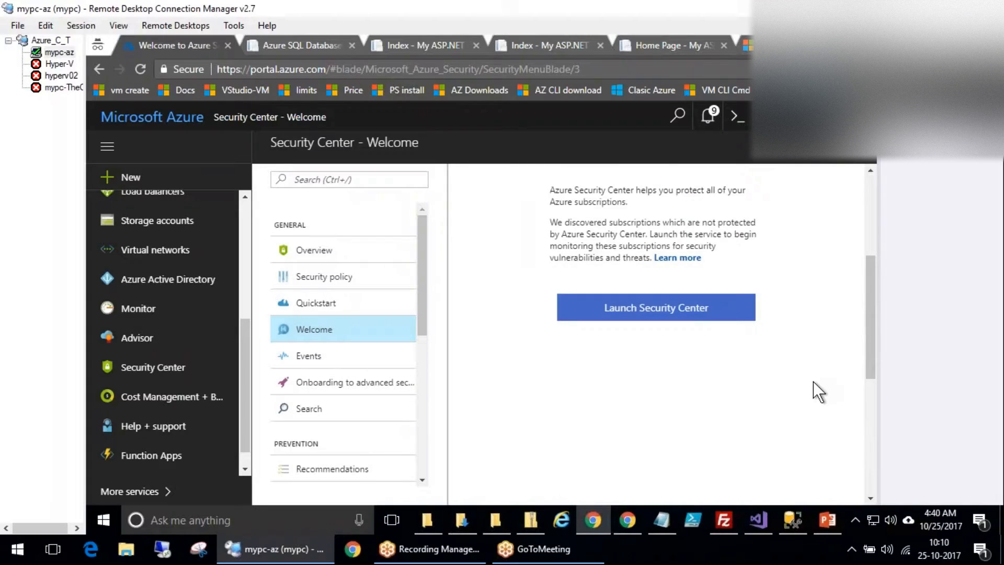
left_click(649, 314)
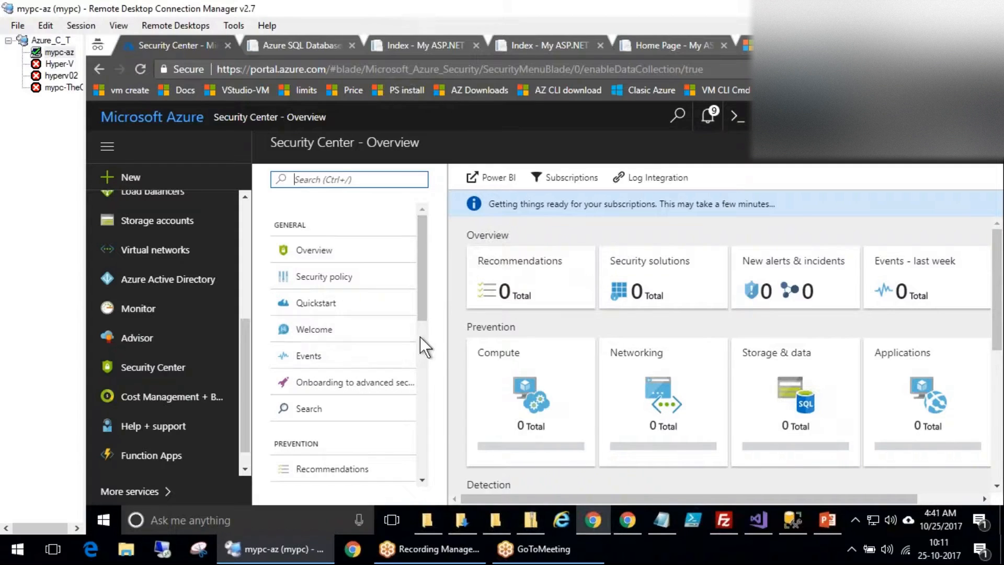
Browse Security alerts, then return to Overview and open the Security policy page.
scroll(426, 332, "down", 5)
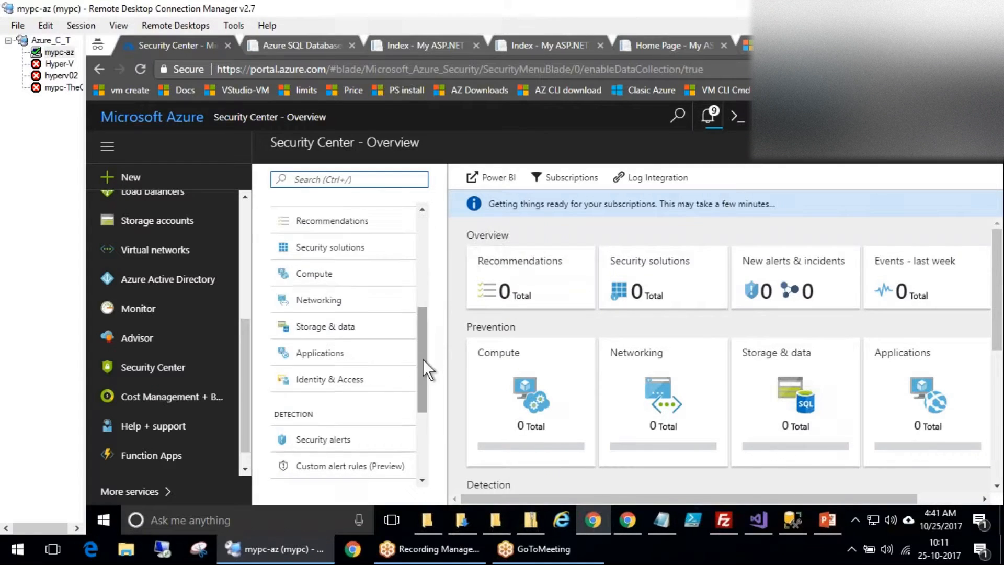
left_click(413, 449)
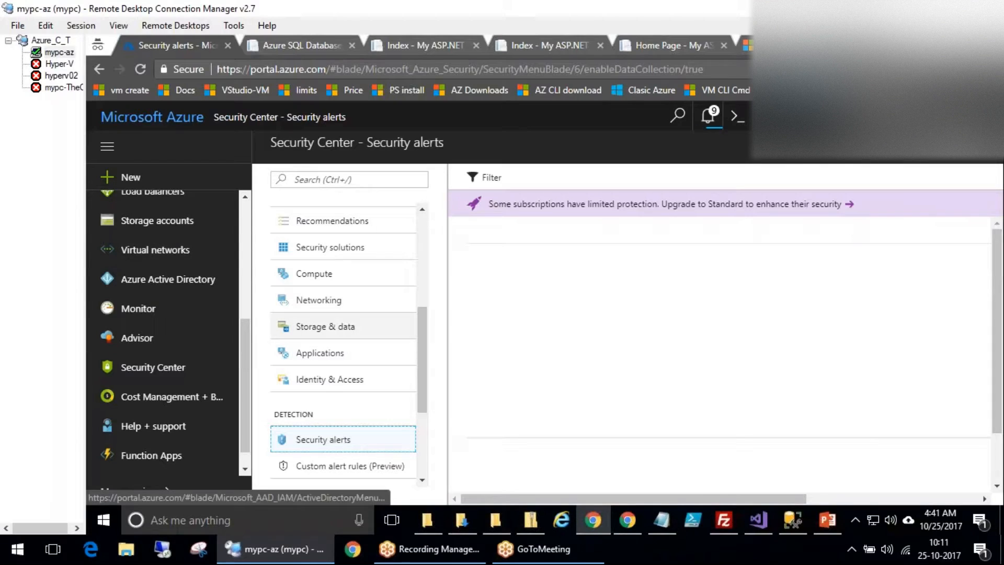
left_click(422, 435)
left_click_drag(420, 442, 419, 379)
left_click_drag(423, 338, 422, 224)
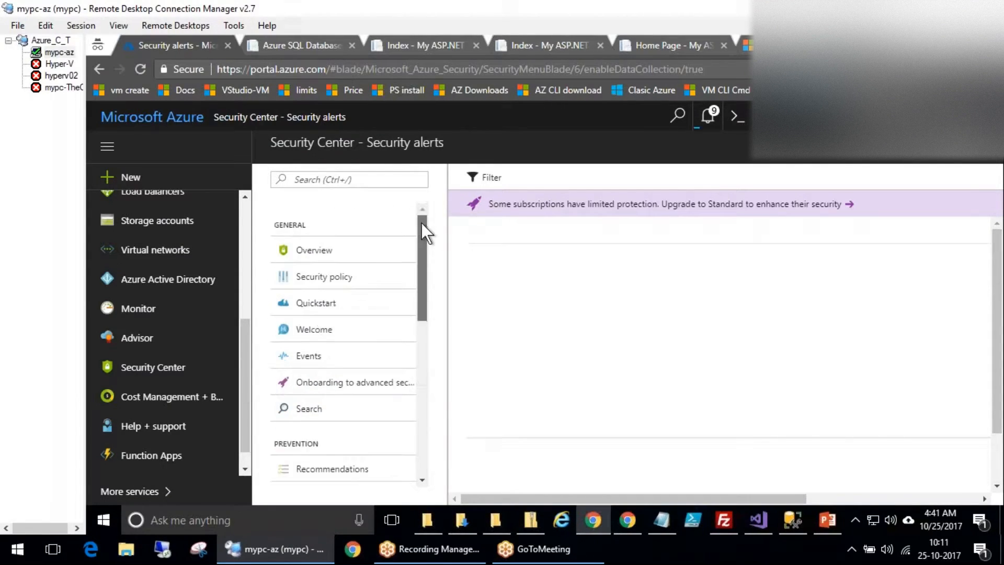
left_click(310, 248)
left_click(324, 275)
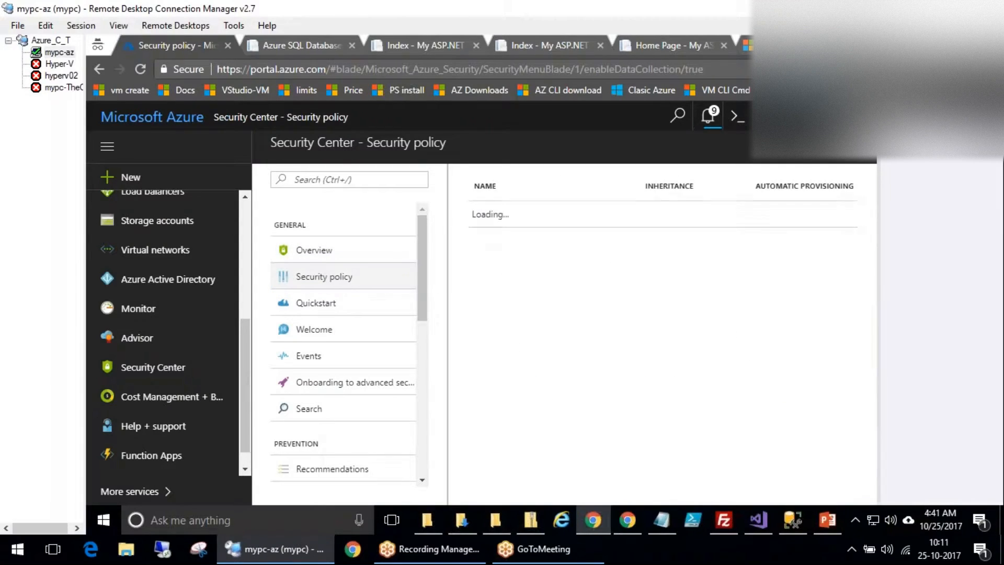
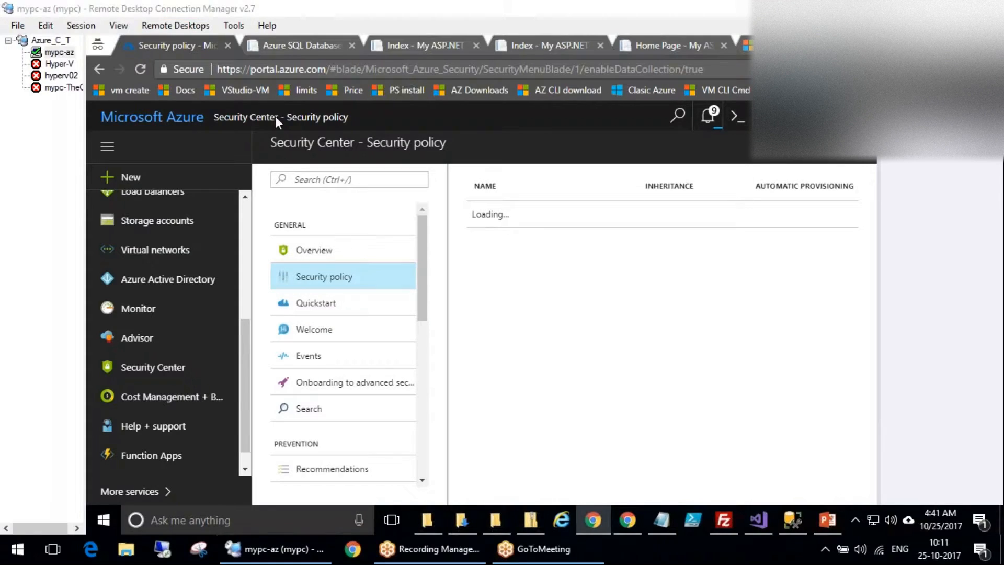
Reload the portal and bring up the Security Center Overview dashboard with its Prevention tiles.
left_click(139, 70)
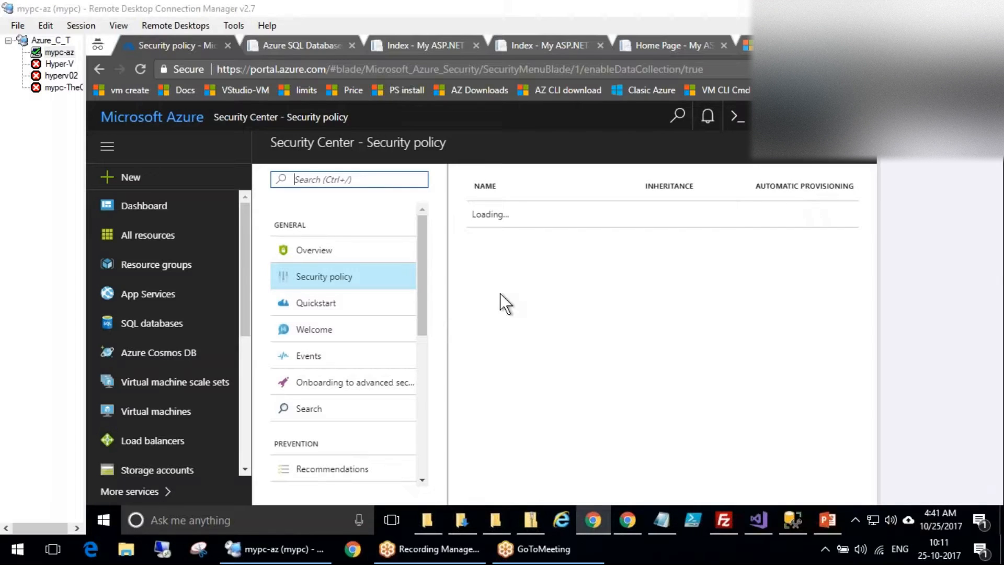
left_click(312, 255)
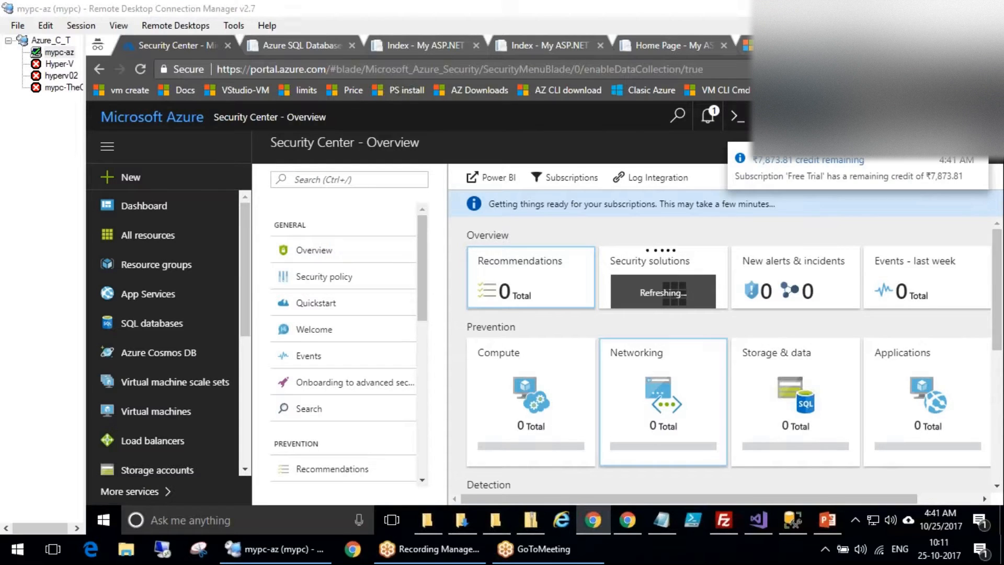
left_click(531, 401)
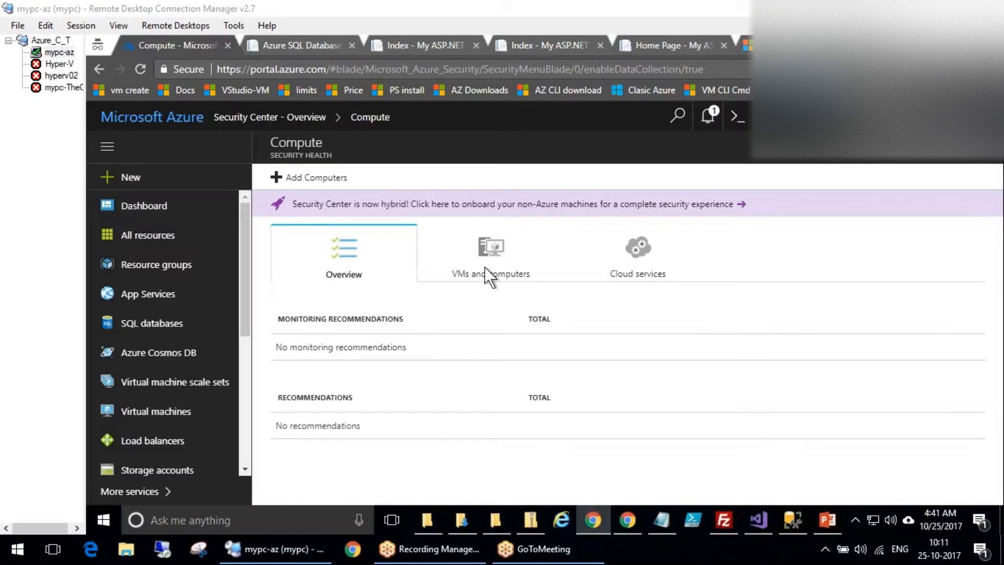
left_click(540, 259)
left_click(642, 260)
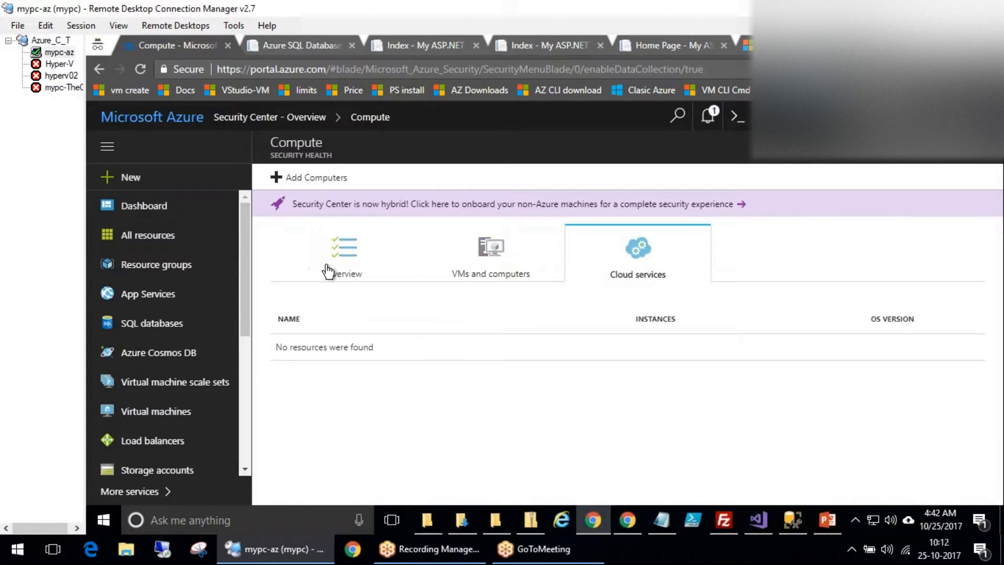
left_click(334, 266)
left_click(314, 177)
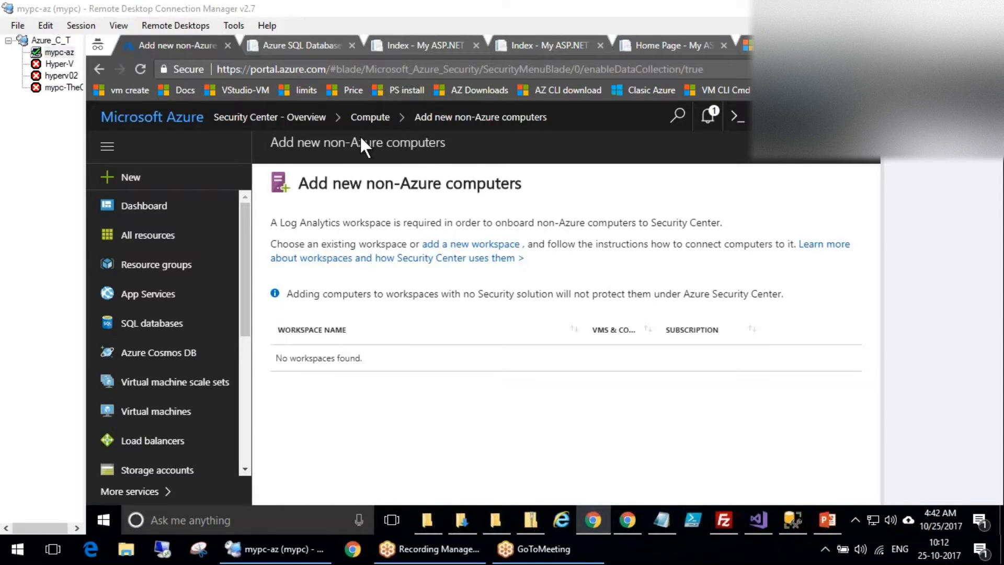
left_click(369, 117)
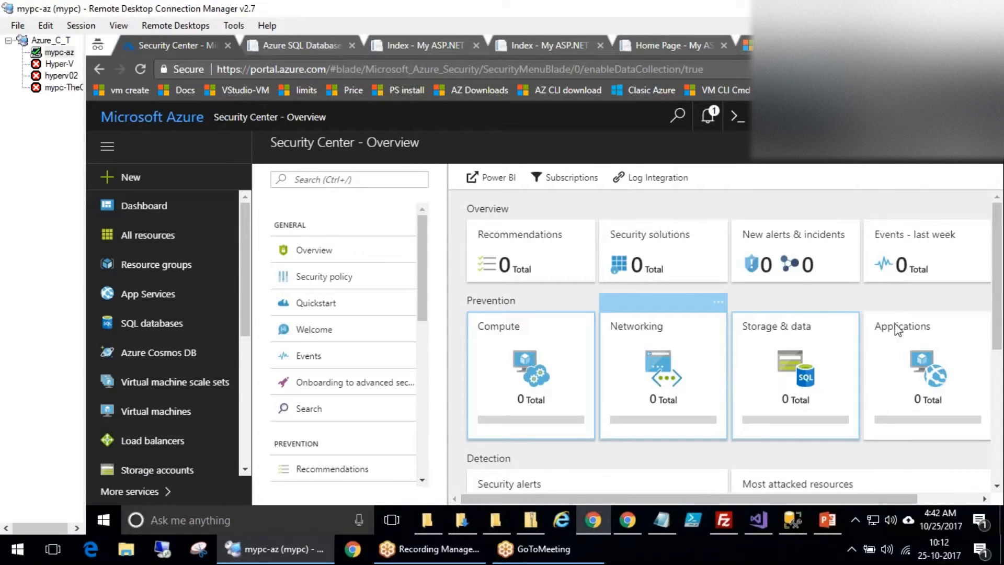
left_click(665, 346)
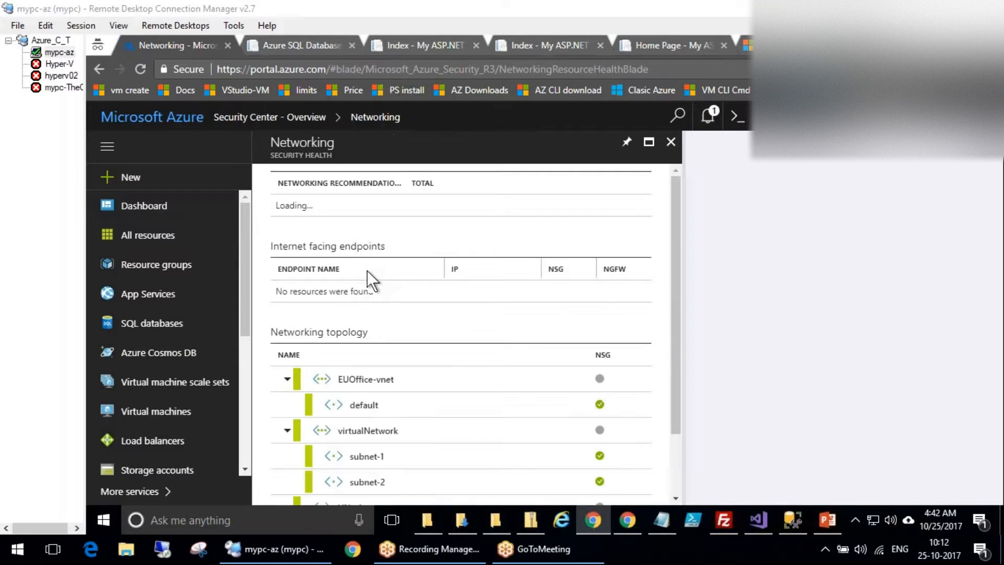
Inspect EUOffice-vnet in the topology and check GatewaySubnet's health: Healthy, no network security group.
scroll(492, 397, "down", 2)
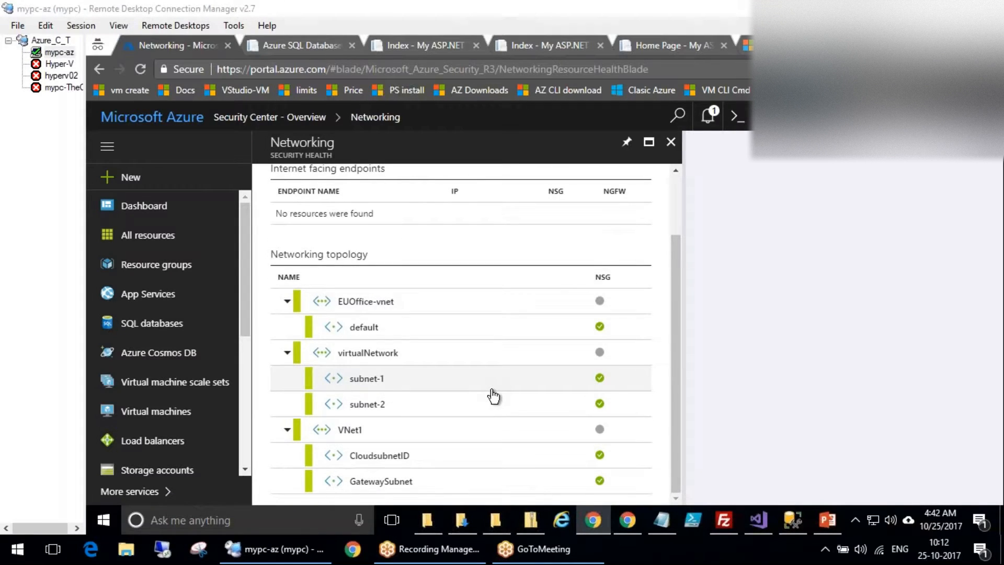
scroll(493, 396, "up", 2)
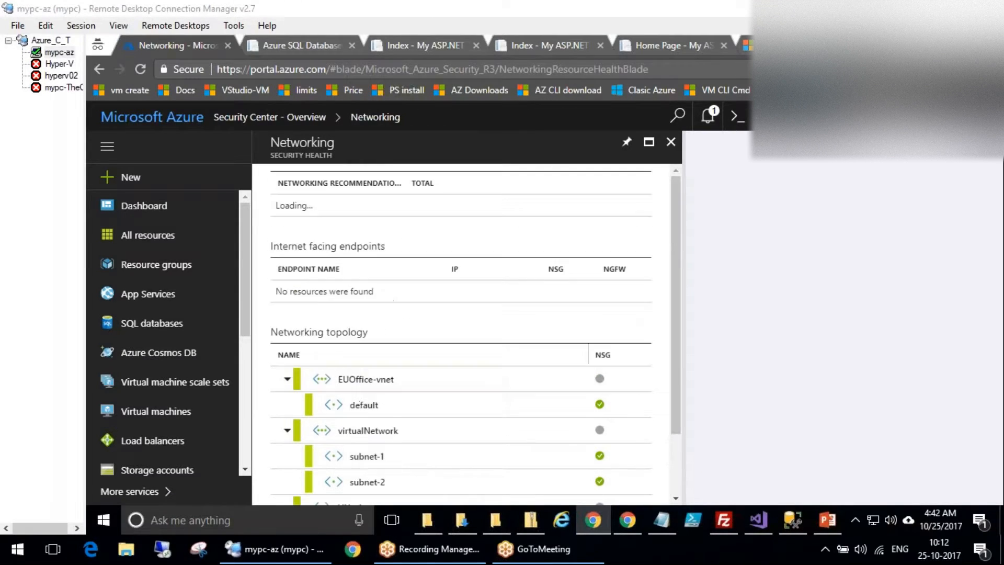
left_click(371, 385)
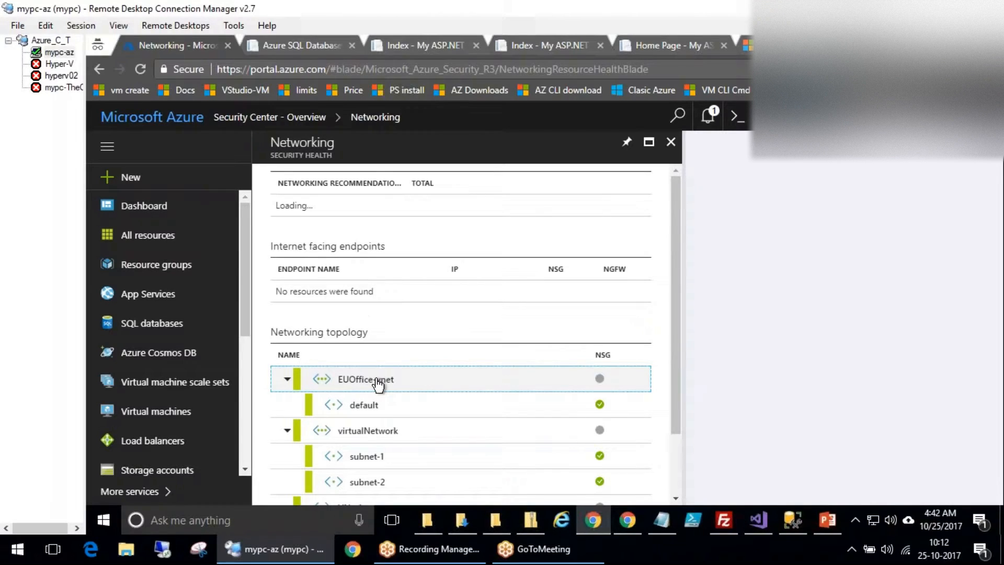
scroll(371, 385, "down", 2)
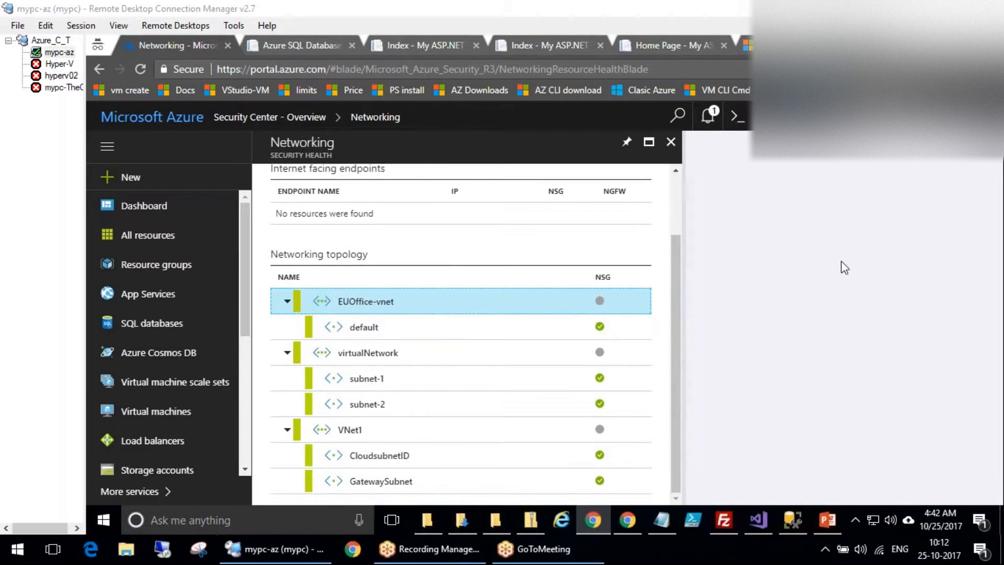
scroll(676, 183, "up", 2)
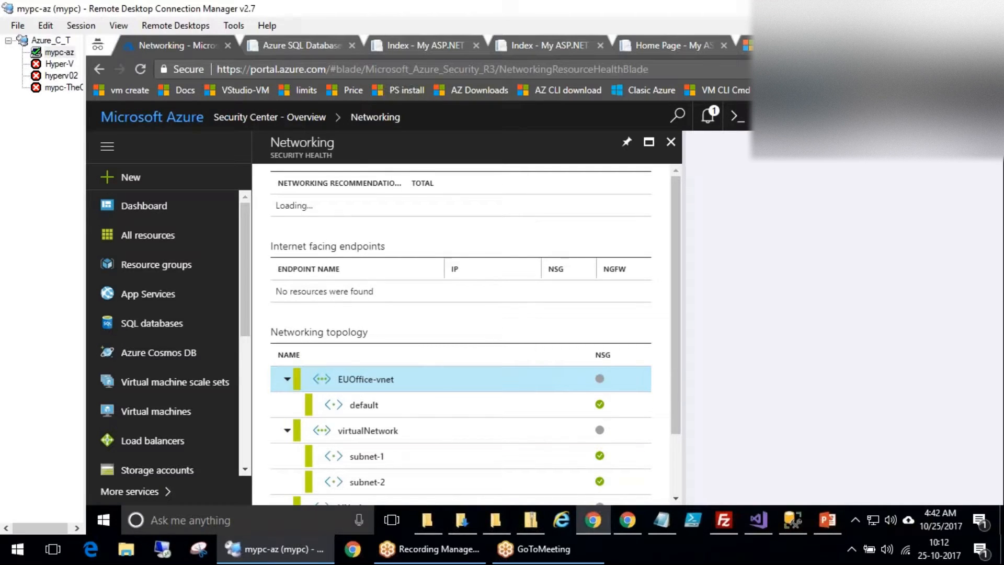
scroll(382, 346, "down", 2)
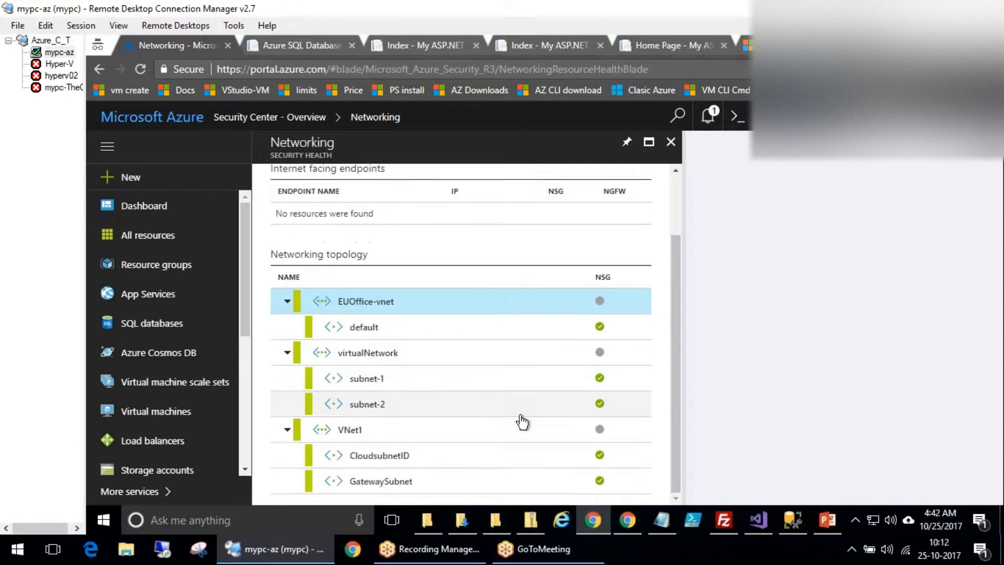
left_click(409, 481)
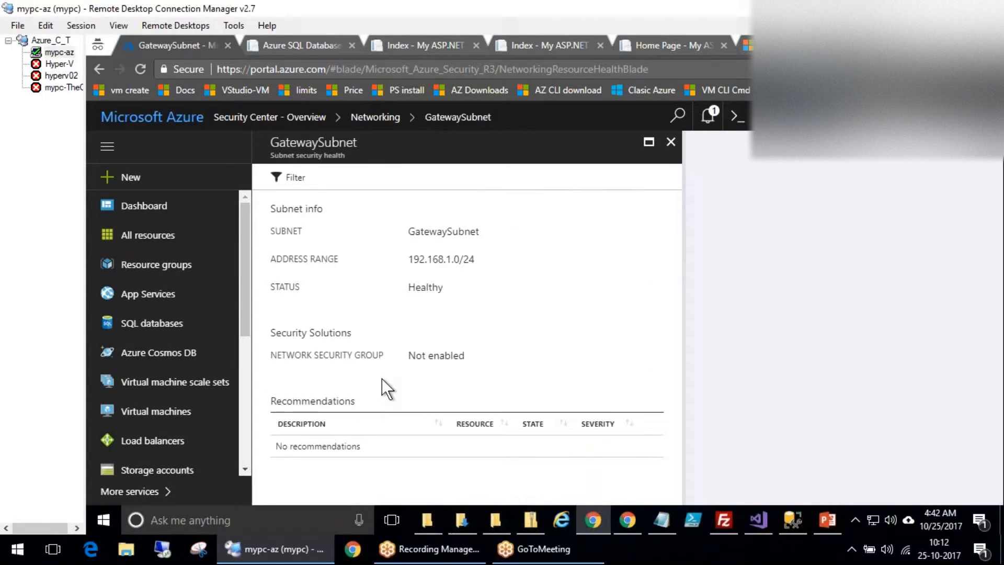
Return to the Networking security health blade and highlight its Networking heading.
left_click(390, 120)
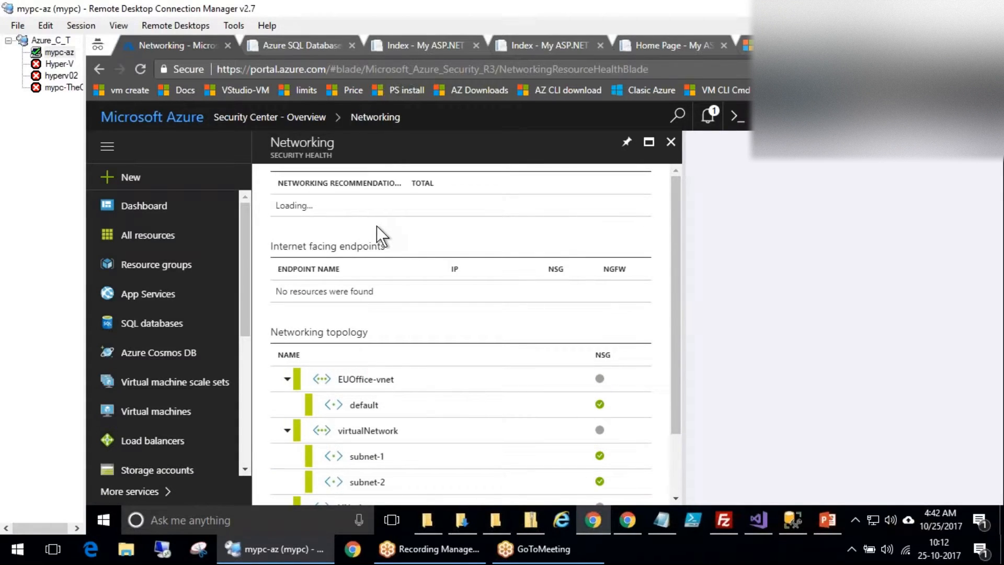
left_click_drag(246, 200, 398, 208)
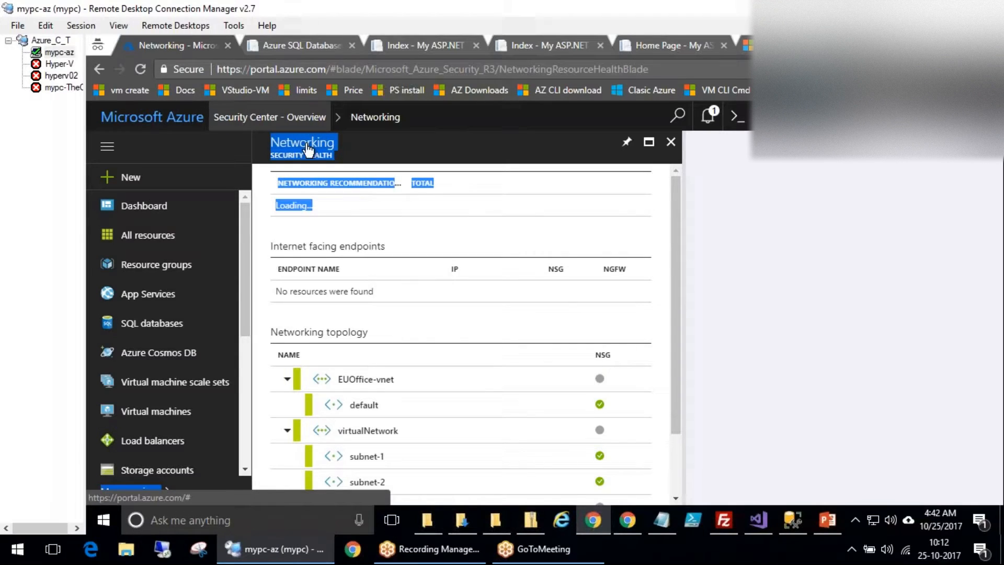
left_click(325, 206)
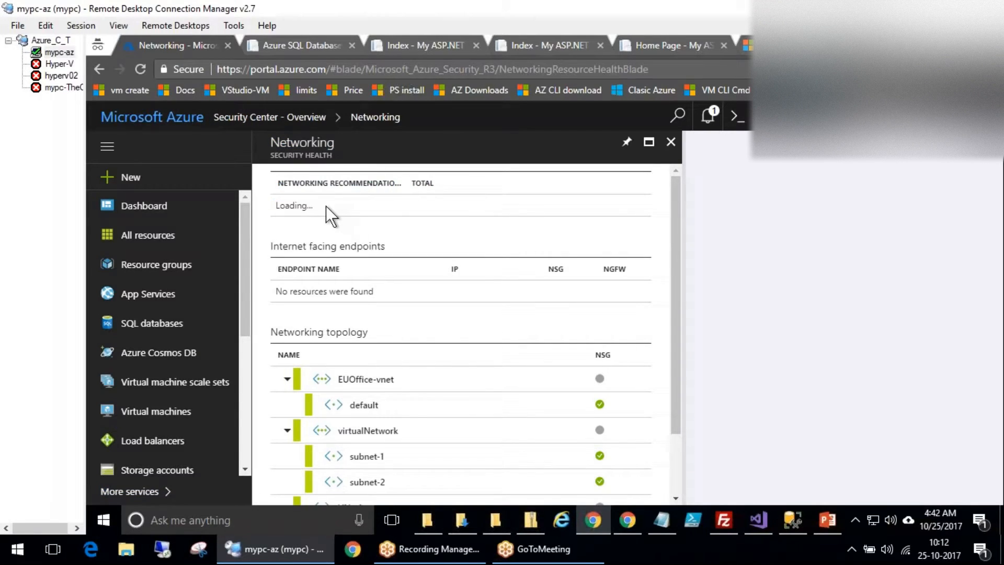
left_click(950, 379)
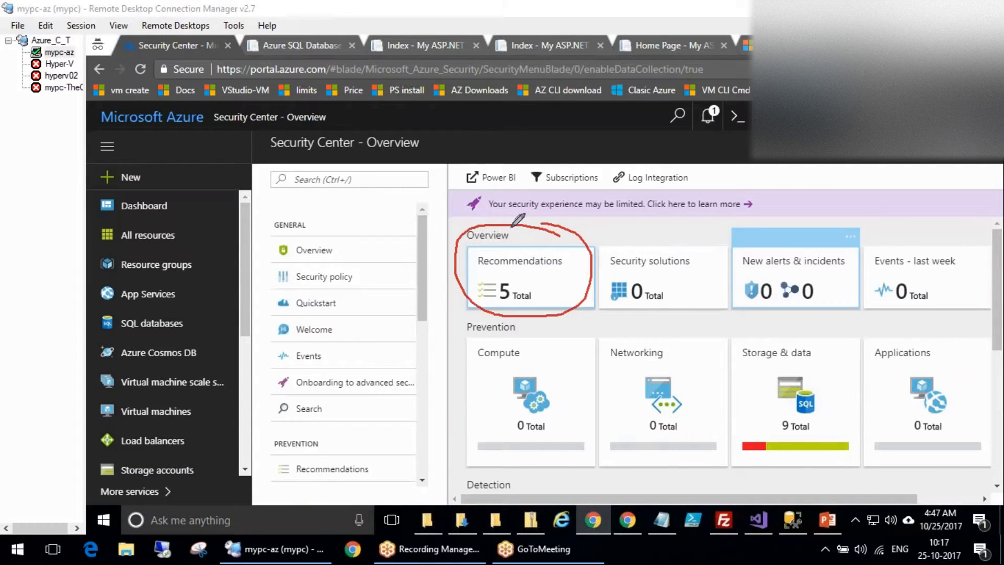
Circle the Recommendations and Storage & data tiles in red ink, erase it, and open the Recommendations list.
mouse_move(568, 228)
left_mouse_down()
mouse_move(575, 309)
mouse_move(562, 230)
left_mouse_up()
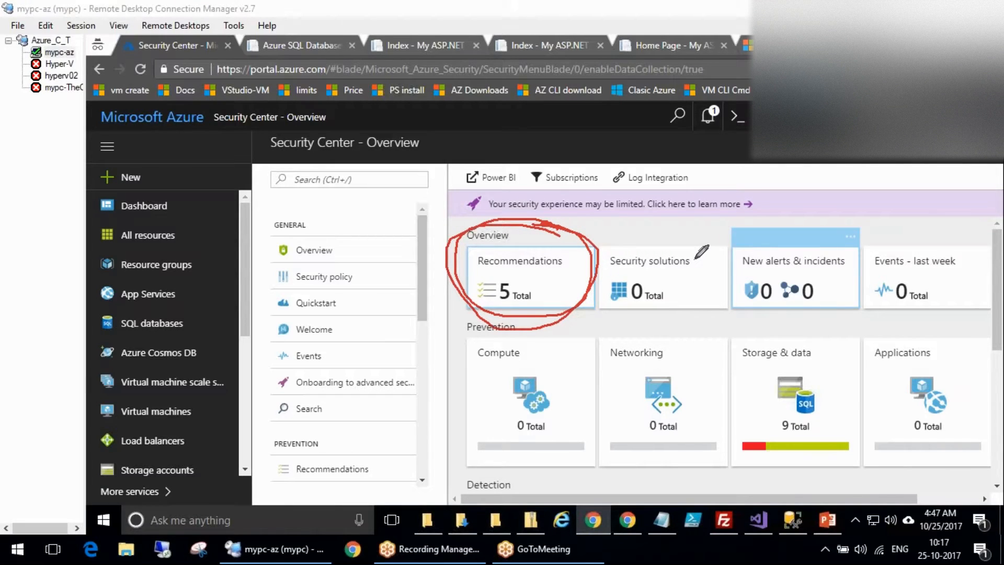
mouse_move(843, 360)
left_mouse_down()
mouse_move(727, 450)
mouse_move(818, 367)
left_mouse_up()
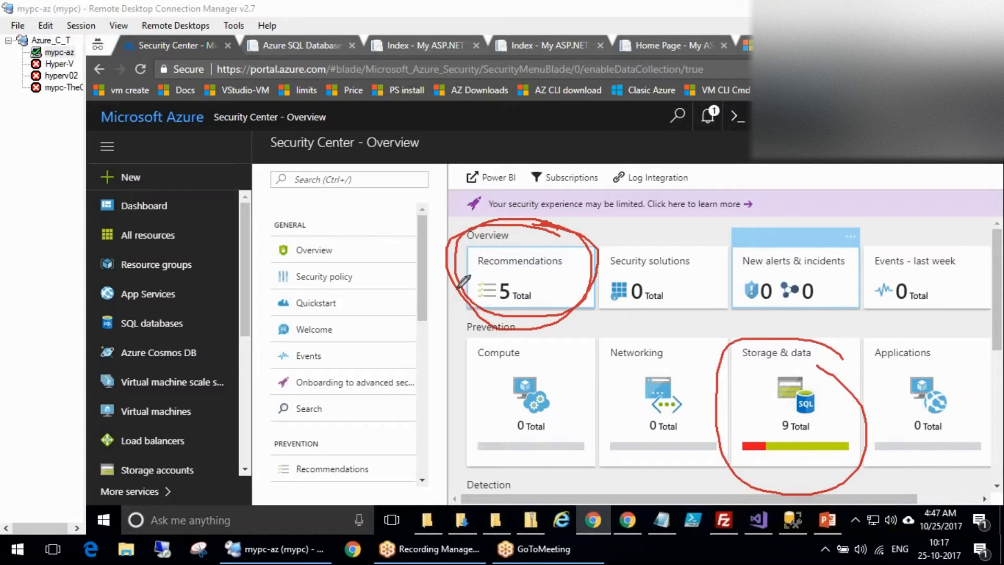
left_click(149, 379)
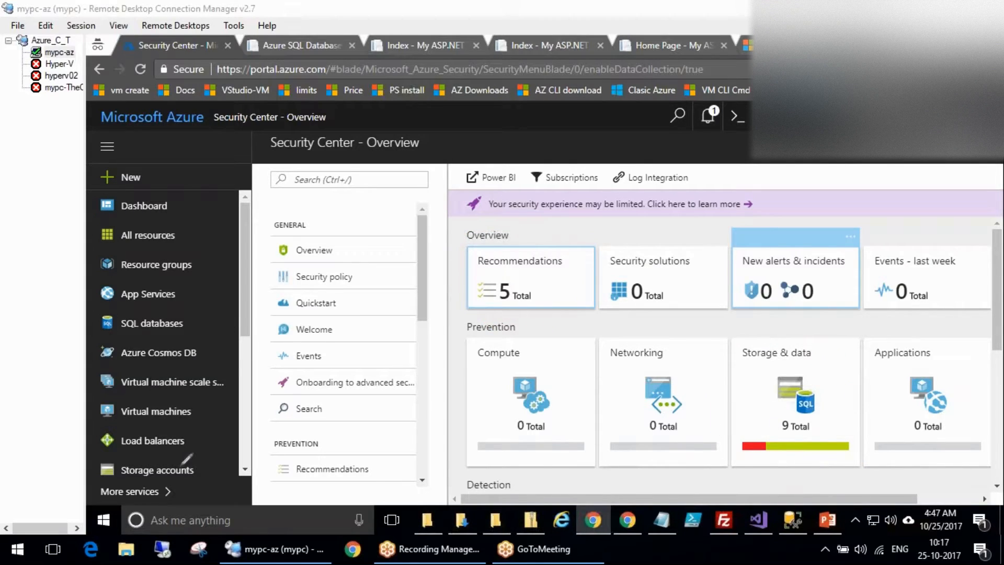
left_click(531, 277)
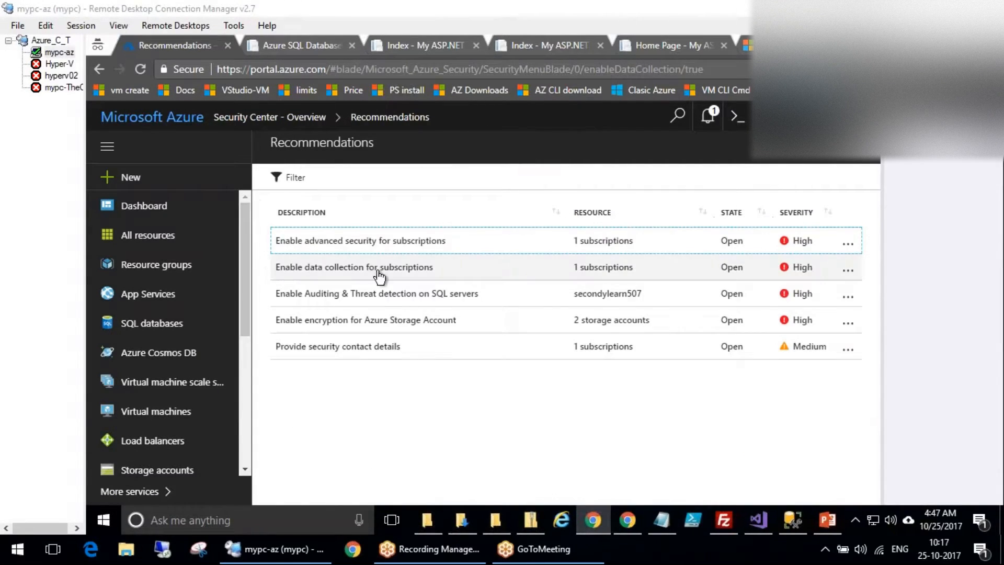
Open 'Enable advanced security for subscriptions' and the Free Trial subscription's pricing options.
left_click(304, 250)
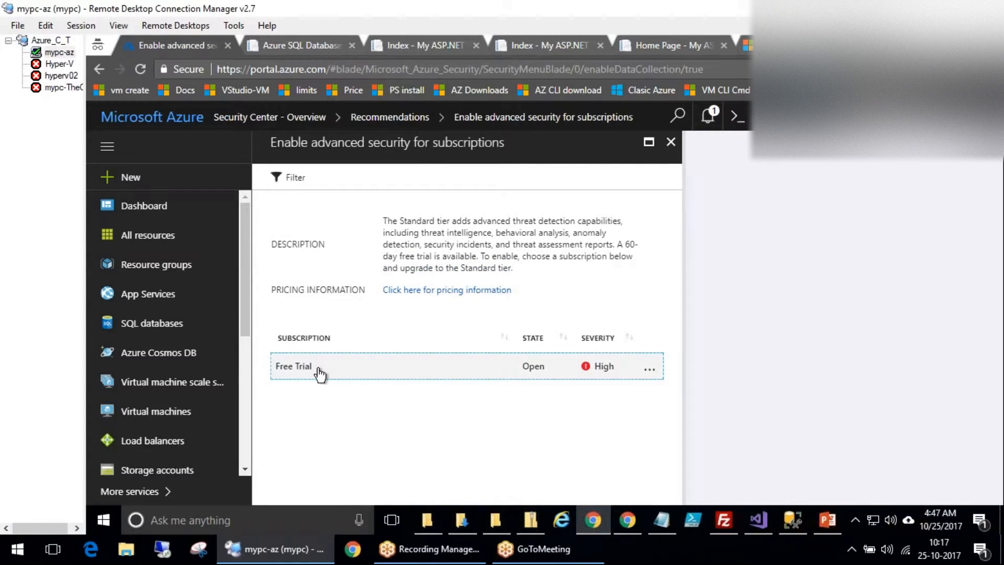
left_click(319, 372)
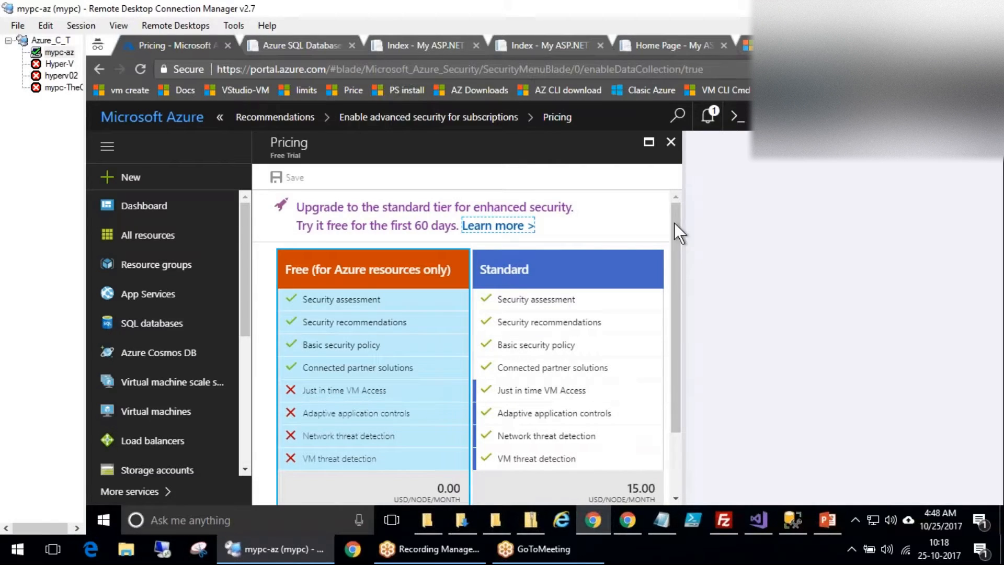
Compare the Free and Standard tiers, then close Pricing and discard the unsaved tier change.
scroll(676, 378, "down", 3)
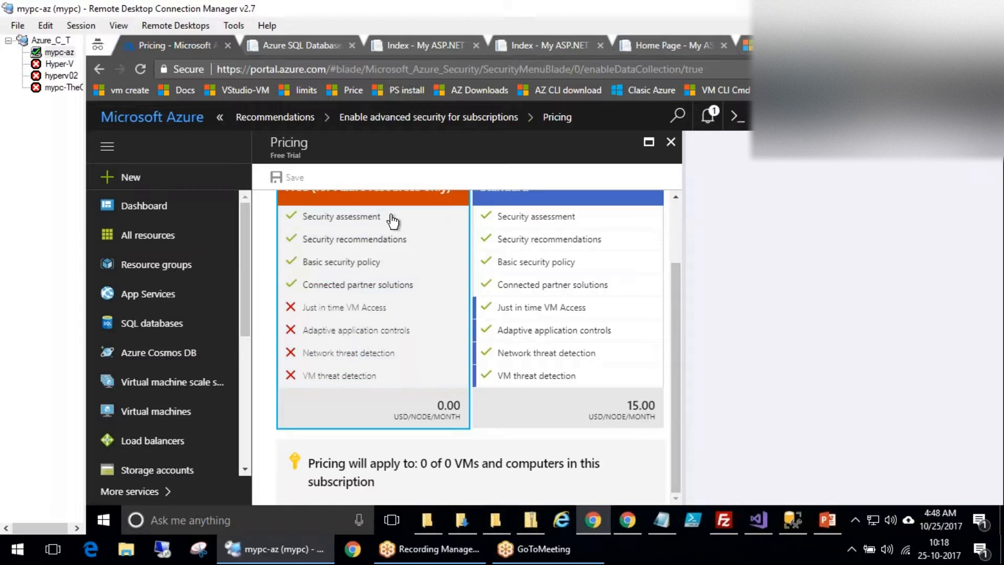
left_click(350, 281)
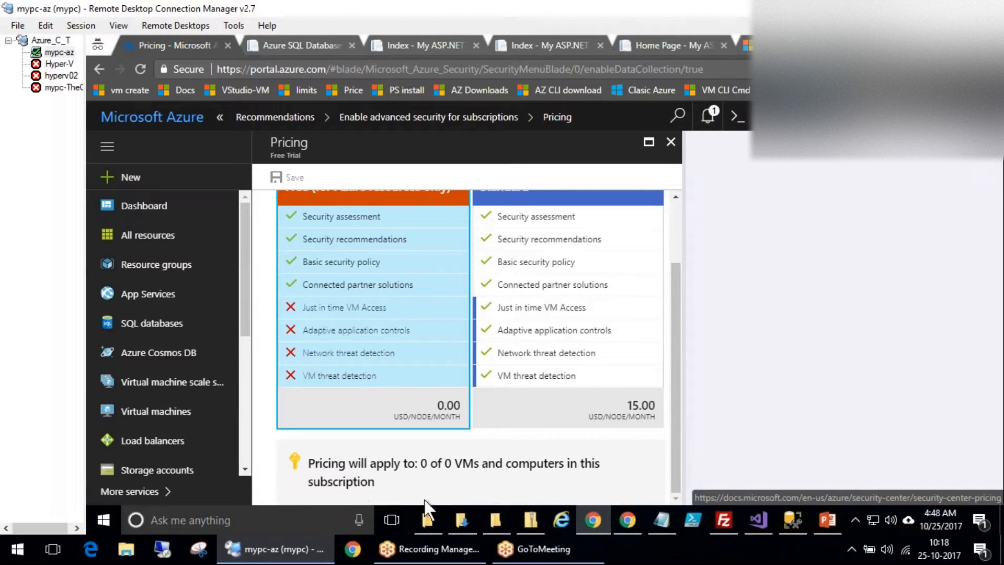
scroll(678, 232, "up", 2)
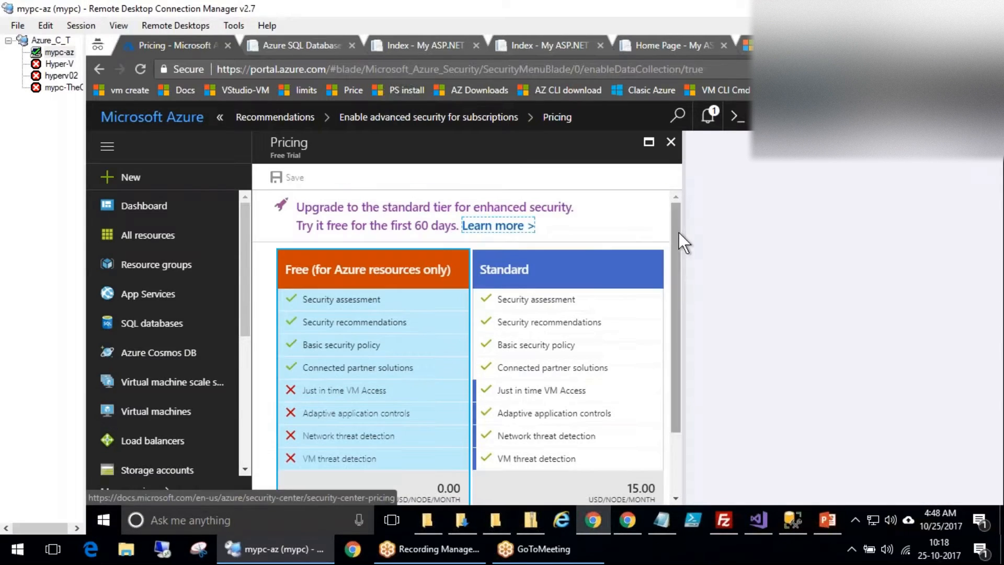
left_click_drag(673, 268, 682, 436)
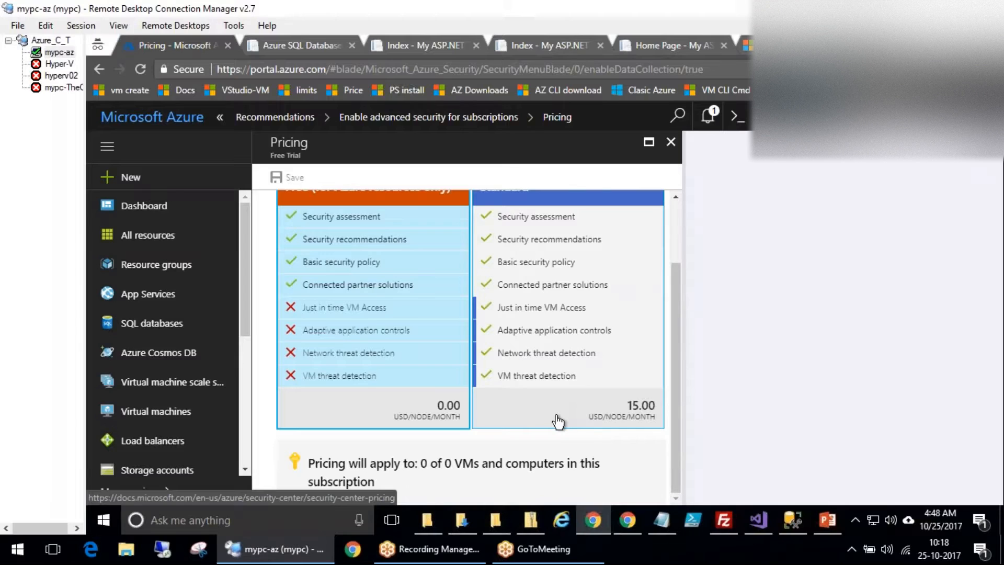
left_click(590, 425)
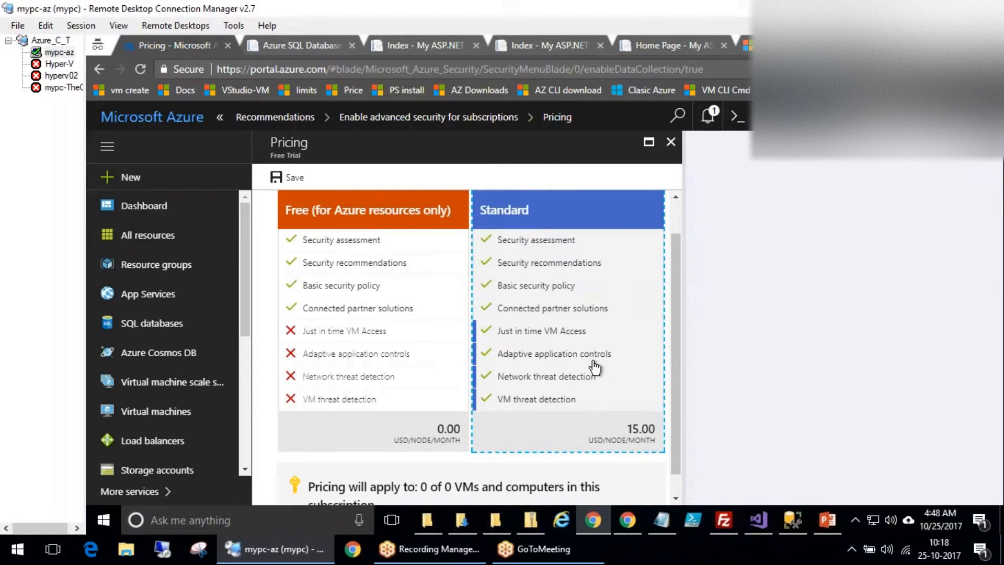
scroll(592, 366, "down", 1)
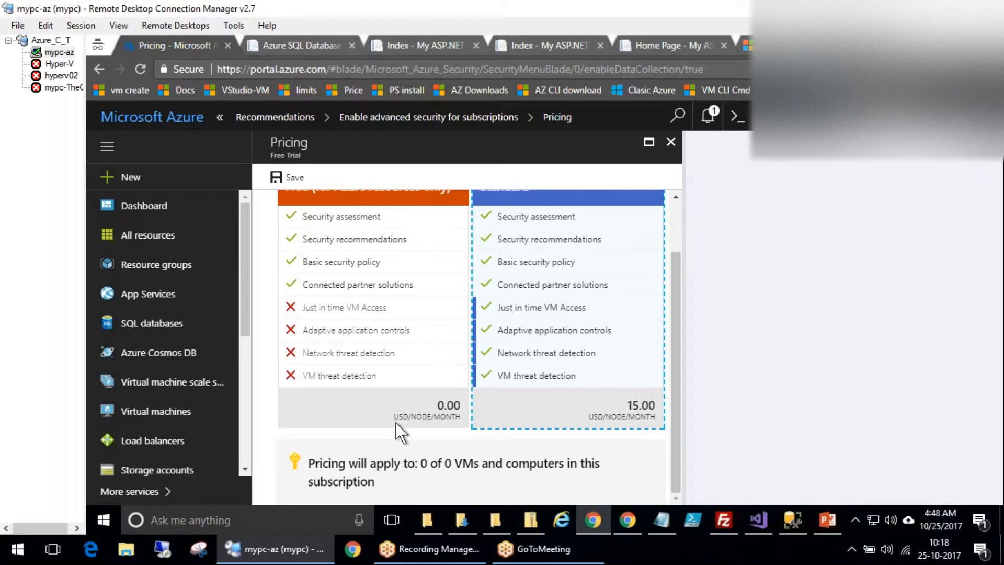
scroll(513, 418, "up", 3)
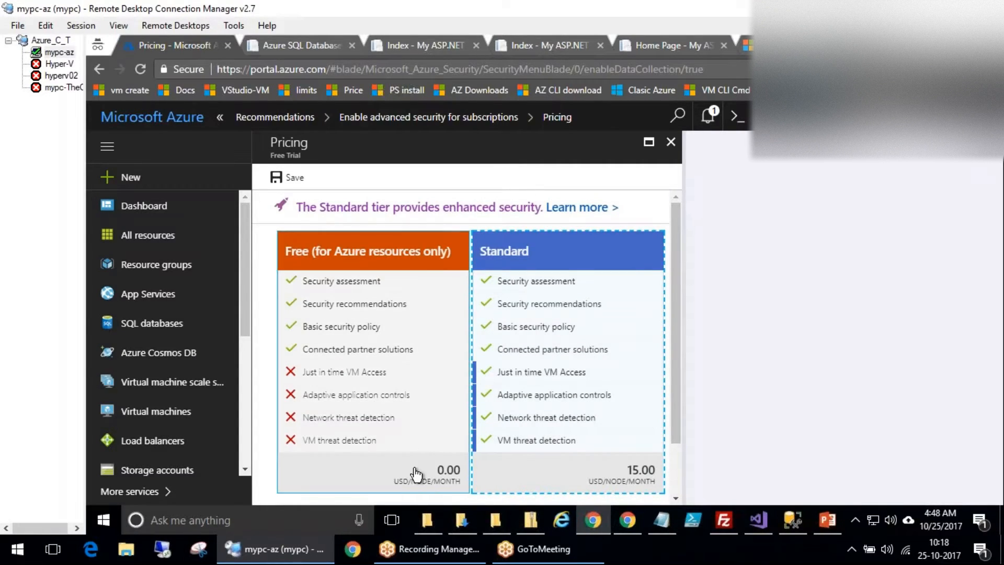
left_click(671, 142)
left_click(601, 148)
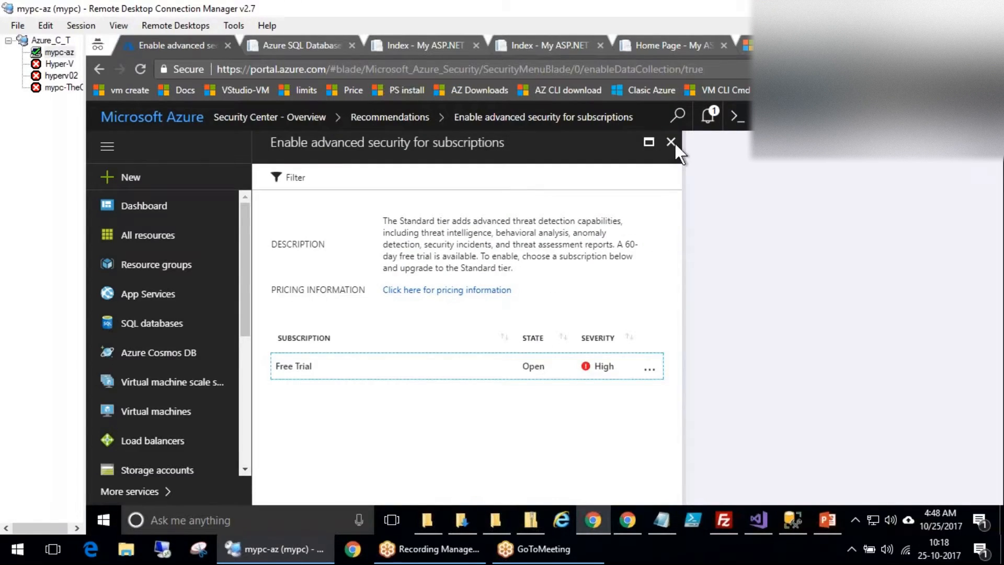
Open the data collection recommendation's settings for the Free Trial subscription.
left_click(671, 142)
left_click(387, 267)
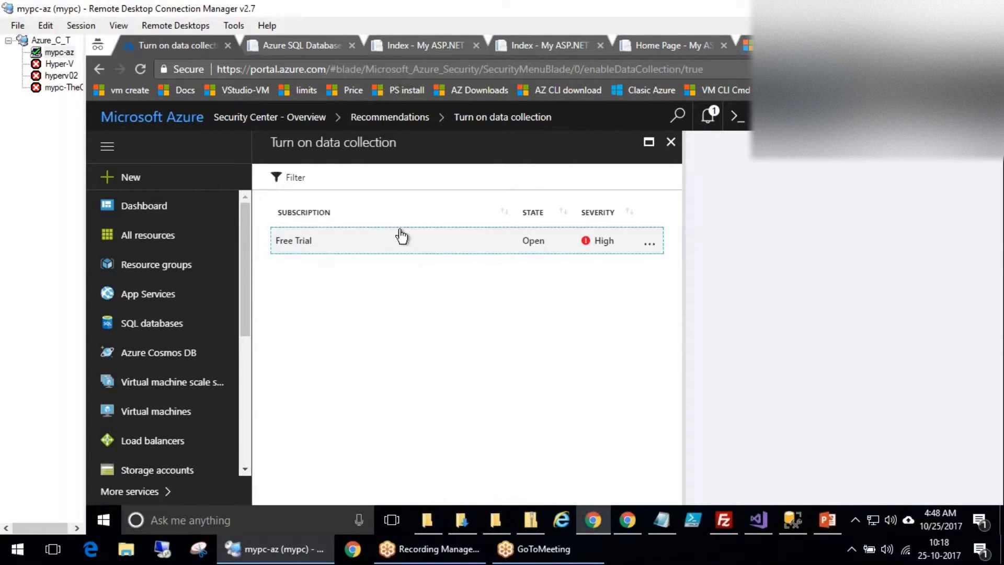
left_click(401, 236)
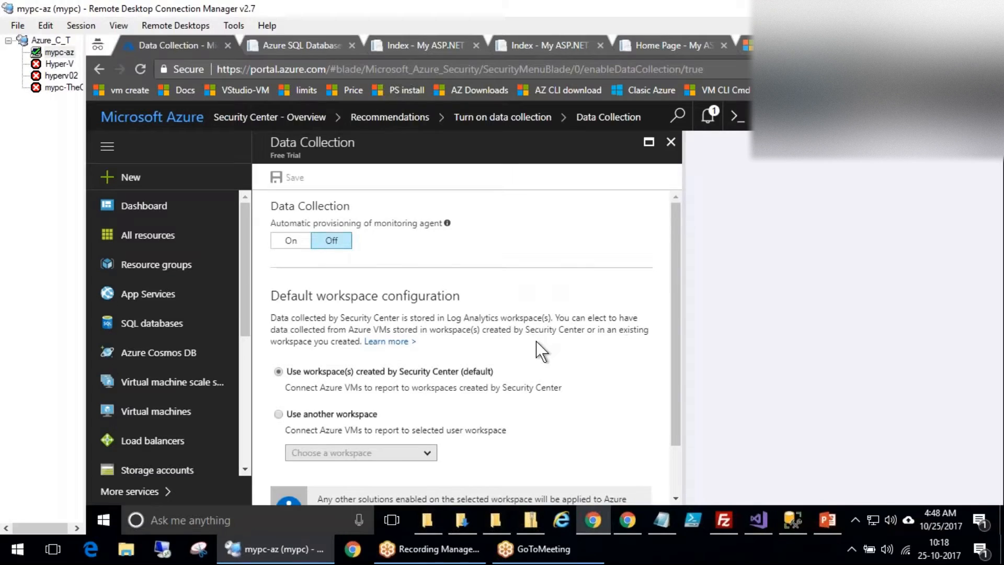
Keep Security Center's default workspace and turn monitoring agent automatic provisioning On.
scroll(536, 341, "down", 2)
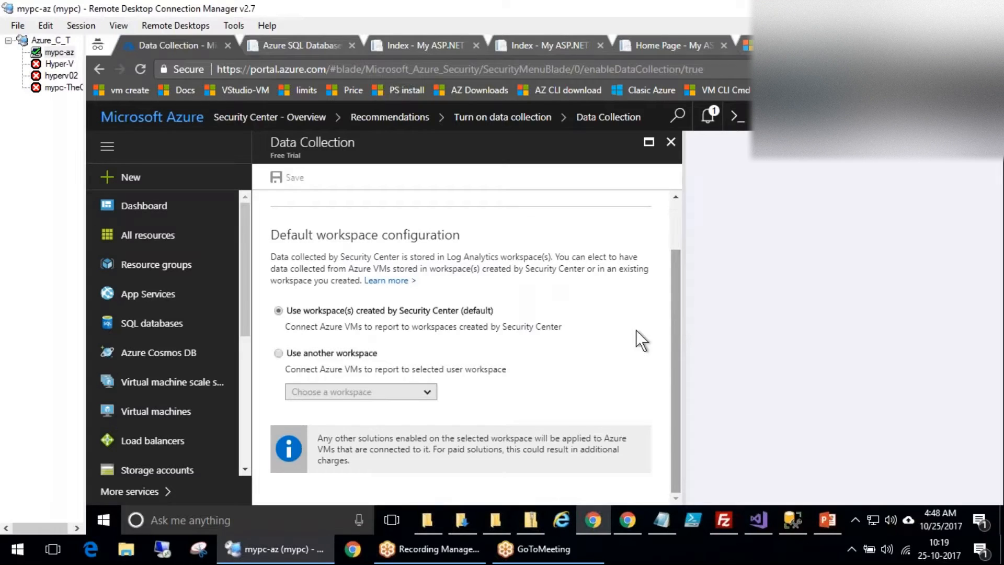
left_click(335, 353)
left_click(361, 392)
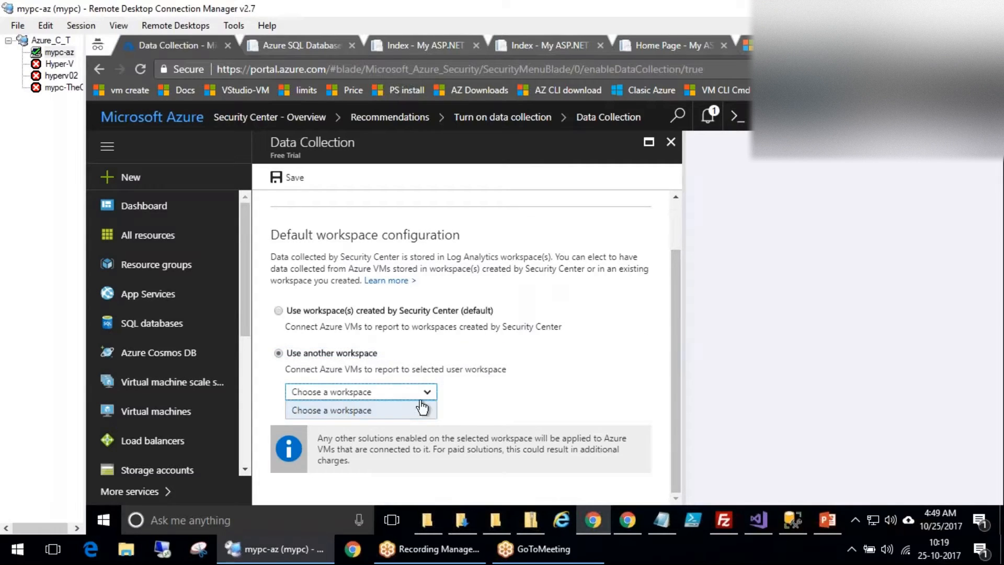
left_click(355, 349)
left_click(294, 313)
scroll(502, 365, "up", 2)
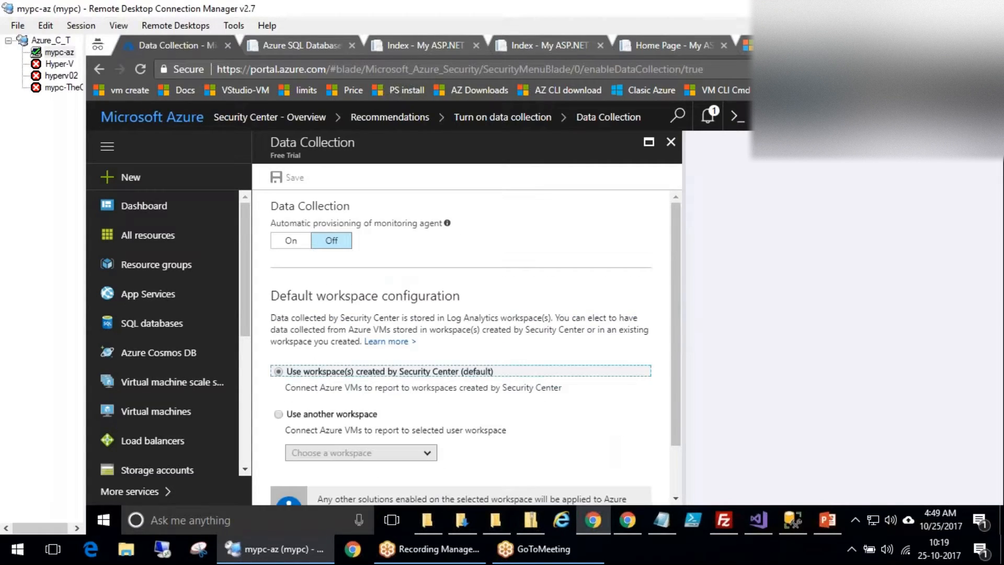
left_click(302, 241)
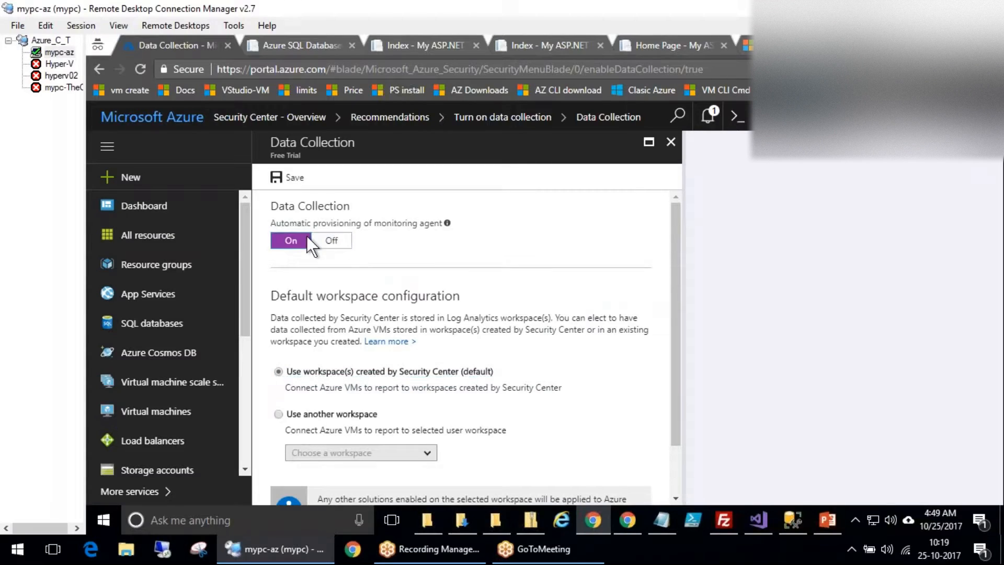
Annotate the workspace settings with red freehand marks, then clear all the drawings.
left_click(869, 450)
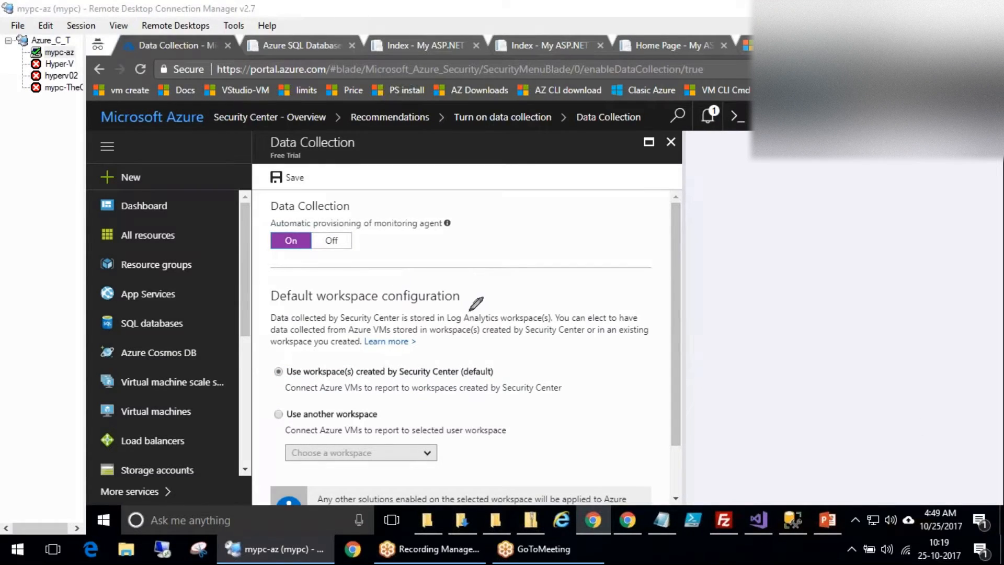
mouse_move(559, 380)
left_mouse_down()
mouse_move(571, 394)
mouse_move(606, 373)
left_mouse_up()
mouse_move(401, 379)
left_mouse_down()
mouse_move(382, 400)
mouse_move(398, 371)
left_mouse_up()
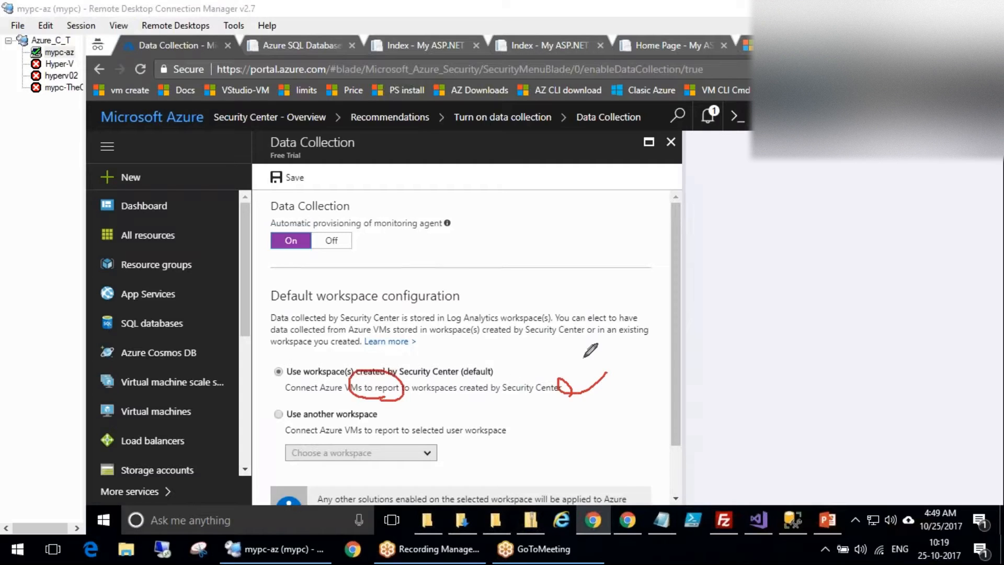
mouse_move(458, 303)
left_mouse_down()
mouse_move(545, 326)
mouse_move(463, 298)
left_mouse_up()
mouse_move(512, 373)
left_mouse_down()
mouse_move(515, 421)
mouse_move(539, 418)
left_mouse_up()
left_click_drag(525, 354, 585, 331)
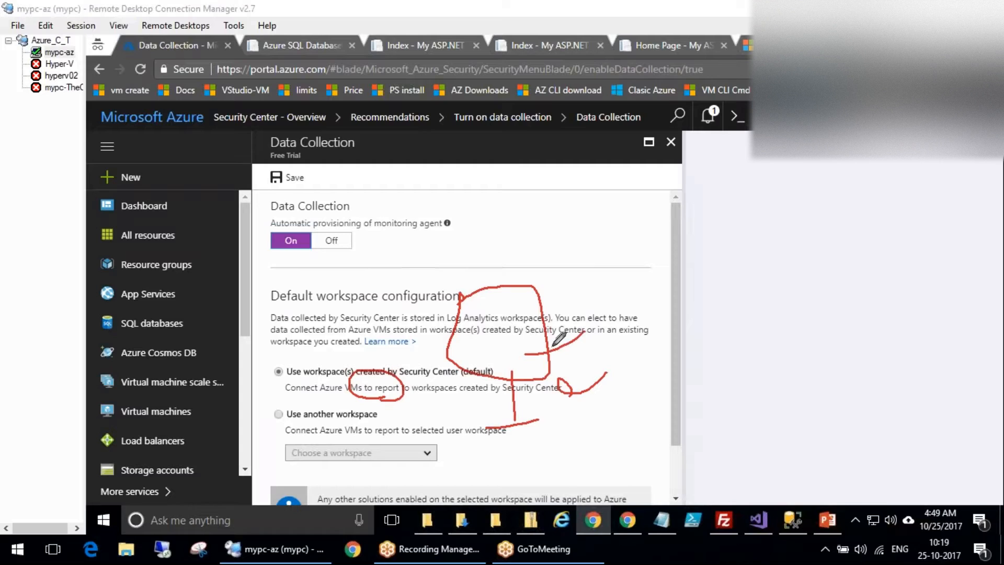
mouse_move(576, 274)
left_mouse_down()
mouse_move(623, 312)
mouse_move(647, 297)
mouse_move(654, 307)
left_mouse_up()
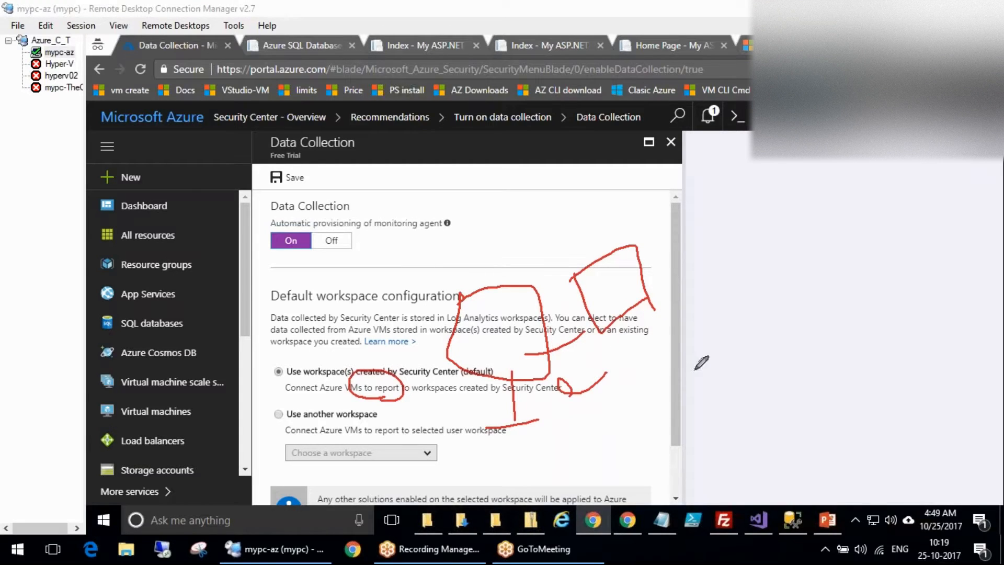
mouse_move(537, 353)
left_mouse_down()
mouse_move(701, 361)
mouse_move(708, 390)
left_mouse_up()
mouse_move(484, 339)
left_mouse_down()
mouse_move(511, 243)
mouse_move(551, 276)
left_mouse_up()
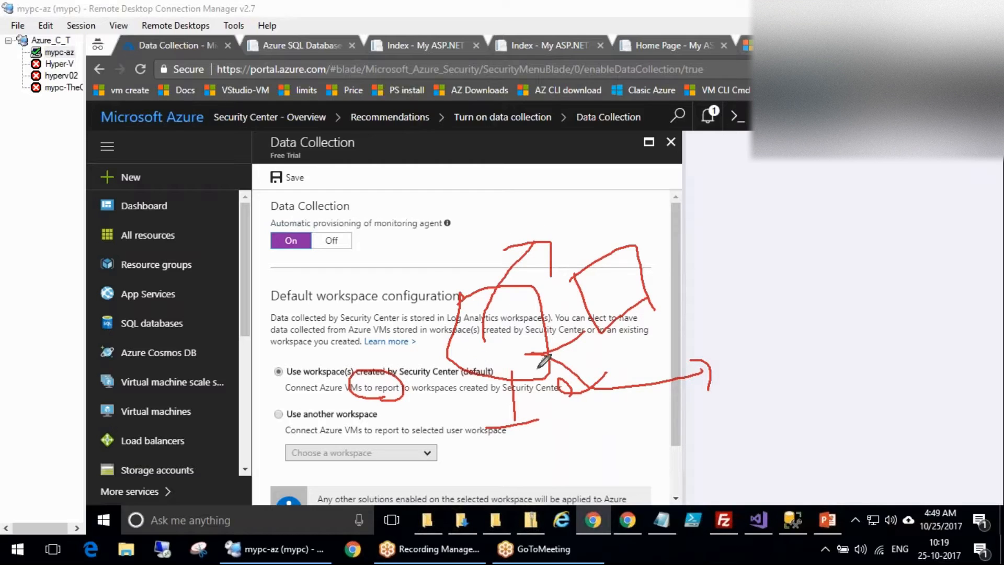
left_click_drag(483, 232, 465, 261)
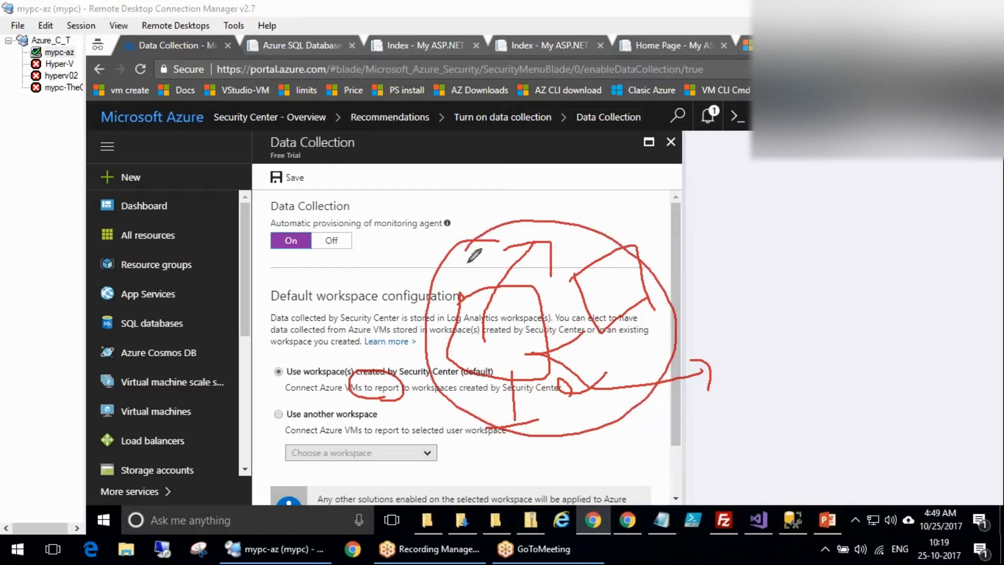
left_click(980, 461)
Close the data collection settings and list, discarding the unsaved edits.
left_click(671, 142)
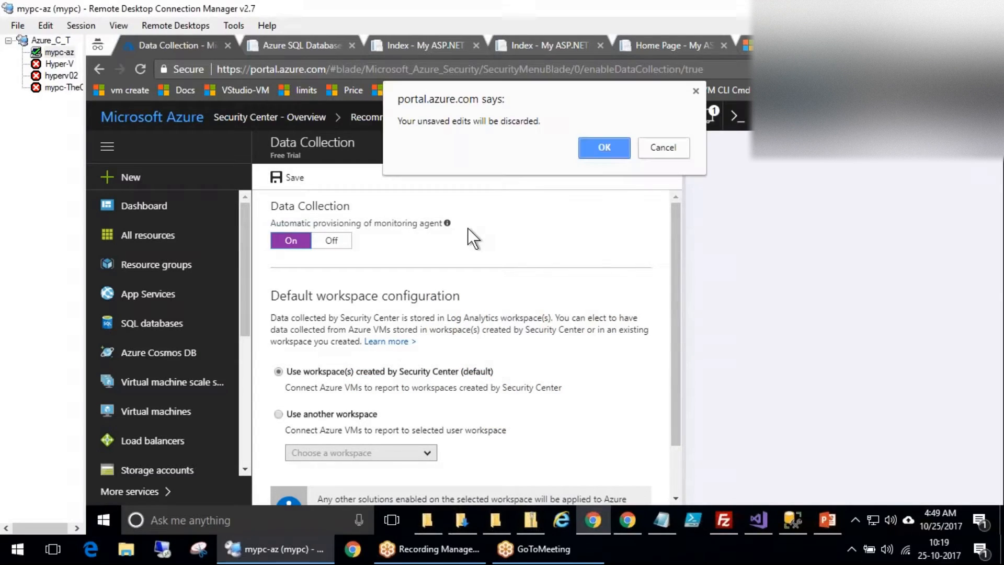
key("Return")
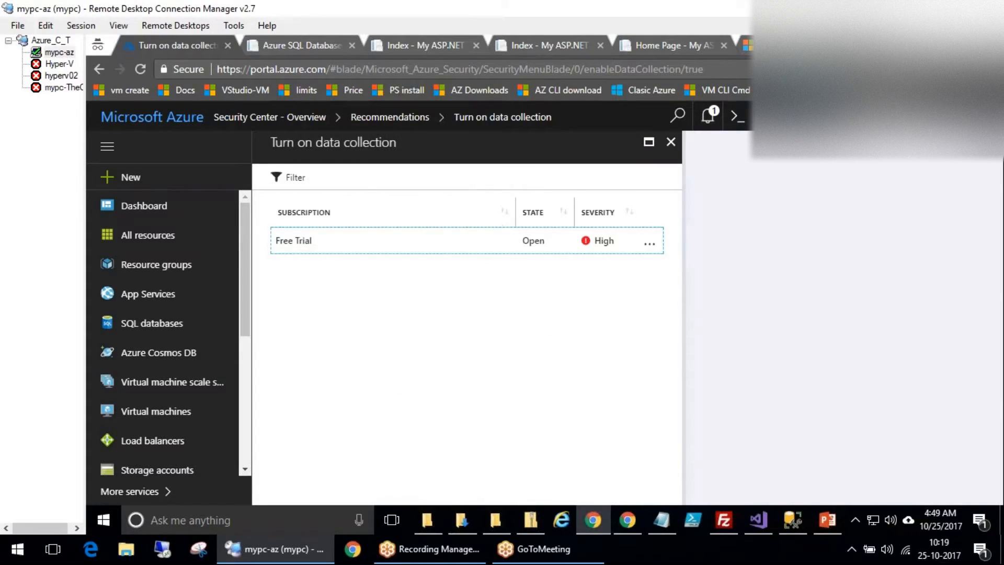
left_click(671, 143)
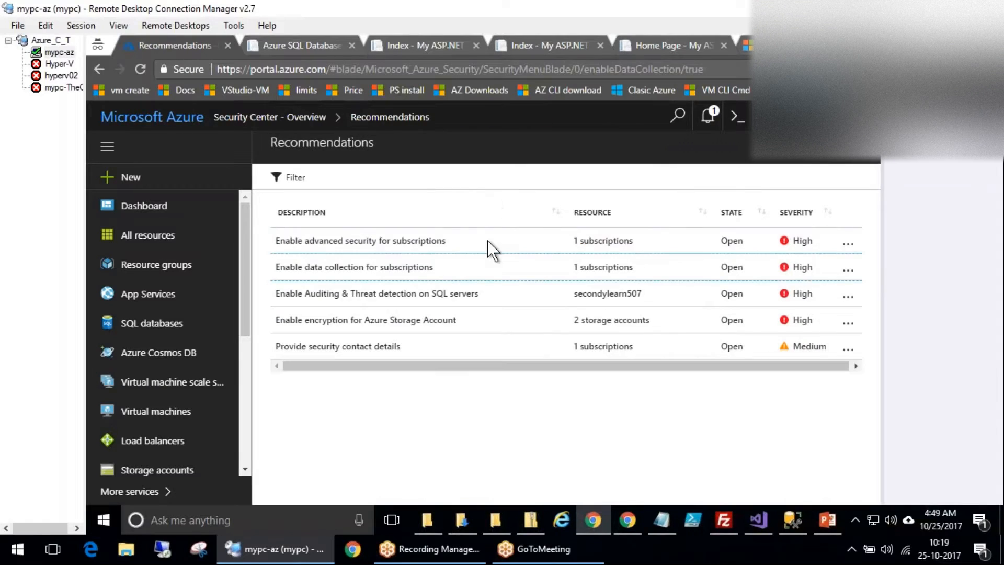
Turn auditing on for the secondylearn507 SQL server and browse its audit log storage options.
left_click(389, 301)
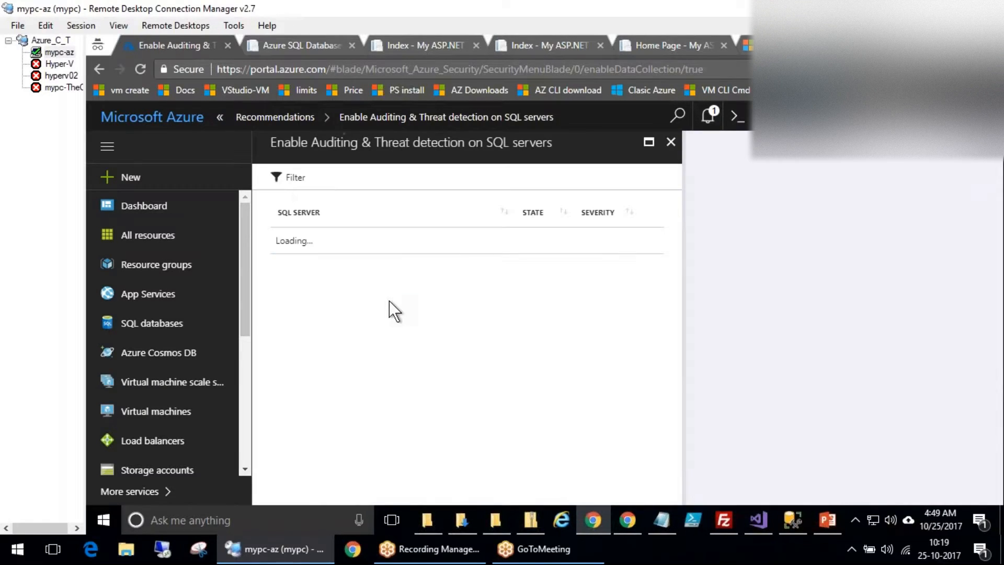
left_click(319, 256)
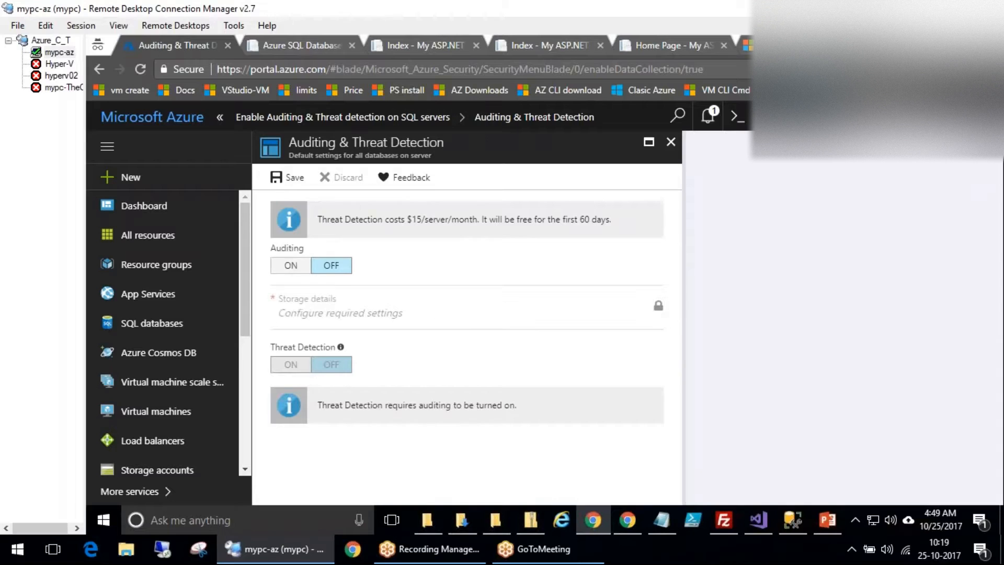
left_click(291, 265)
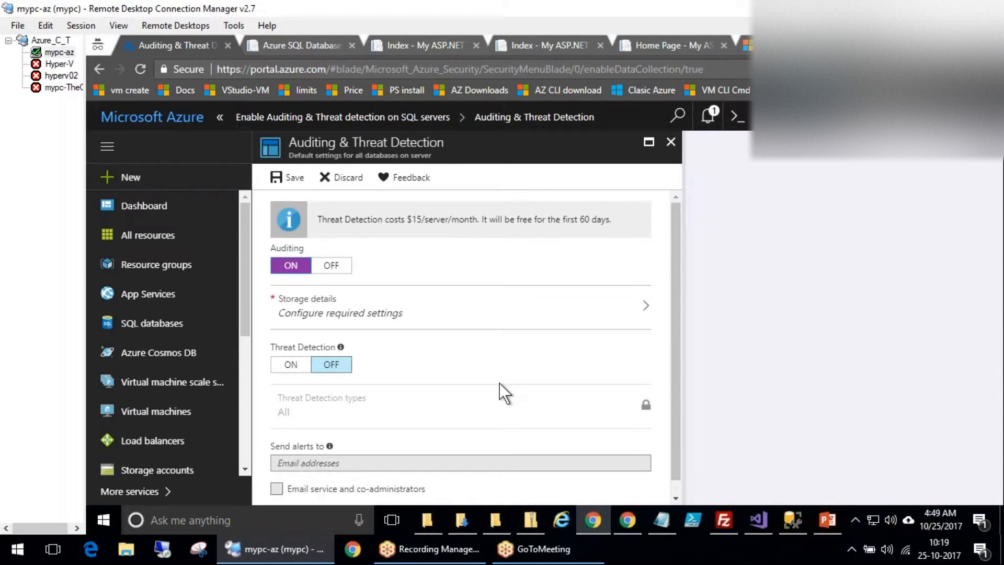
left_click(518, 322)
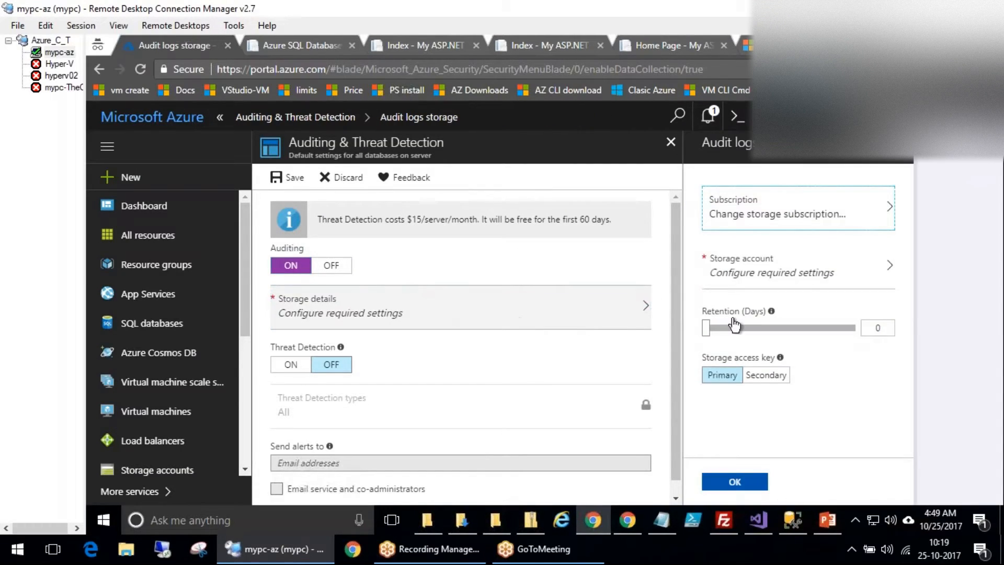
left_click(771, 221)
left_click(470, 139)
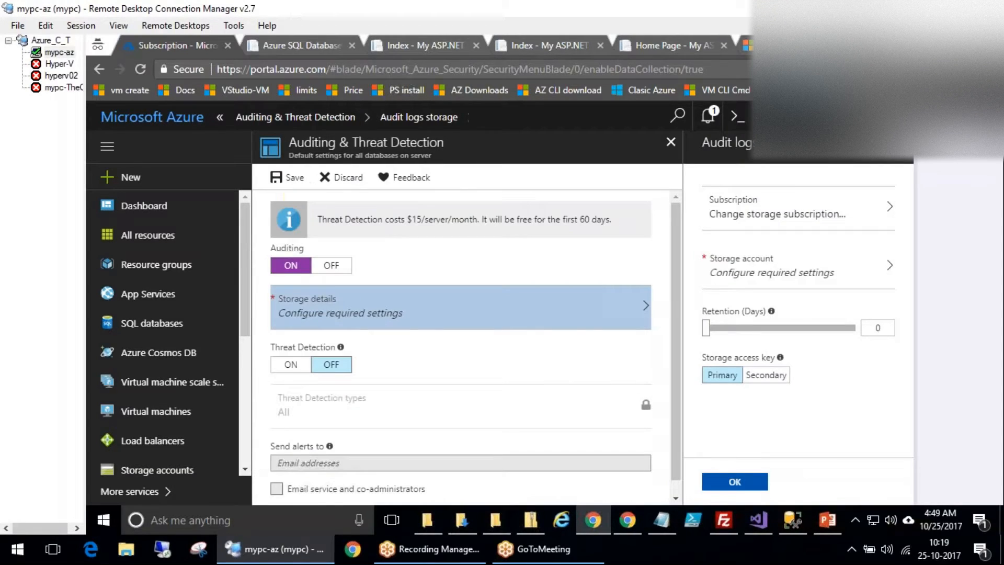
scroll(655, 355, "down", 1)
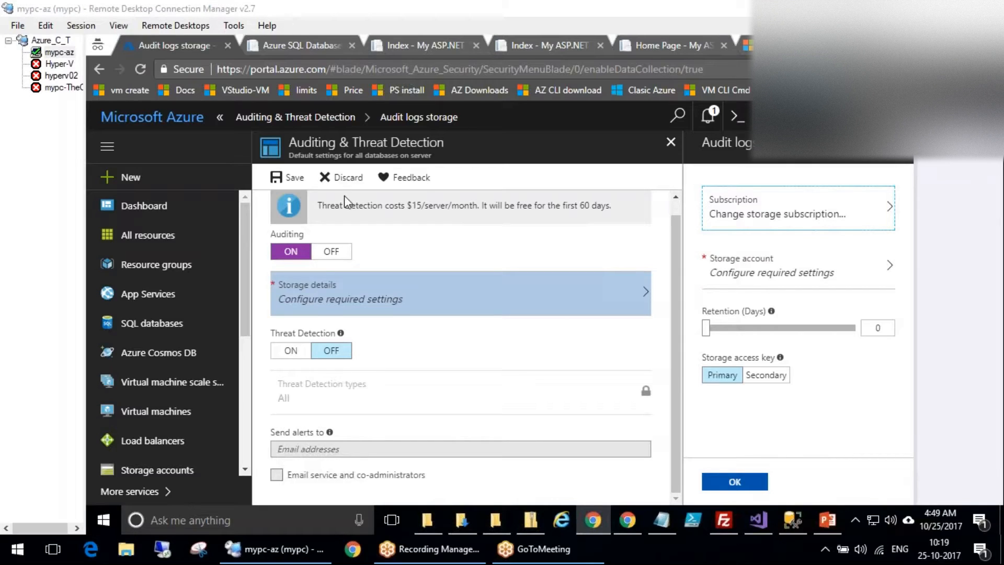
left_click(805, 271)
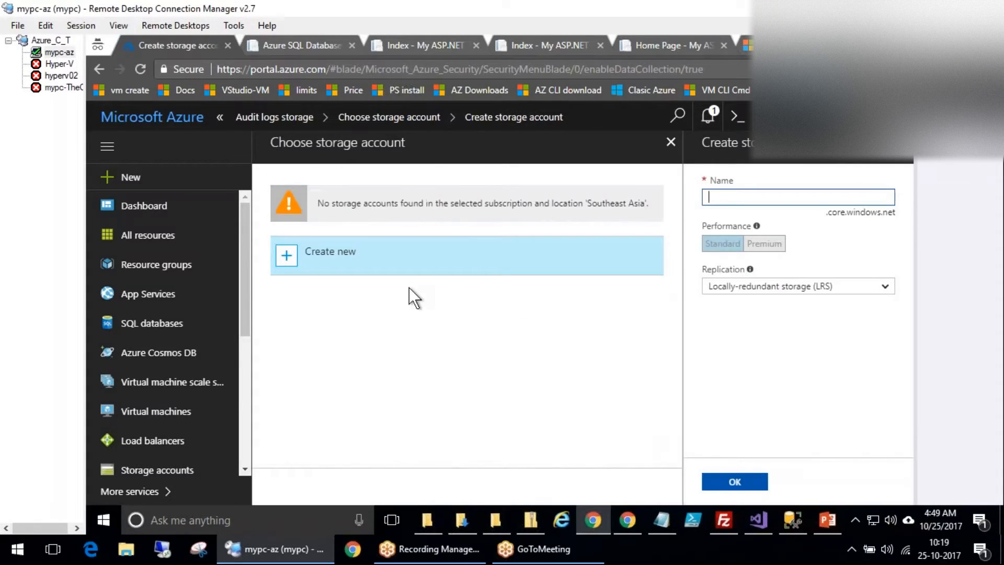
Close the storage and auditing blades, discard the unsaved auditing edits, and leave the SQL recommendation.
left_click(671, 142)
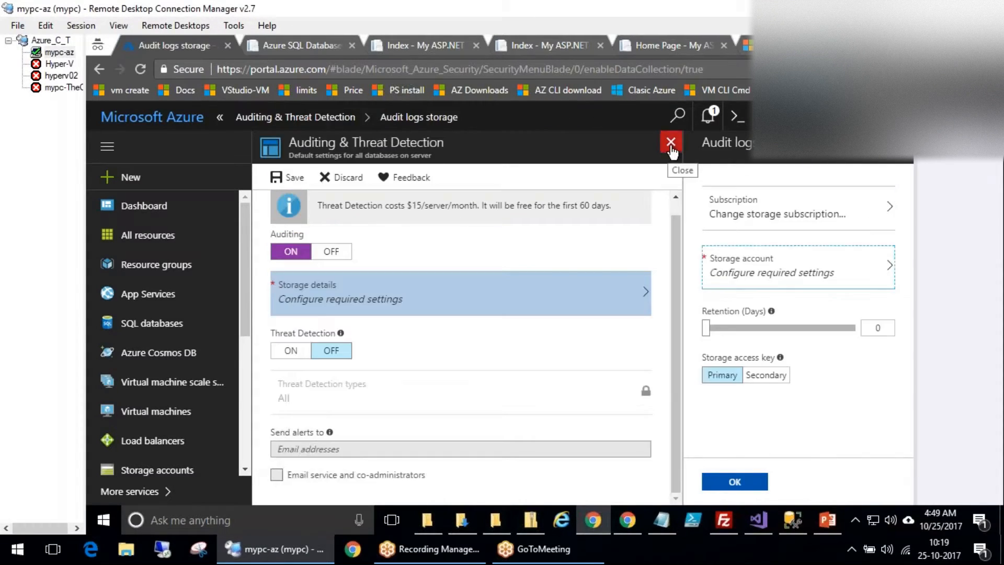
left_click(671, 142)
left_click(621, 145)
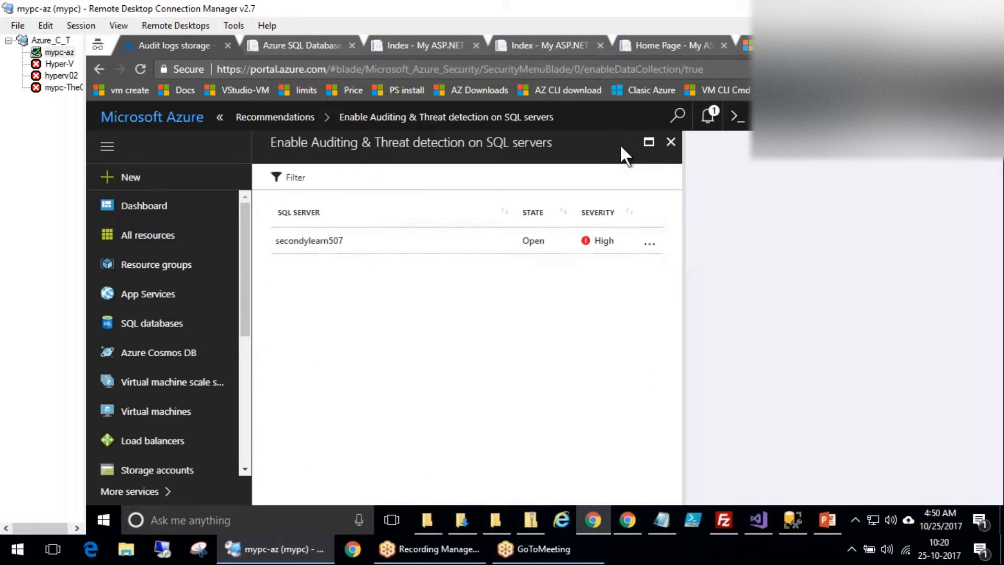
left_click(669, 142)
Back on Overview, circle the Recommendations tile and Storage & data bar in red, then clear the ink.
left_click(867, 144)
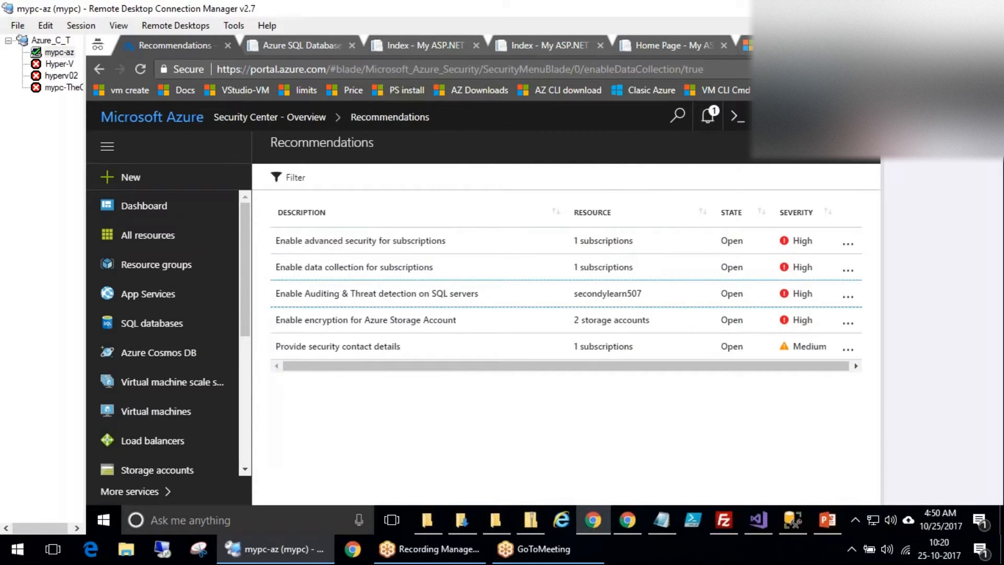
left_click_drag(546, 241, 523, 248)
mouse_move(297, 505)
left_mouse_down()
mouse_move(476, 290)
mouse_move(477, 303)
left_mouse_up()
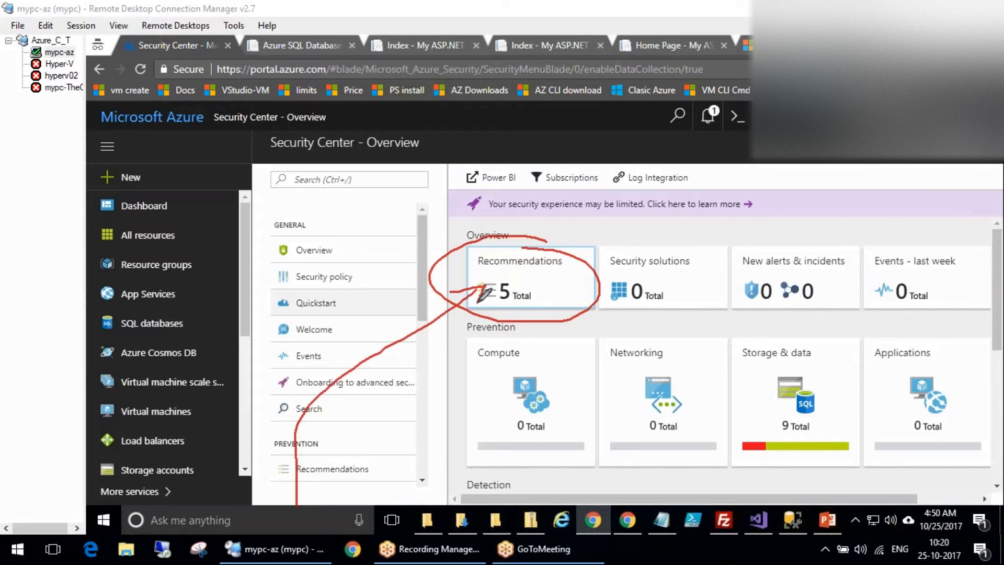
mouse_move(832, 425)
left_mouse_down()
mouse_move(811, 433)
mouse_move(850, 424)
mouse_move(815, 426)
left_mouse_up()
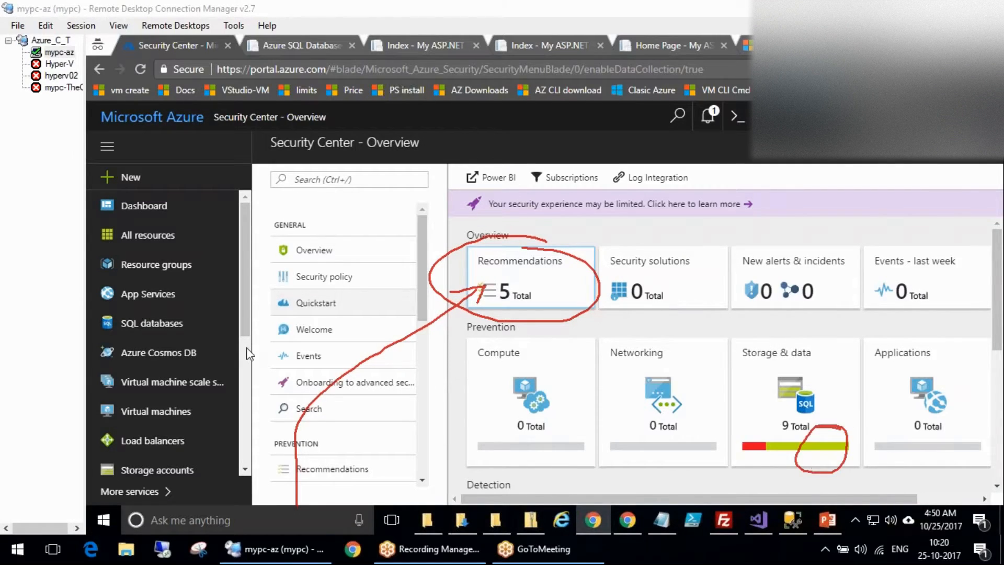
key("Escape")
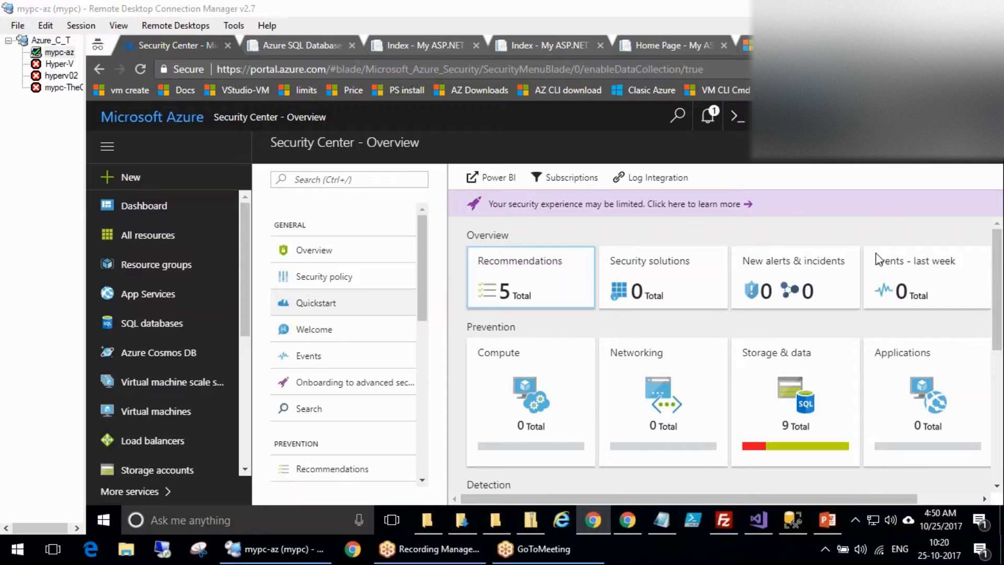
Visit Security Center's Welcome, Events, Onboarding to advanced security and Search pages.
left_click(319, 330)
left_click(331, 360)
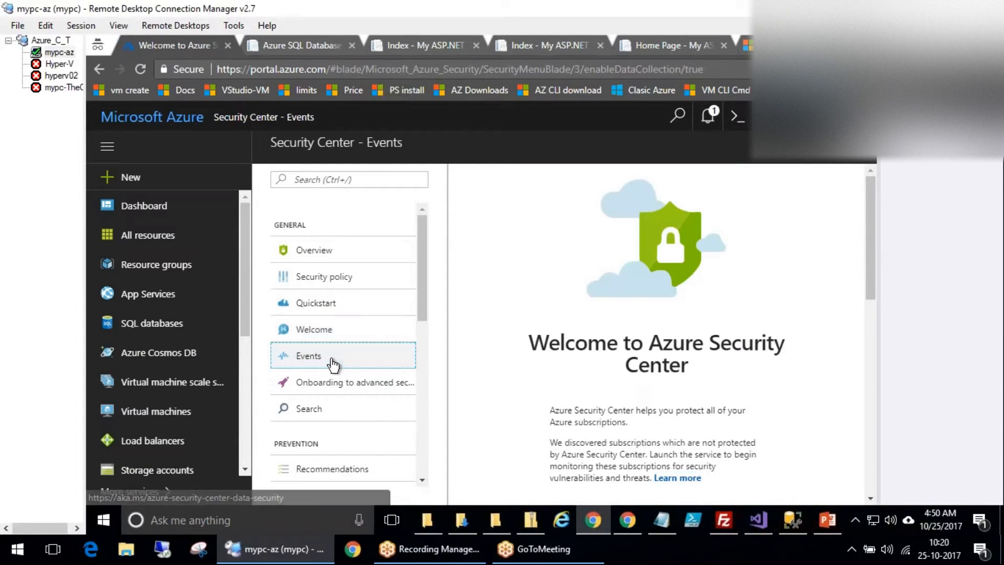
left_click(337, 380)
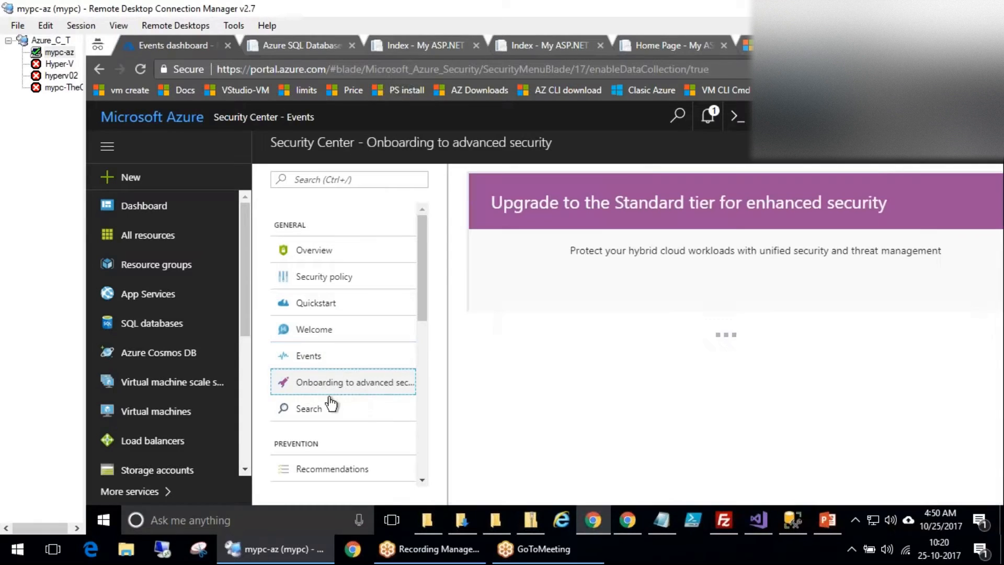
left_click(333, 413)
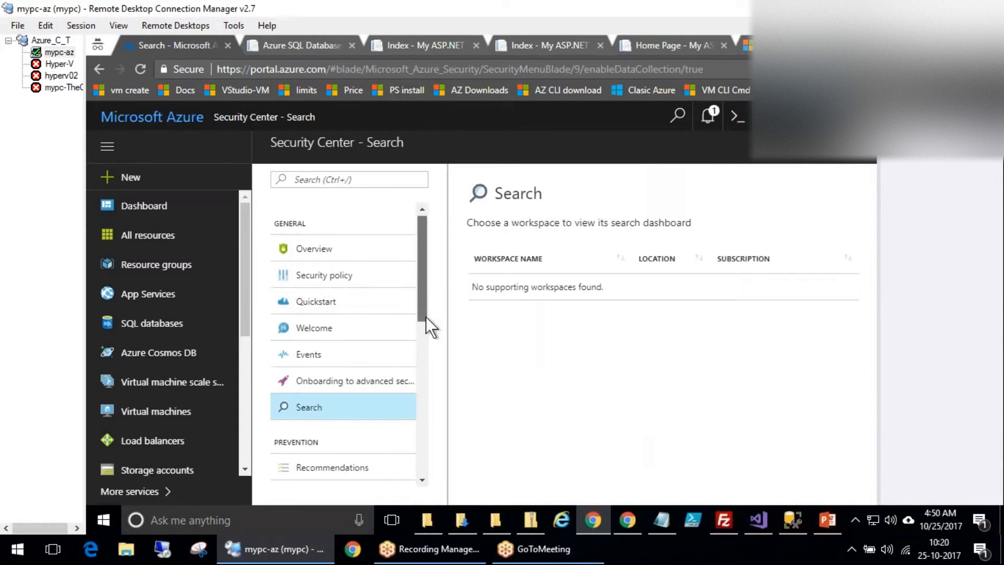
left_click_drag(425, 317, 425, 412)
scroll(425, 425, "down", 3)
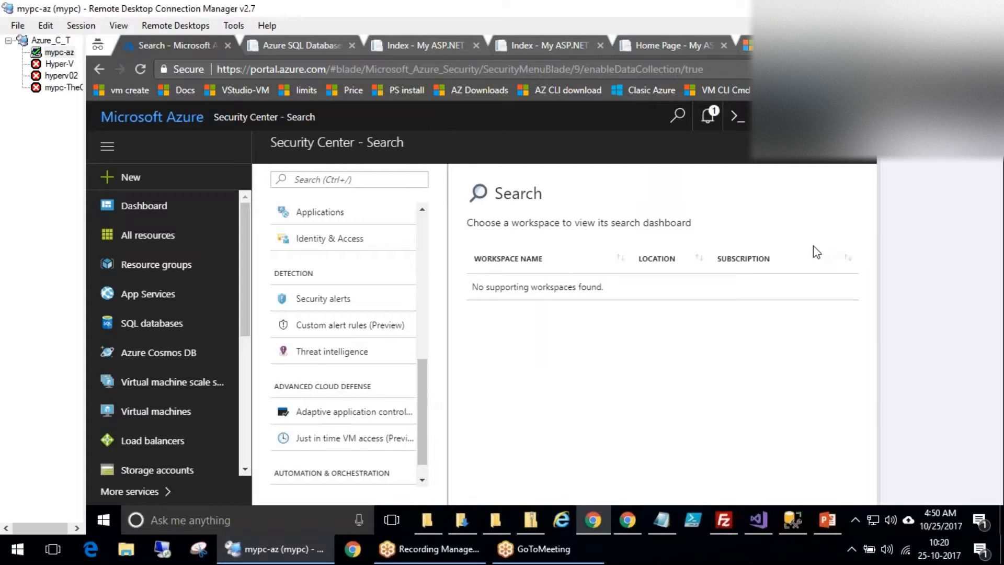
scroll(424, 332, "up", 5)
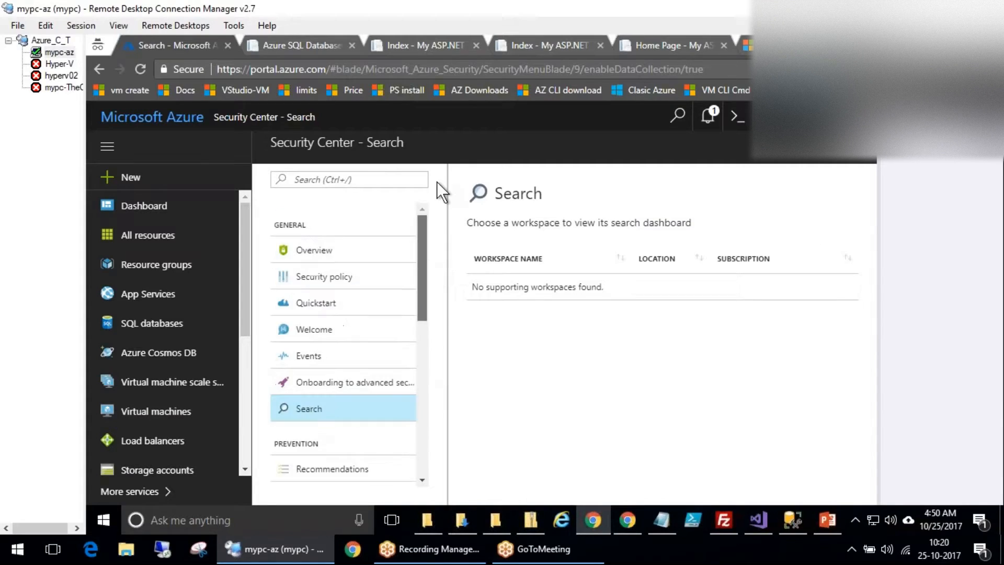
scroll(441, 333, "down", 8)
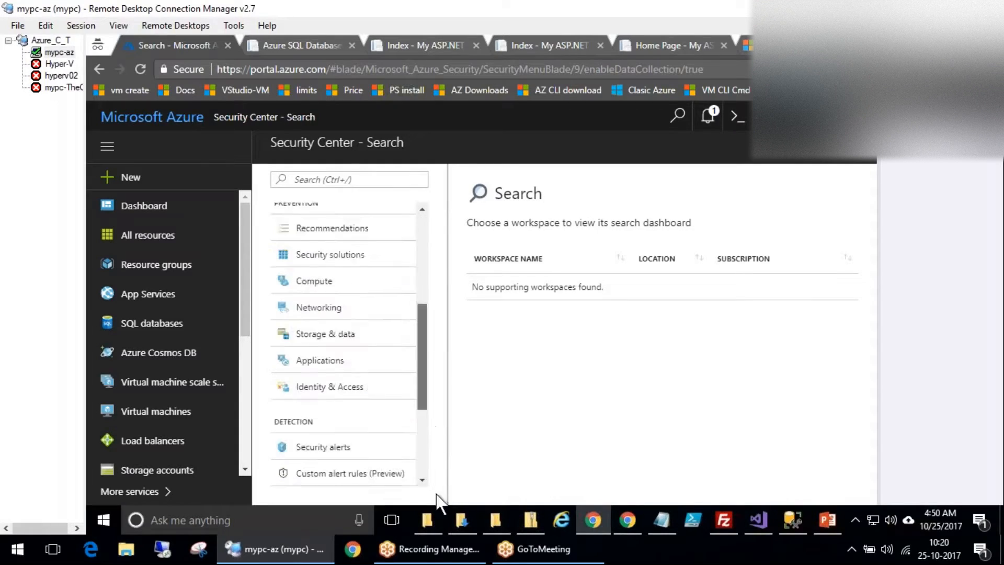
Annotate Just in time VM access with 'VM' and 'S-10' sketches, circle Threat intelligence, then clear the ink.
left_click(763, 254)
left_click_drag(290, 426, 340, 427)
mouse_move(413, 419)
left_mouse_down()
mouse_move(428, 425)
mouse_move(463, 403)
left_mouse_up()
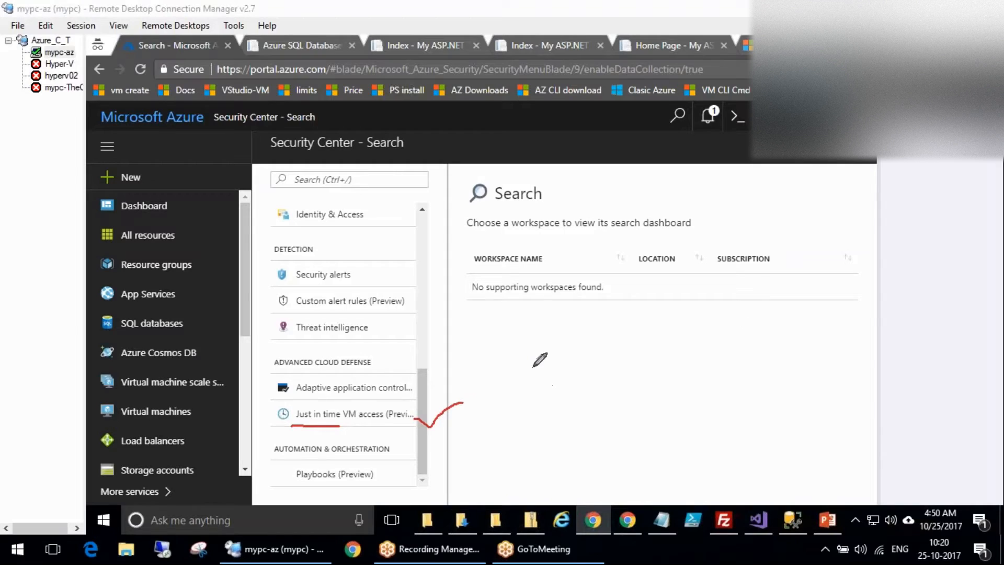
mouse_move(516, 368)
left_mouse_down()
mouse_move(568, 336)
mouse_move(606, 367)
left_mouse_up()
left_click_drag(534, 310, 602, 332)
mouse_move(759, 392)
left_mouse_down()
mouse_move(721, 410)
mouse_move(715, 460)
left_mouse_up()
left_click_drag(757, 428, 781, 426)
left_click_drag(803, 413, 805, 441)
left_click_drag(818, 406, 816, 418)
mouse_move(809, 370)
left_mouse_down()
mouse_move(693, 384)
mouse_move(795, 377)
left_mouse_up()
mouse_move(727, 453)
left_mouse_down()
mouse_move(637, 452)
mouse_move(425, 418)
mouse_move(425, 437)
left_mouse_up()
left_click_drag(416, 414, 466, 416)
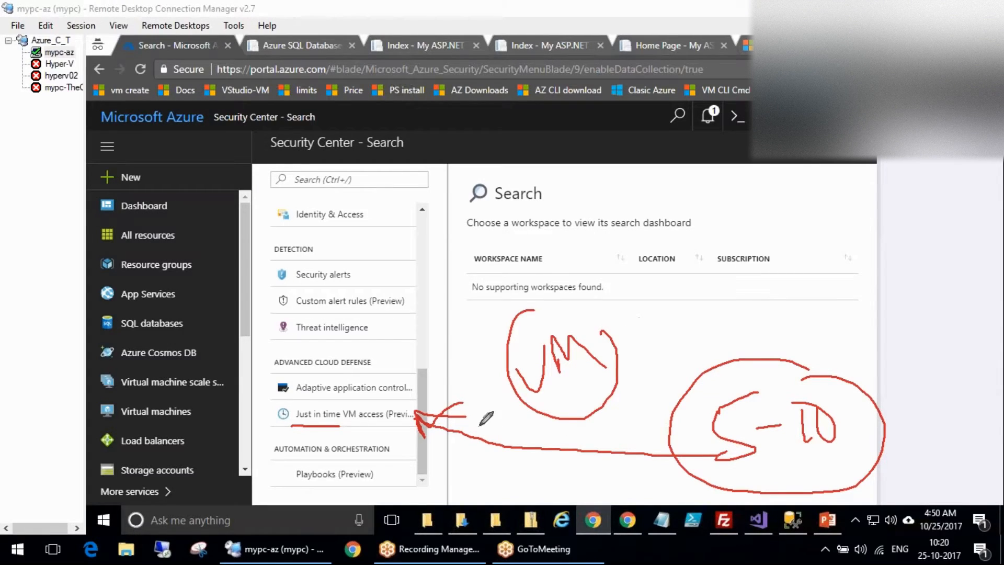
left_click_drag(439, 416, 491, 334)
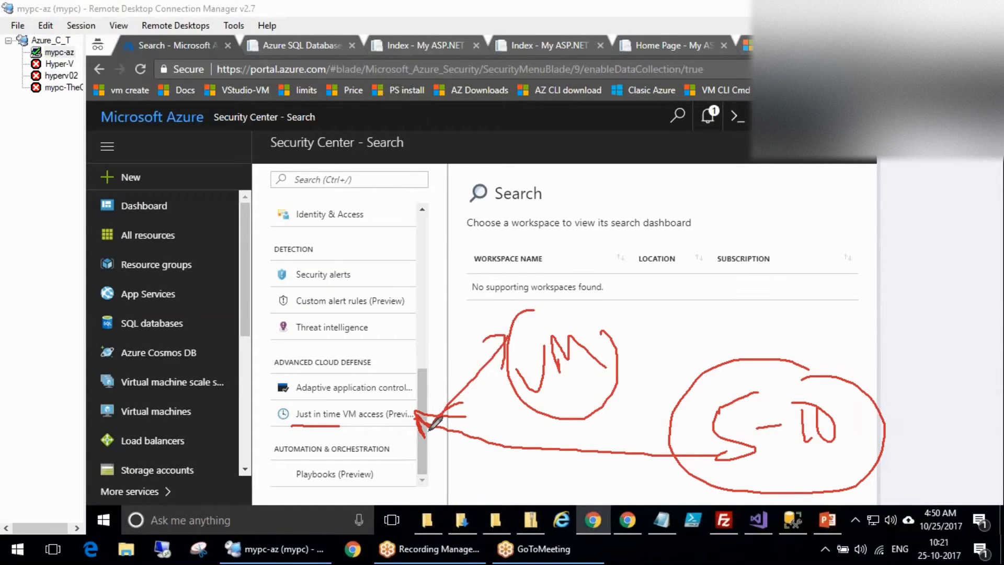
left_click_drag(729, 475, 887, 453)
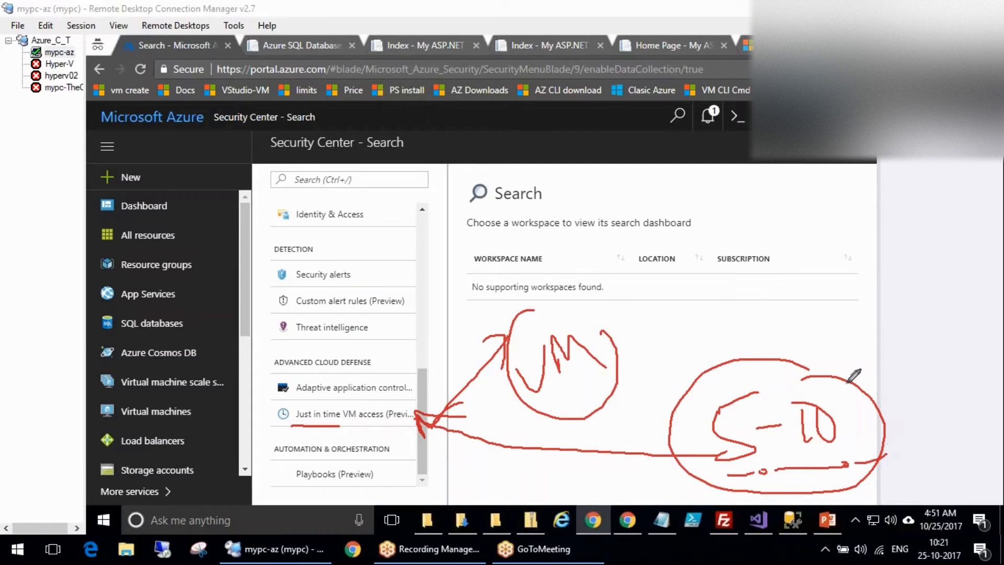
mouse_move(727, 357)
left_mouse_down()
mouse_move(732, 374)
mouse_move(804, 364)
left_mouse_up()
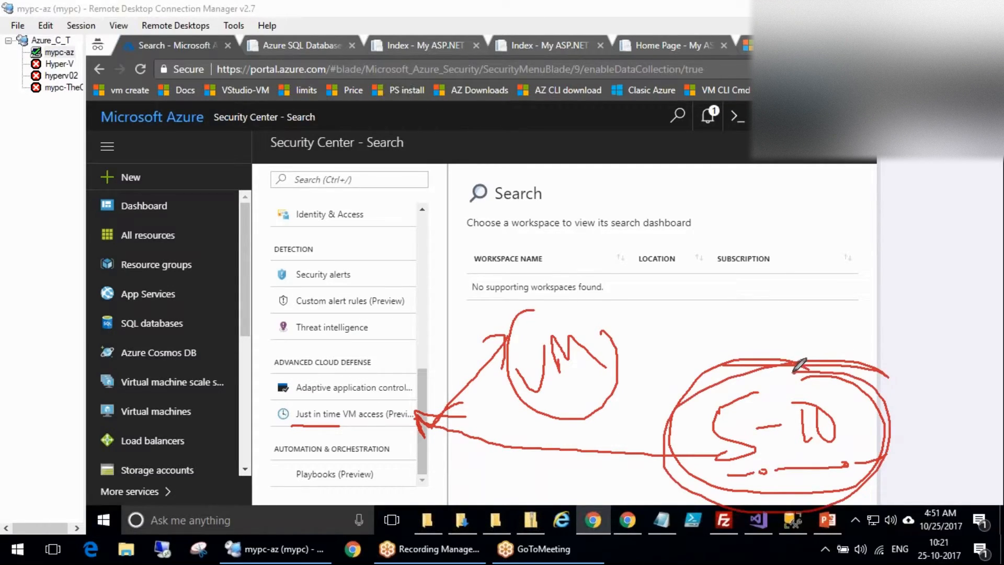
mouse_move(388, 338)
left_mouse_down()
mouse_move(351, 305)
mouse_move(317, 346)
mouse_move(390, 320)
left_mouse_up()
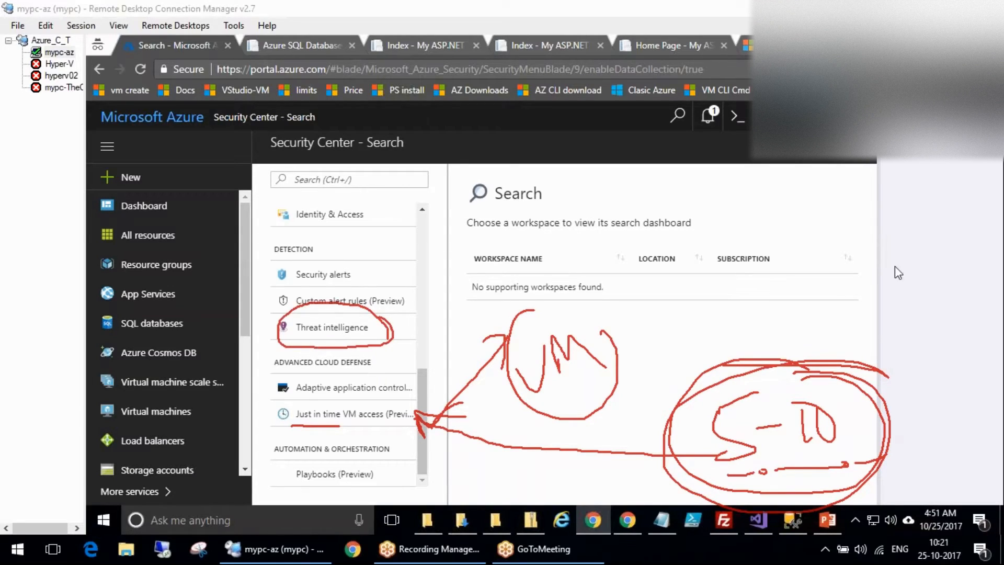
key("Escape")
Browse the Threat intelligence, Security alerts and Identity & Access dashboards.
left_click(335, 327)
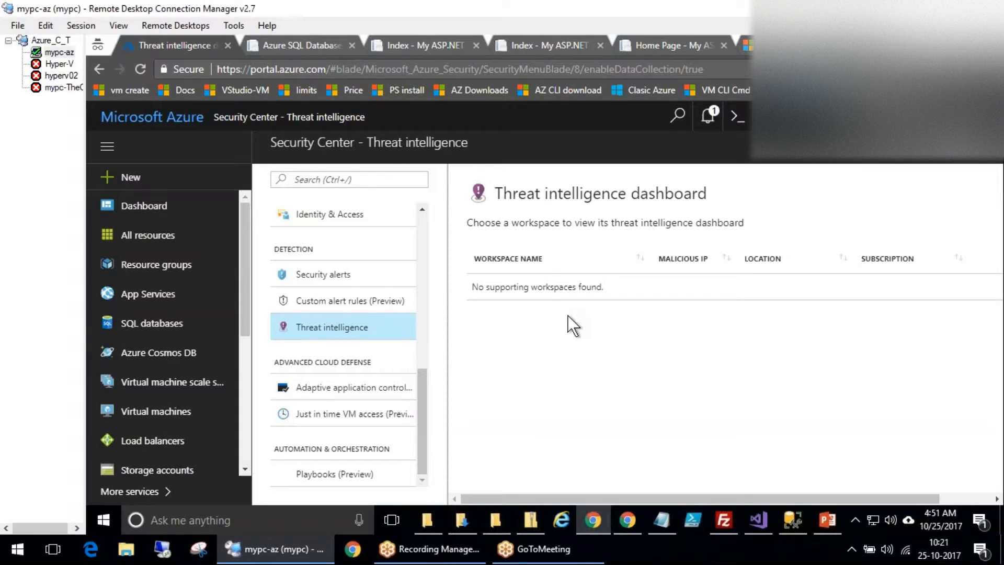
left_click(341, 282)
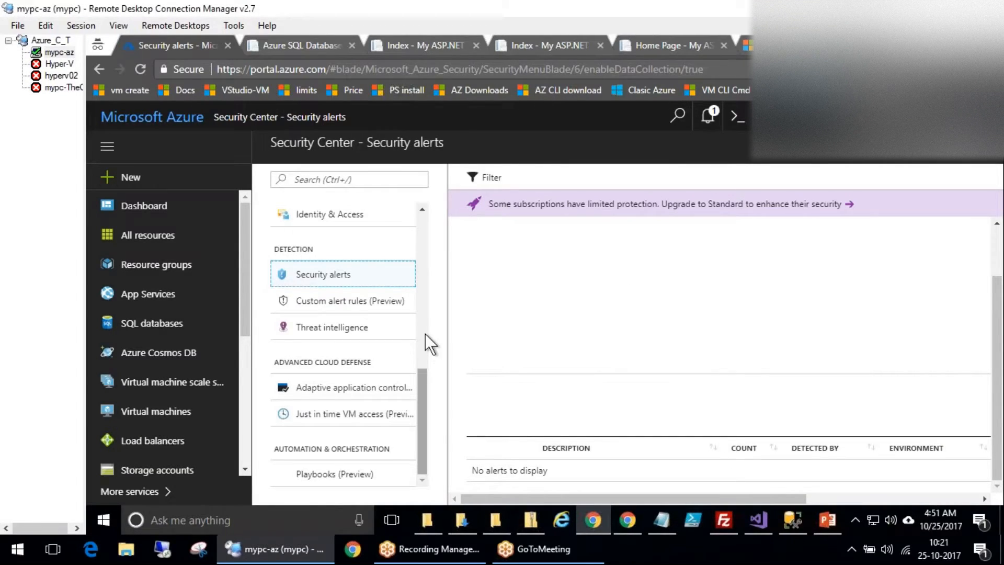
scroll(425, 326, "up", 5)
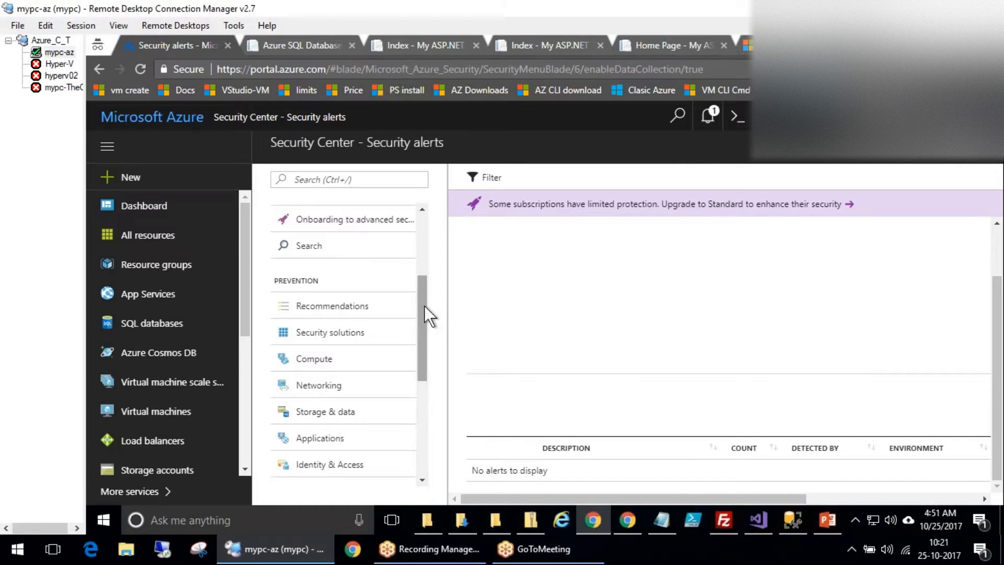
scroll(385, 438, "down", 3)
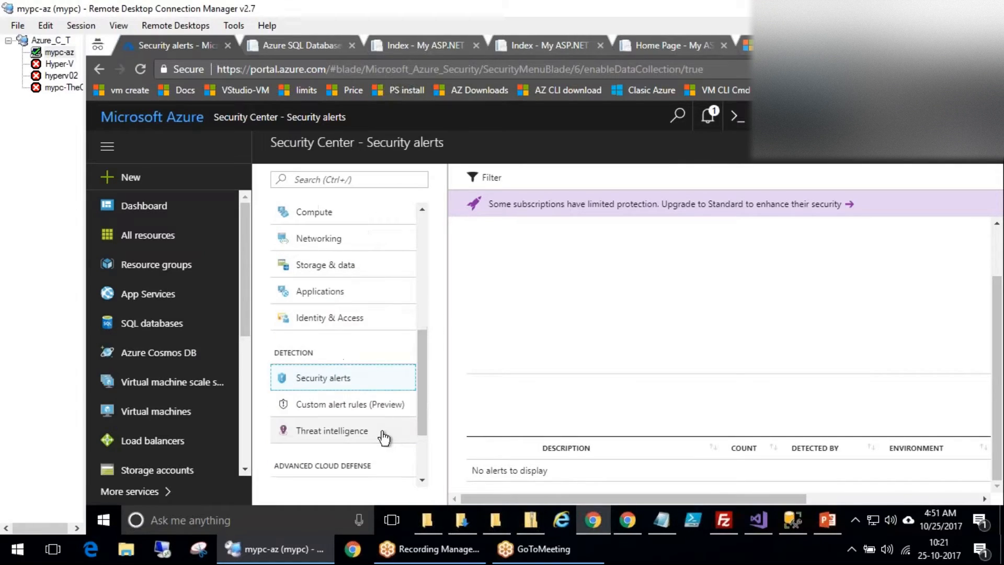
left_click(366, 318)
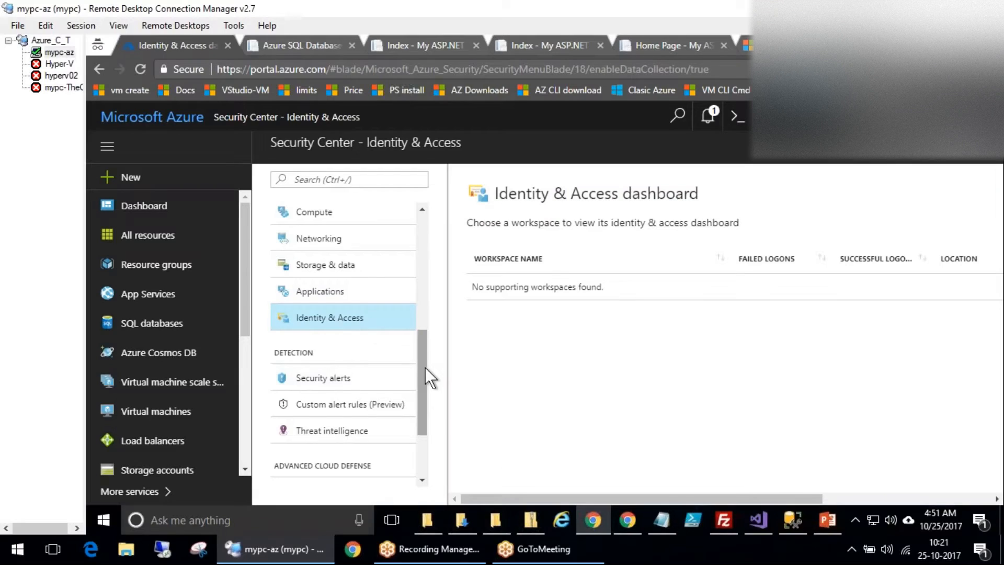
scroll(425, 366, "up", 5)
scroll(430, 340, "down", 3)
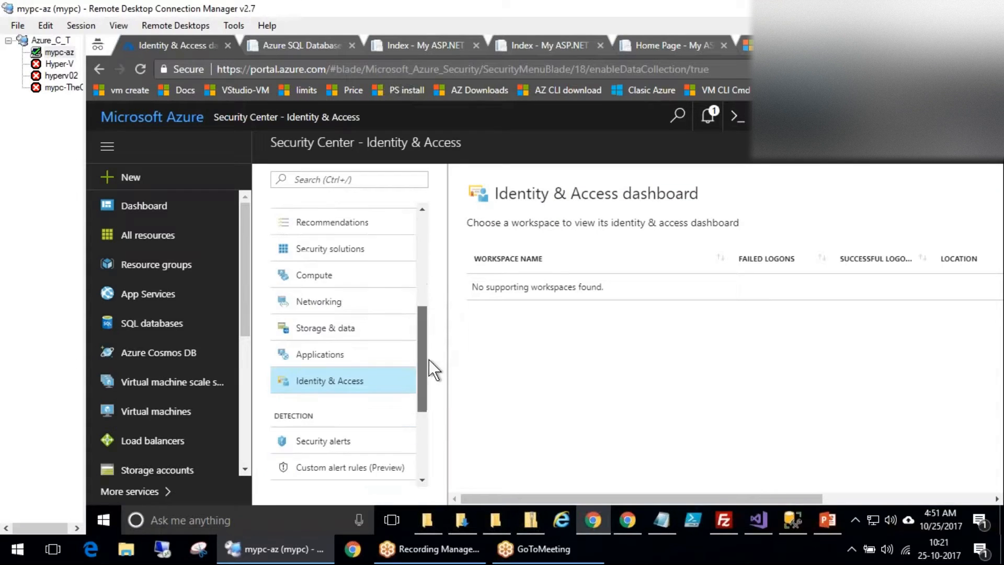
Check the Applications findings, then on Storage & data circle the SQL and storage recommendations.
left_click(348, 363)
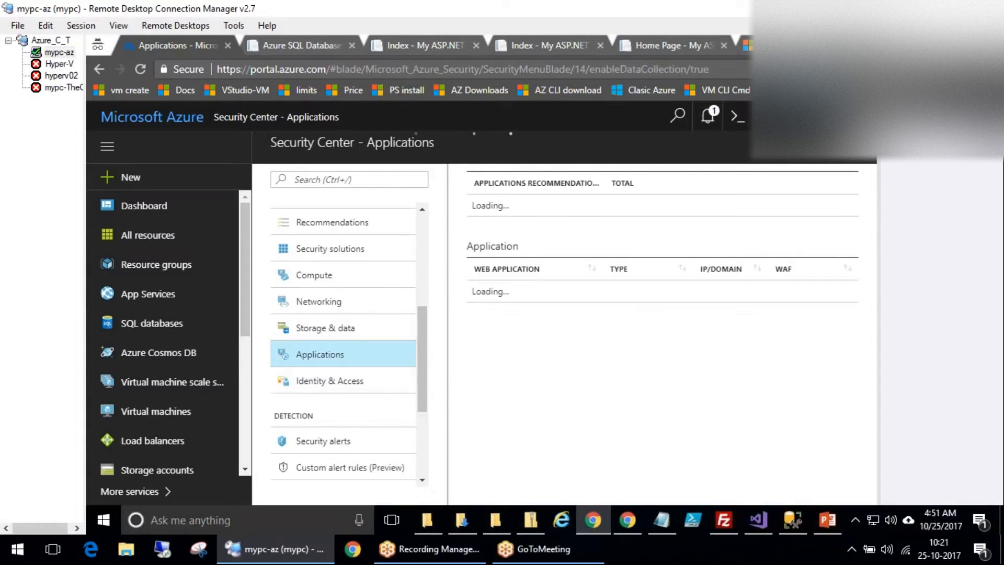
left_click(339, 331)
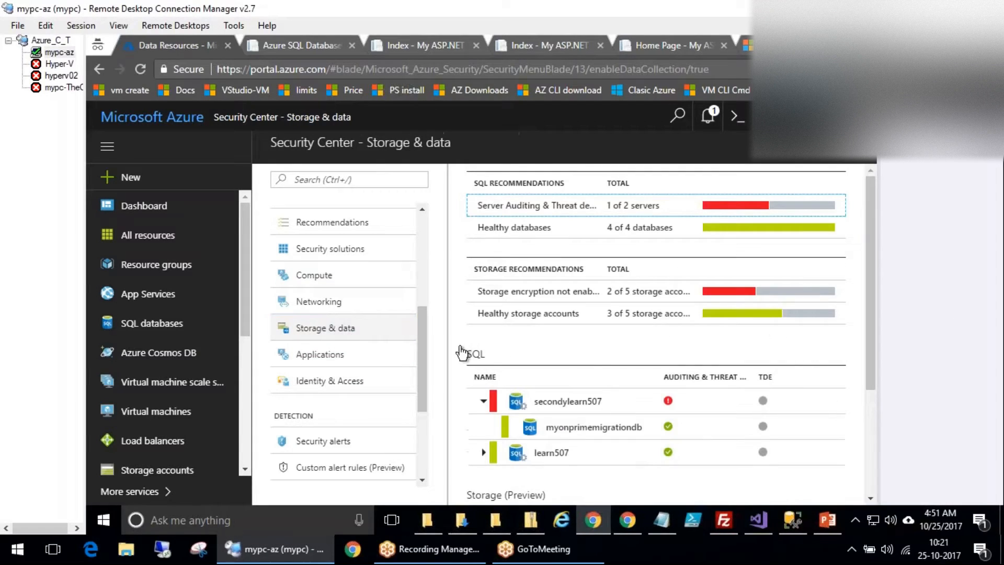
scroll(593, 351, "down", 1)
scroll(591, 344, "up", 1)
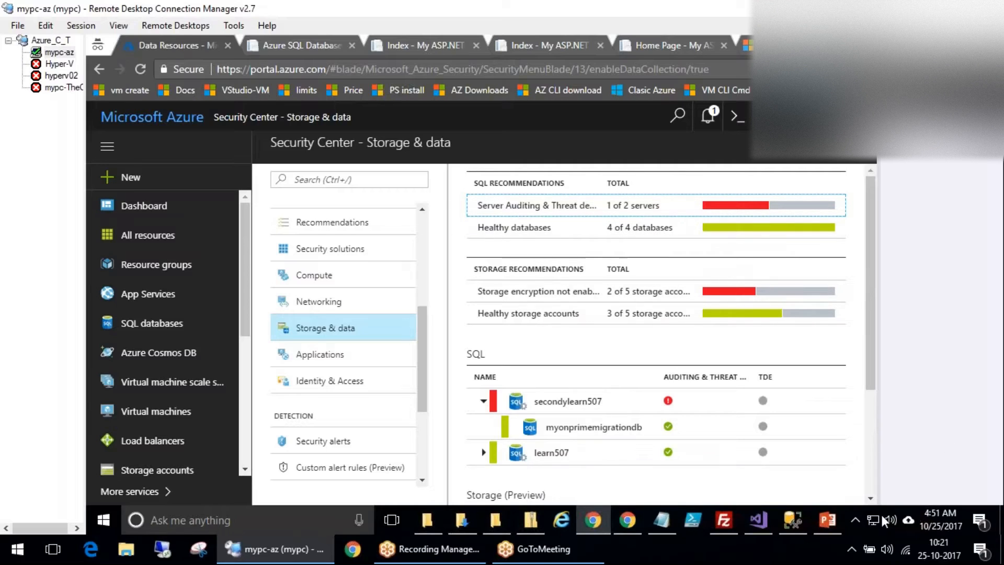
mouse_move(752, 181)
left_mouse_down()
mouse_move(708, 148)
mouse_move(908, 340)
mouse_move(753, 116)
mouse_move(542, 127)
left_mouse_up()
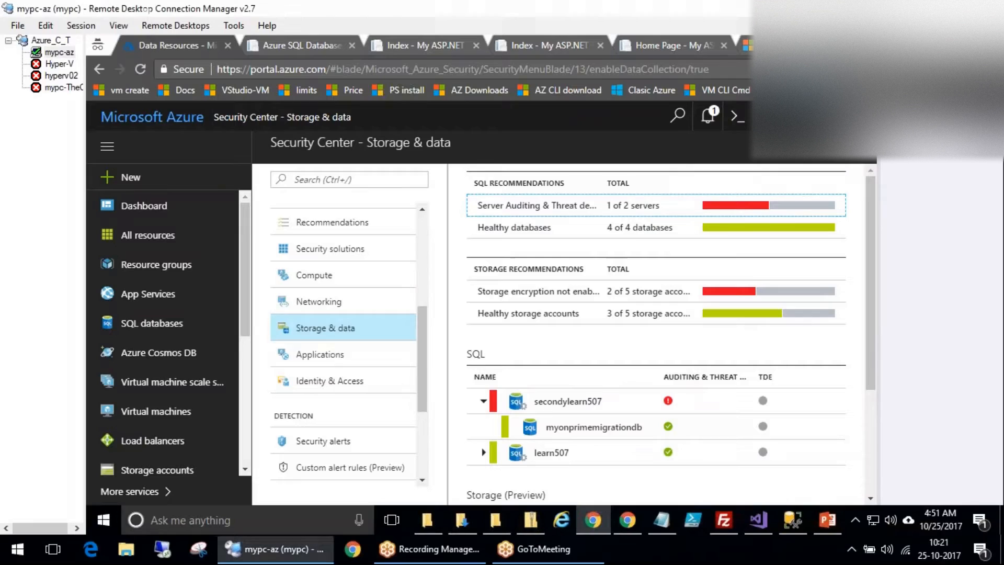
scroll(340, 303, "up", 5)
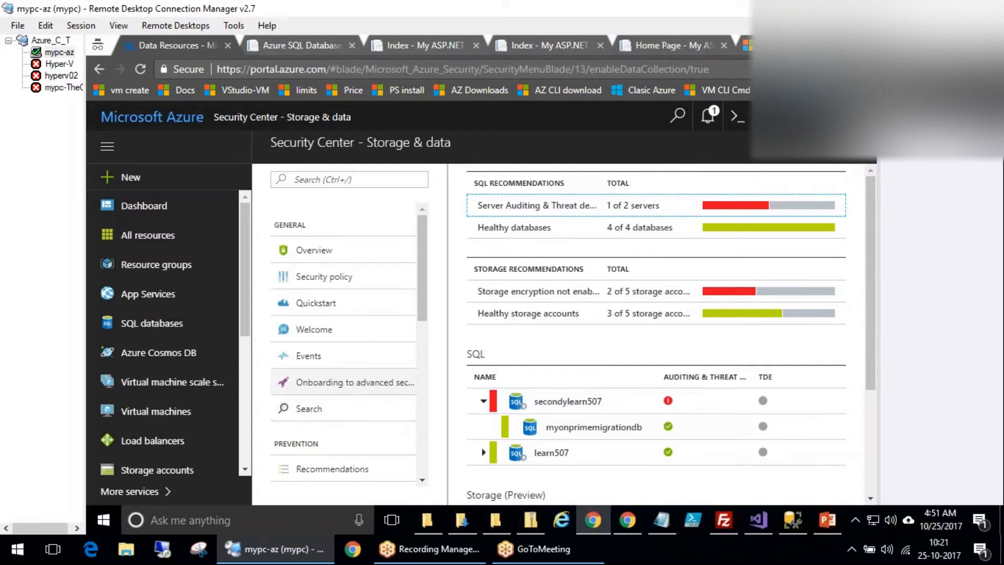
Apply the Standard plan to the Free Trial subscription from Onboarding to advanced security.
left_click(340, 383)
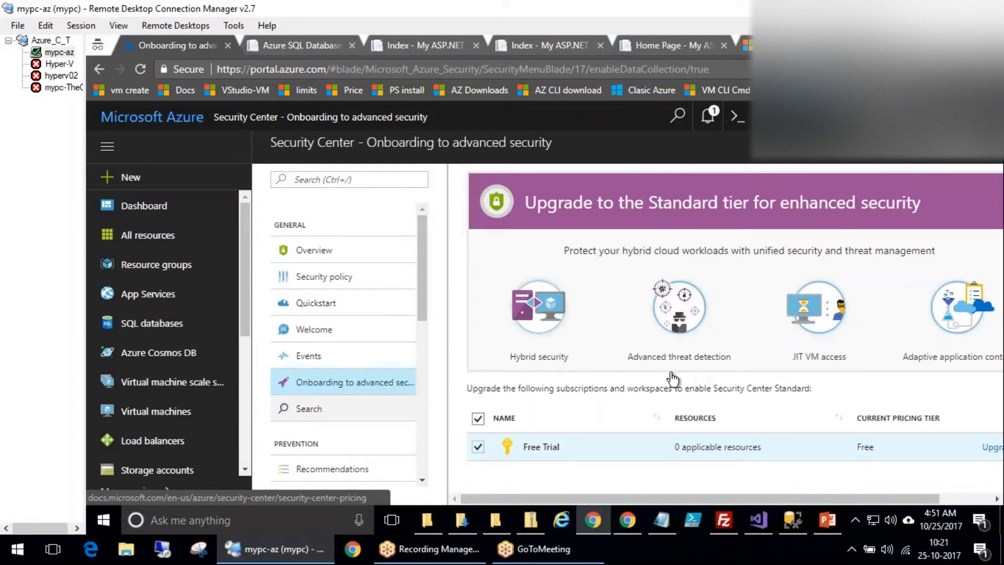
scroll(763, 469, "down", 4)
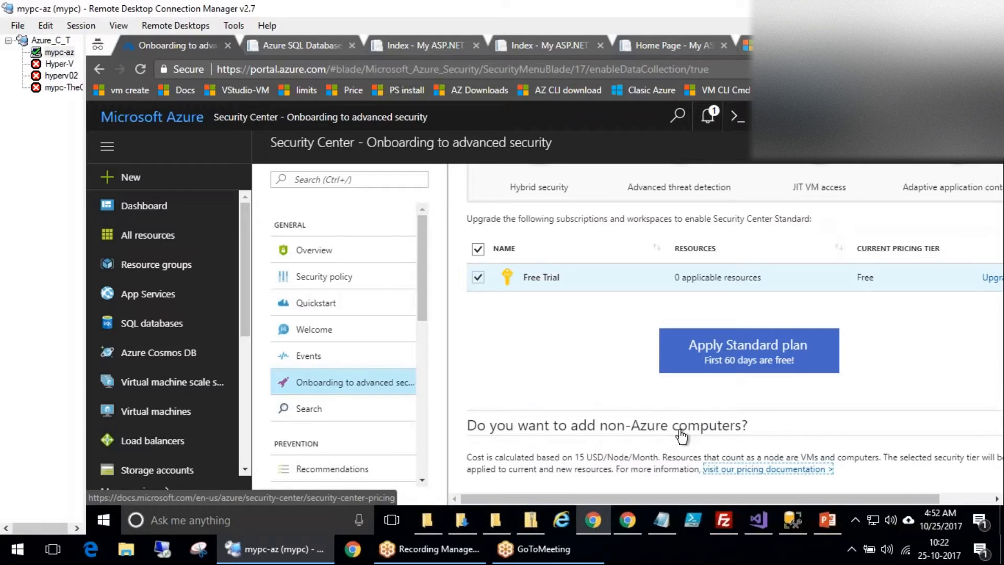
left_click(717, 358)
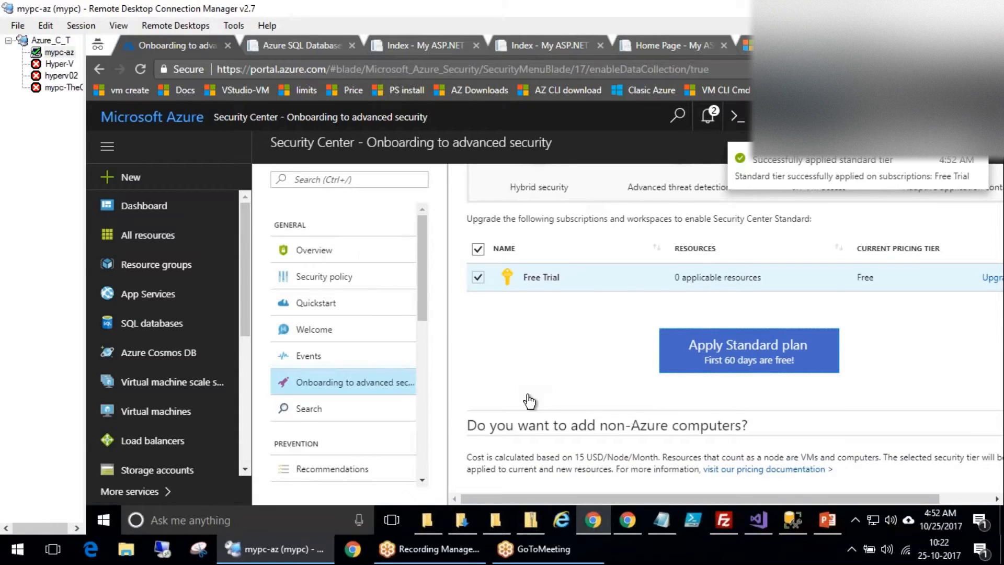
Glance at Security Center events, return to onboarding, then show the Security Center Overview.
left_click(350, 358)
left_click(319, 386)
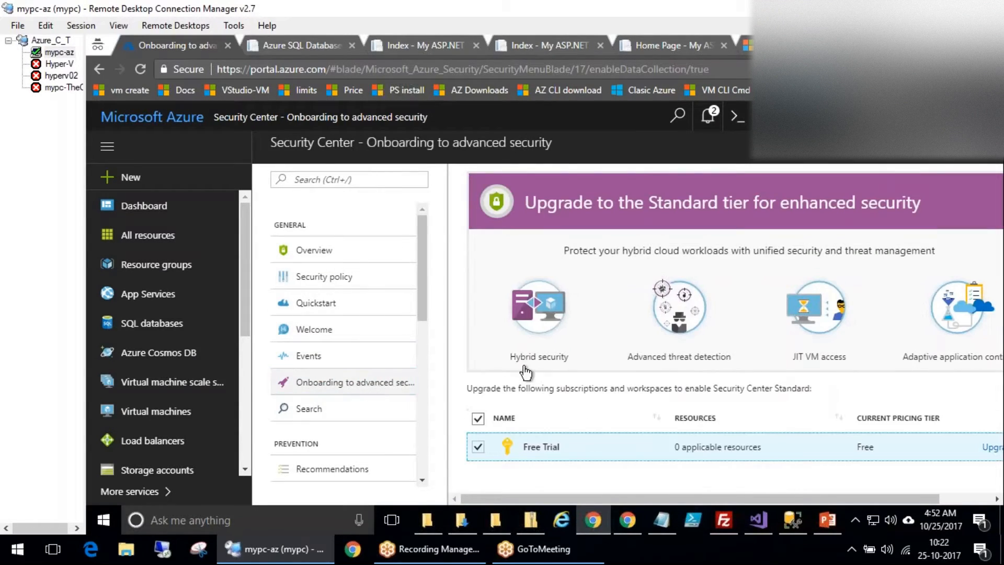
scroll(551, 386, "up", 3)
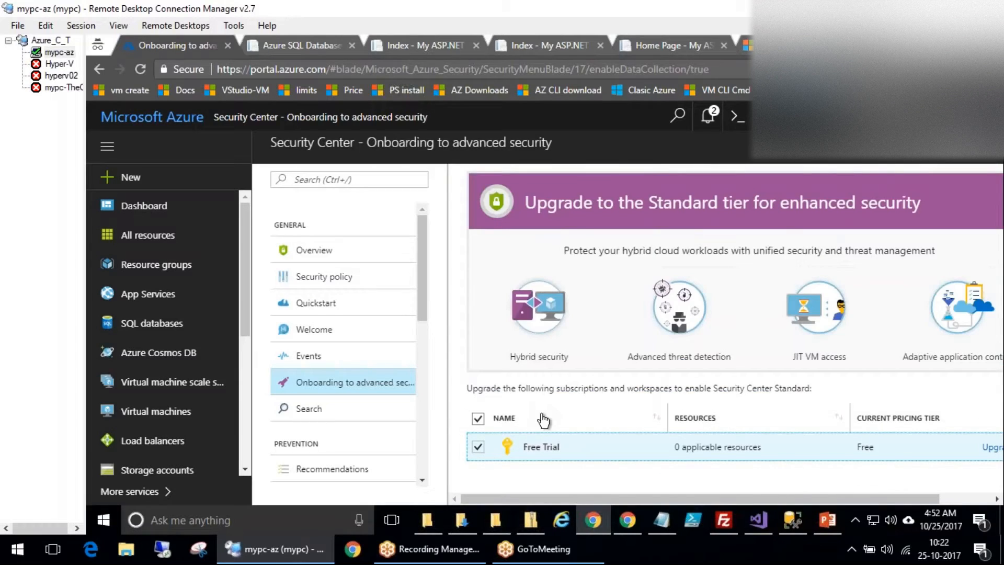
scroll(543, 416, "down", 3)
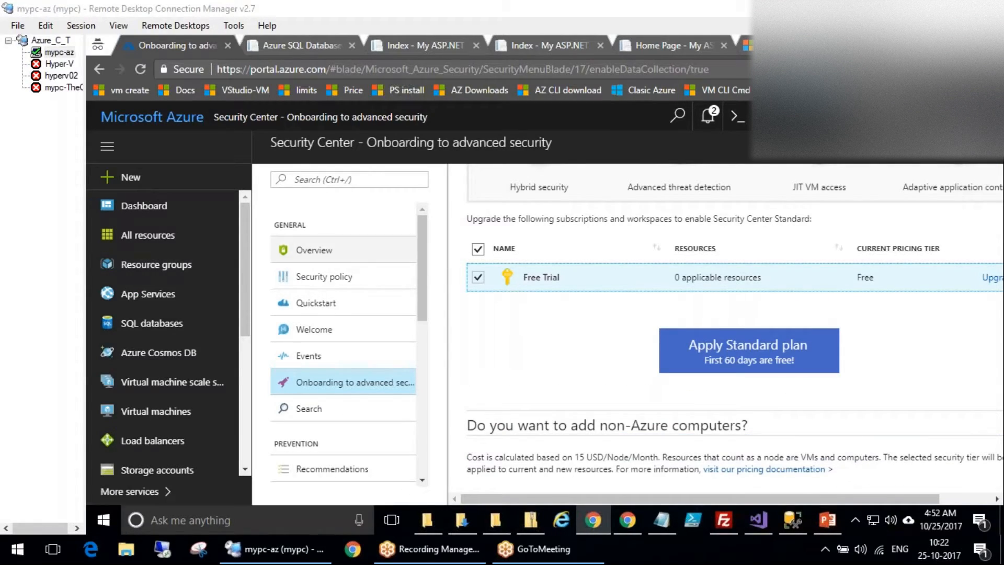
left_click(314, 250)
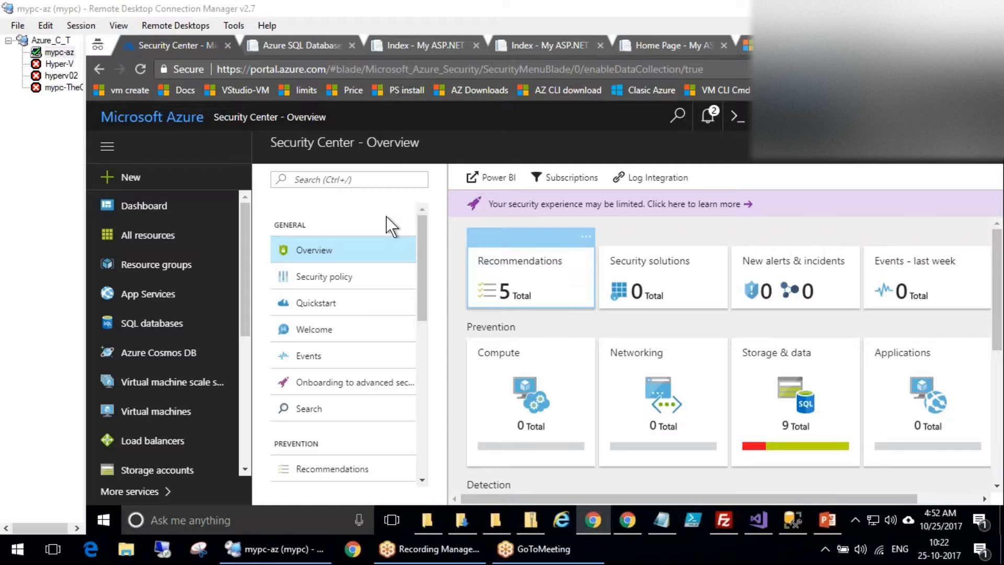
On the Dashboard, draw red pen strokes toward SQL databases and circle the VPNDevice tile.
left_click(141, 205)
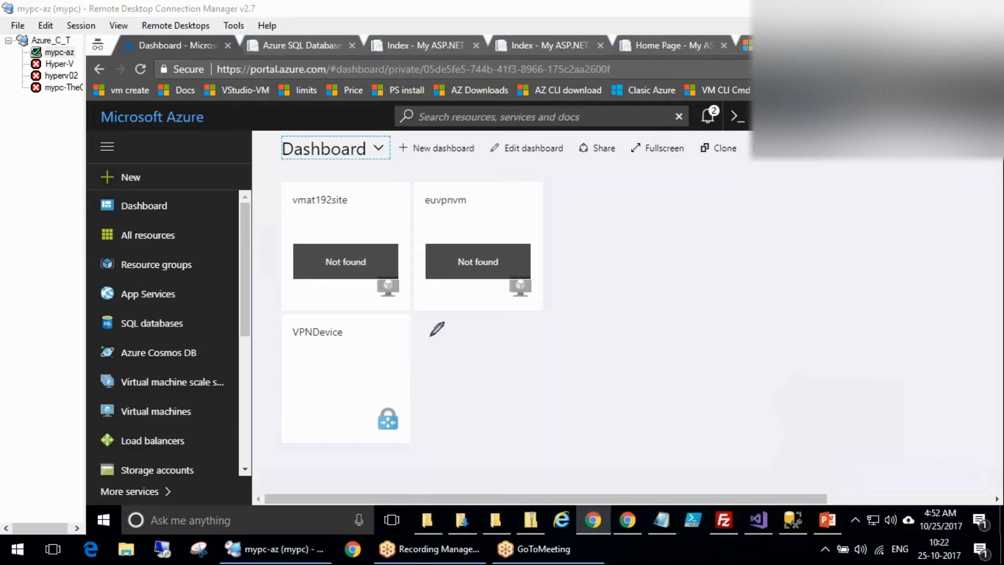
mouse_move(190, 309)
left_mouse_down()
mouse_move(98, 324)
mouse_move(207, 313)
mouse_move(193, 306)
mouse_move(282, 255)
left_mouse_up()
mouse_move(316, 342)
left_mouse_down()
mouse_move(385, 309)
mouse_move(441, 336)
mouse_move(411, 342)
left_mouse_up()
mouse_move(424, 271)
left_mouse_down()
mouse_move(379, 378)
mouse_move(403, 276)
left_mouse_up()
left_click_drag(393, 361, 466, 386)
Handwrite 'US' and 'web' over the vmat192site tiles, then clear all the red ink.
mouse_move(483, 363)
left_mouse_down()
mouse_move(544, 366)
mouse_move(533, 418)
left_mouse_up()
mouse_move(301, 209)
left_mouse_down()
mouse_move(317, 230)
mouse_move(362, 192)
mouse_move(389, 188)
left_mouse_up()
left_click_drag(387, 148, 408, 199)
mouse_move(359, 126)
left_mouse_down()
mouse_move(320, 270)
mouse_move(343, 137)
left_mouse_up()
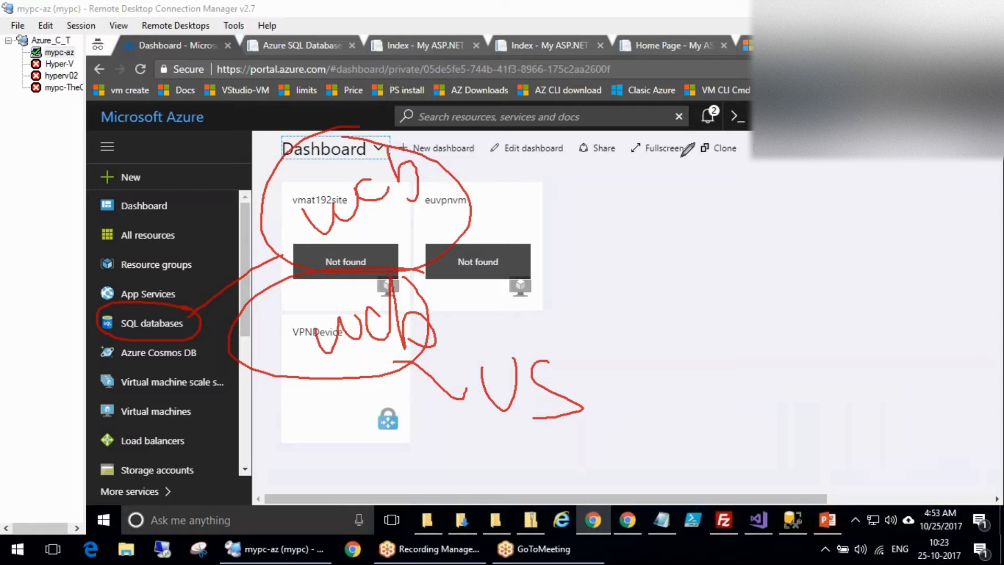
key("Escape")
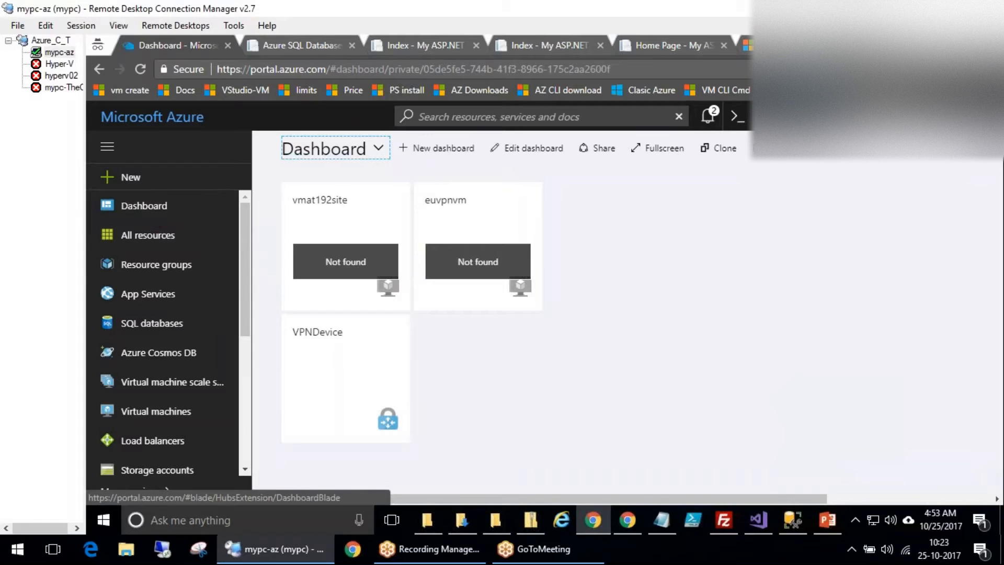
View App Services, then bring up the + New marketplace and browse its categories.
left_click(154, 299)
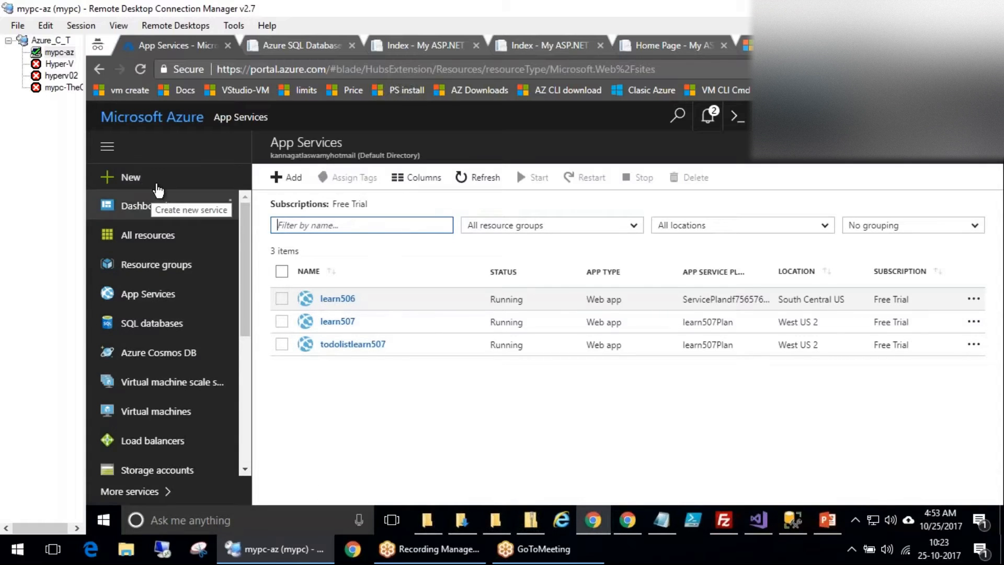
left_click(157, 188)
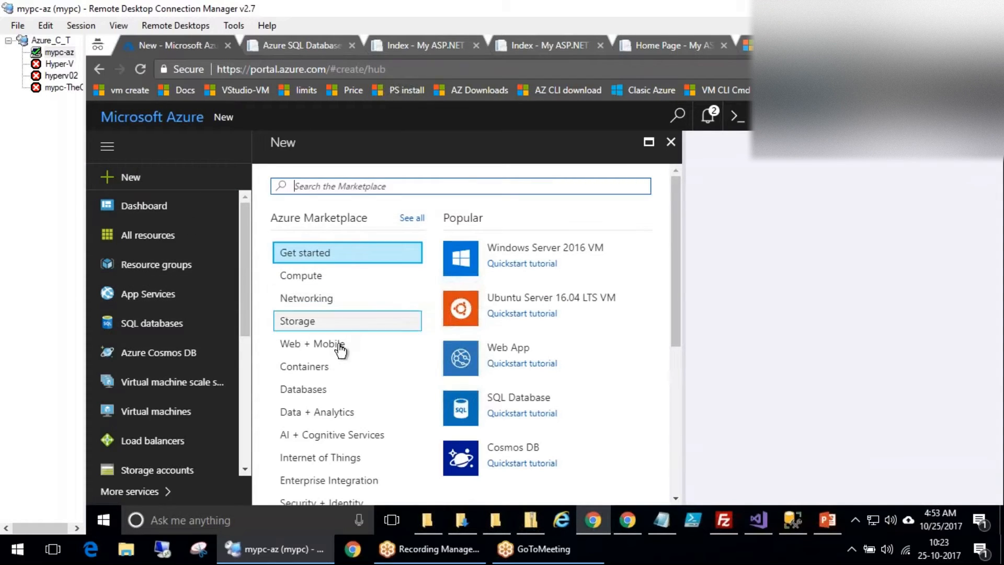
scroll(332, 381, "down", 3)
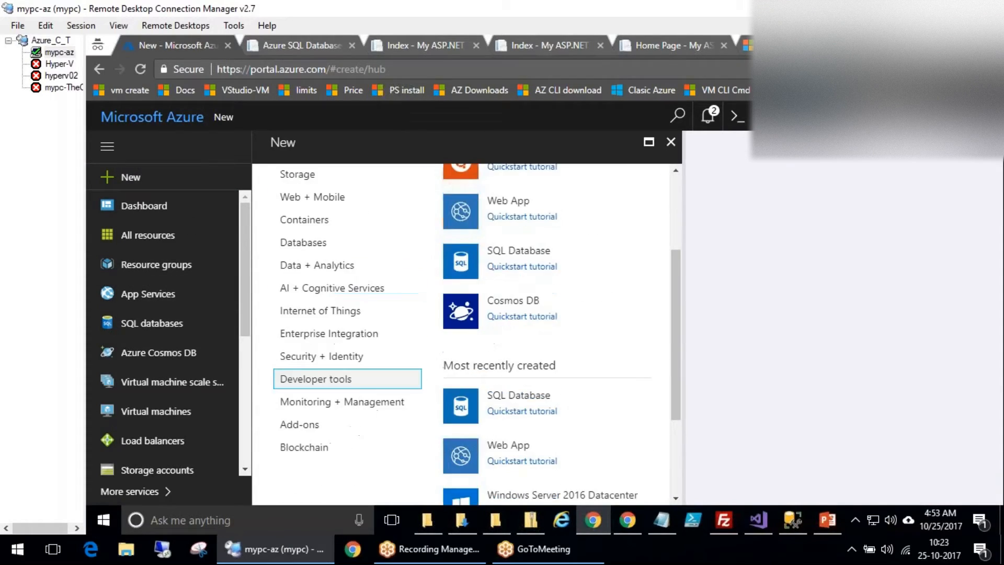
scroll(332, 381, "down", 2)
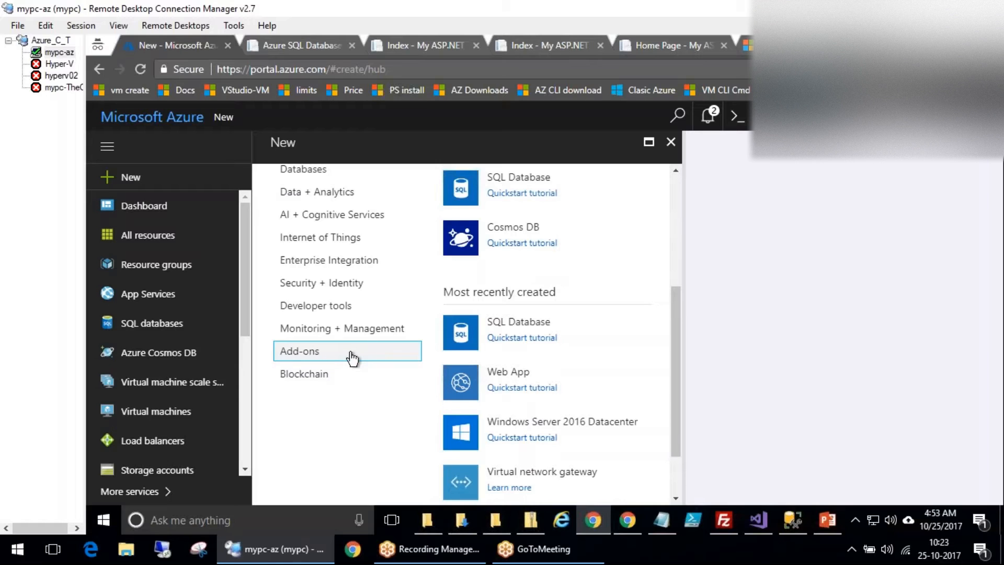
scroll(361, 352, "up", 5)
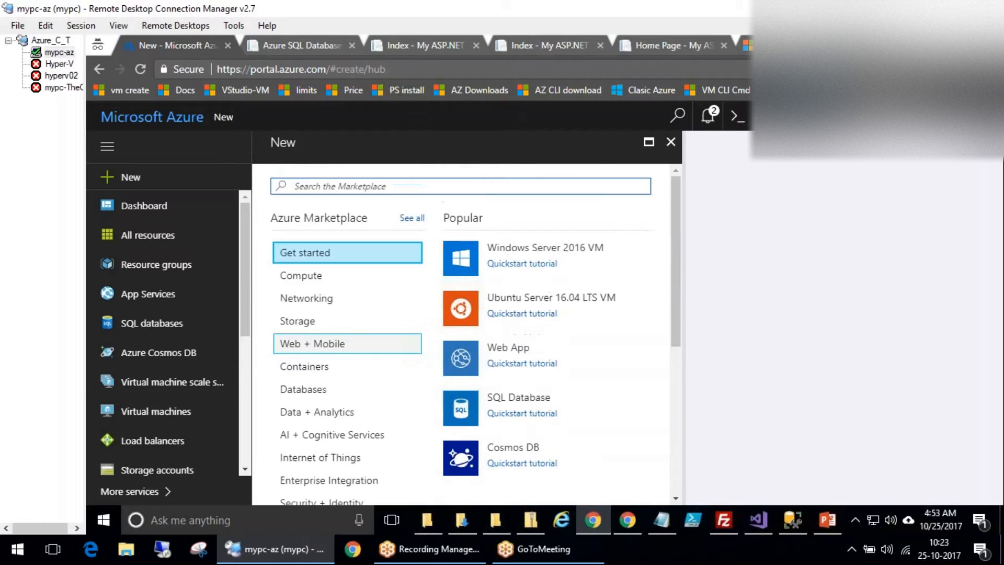
scroll(390, 346, "down", 1)
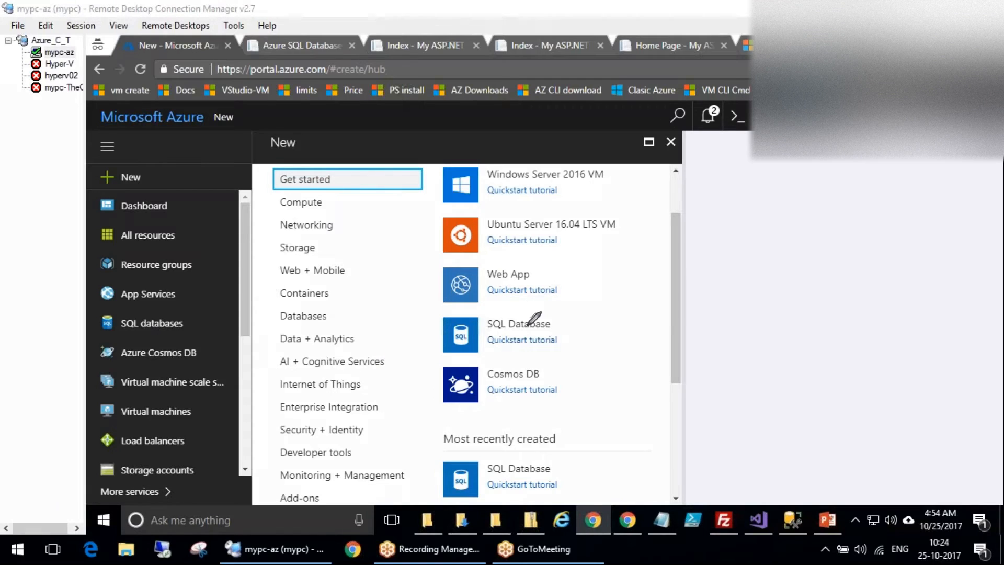
Sketch a red box diagram with loops and a connecting curve beside the Popular list.
mouse_move(628, 296)
left_mouse_down()
mouse_move(682, 327)
mouse_move(693, 324)
mouse_move(698, 296)
mouse_move(675, 366)
mouse_move(661, 375)
left_mouse_up()
left_click_drag(652, 311, 677, 302)
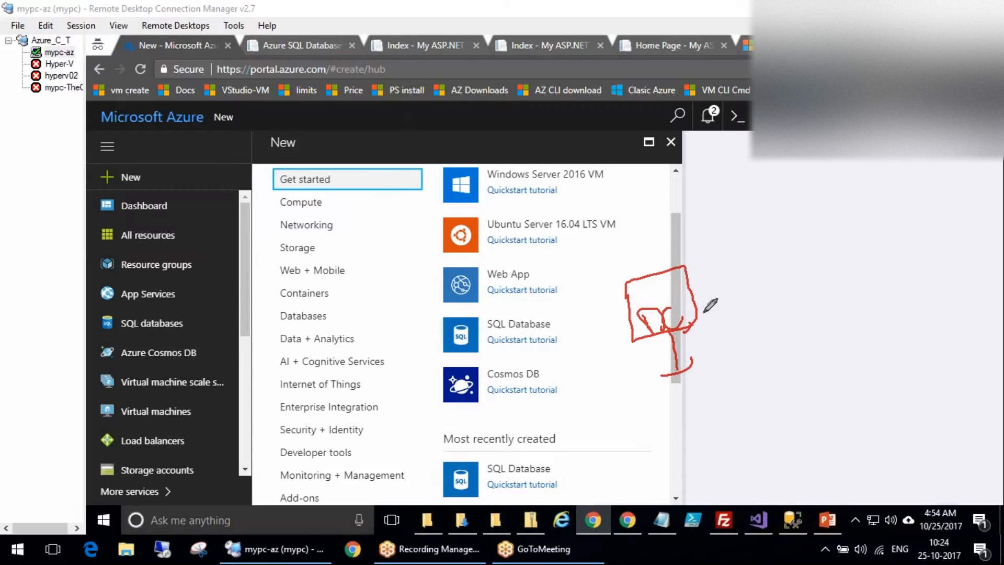
left_click_drag(779, 294, 805, 342)
left_click_drag(804, 238, 809, 232)
left_click_drag(793, 256, 835, 238)
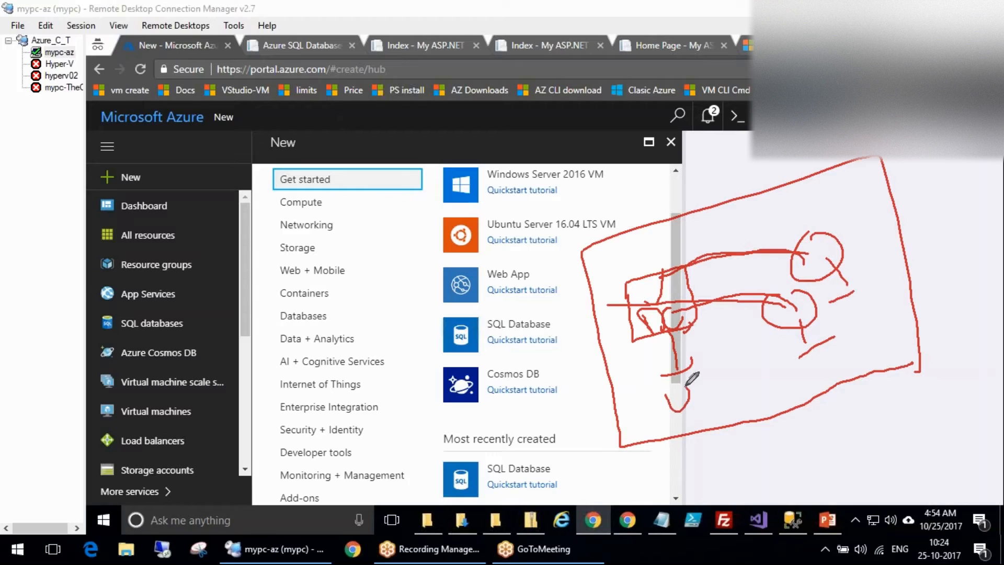
mouse_move(700, 382)
left_mouse_down()
mouse_move(702, 397)
mouse_move(746, 392)
left_mouse_up()
mouse_move(808, 338)
left_mouse_down()
mouse_move(753, 385)
mouse_move(866, 308)
mouse_move(852, 287)
left_mouse_up()
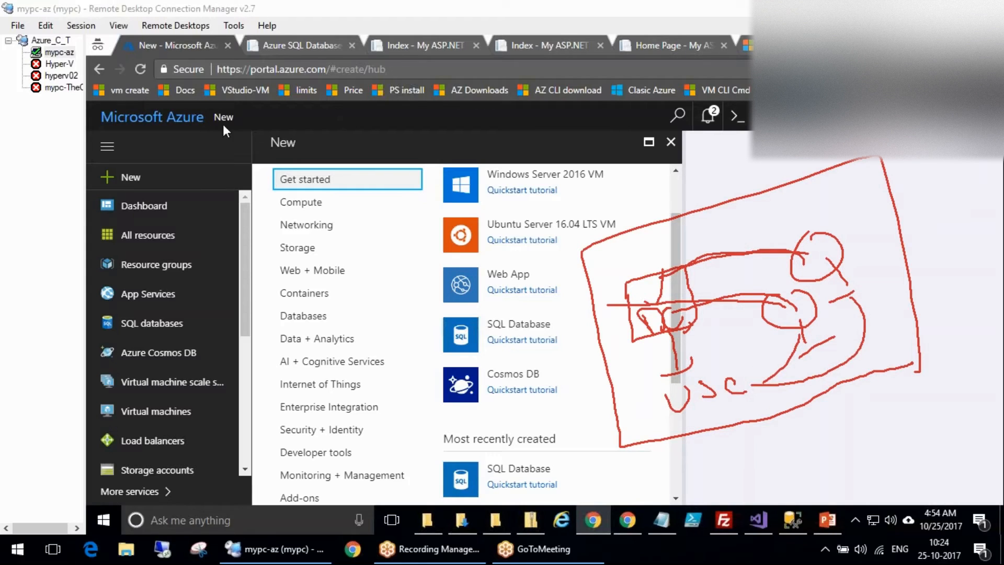
Circle the left menu in red and handwrite a label over it.
left_click_drag(186, 177, 179, 174)
left_click_drag(257, 200, 323, 179)
mouse_move(155, 320)
left_mouse_down()
mouse_move(184, 307)
mouse_move(165, 300)
mouse_move(225, 274)
mouse_move(217, 258)
left_mouse_up()
mouse_move(222, 245)
left_mouse_down()
mouse_move(230, 272)
mouse_move(273, 255)
left_mouse_up()
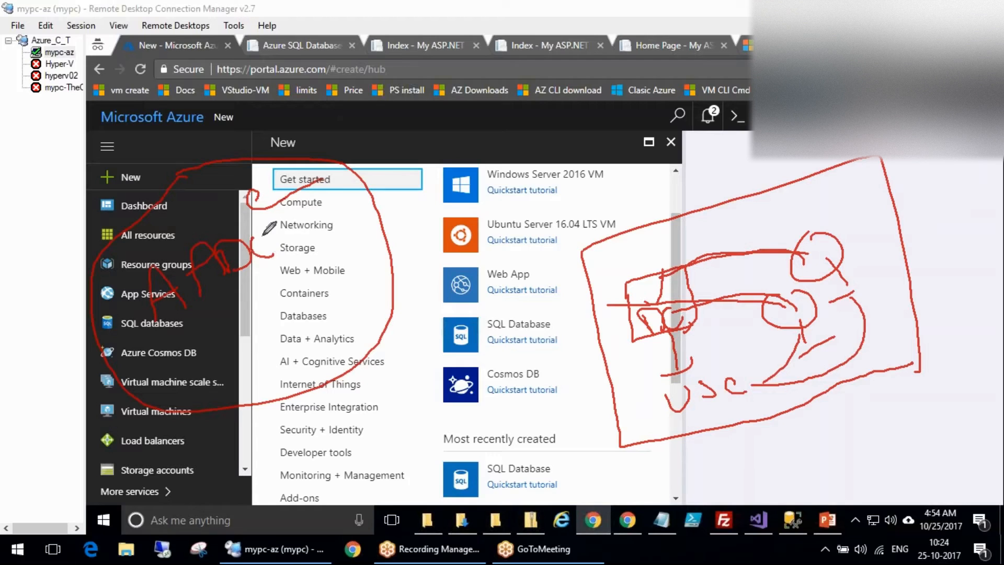